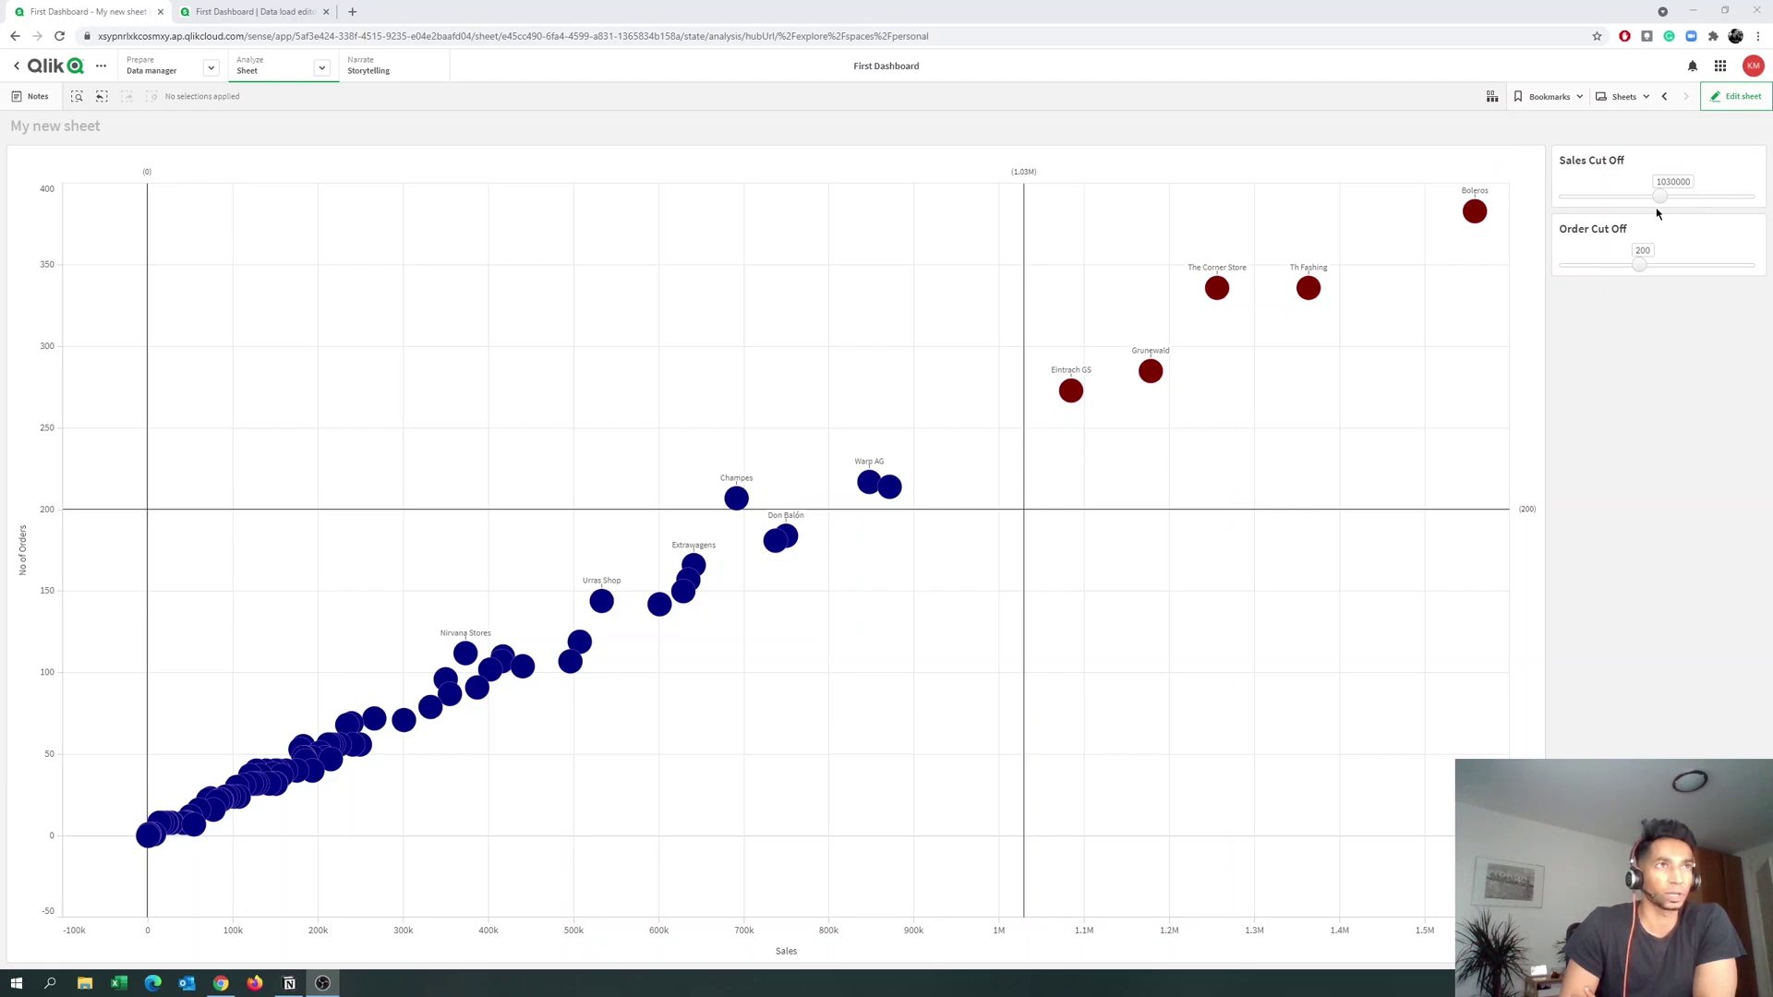
# Try Sales Cut Off values of 360000, 640000 and 970000 to see how the customer bubbles are recoloured.
pyautogui.moveTo(1669, 204); pyautogui.dragTo(1690, 204)
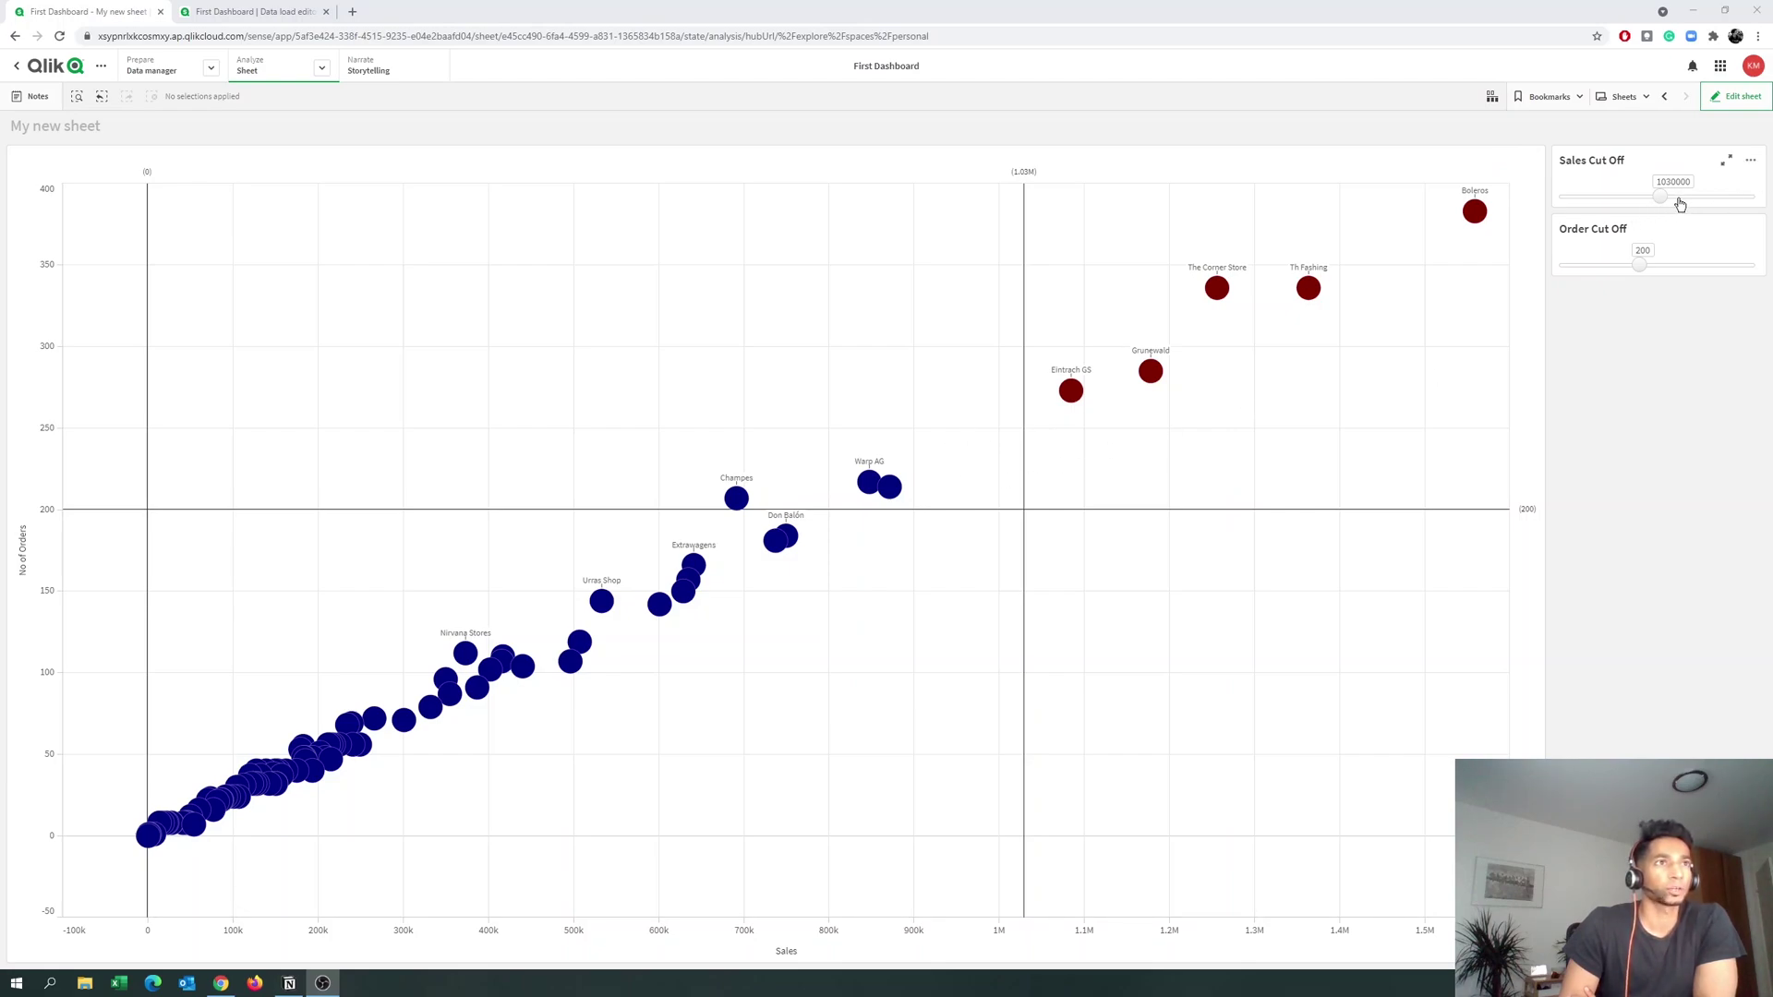
pyautogui.click(1602, 197)
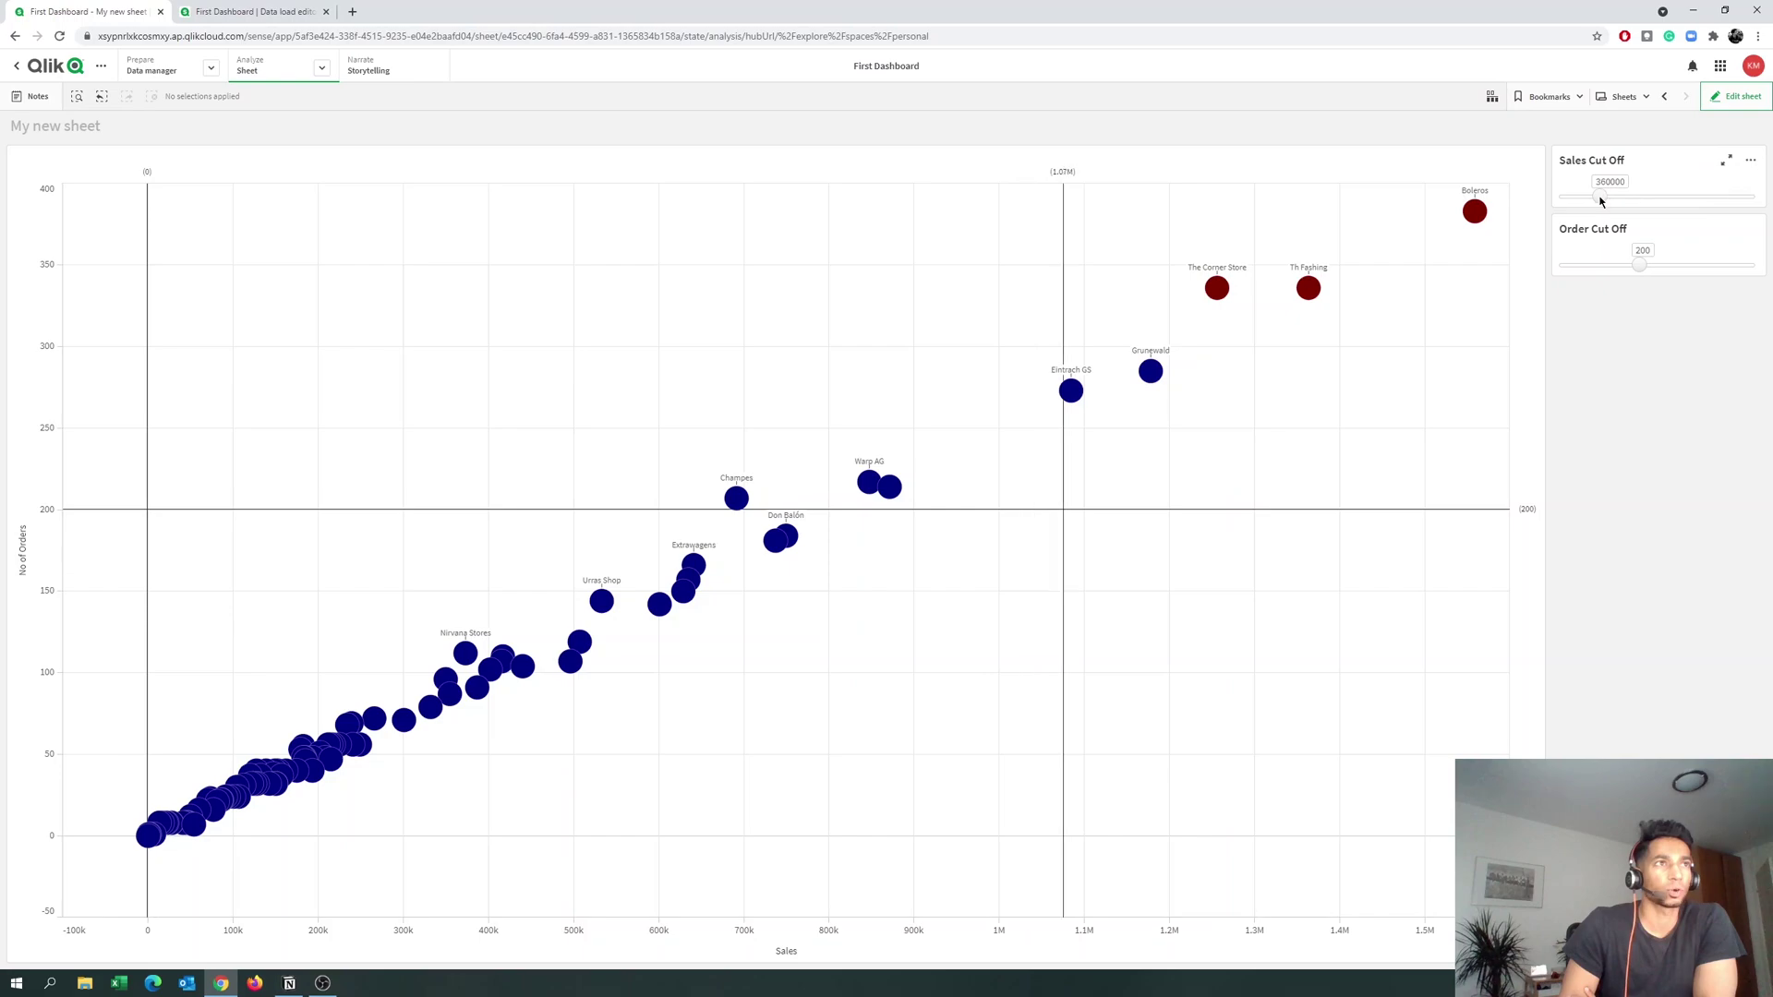
pyautogui.click(1625, 197)
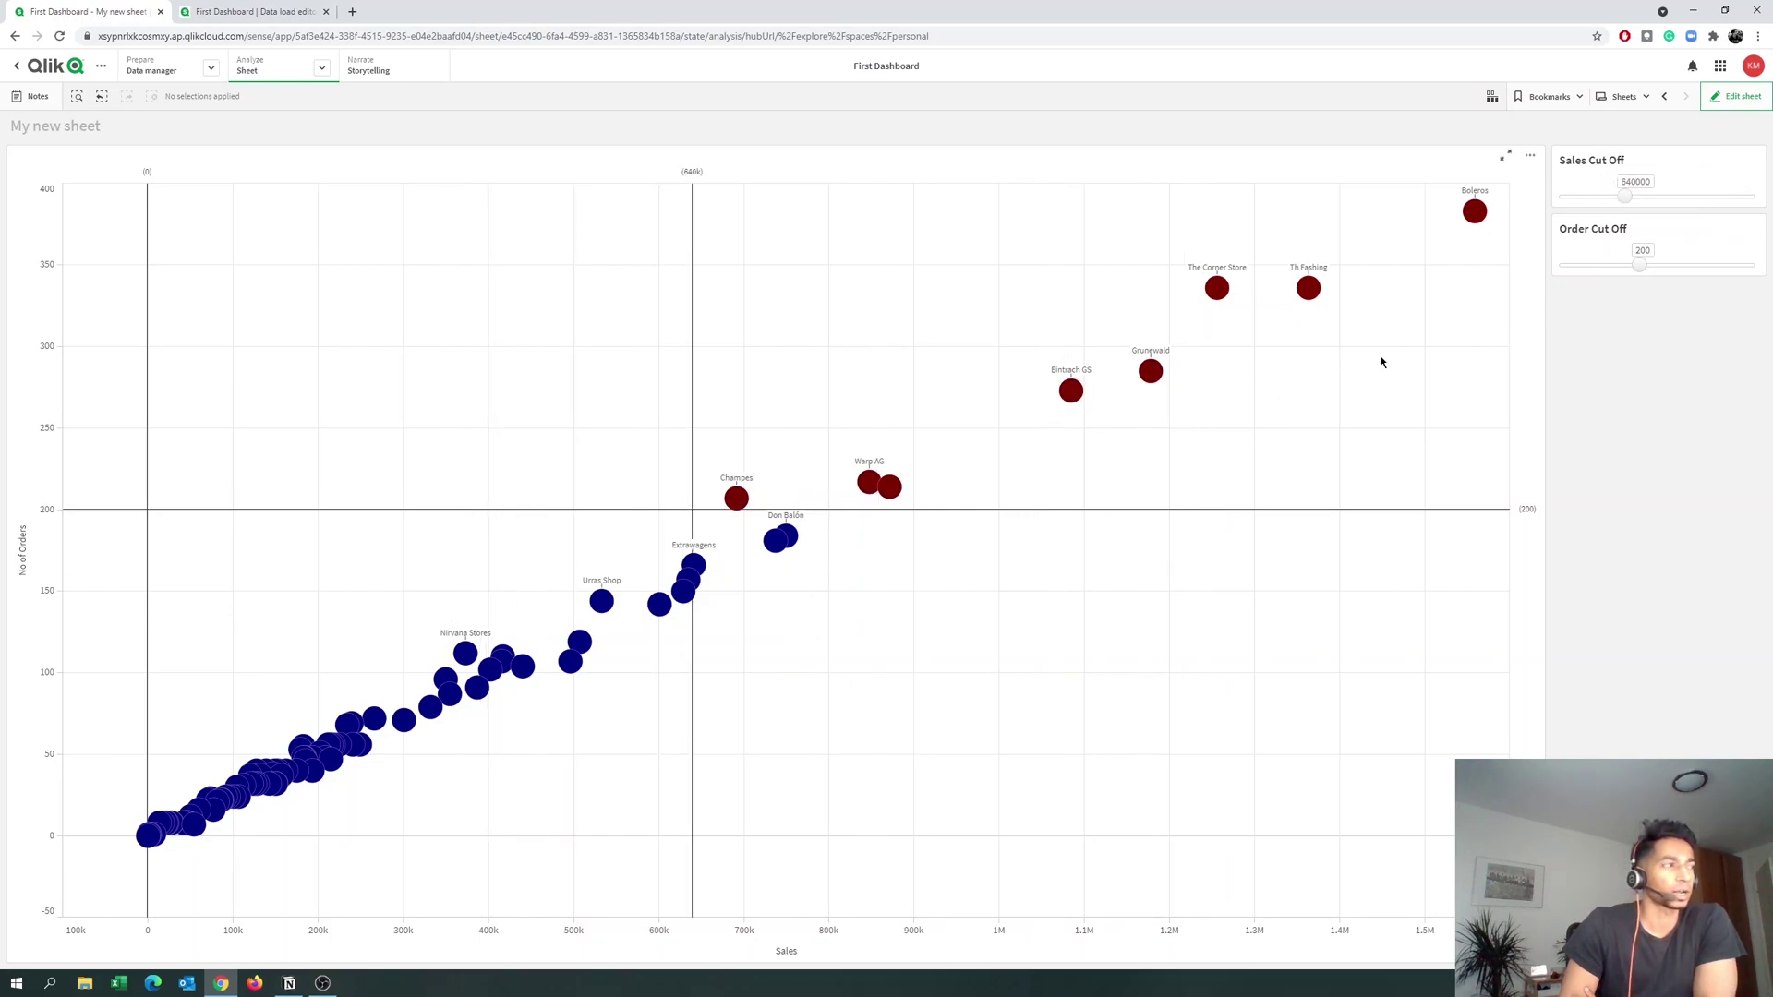
pyautogui.click(1655, 197)
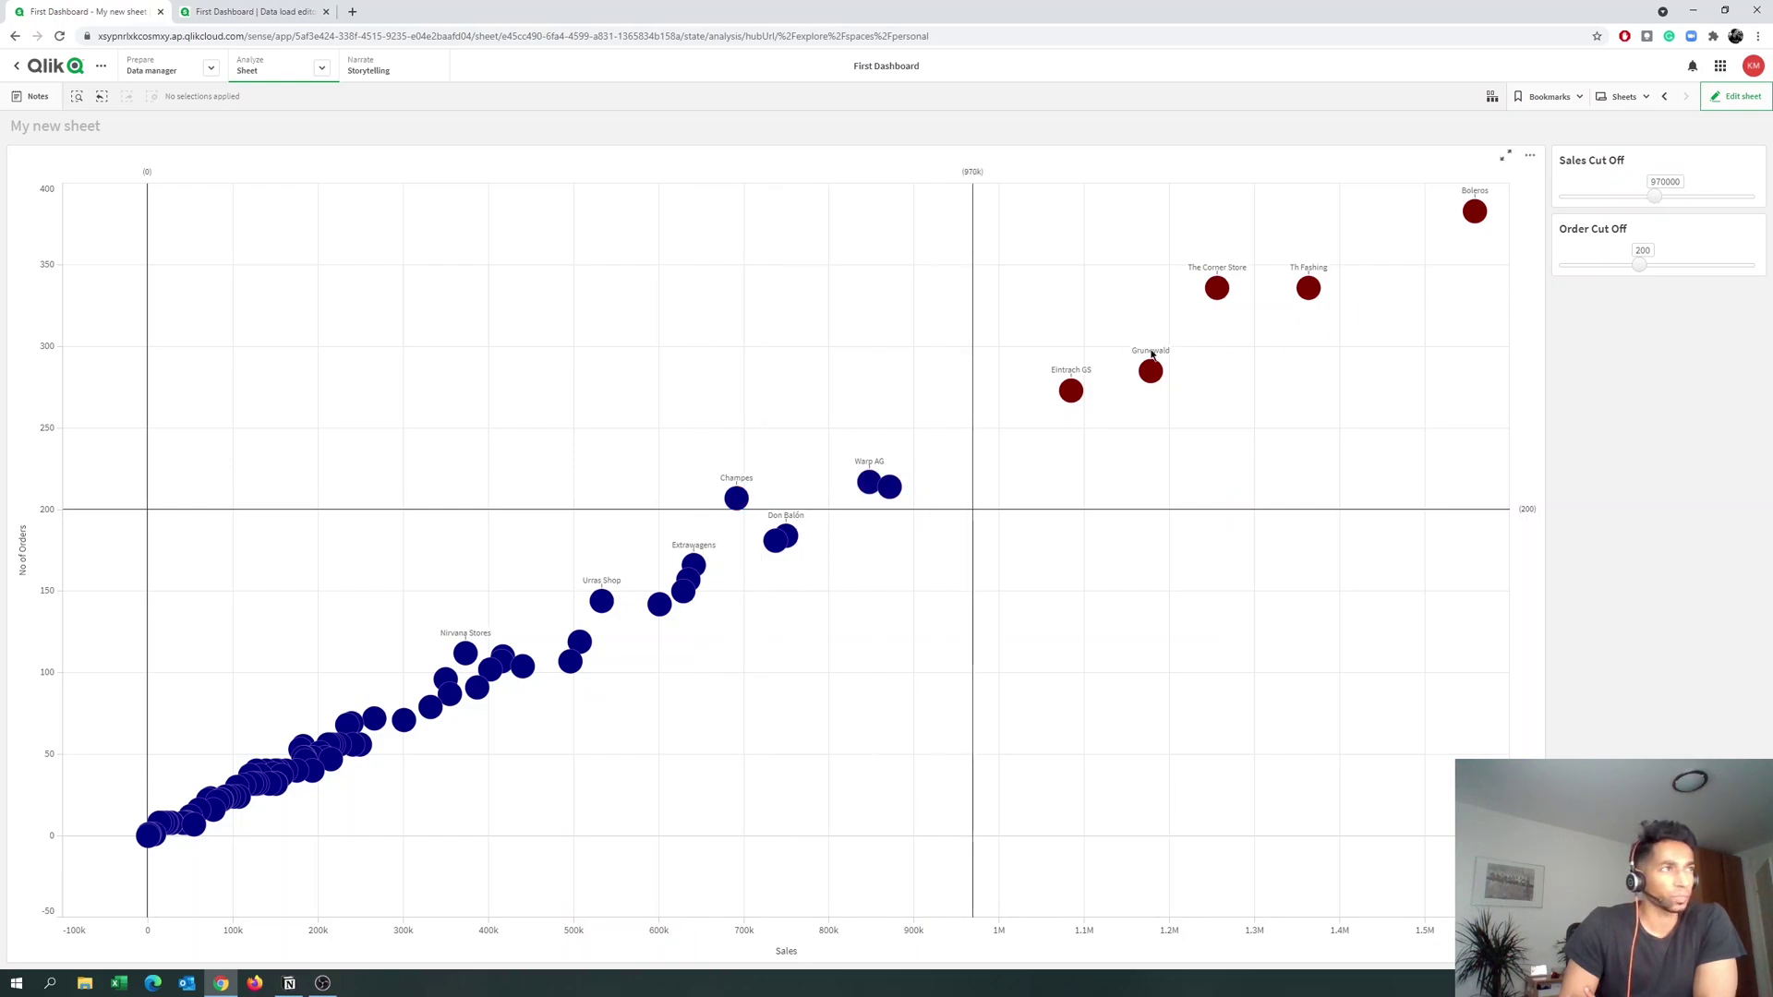
# Try an Order Cut Off of 300 with Sales Cut Off values of 1240000 and 890000, and readjust the Order Cut Off.
pyautogui.click(1661, 270)
pyautogui.click(1678, 198)
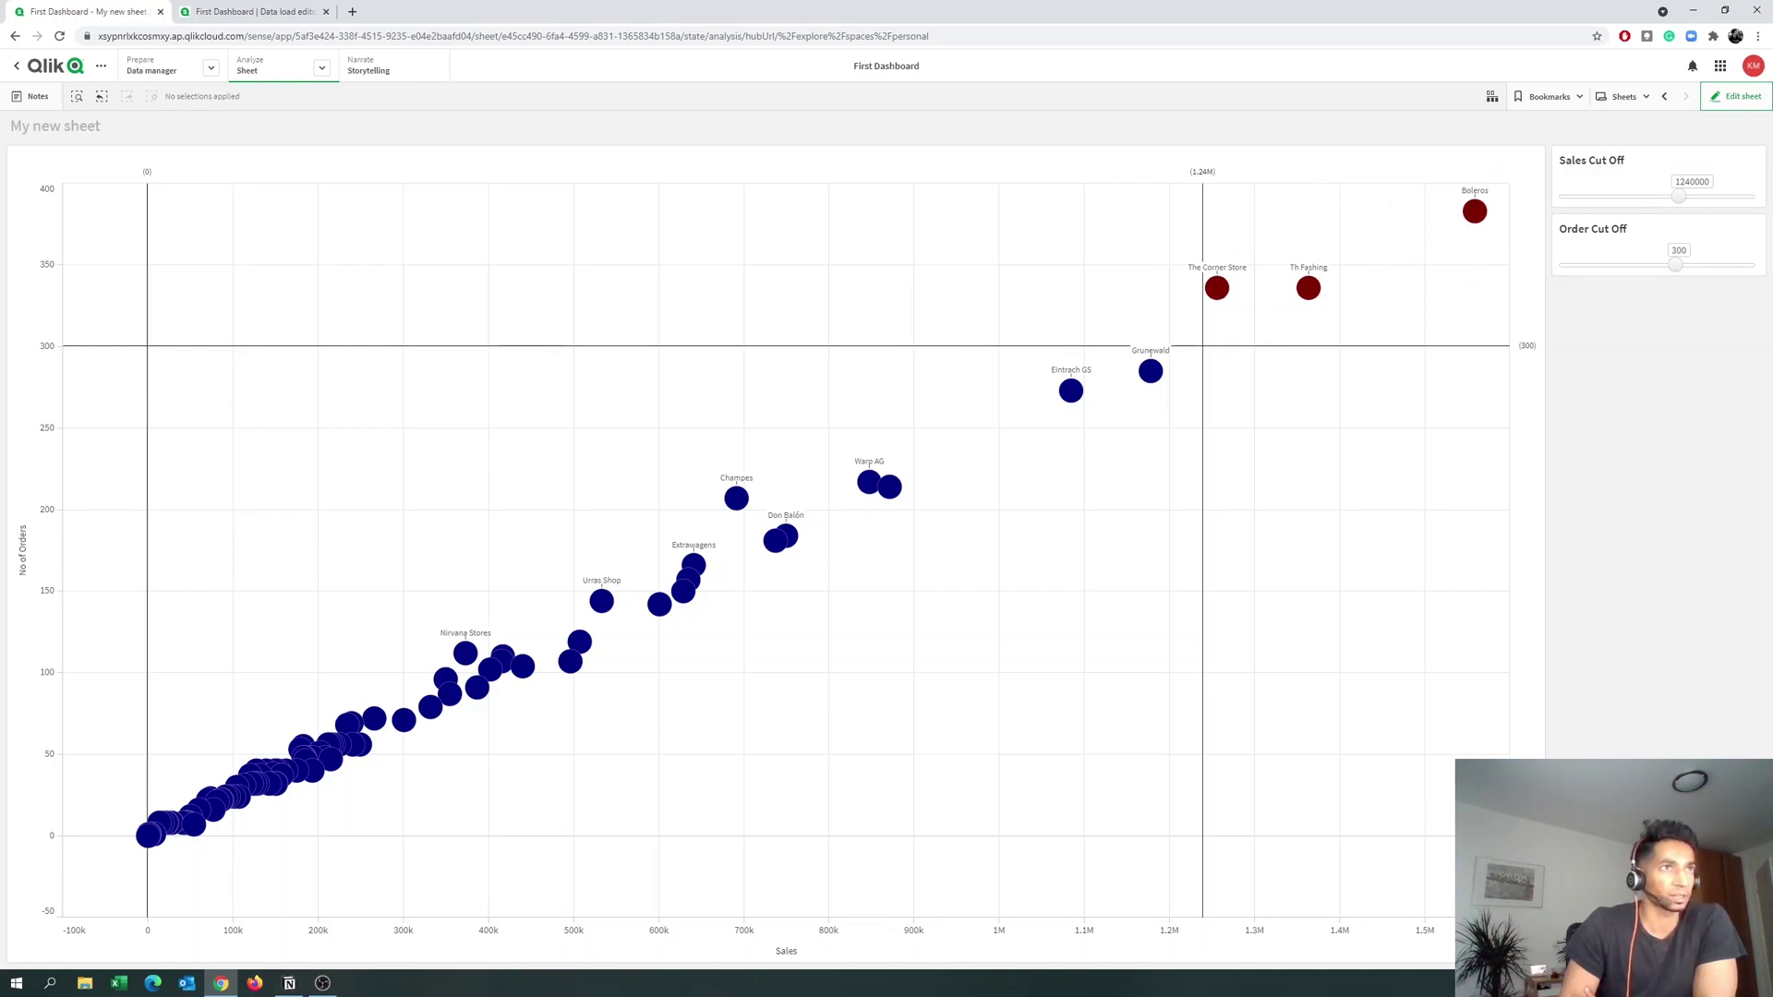
pyautogui.click(1649, 197)
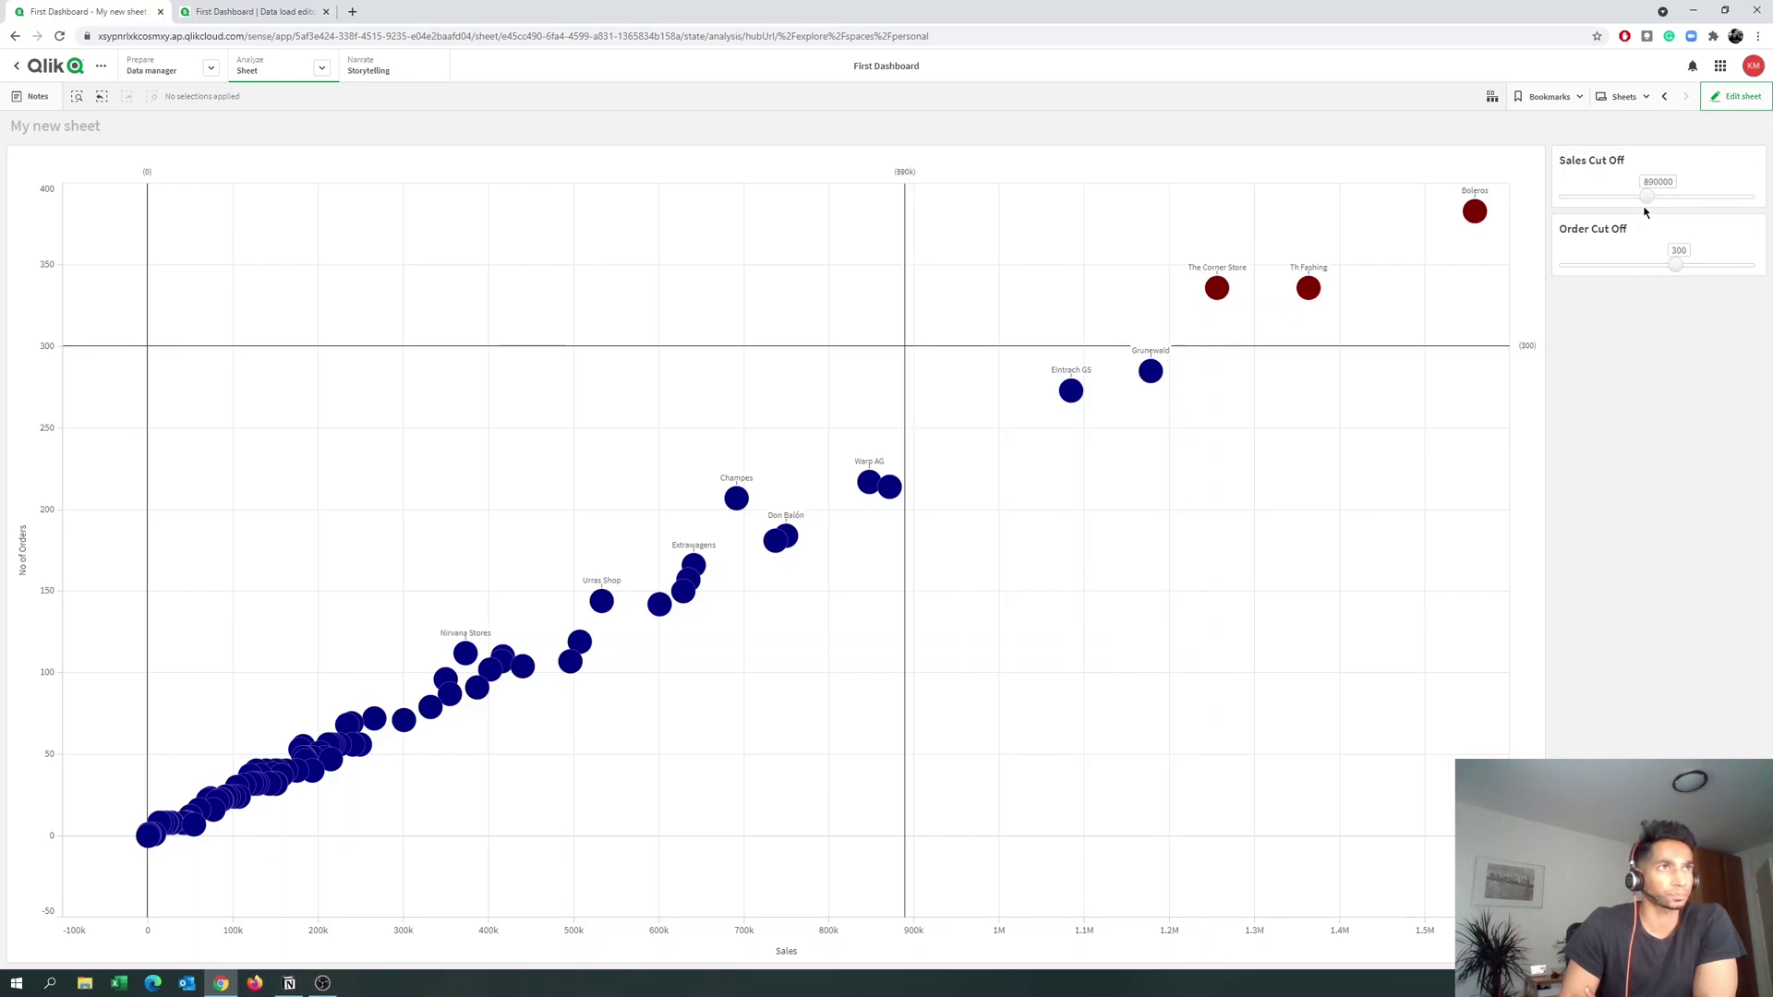
pyautogui.click(1641, 265)
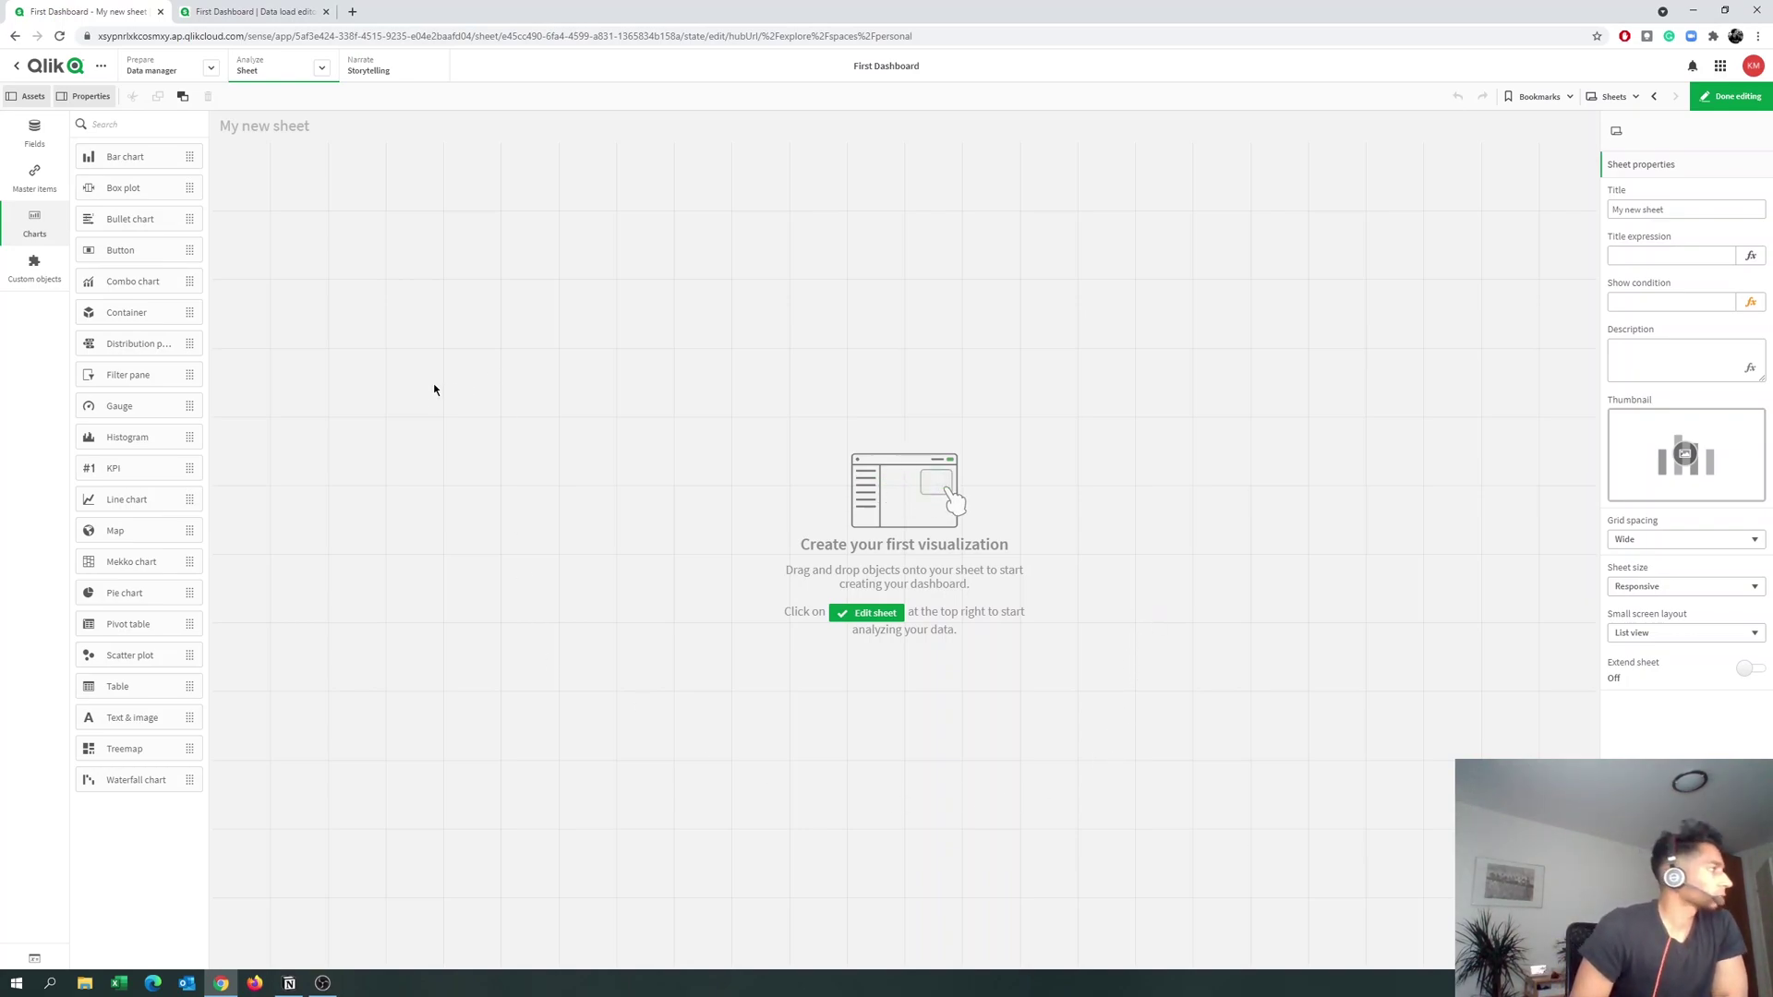
# Place a scatter plot on the empty sheet, leave a narrow strip free beside it, and use Customer as the bubble dimension.
pyautogui.moveTo(129, 655); pyautogui.dragTo(1537, 964)
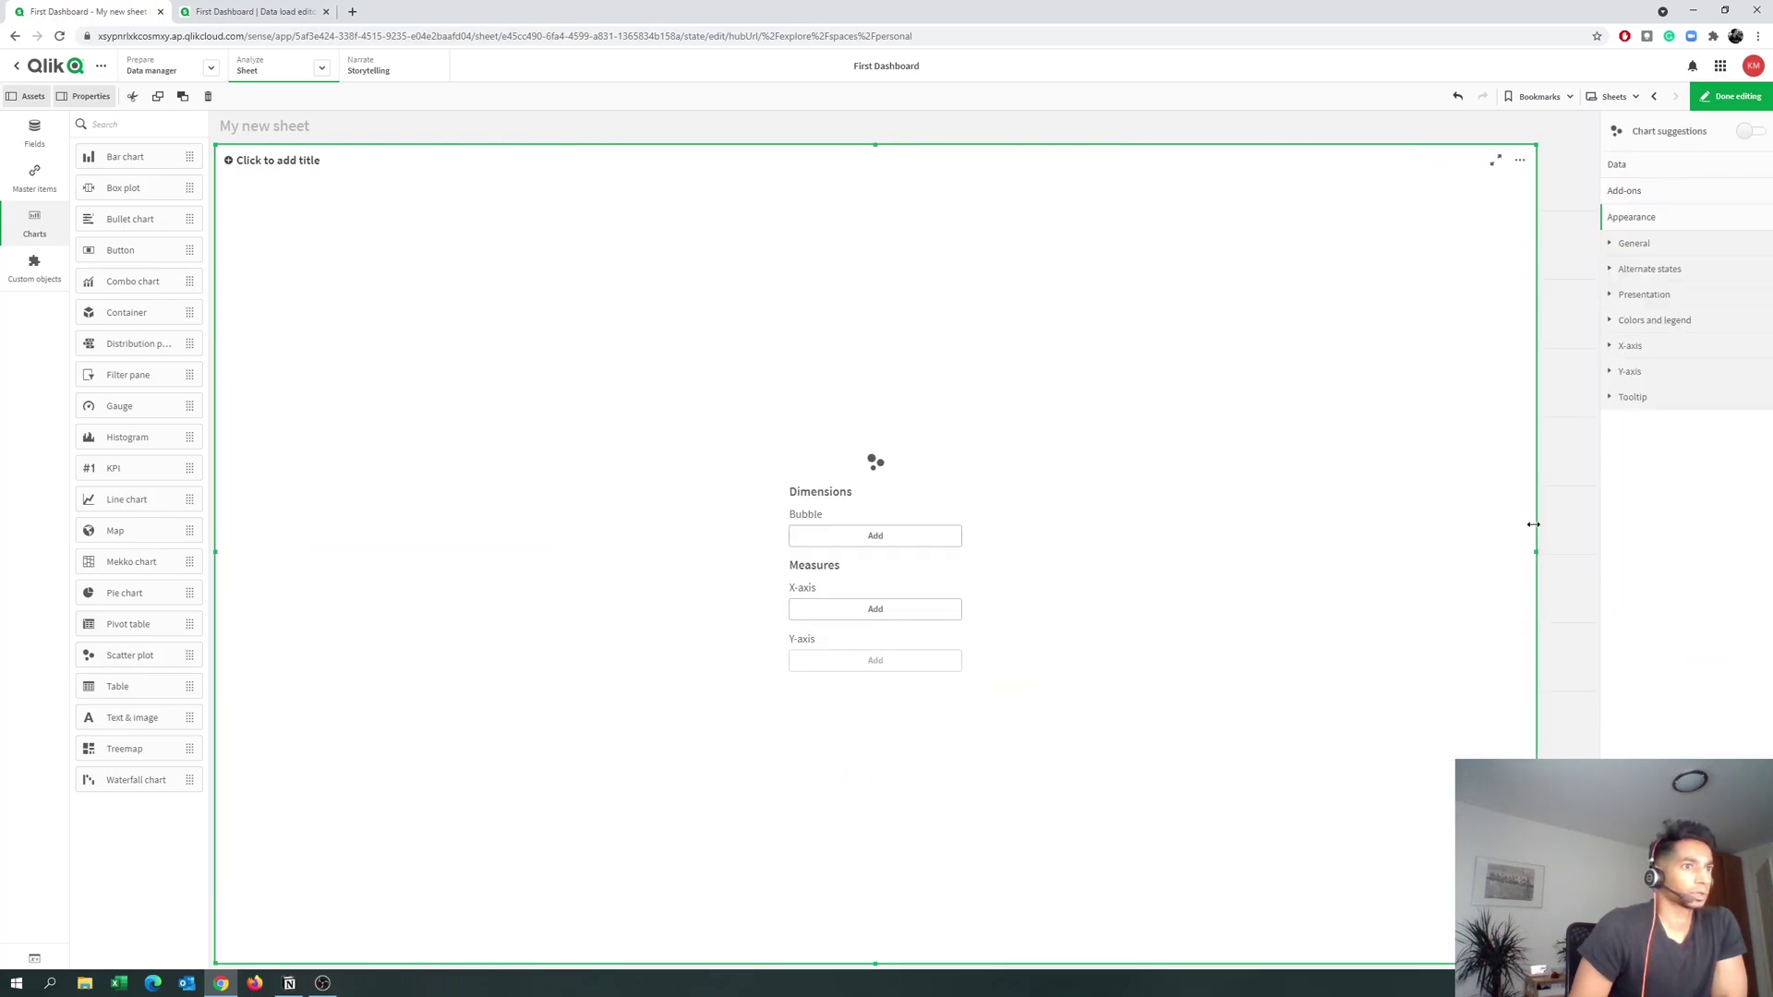
pyautogui.moveTo(1533, 525); pyautogui.dragTo(1477, 565)
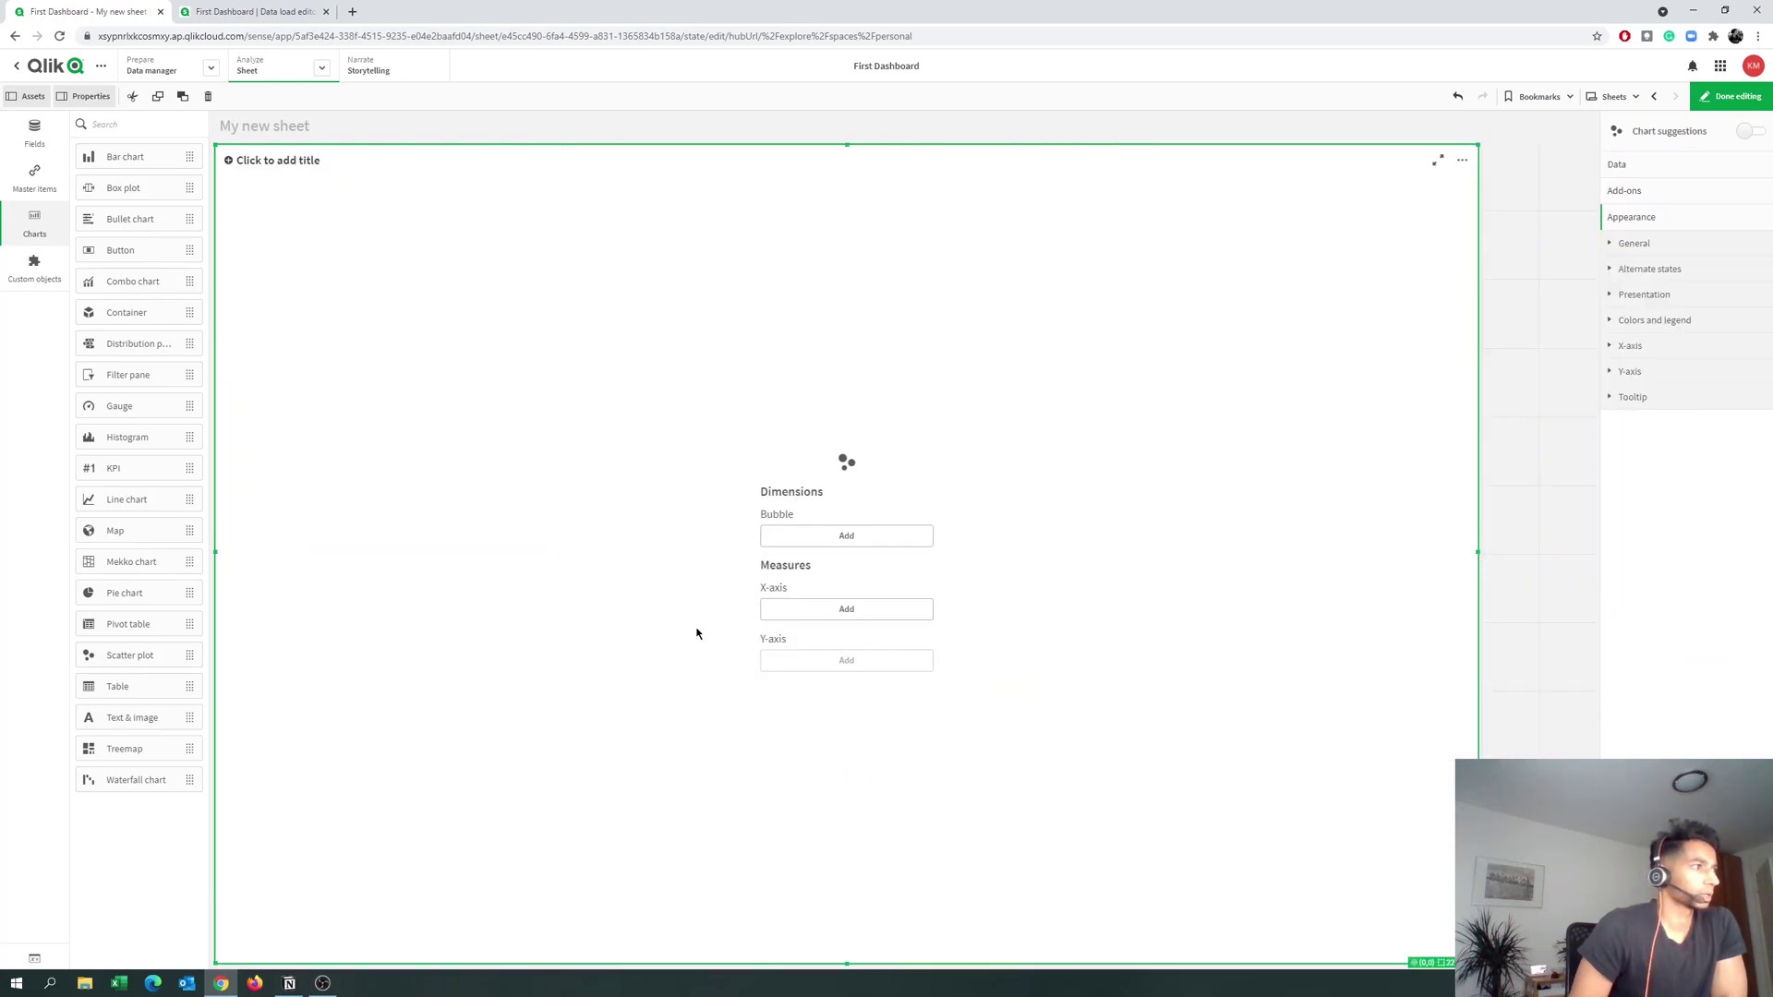
pyautogui.click(845, 537)
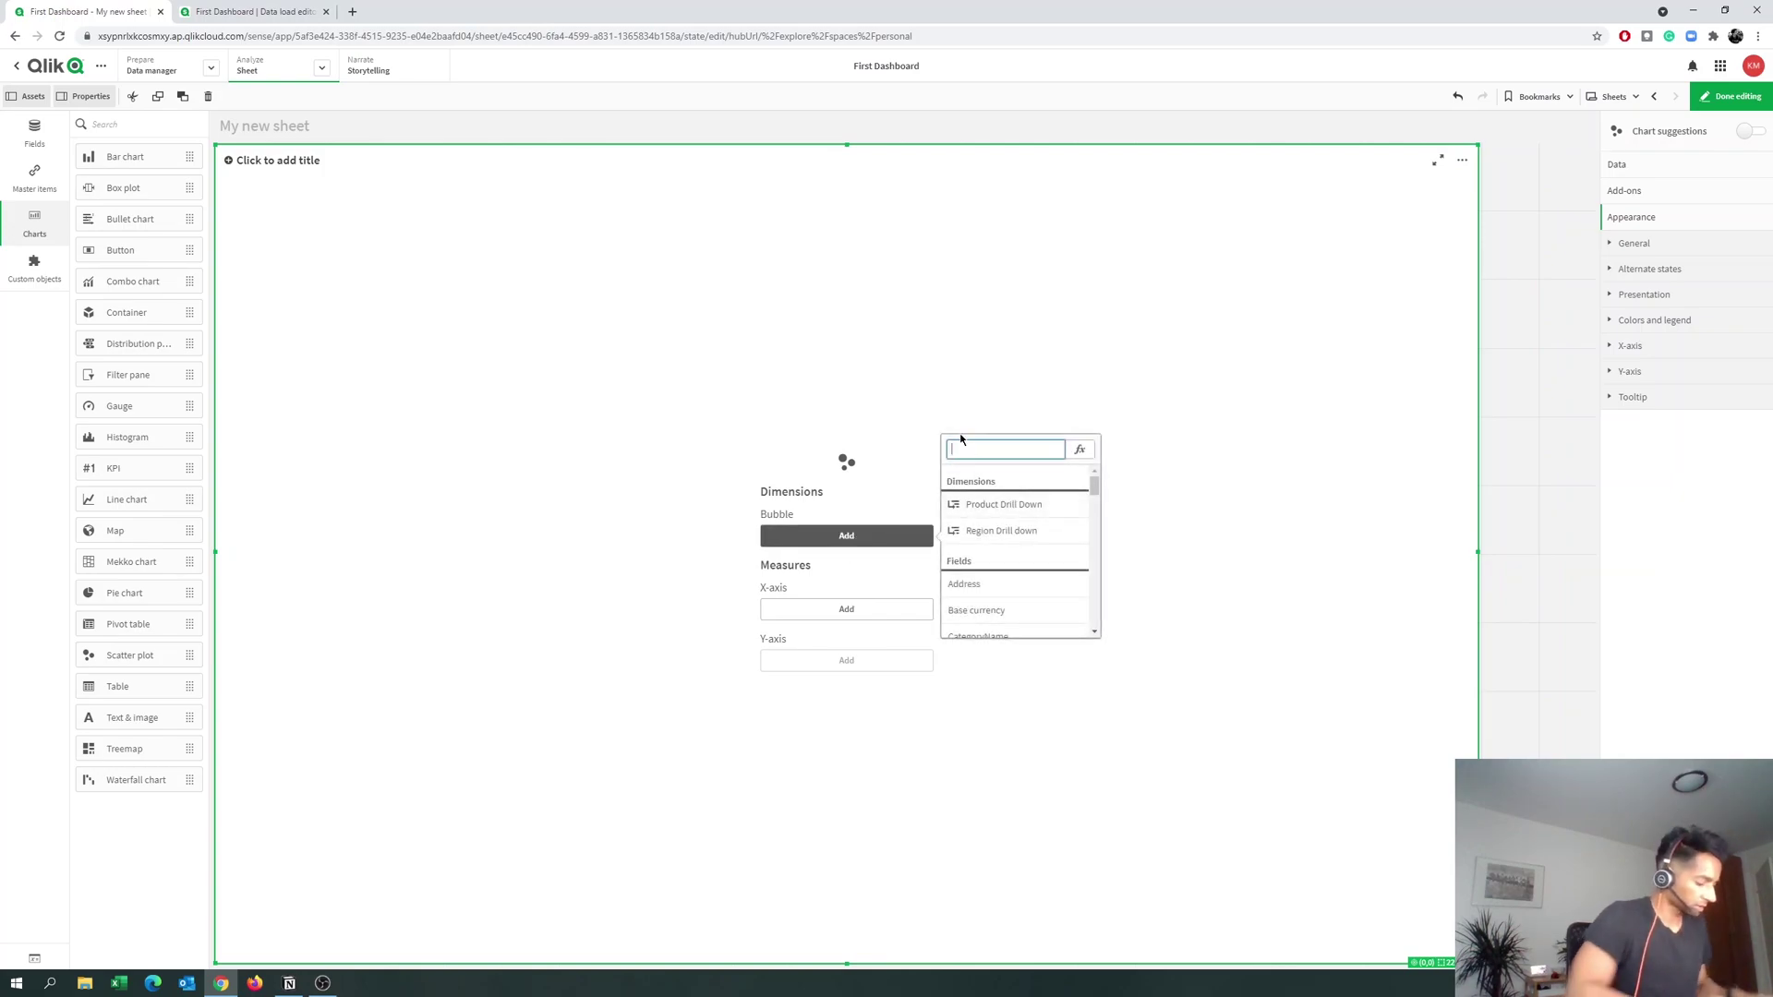
pyautogui.write('cu')
pyautogui.press('Down')
pyautogui.press('Down')
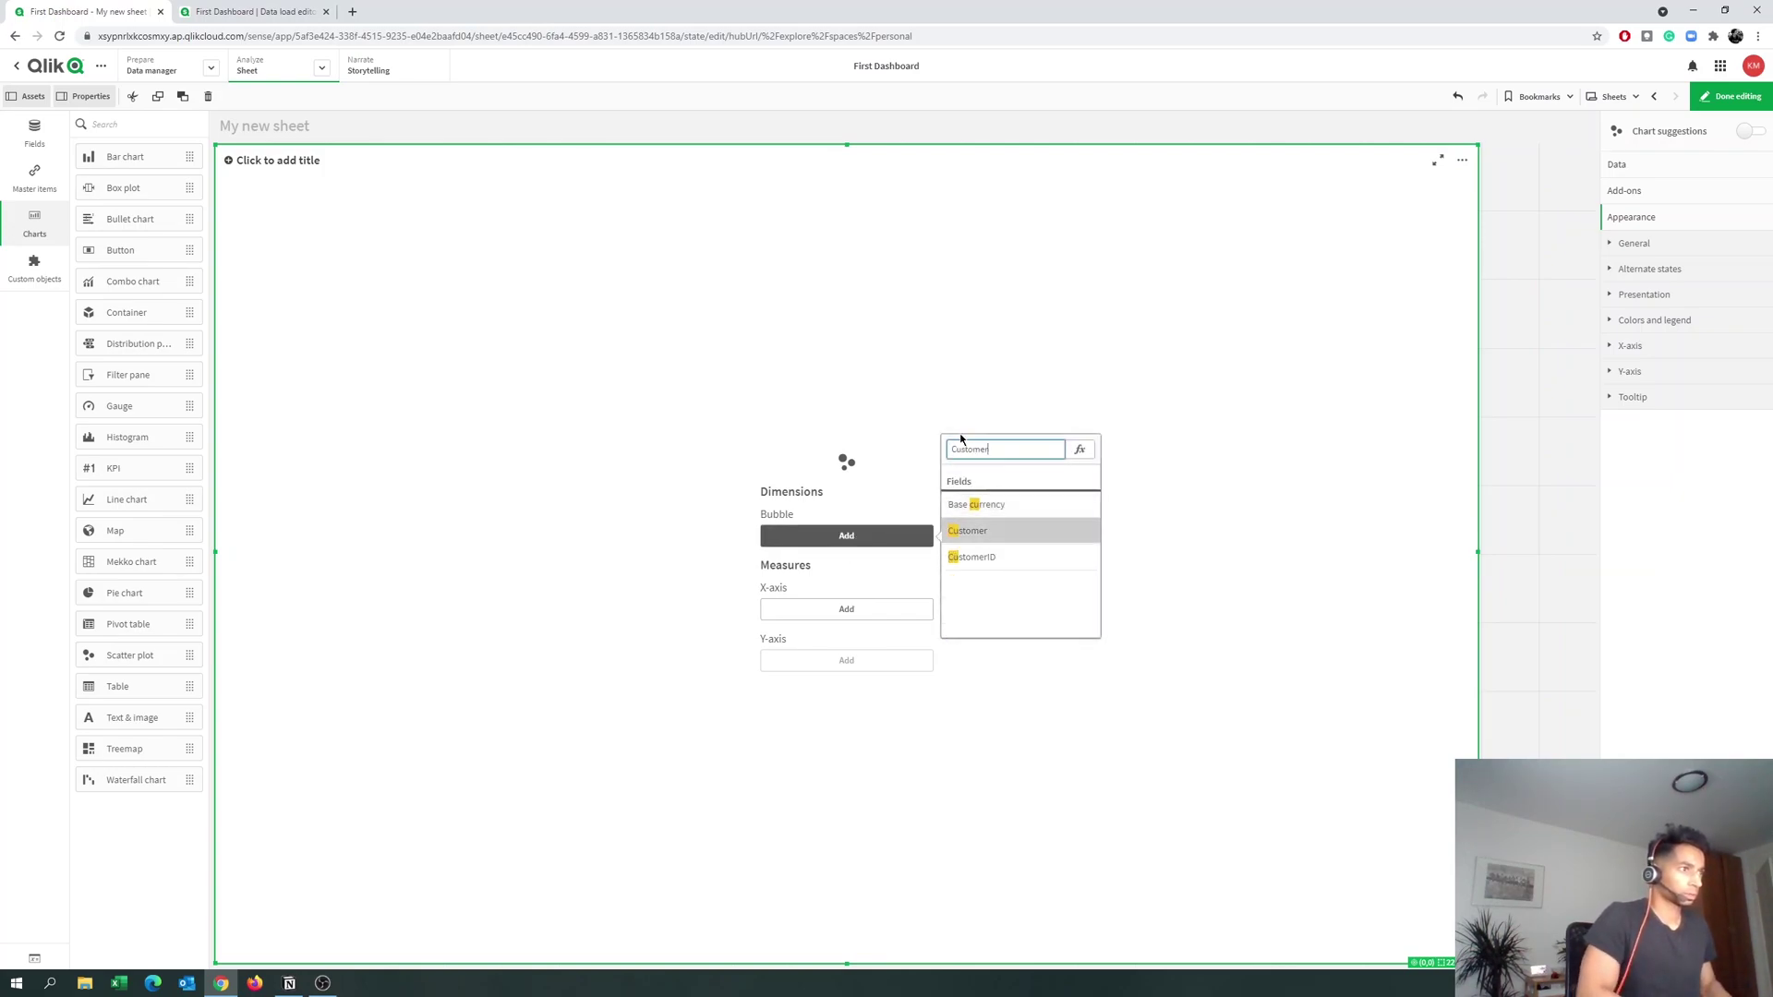
pyautogui.press('Return')
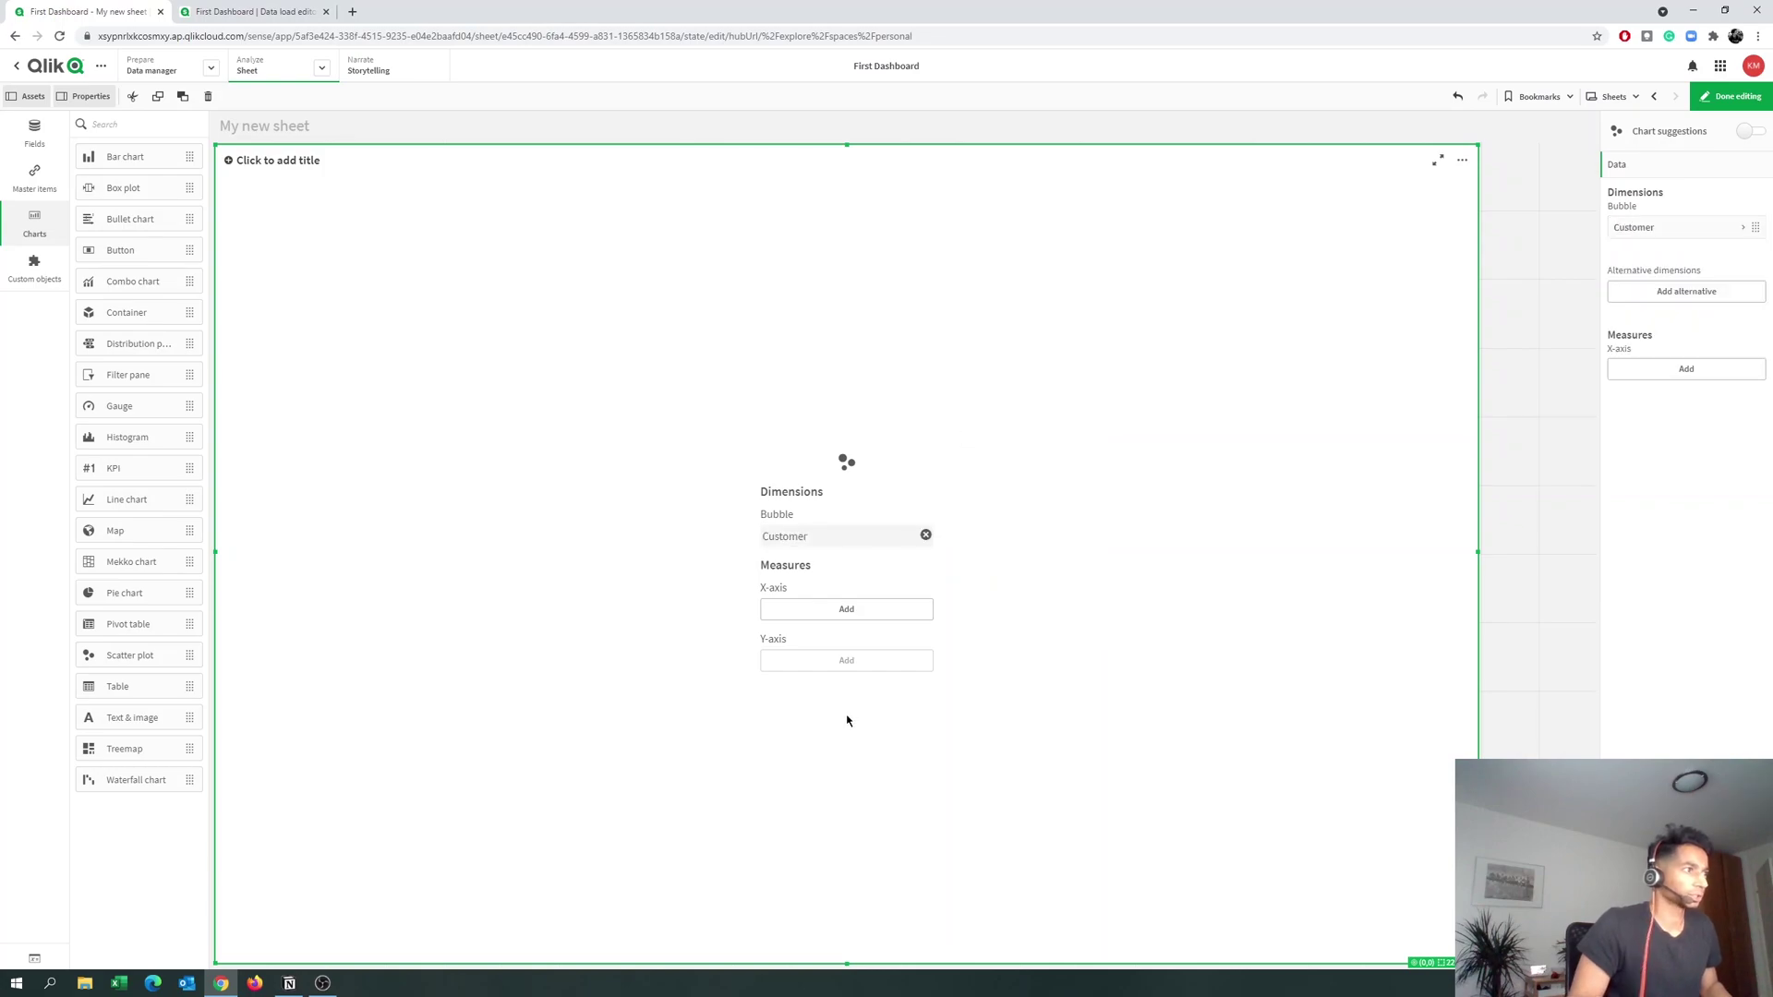
# Add the Sales measure to the scatter plot's X-axis and No of Orders to its Y-axis.
pyautogui.click(829, 609)
pyautogui.write('sa')
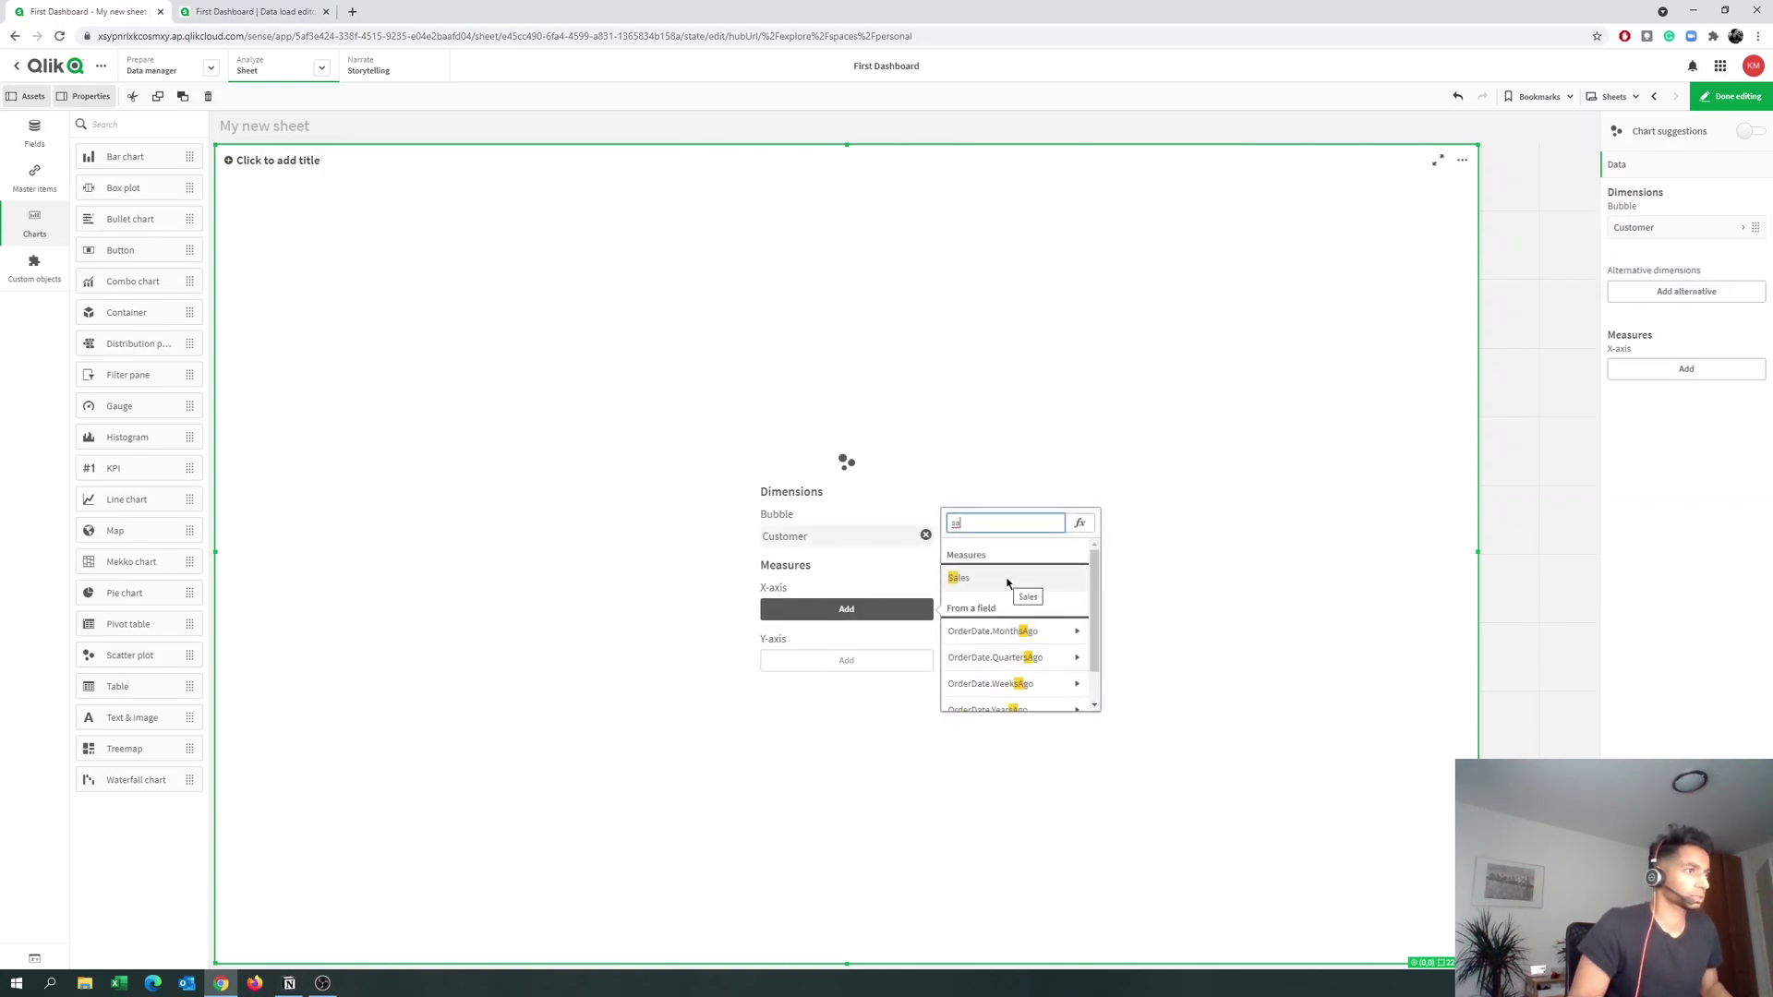
pyautogui.click(1007, 580)
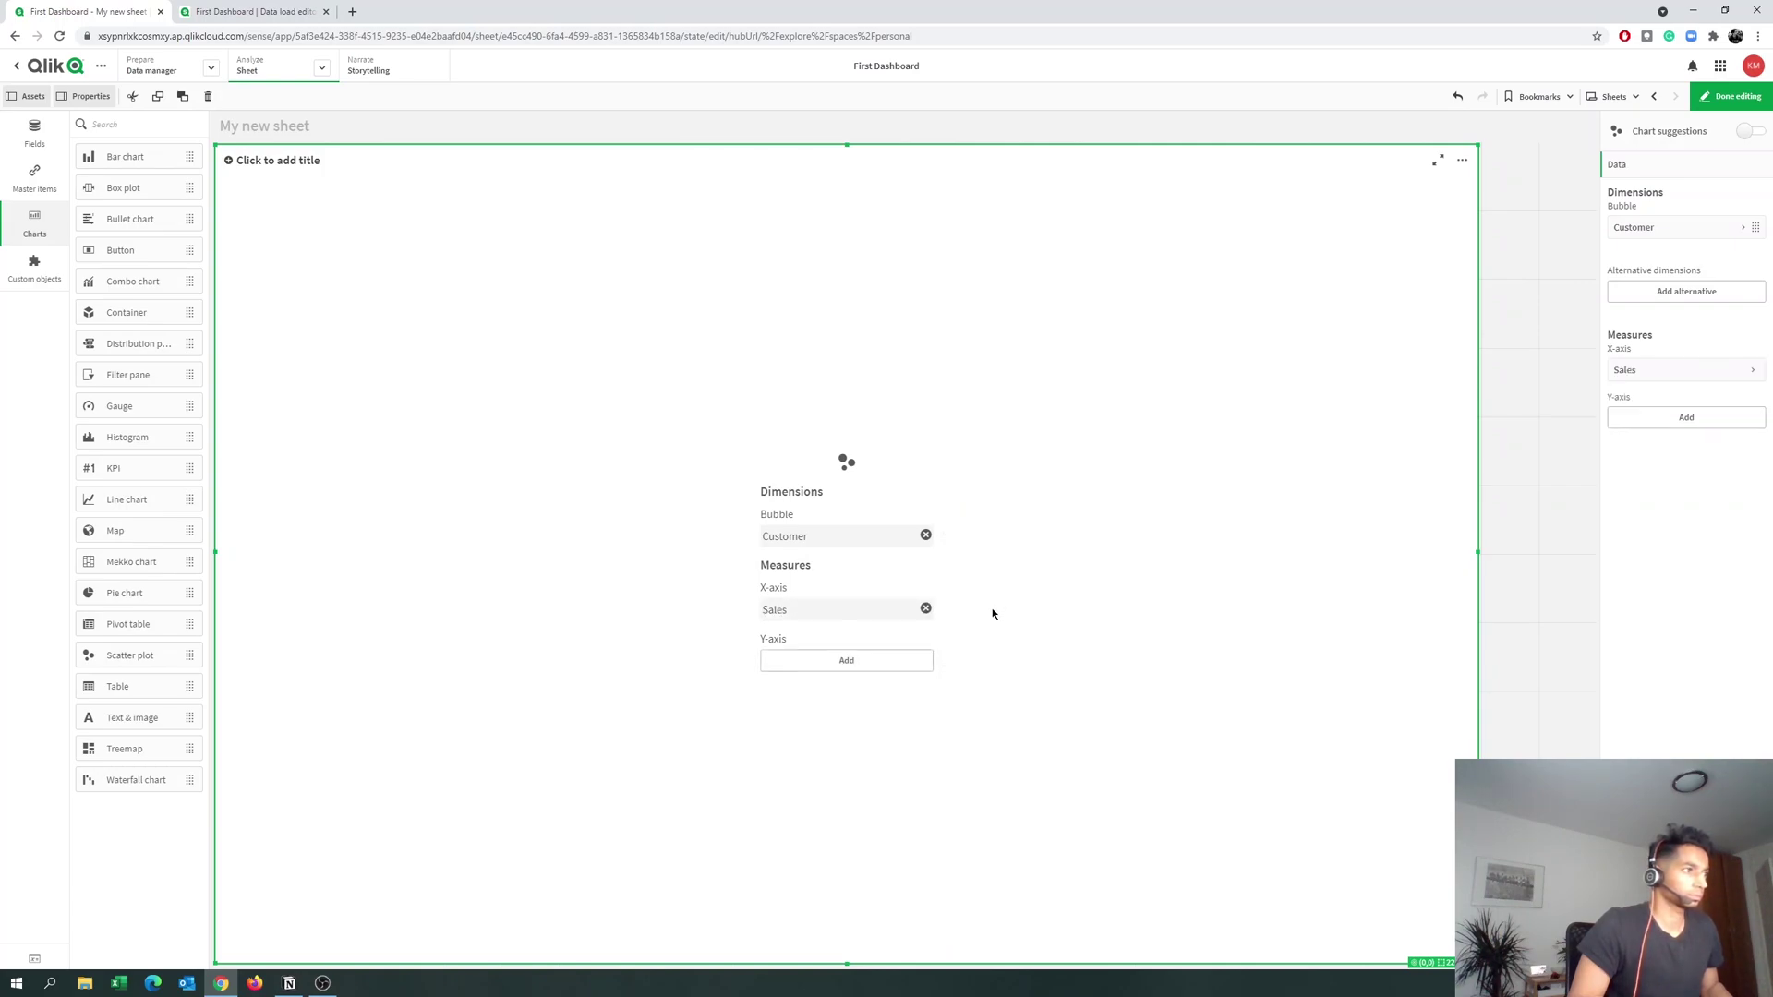
pyautogui.click(883, 661)
pyautogui.click(1020, 708)
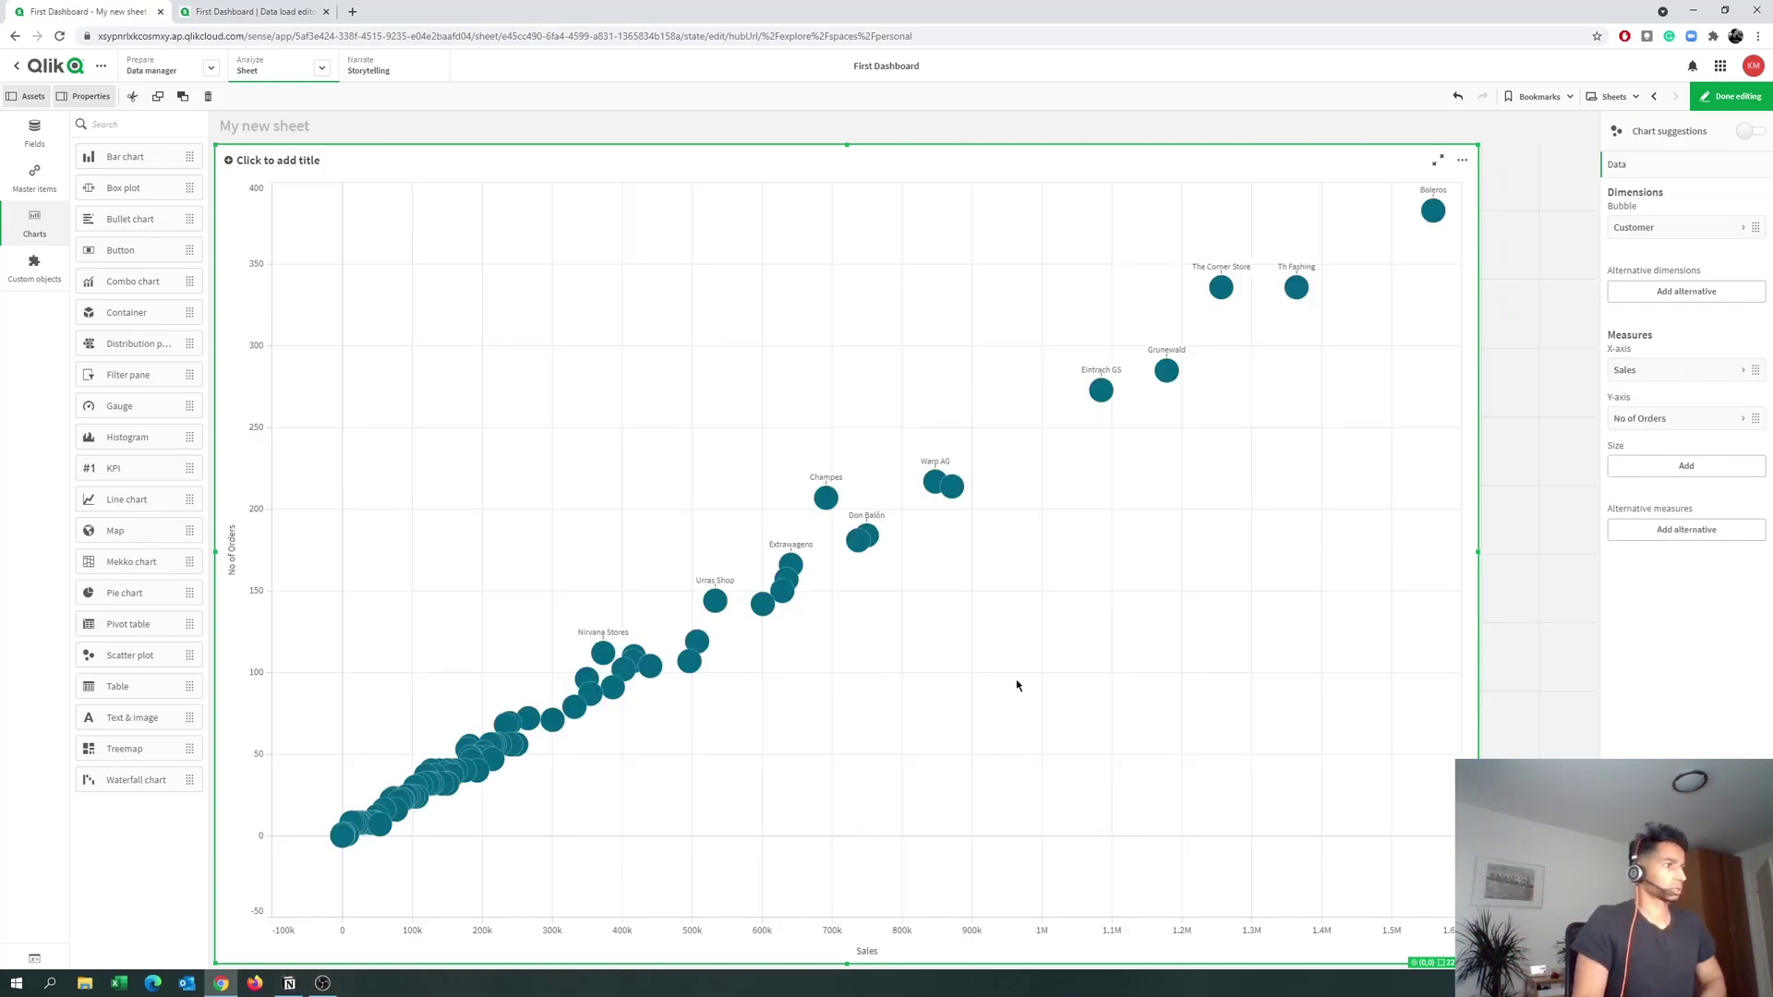
# Preview the scatter plot outside edit mode and return to editing the sheet.
pyautogui.click(1711, 101)
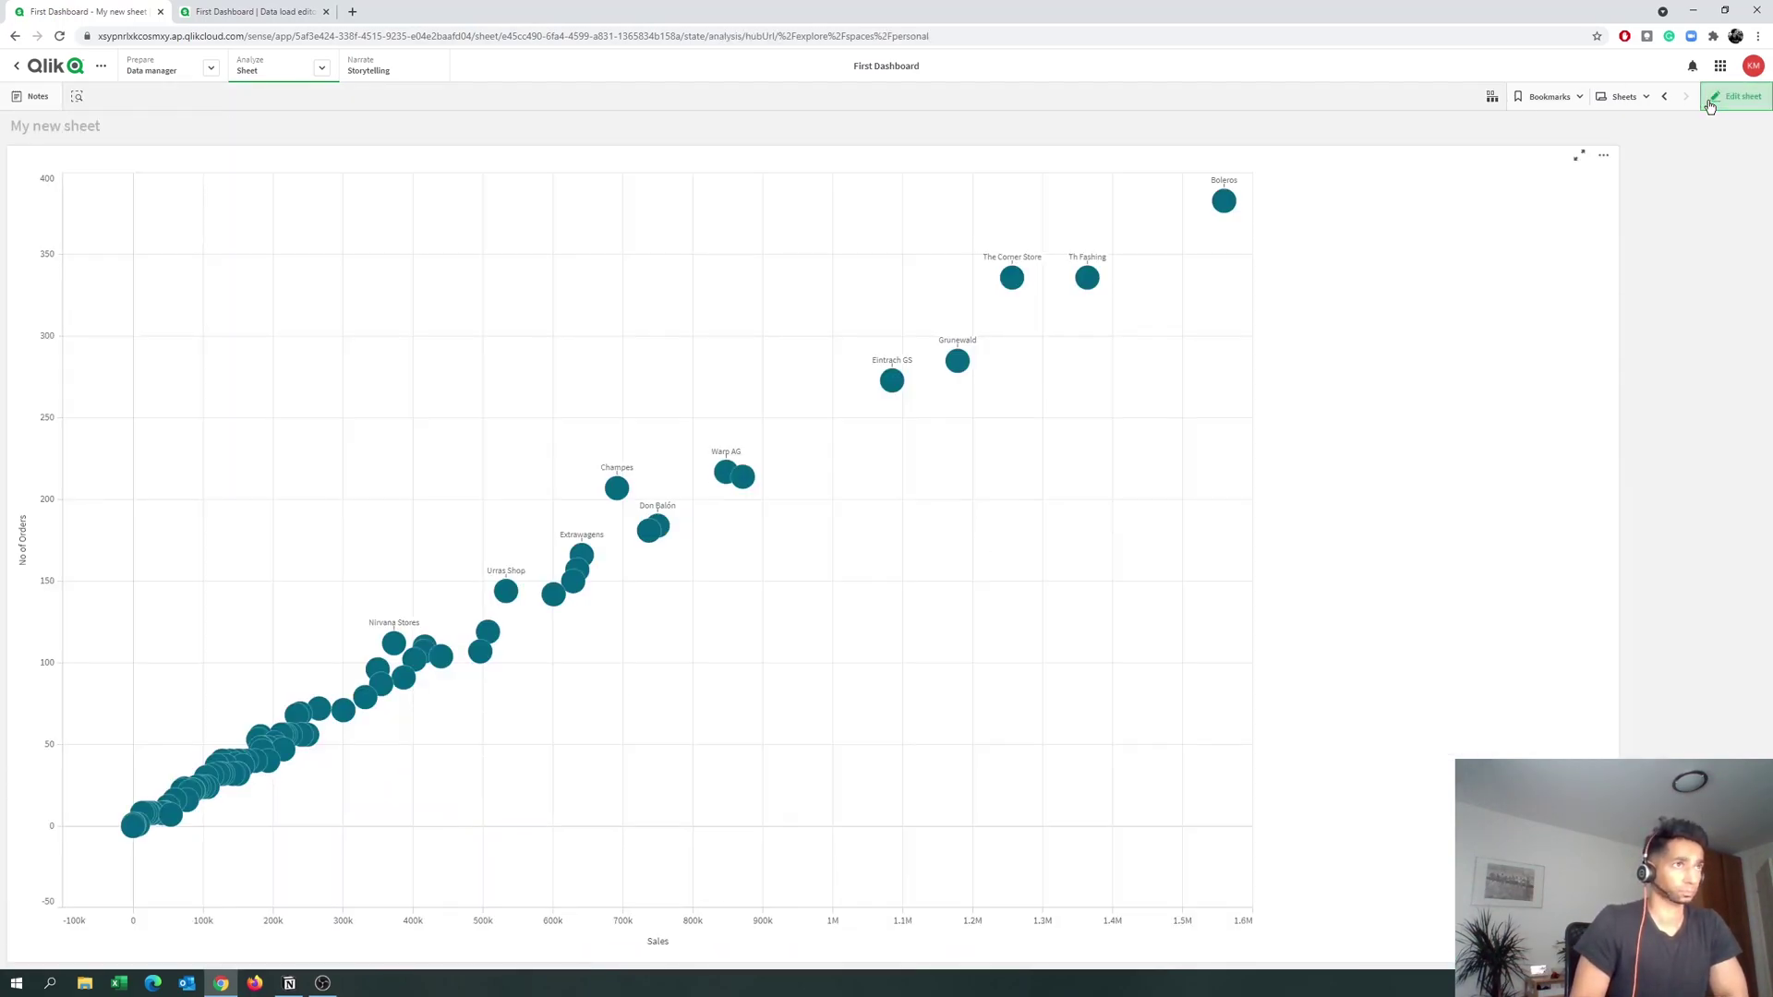
pyautogui.click(1711, 102)
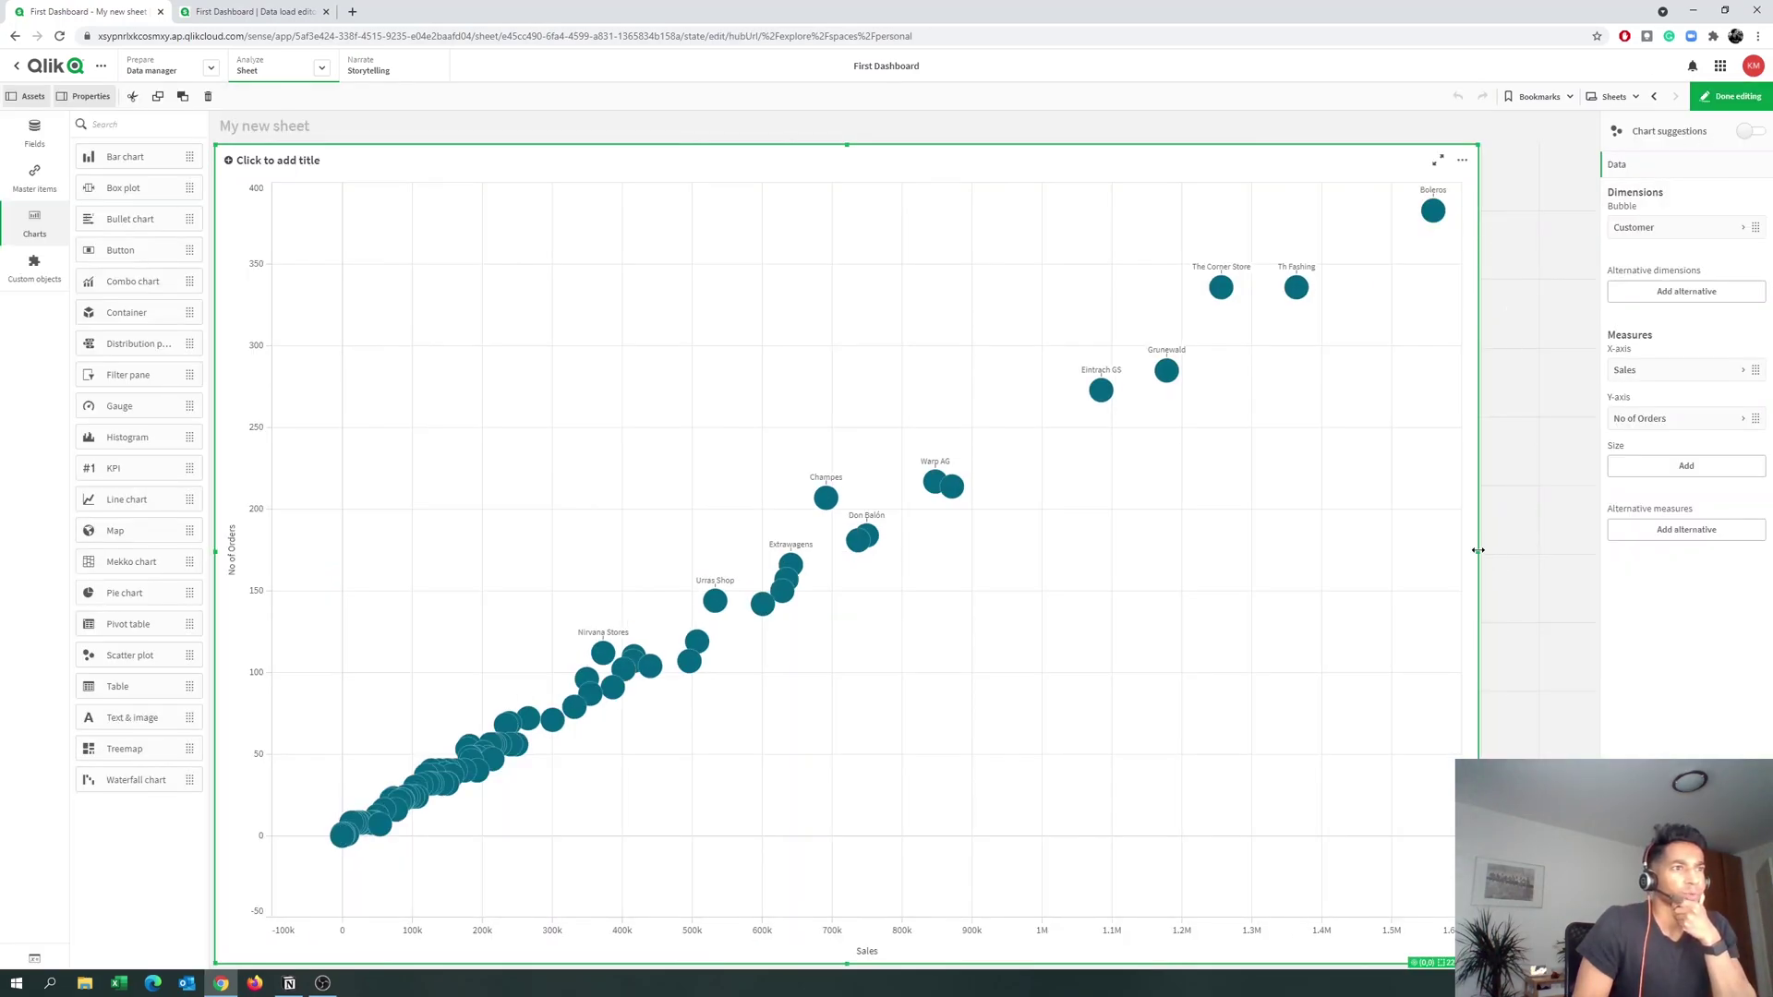
pyautogui.moveTo(1478, 551)
pyautogui.mouseDown()
pyautogui.moveTo(1353, 554)
pyautogui.moveTo(1478, 554)
pyautogui.mouseUp()
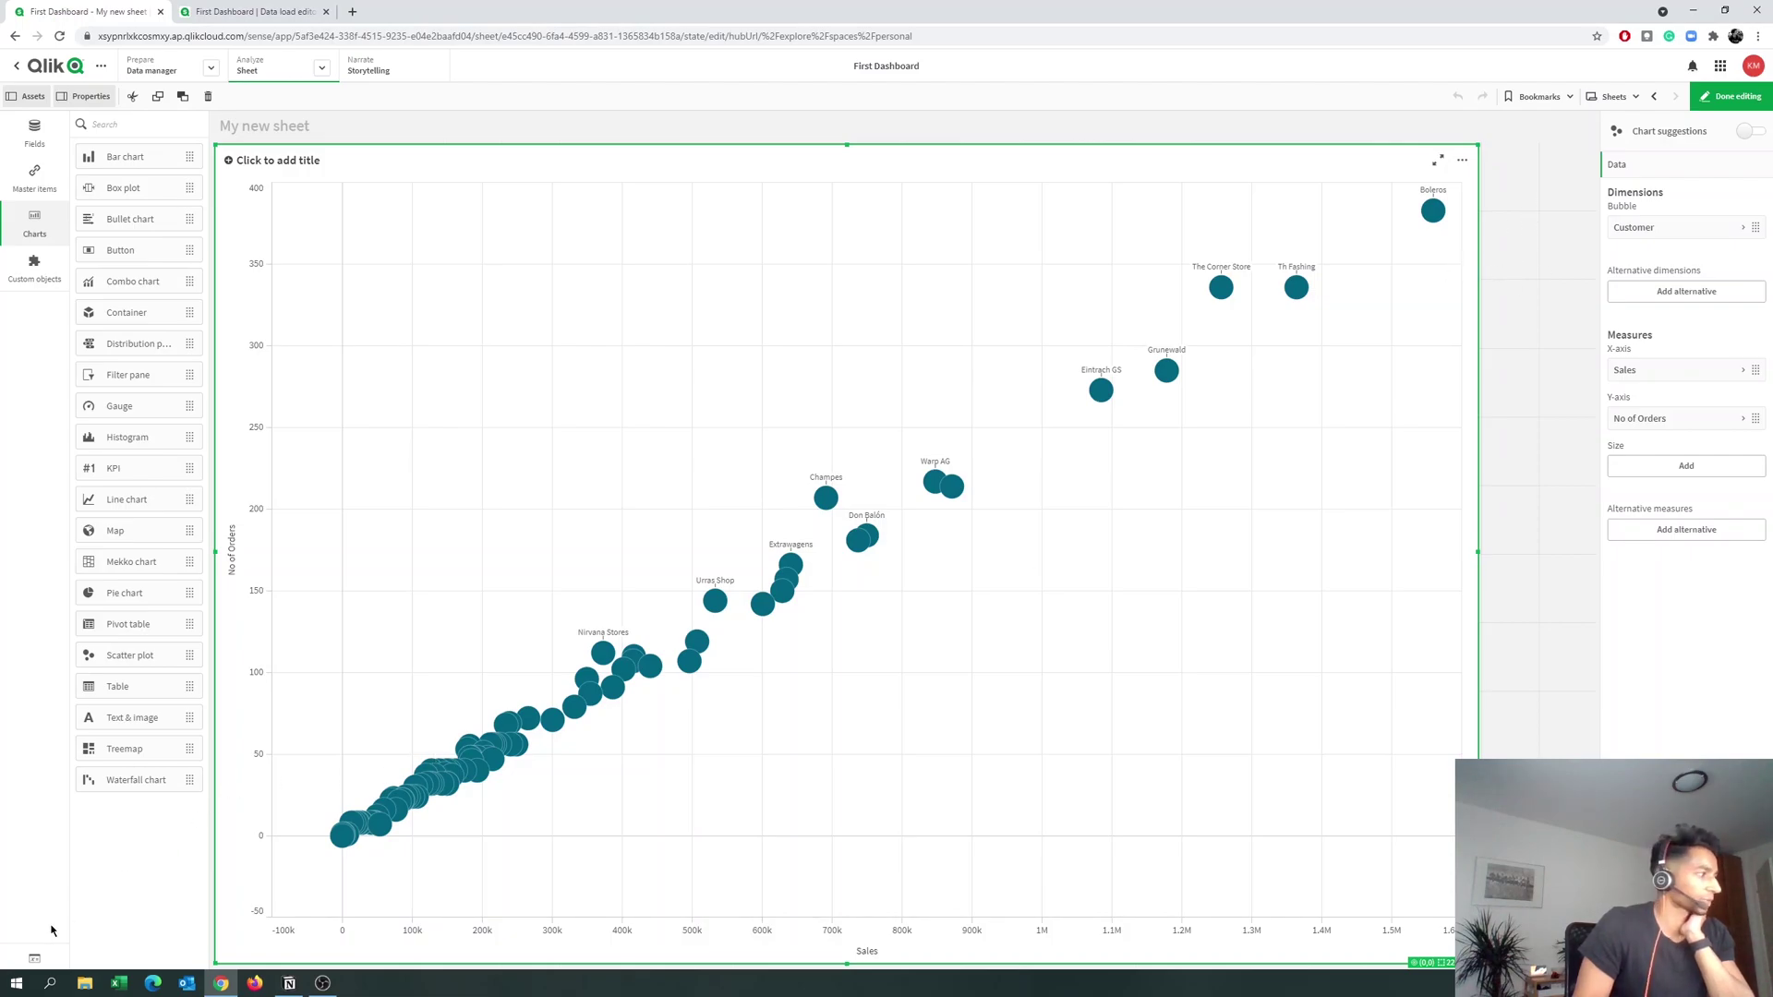
# Create two new variables named vSales and vOrders, leaving their definitions empty.
pyautogui.click(34, 958)
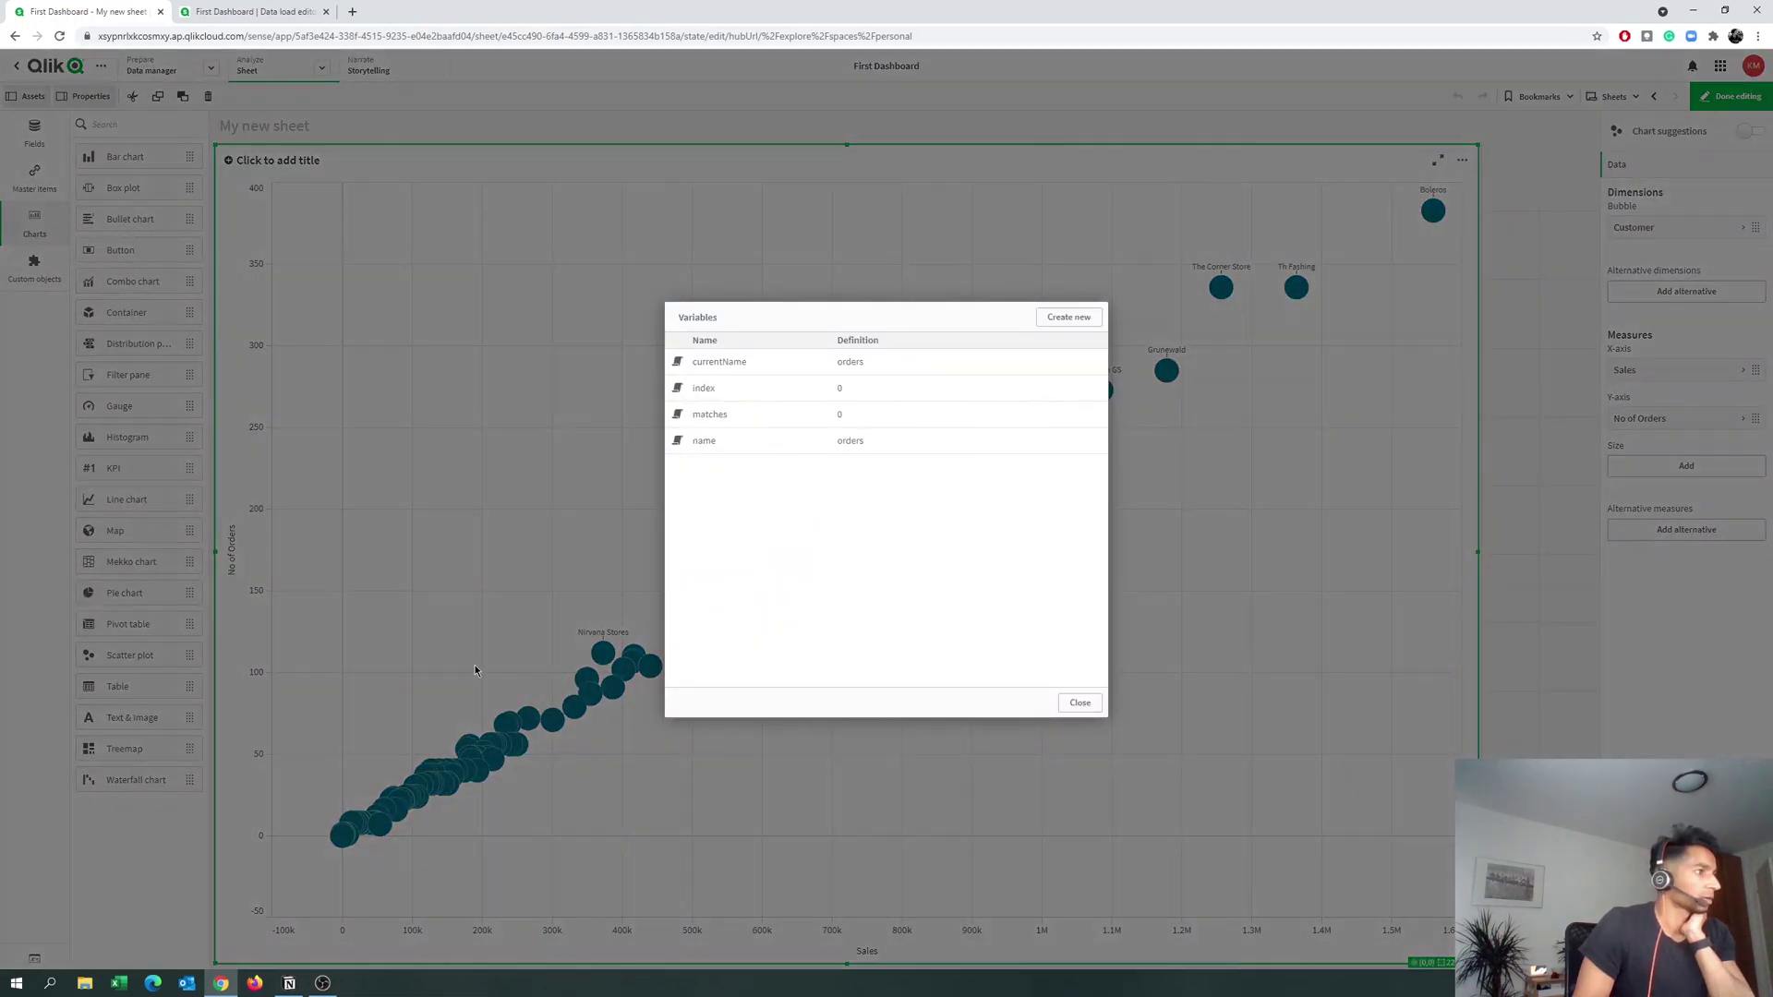
pyautogui.click(1050, 322)
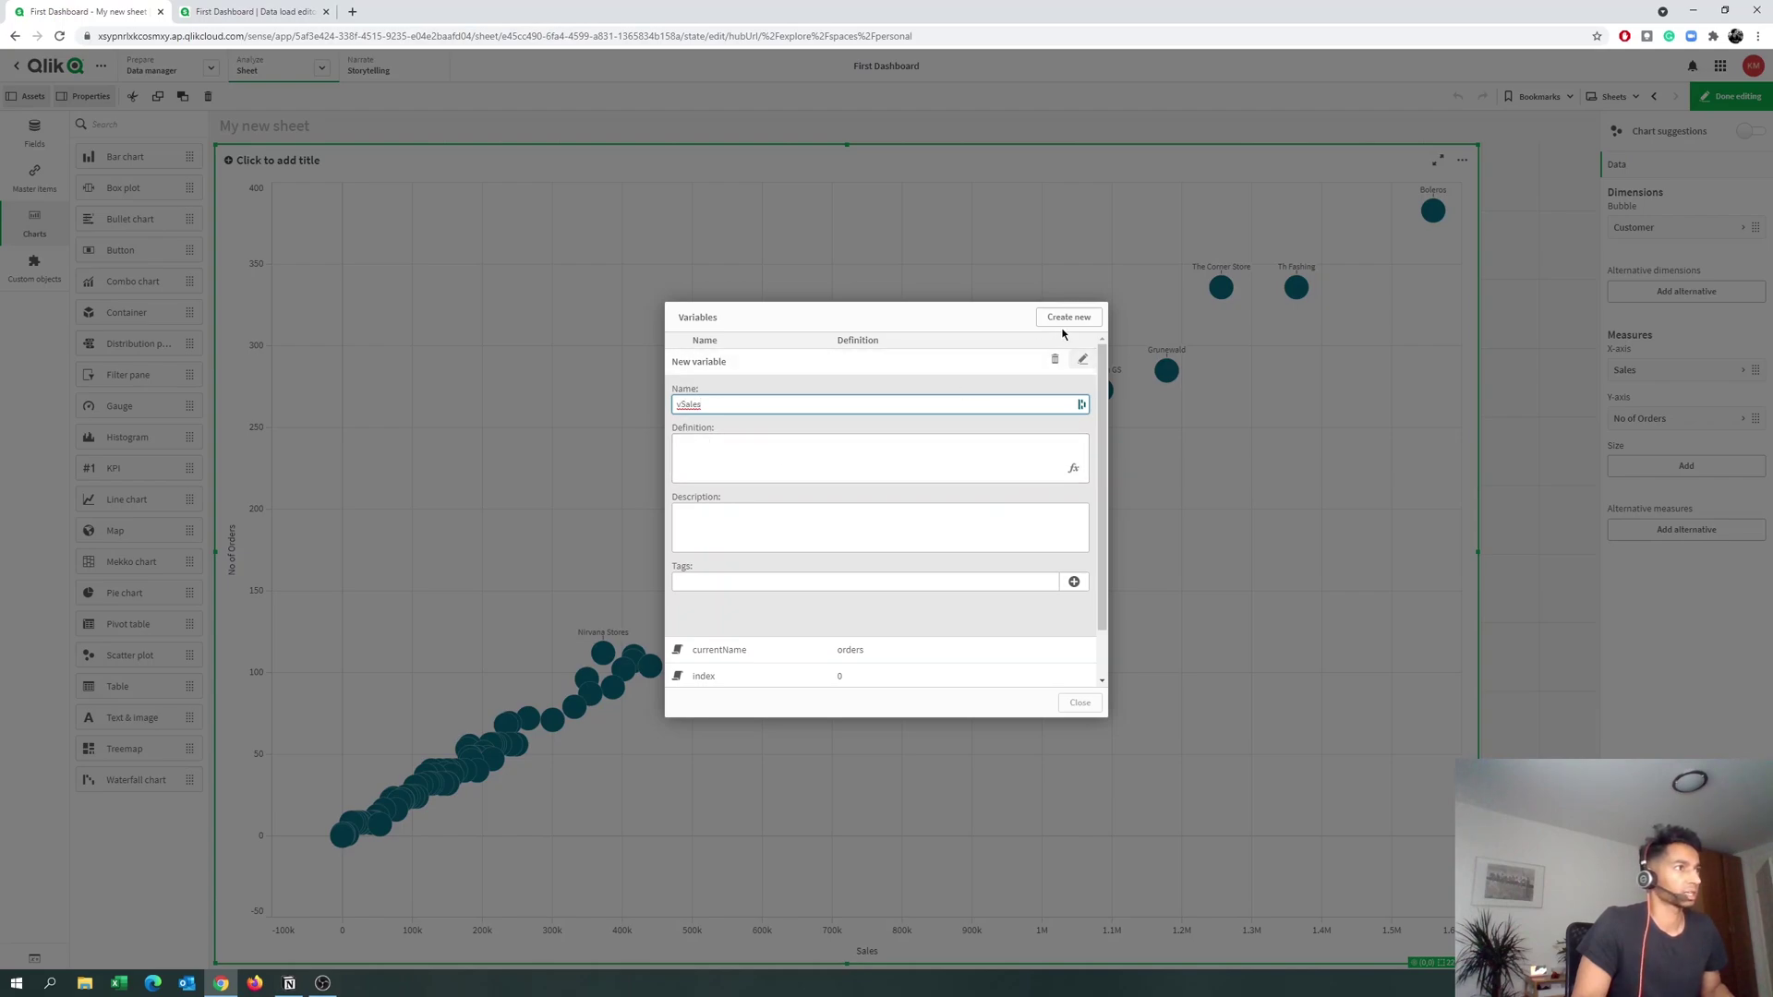
pyautogui.hotkey('ctrl', 'a')
pyautogui.press('BackSpace')
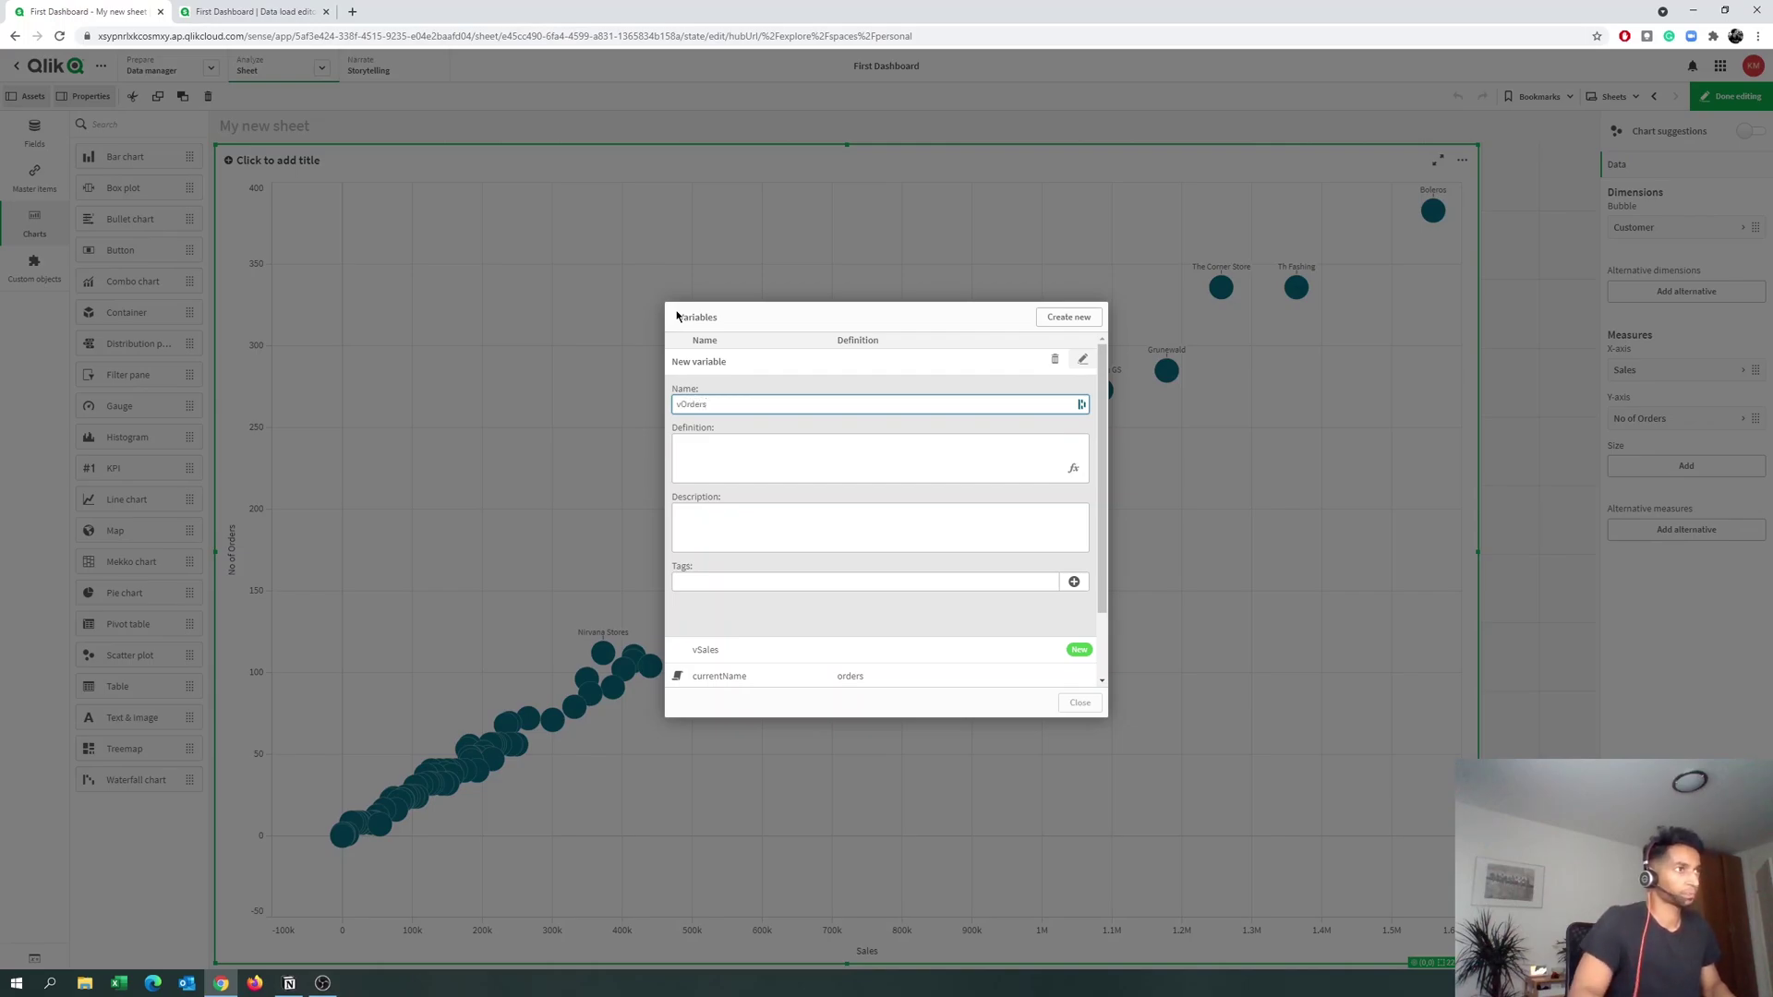
pyautogui.click(1068, 318)
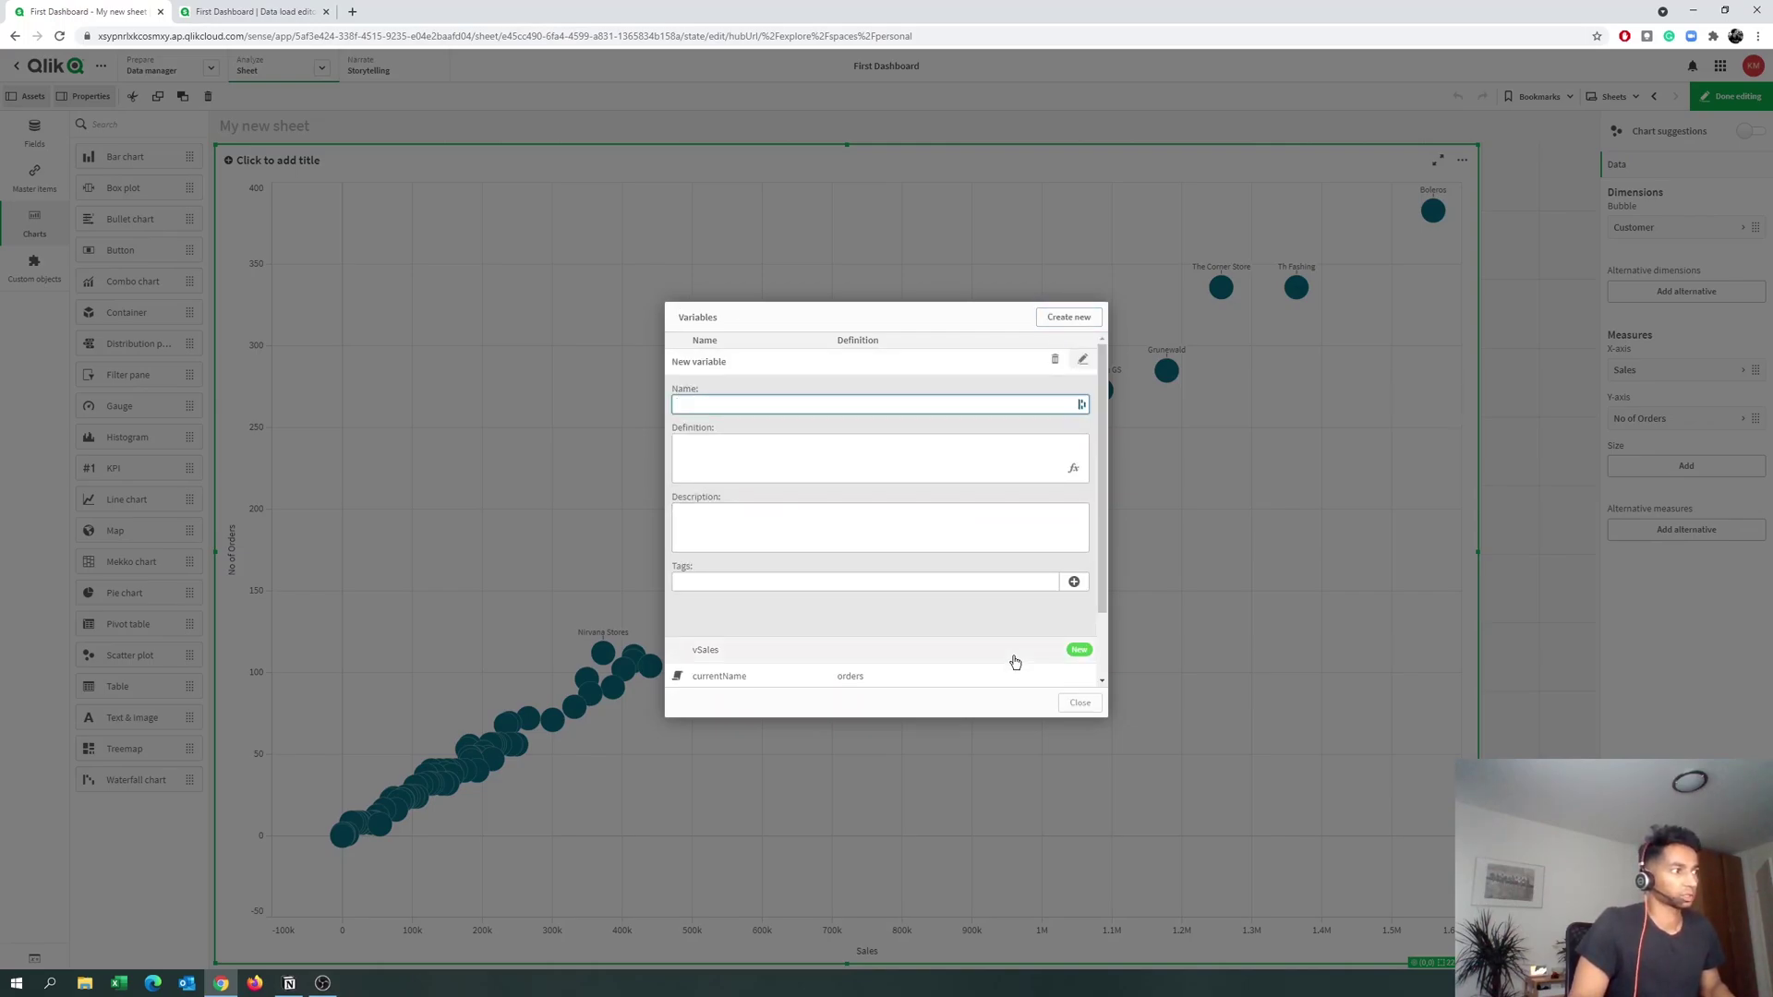
pyautogui.scroll(-2, 1015, 662)
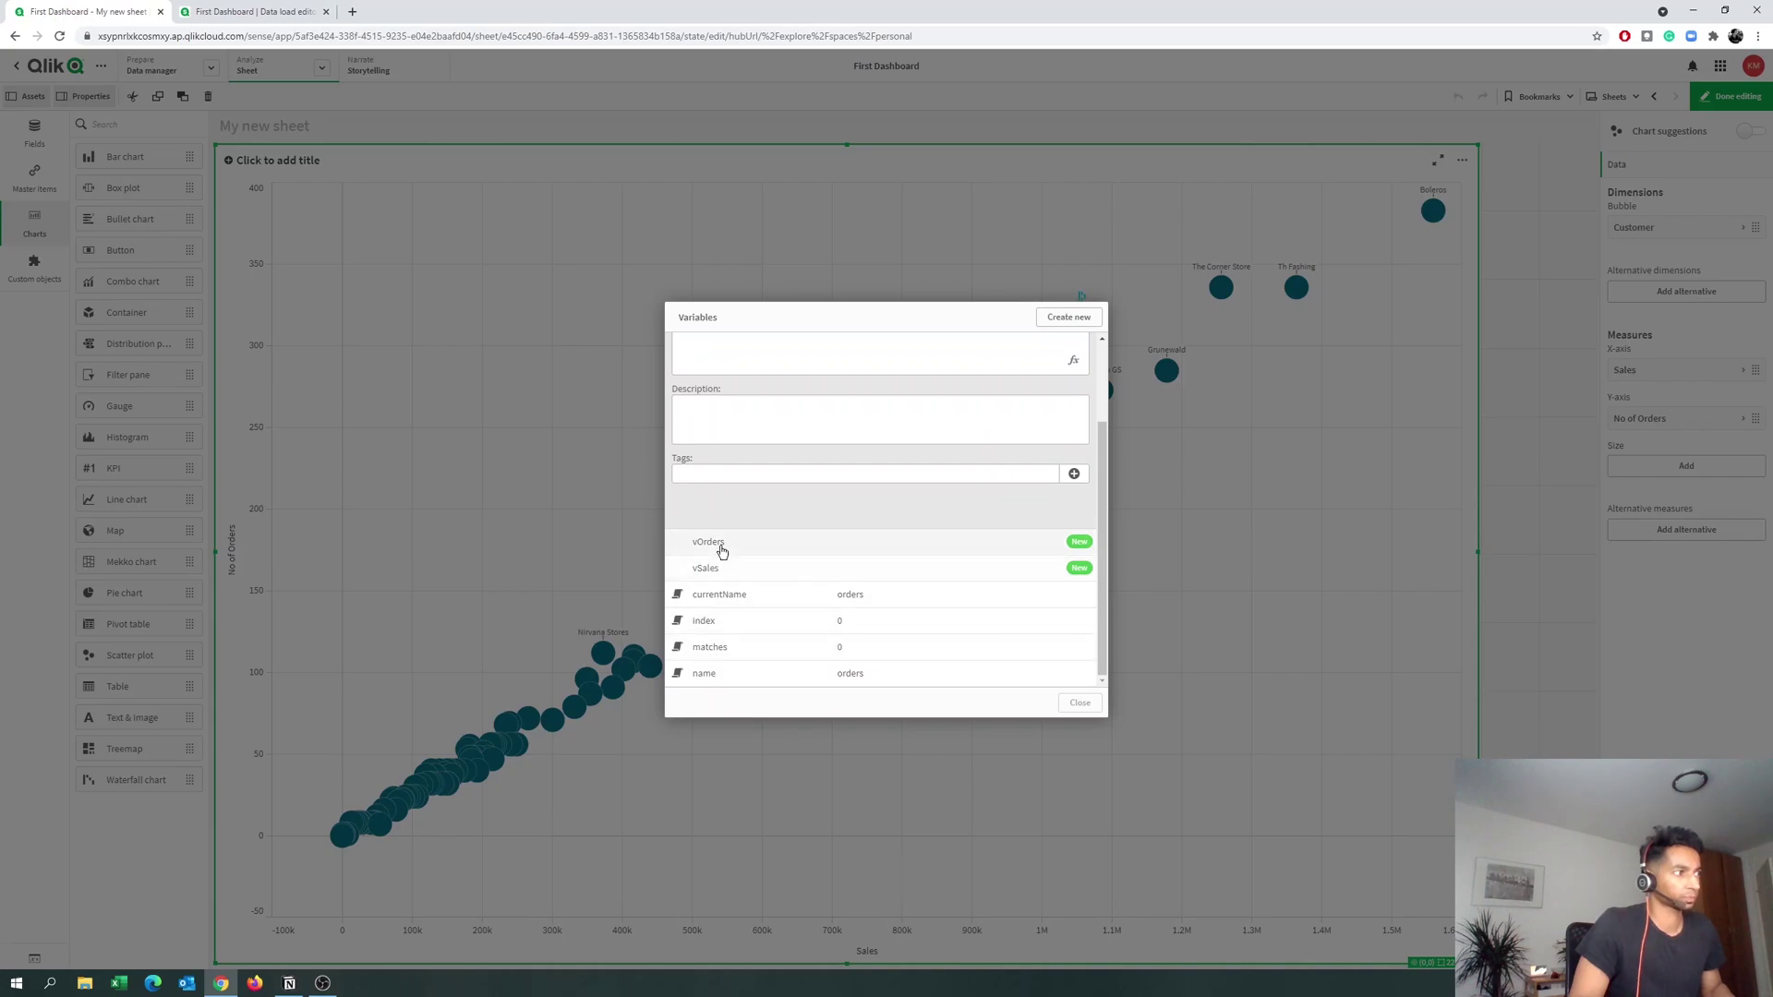
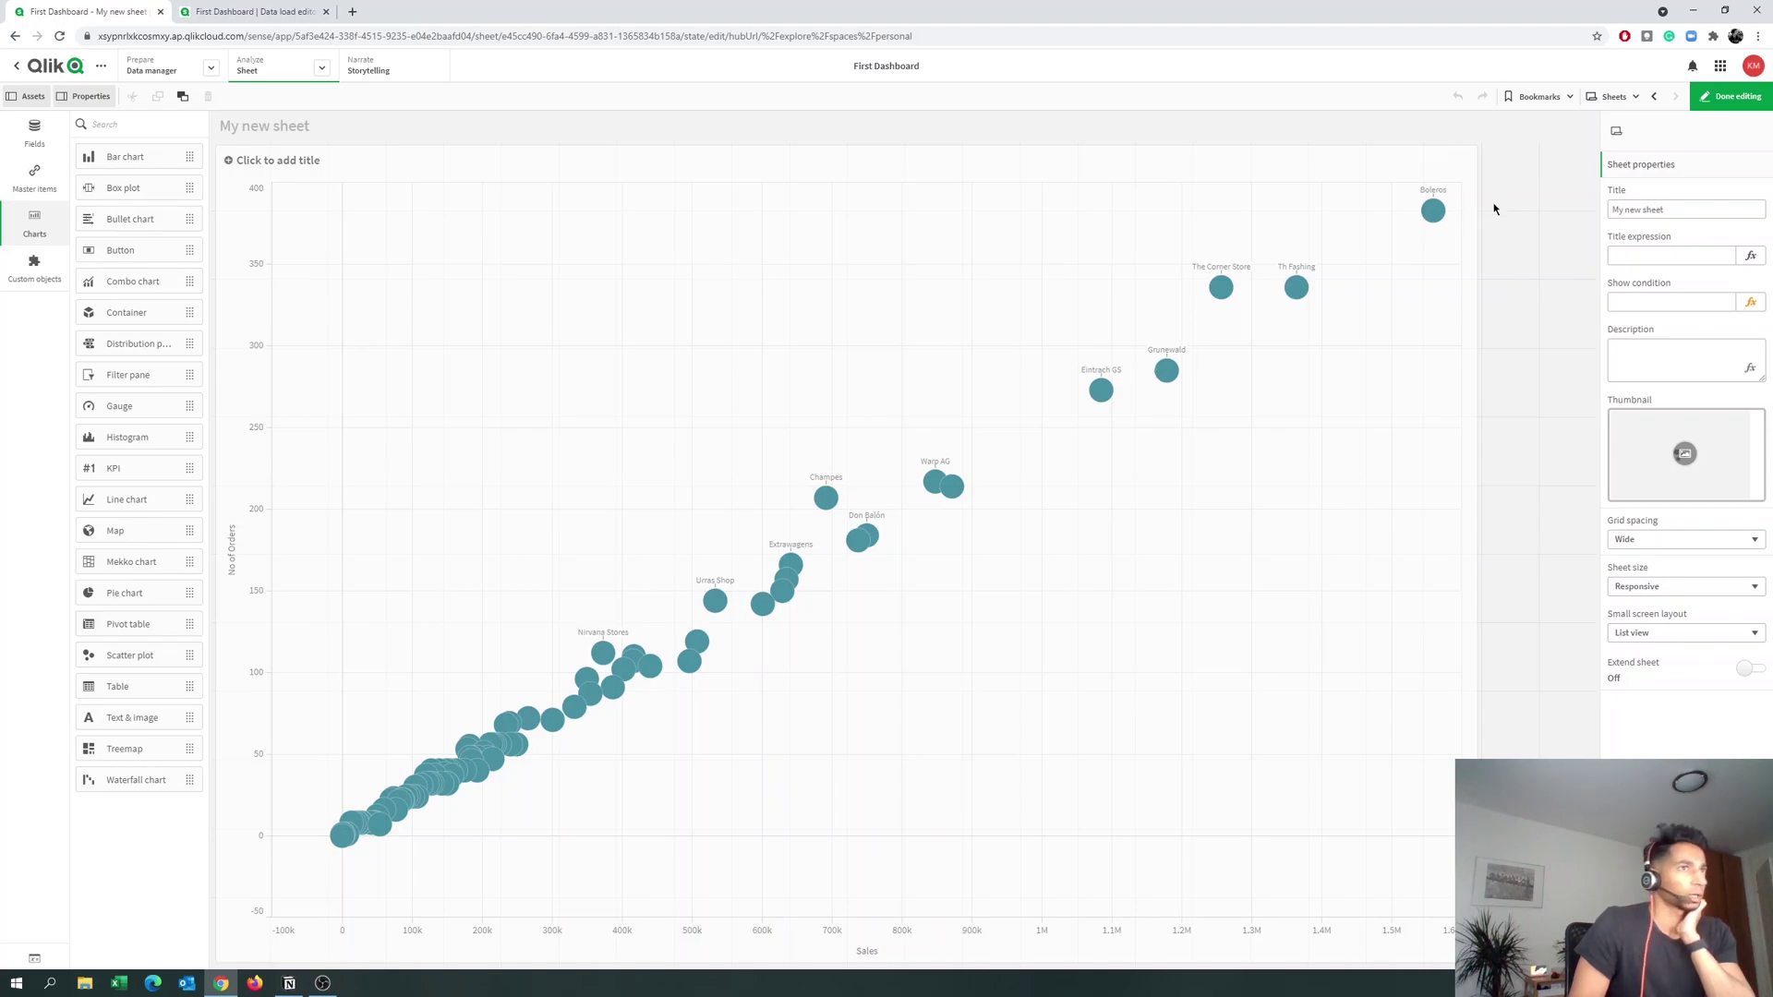
# Add a Variable input object in the free strip beside the scatter plot and shorten it to about half its height.
pyautogui.click(34, 268)
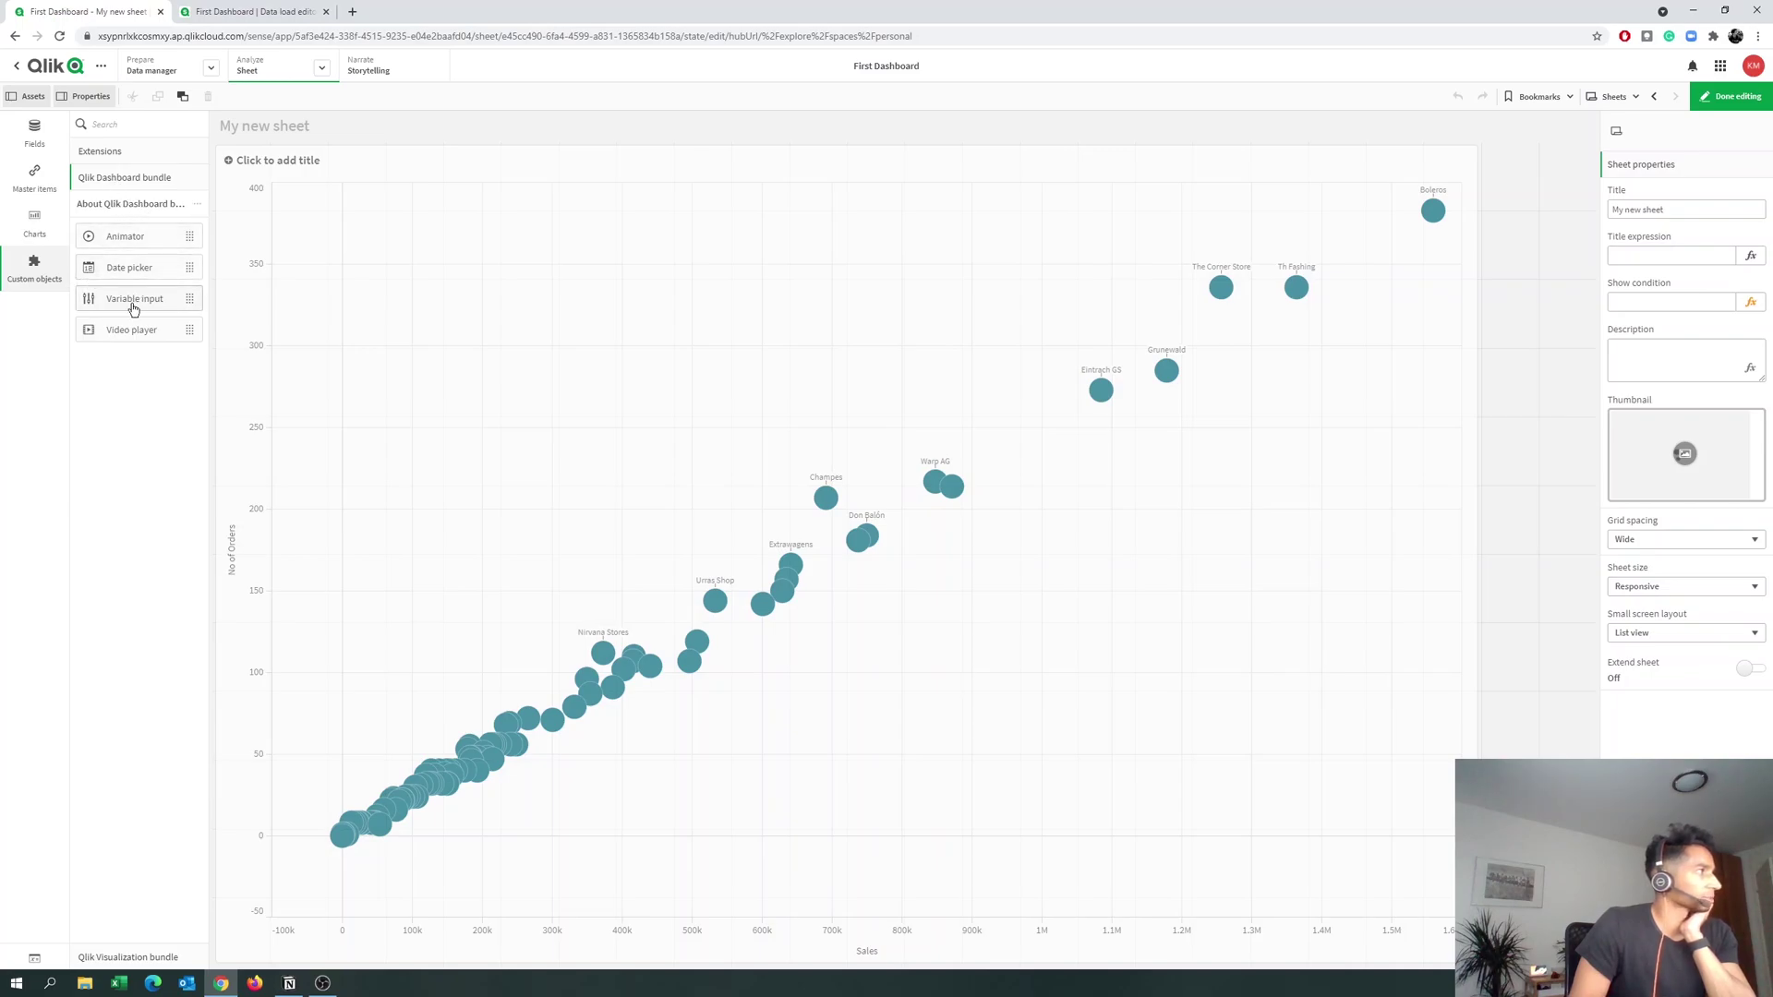
pyautogui.moveTo(134, 300); pyautogui.dragTo(1562, 257)
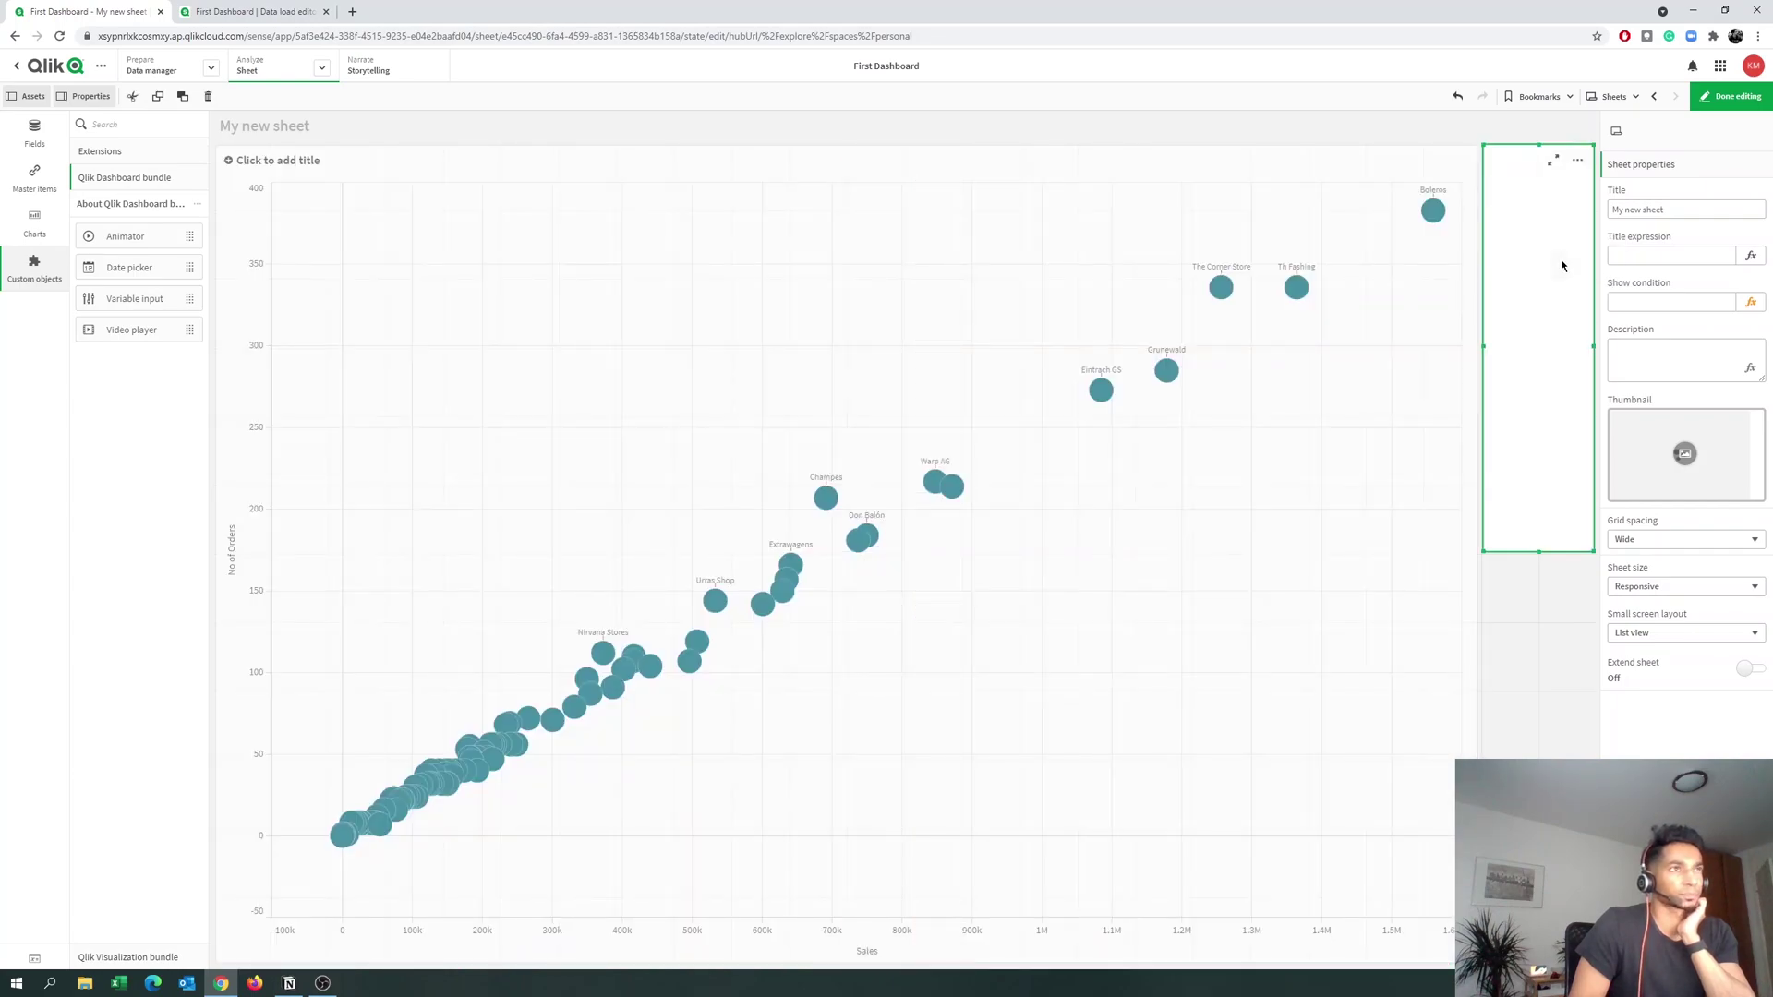
pyautogui.moveTo(1542, 551); pyautogui.dragTo(1542, 347)
# Narrow the scatter plot by one grid column and resize the variable input to 3 x 2 grid cells.
pyautogui.click(1464, 332)
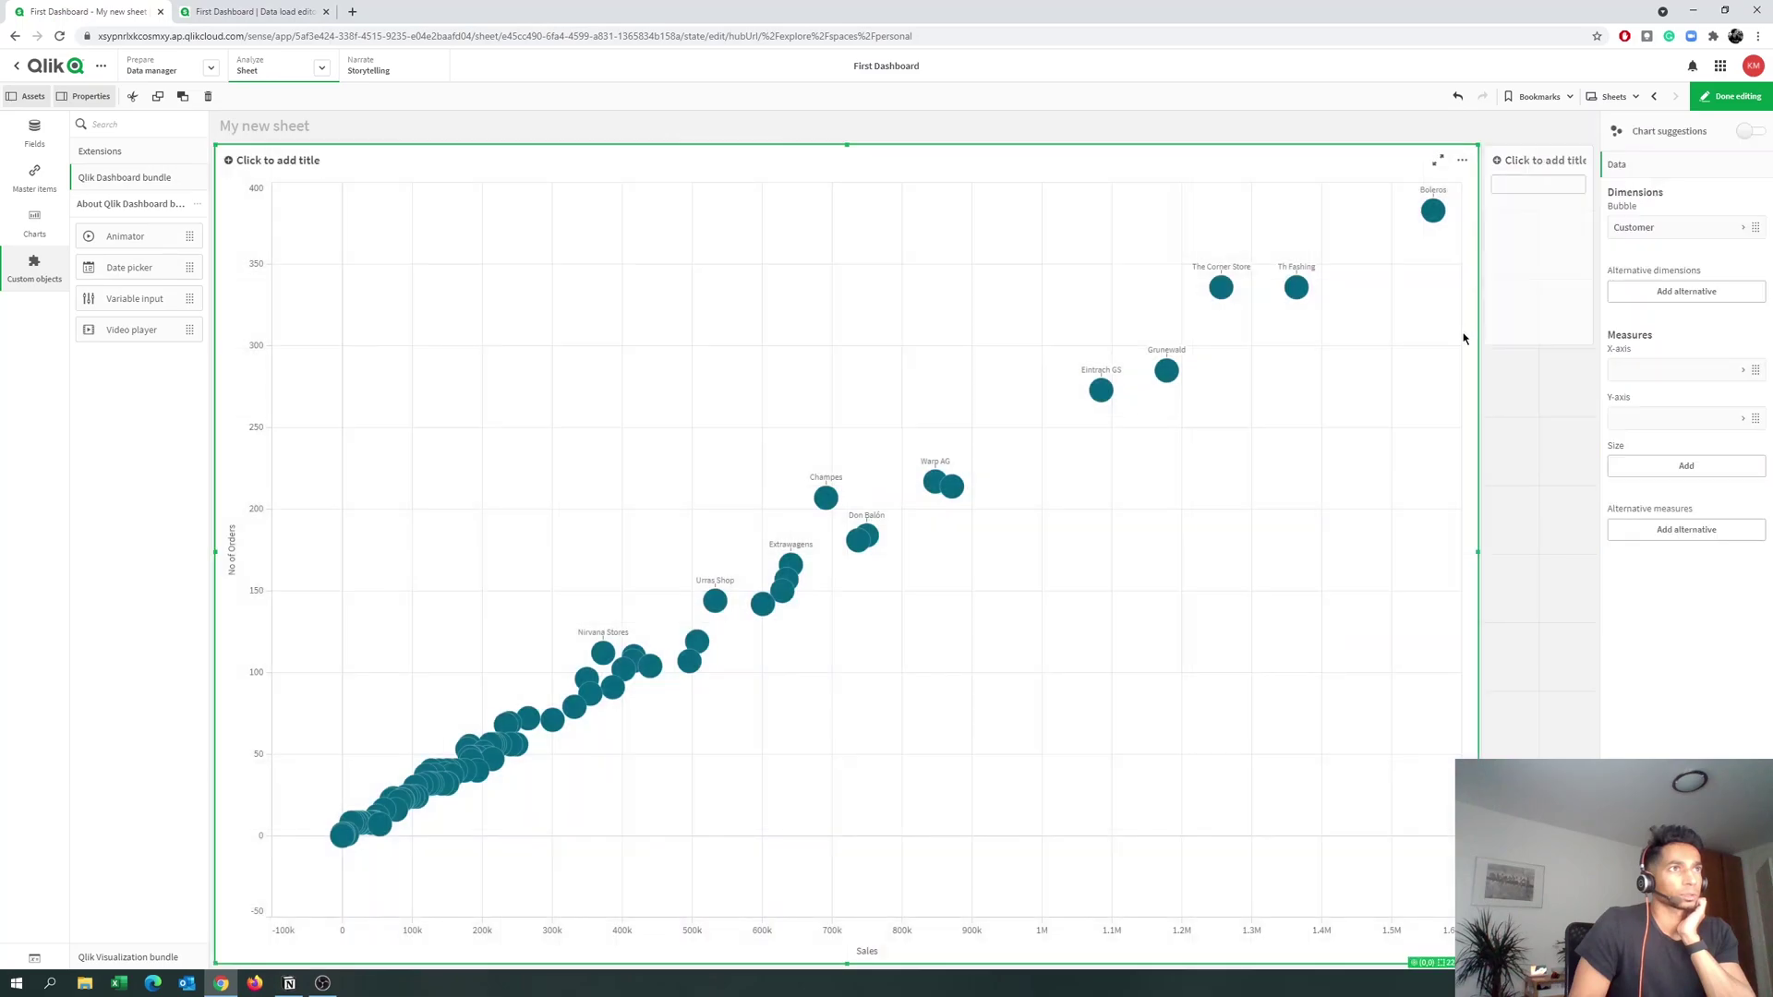
pyautogui.moveTo(1478, 551); pyautogui.dragTo(1427, 551)
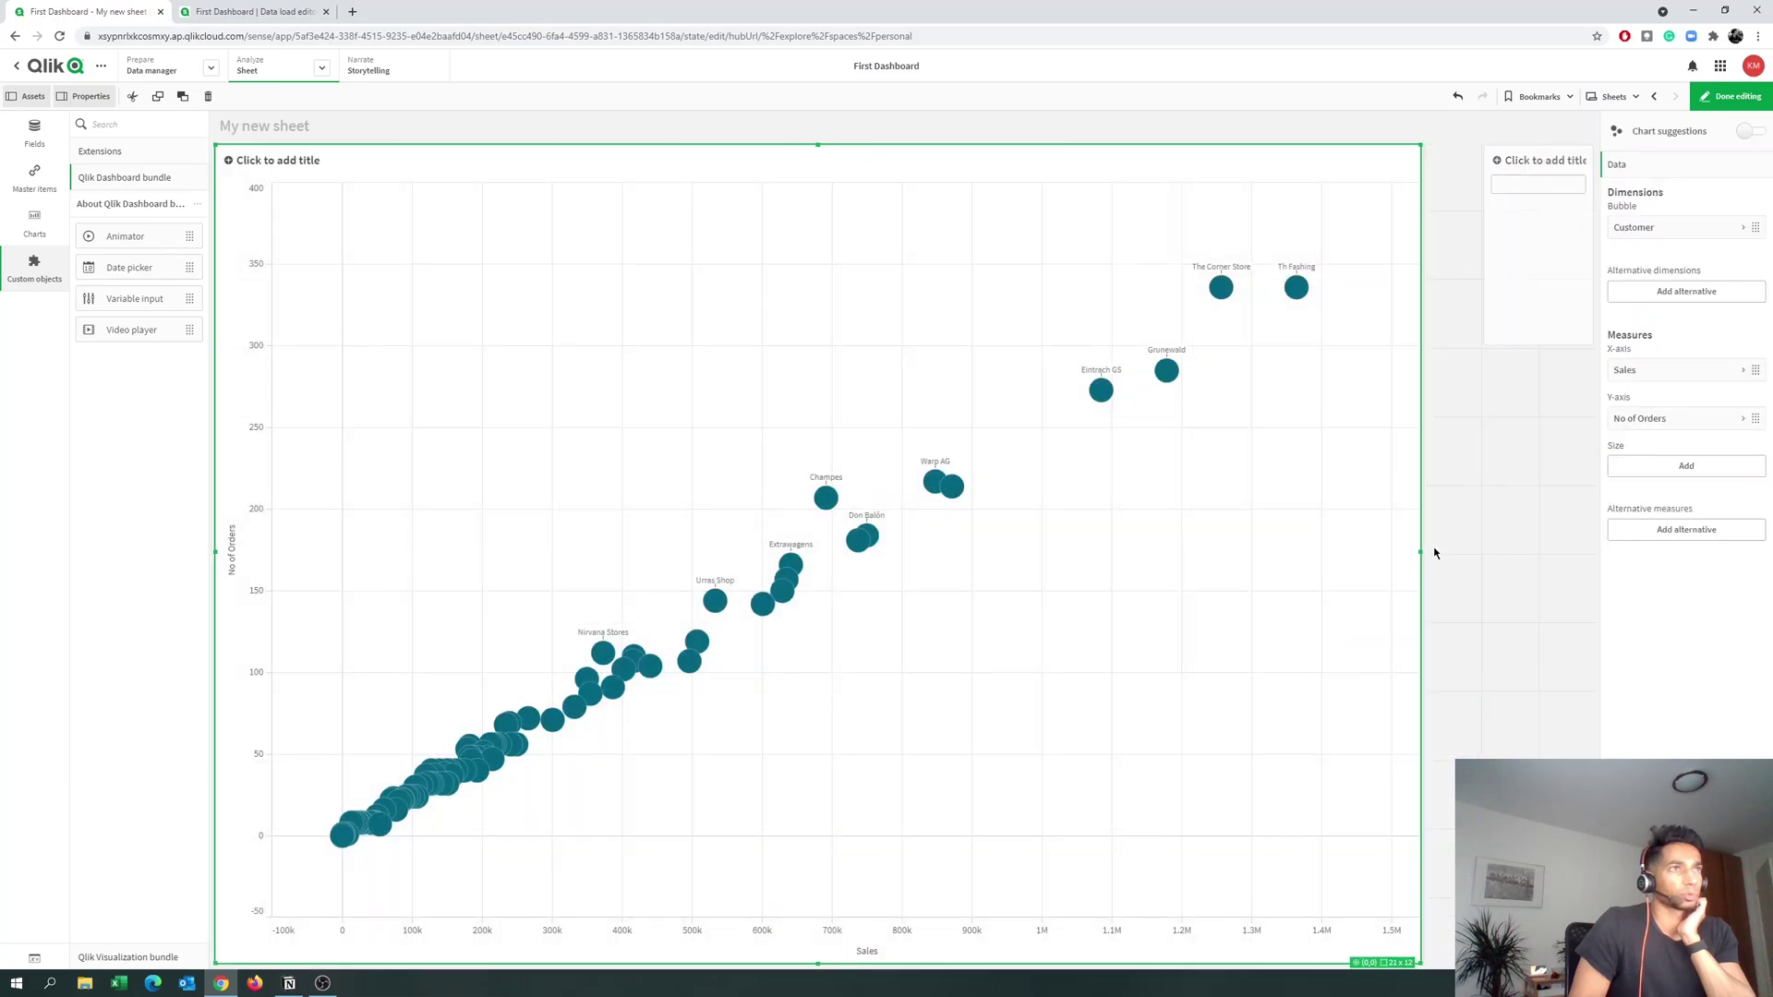
pyautogui.click(1511, 283)
pyautogui.moveTo(1483, 248); pyautogui.dragTo(1433, 249)
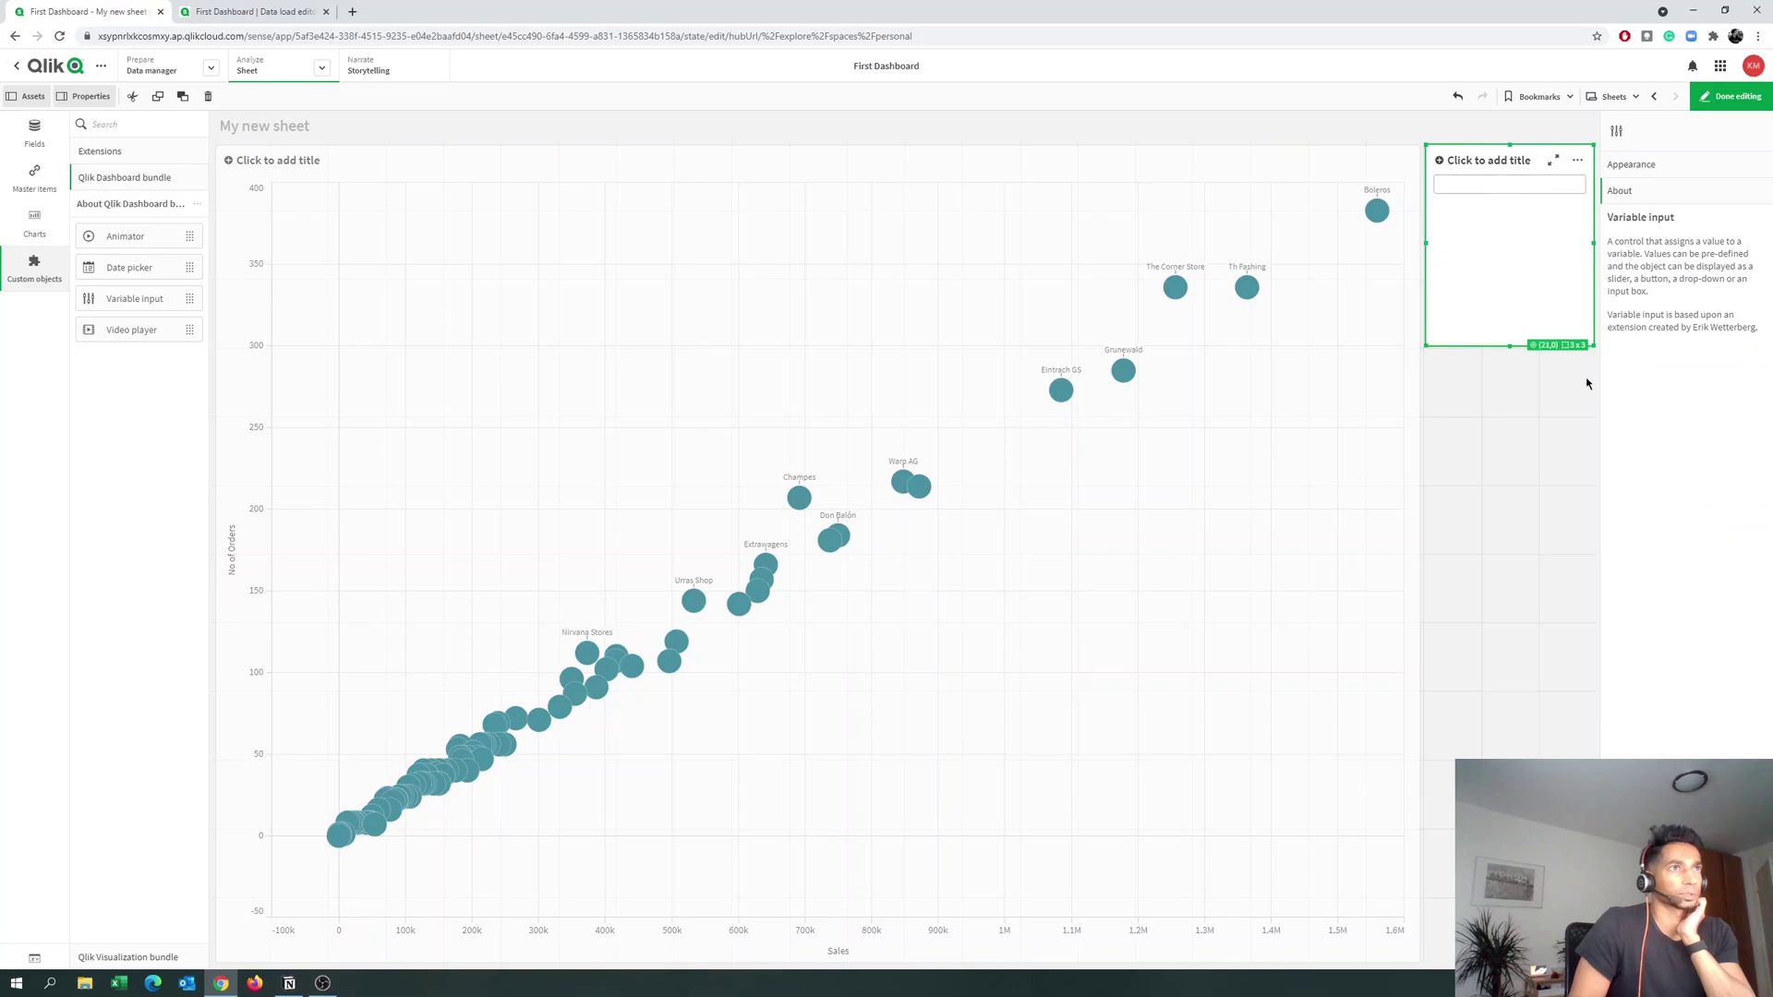
pyautogui.moveTo(1497, 342); pyautogui.dragTo(1498, 293)
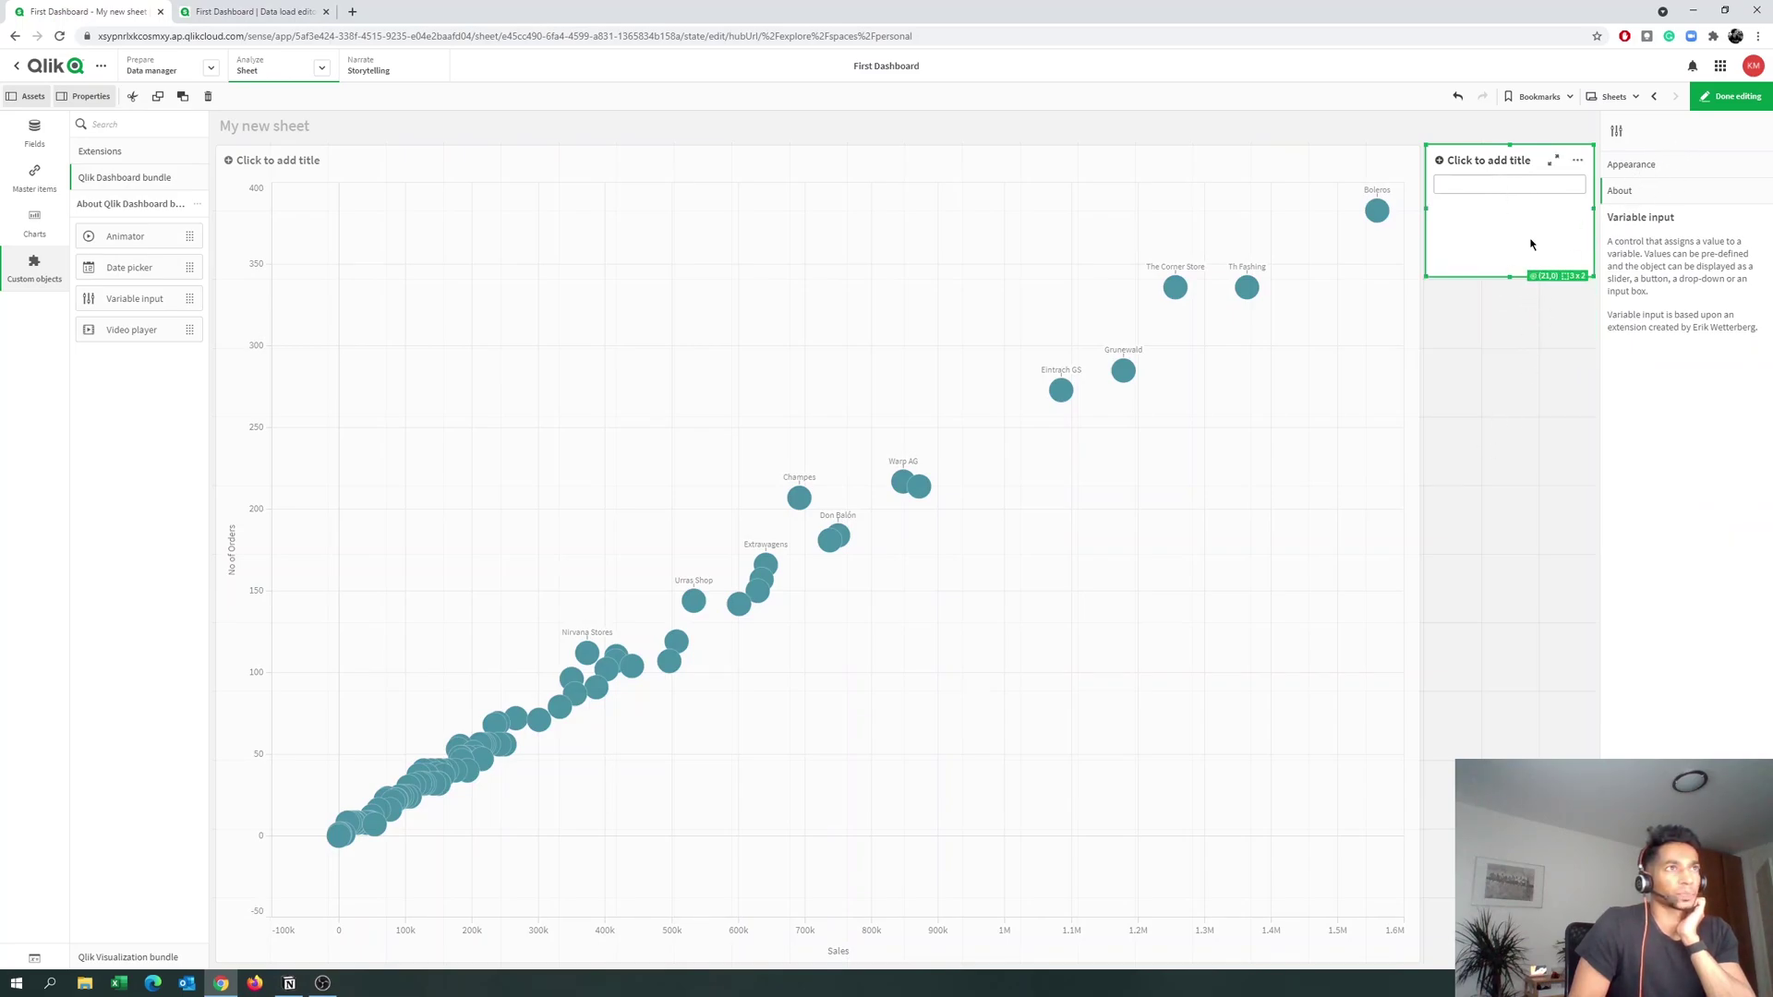
# Give the variable input the title "Sales Cut Off".
pyautogui.click(1622, 168)
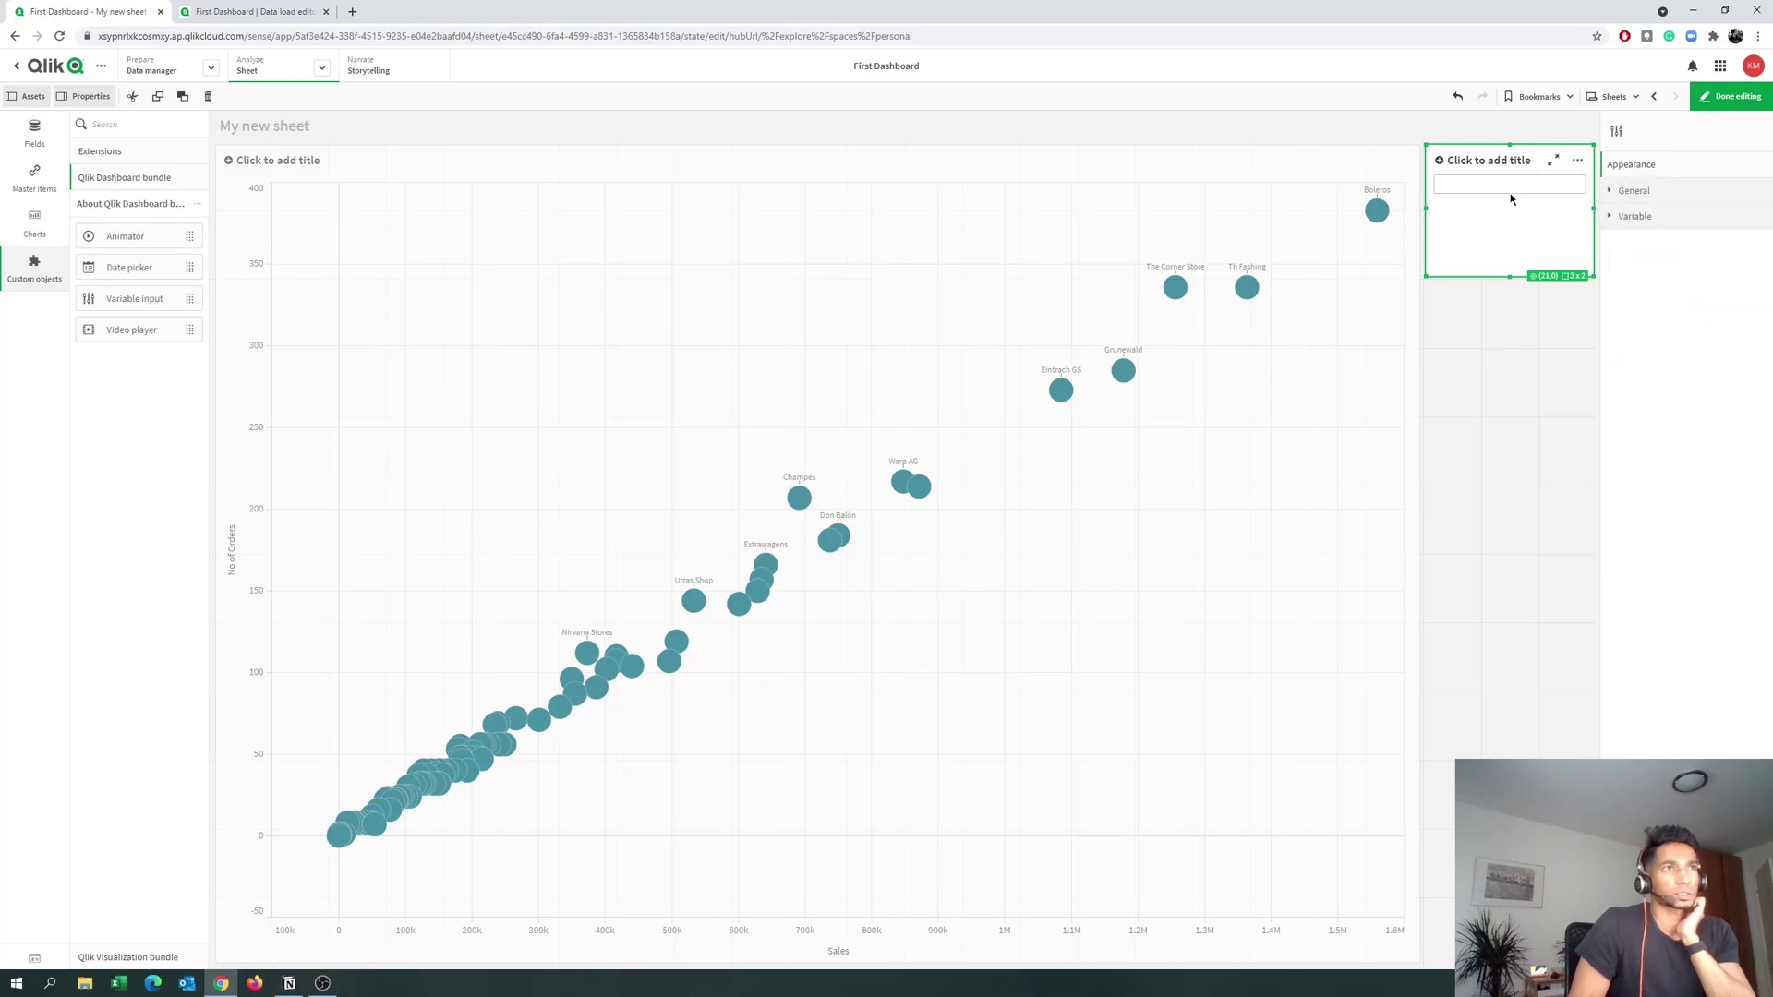
pyautogui.click(1683, 228)
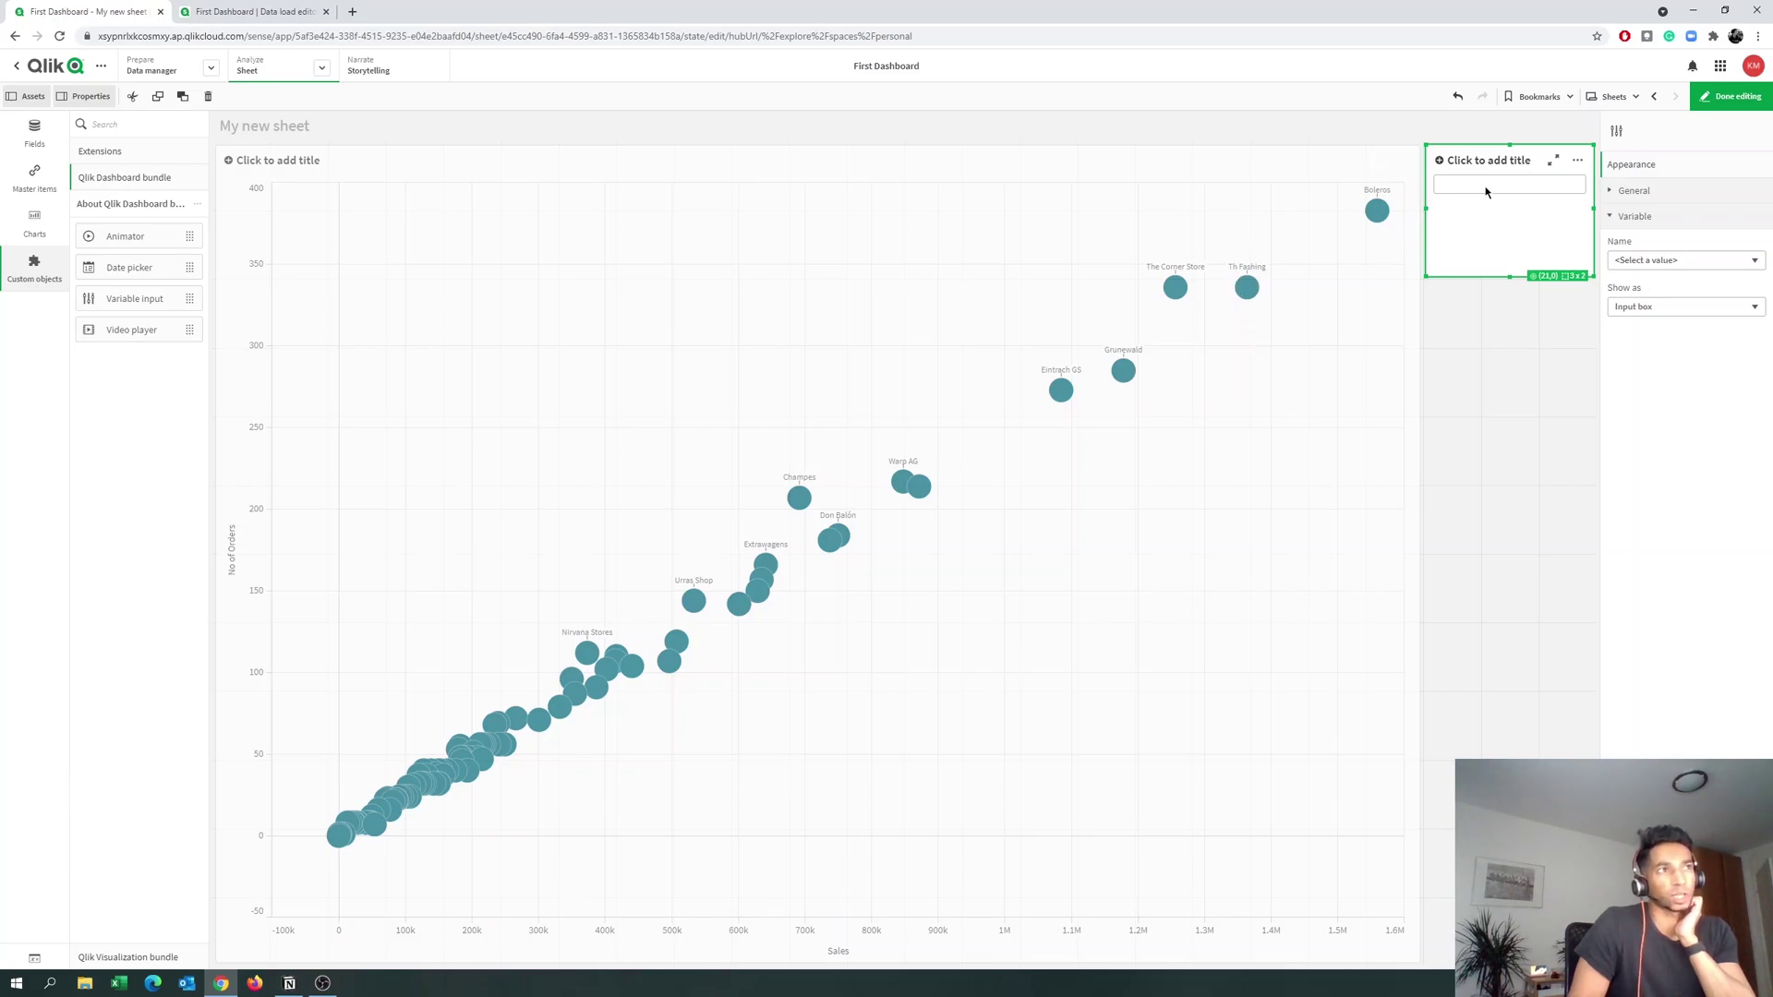
pyautogui.click(1624, 220)
pyautogui.click(1633, 192)
pyautogui.click(1652, 277)
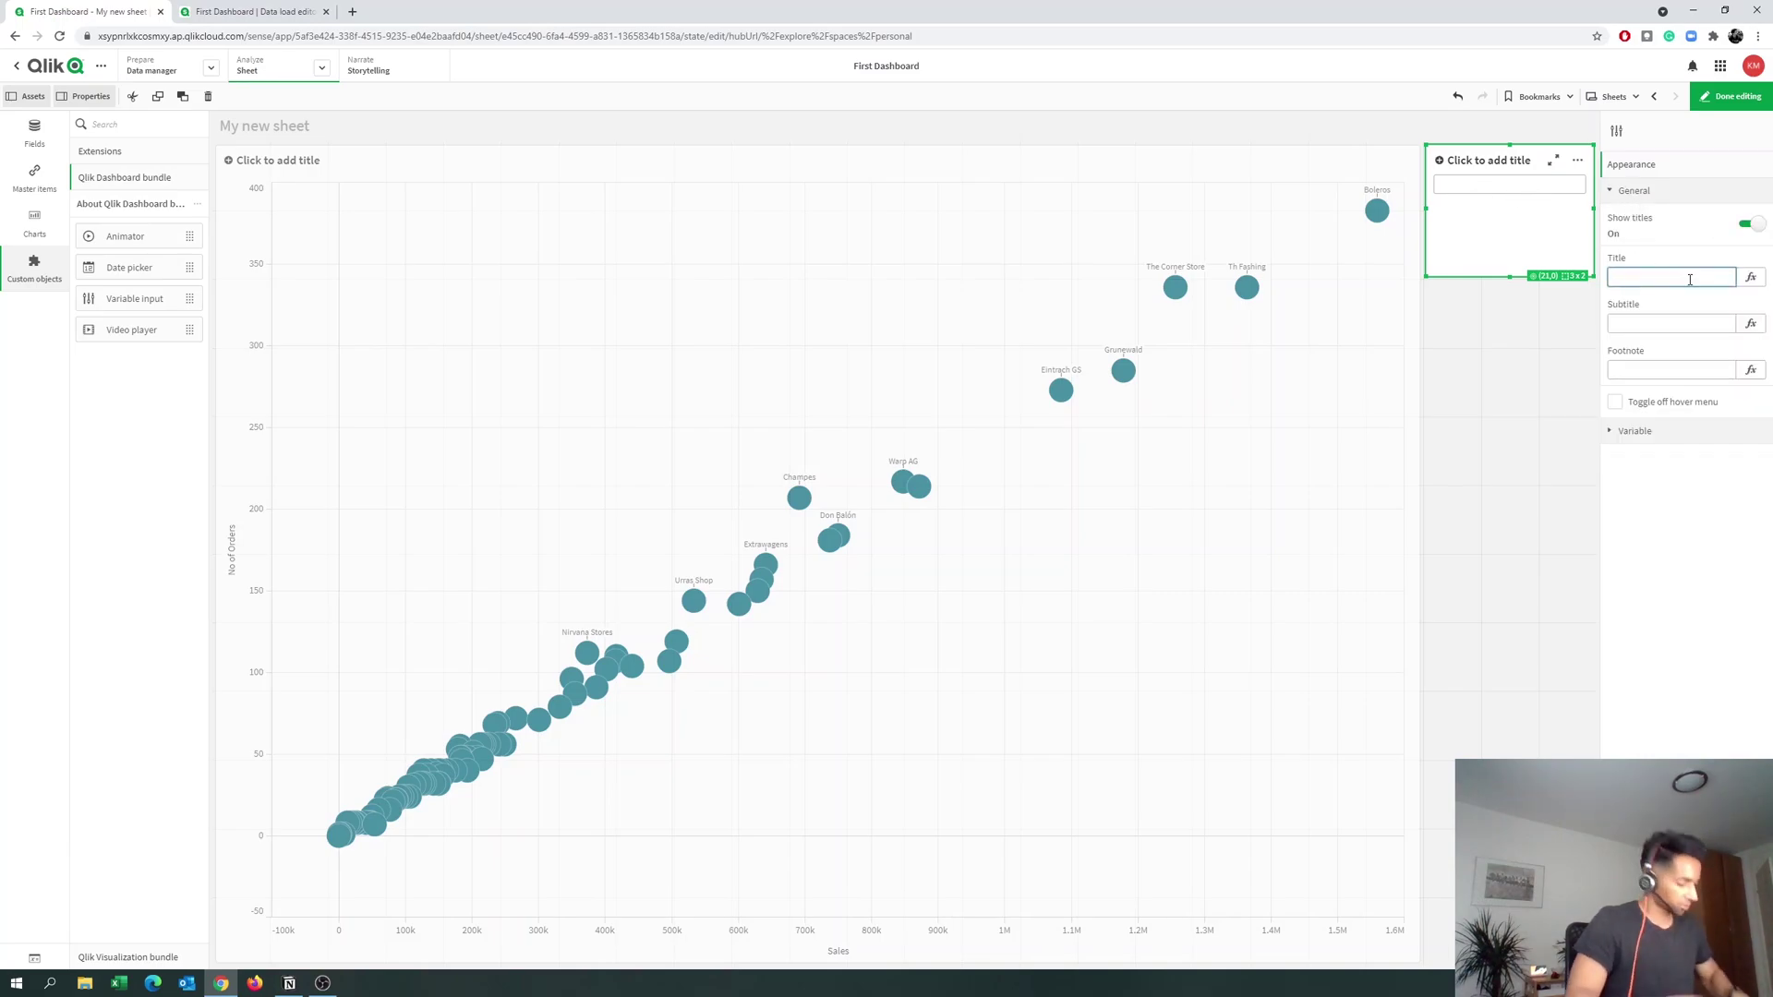
pyautogui.write('Sales CutO')
pyautogui.press('BackSpace')
pyautogui.write('Off')
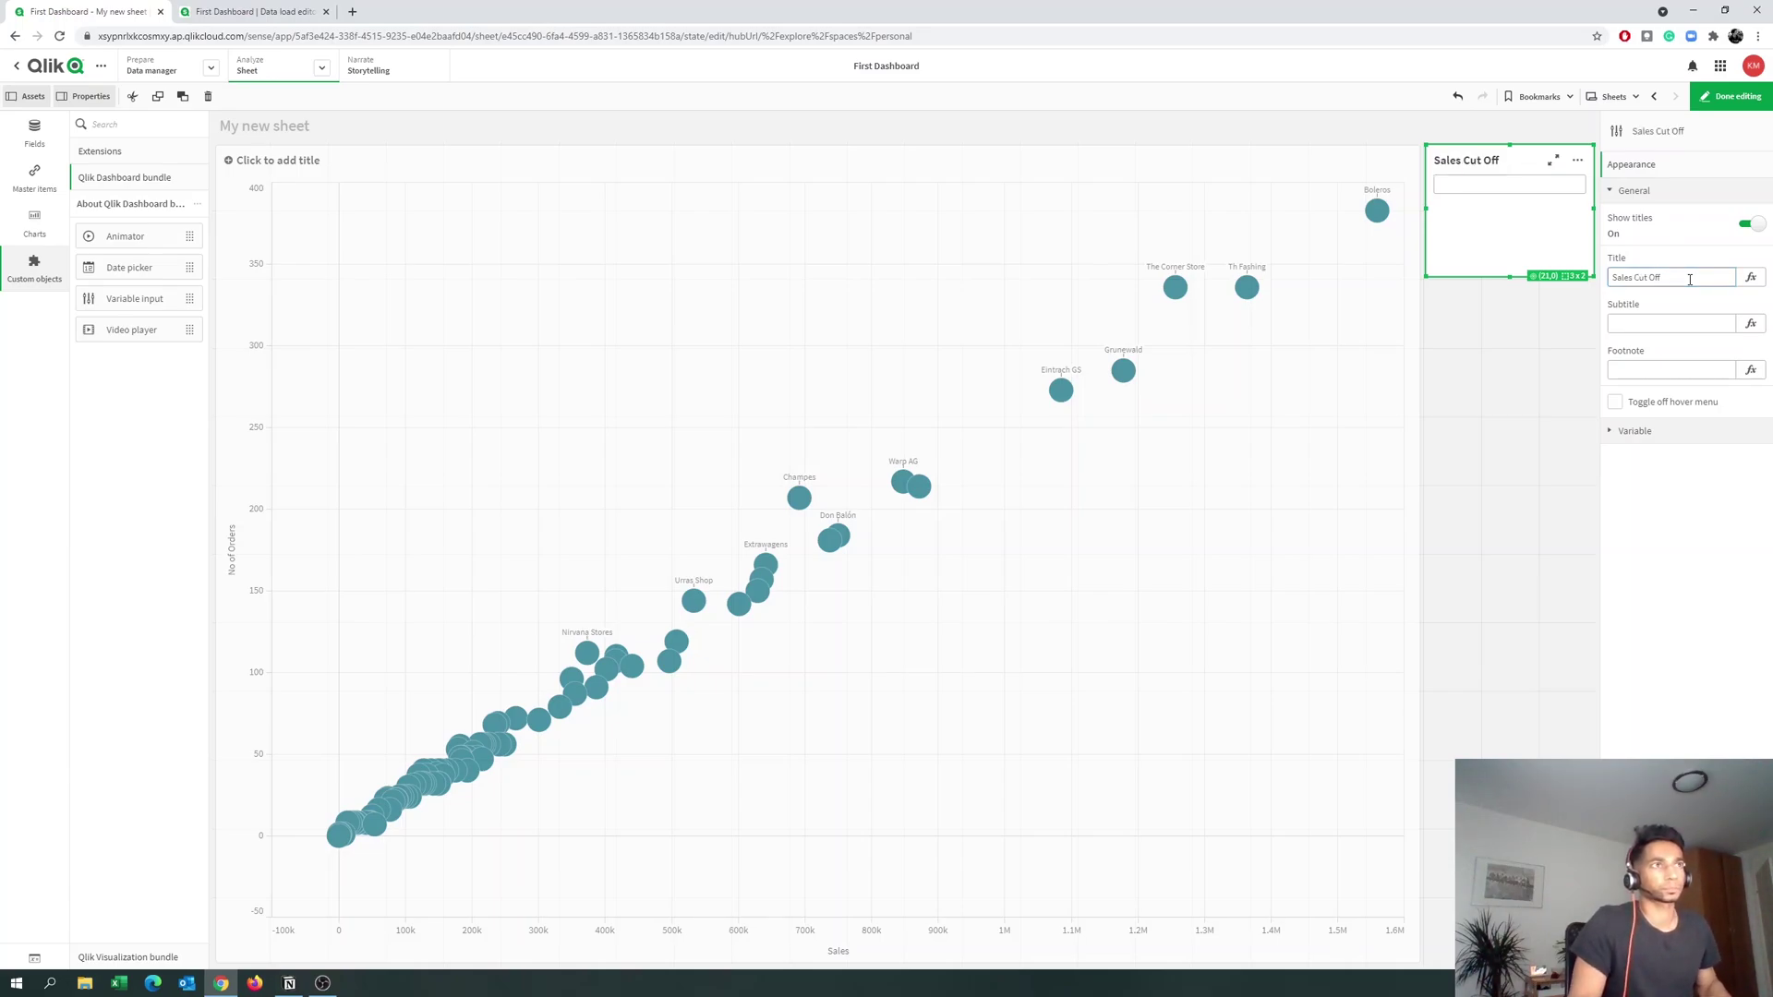
pyautogui.click(1665, 311)
pyautogui.click(1670, 194)
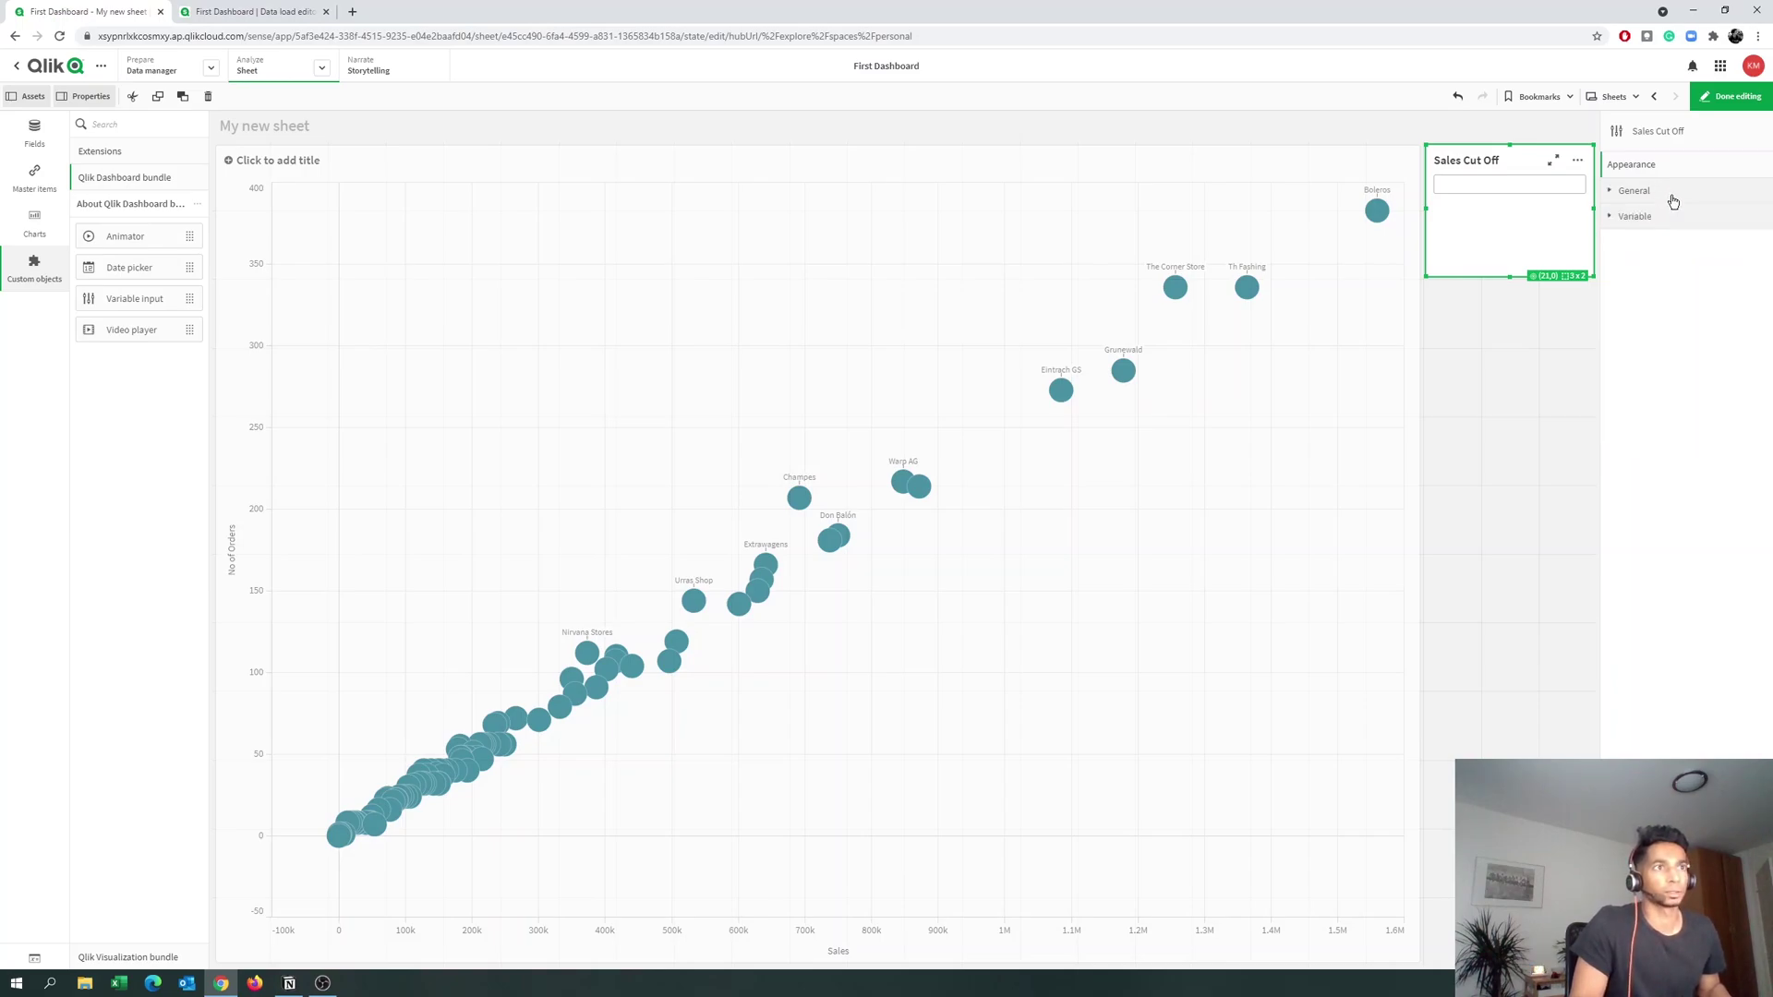
# Link the Sales Cut Off input to the vSales variable, show it as a slider and enable updating on drag.
pyautogui.click(1638, 219)
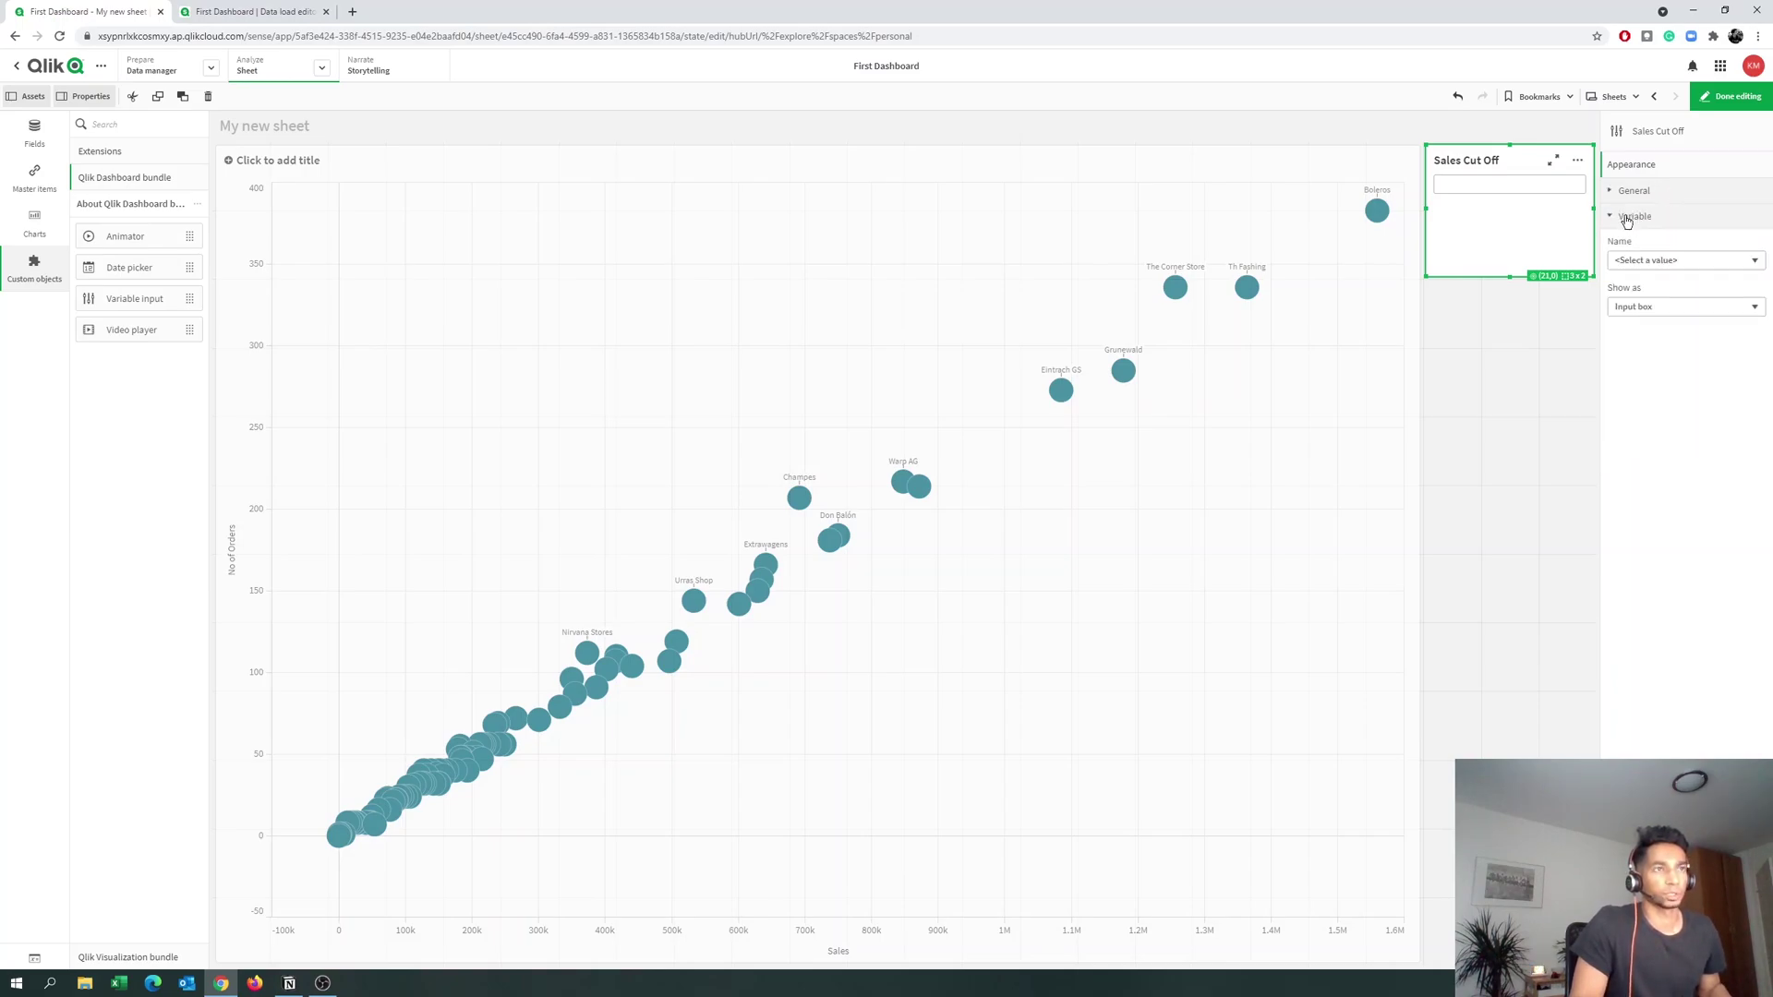
pyautogui.click(1638, 261)
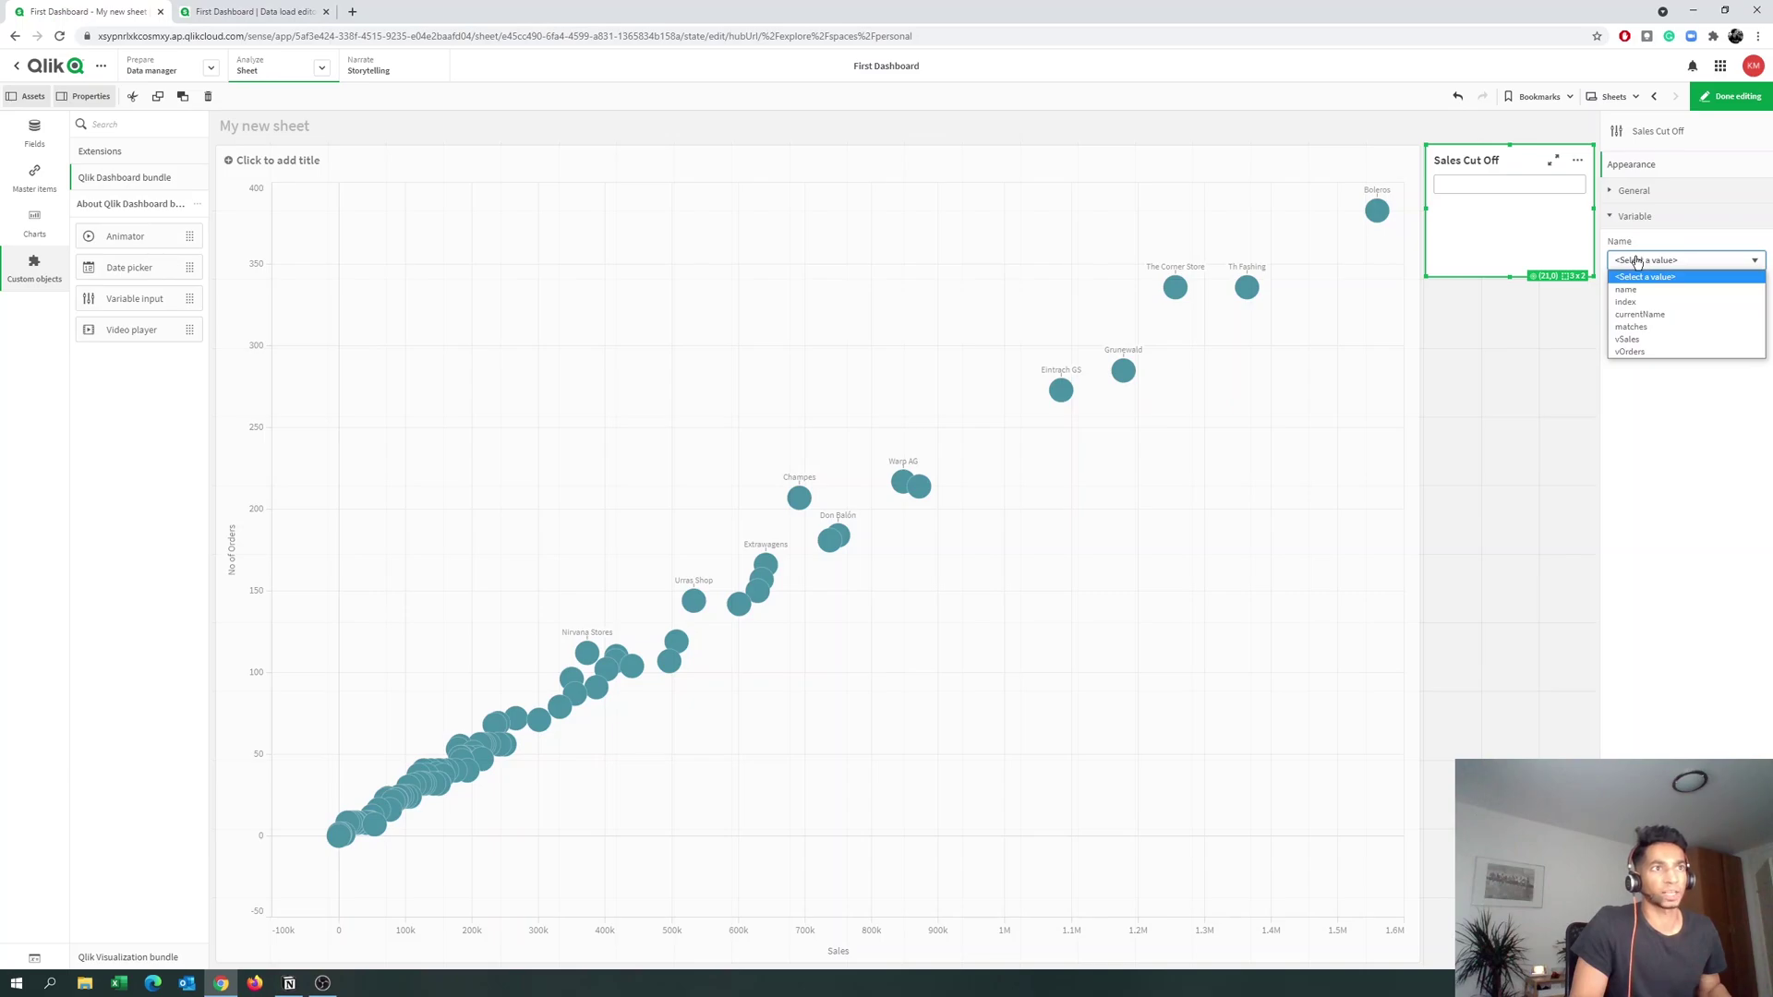
pyautogui.click(1629, 340)
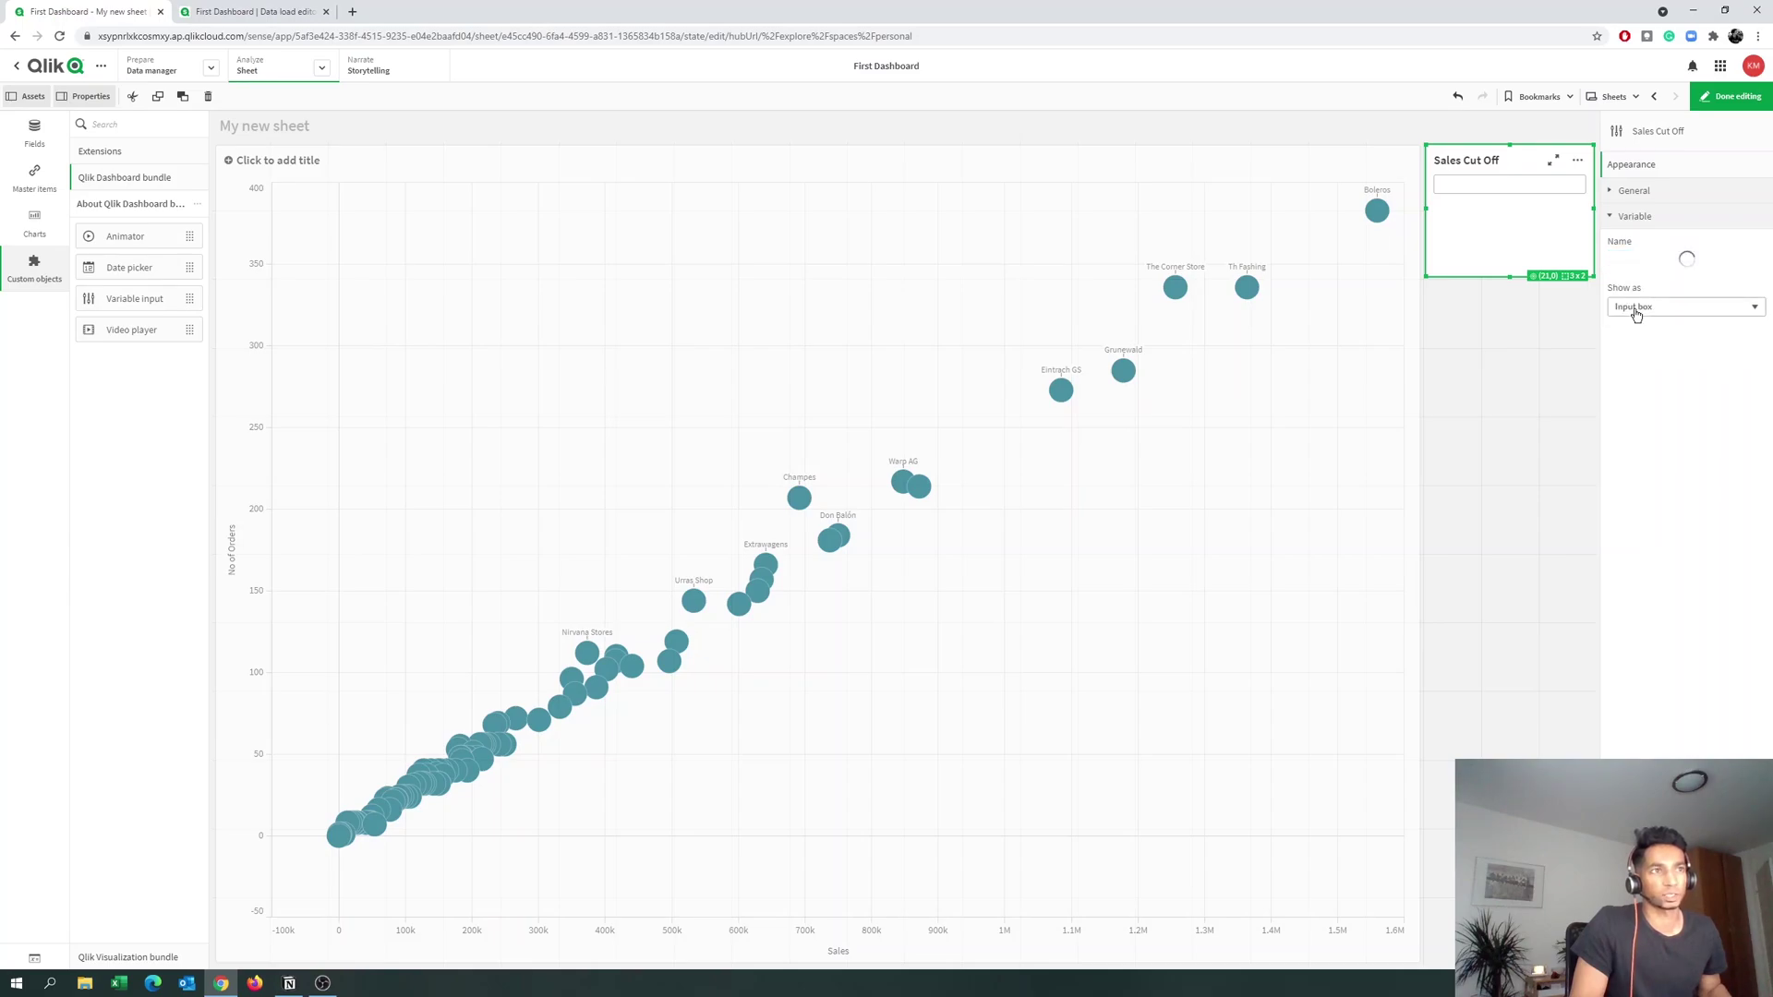
pyautogui.click(1634, 309)
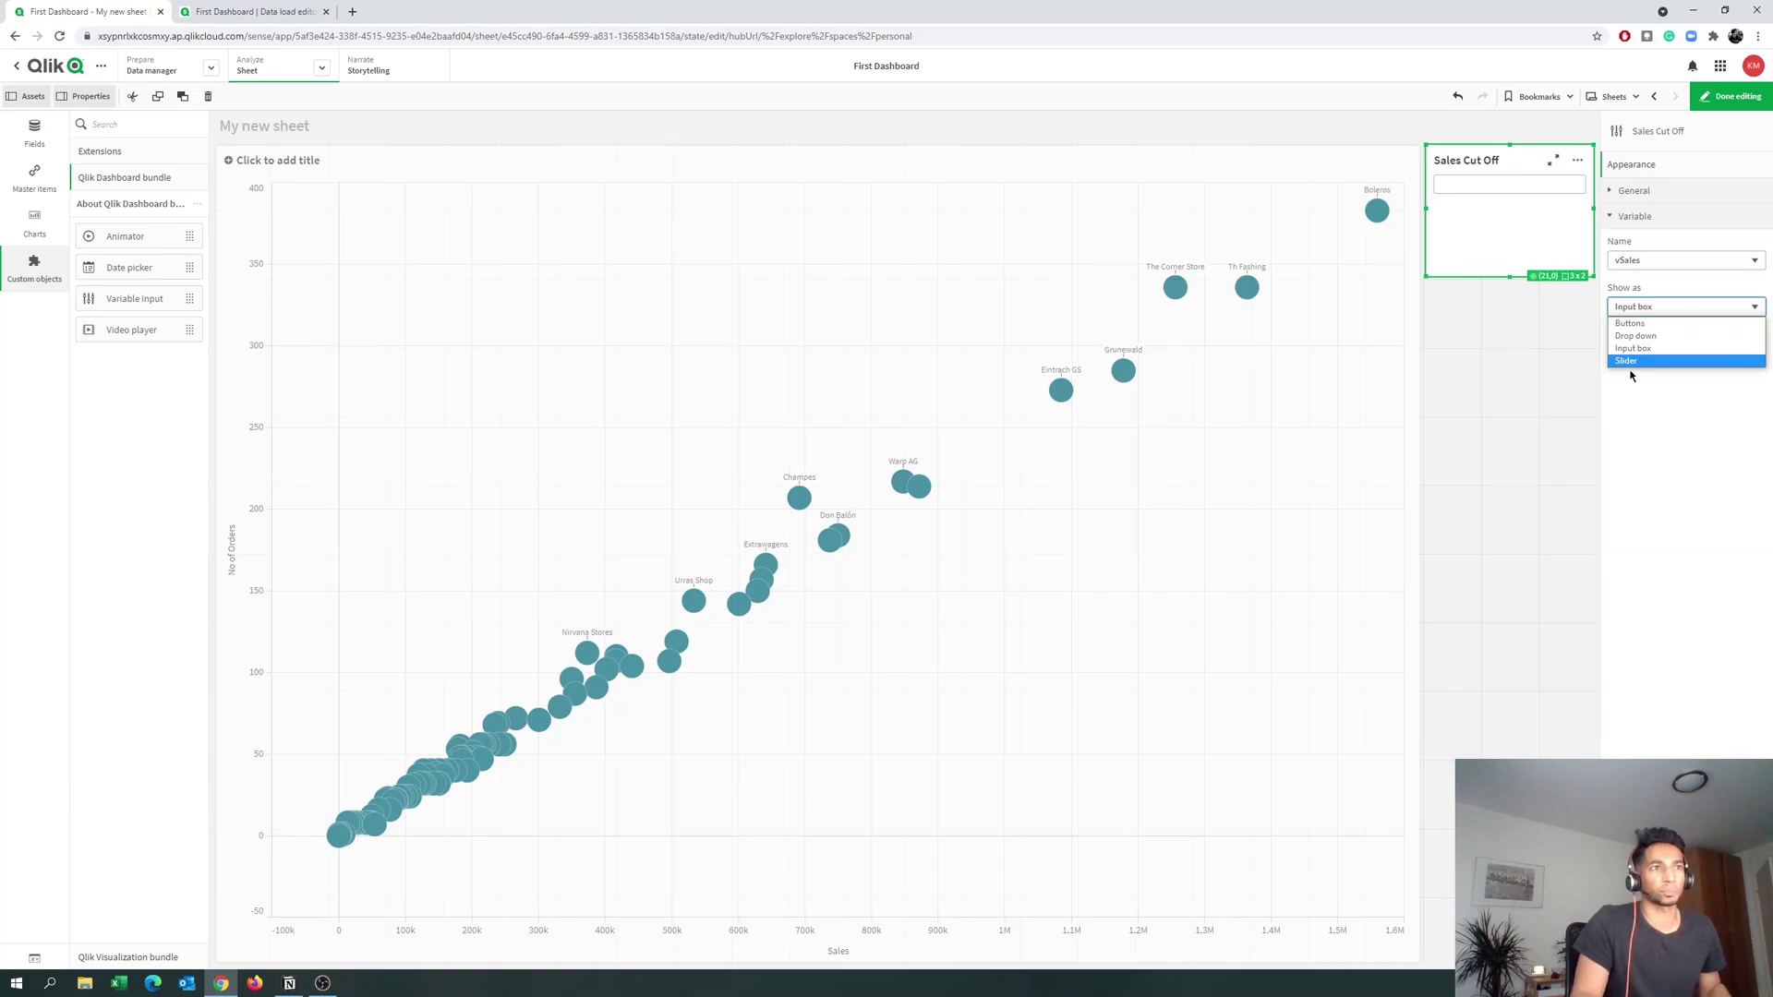
pyautogui.click(1635, 360)
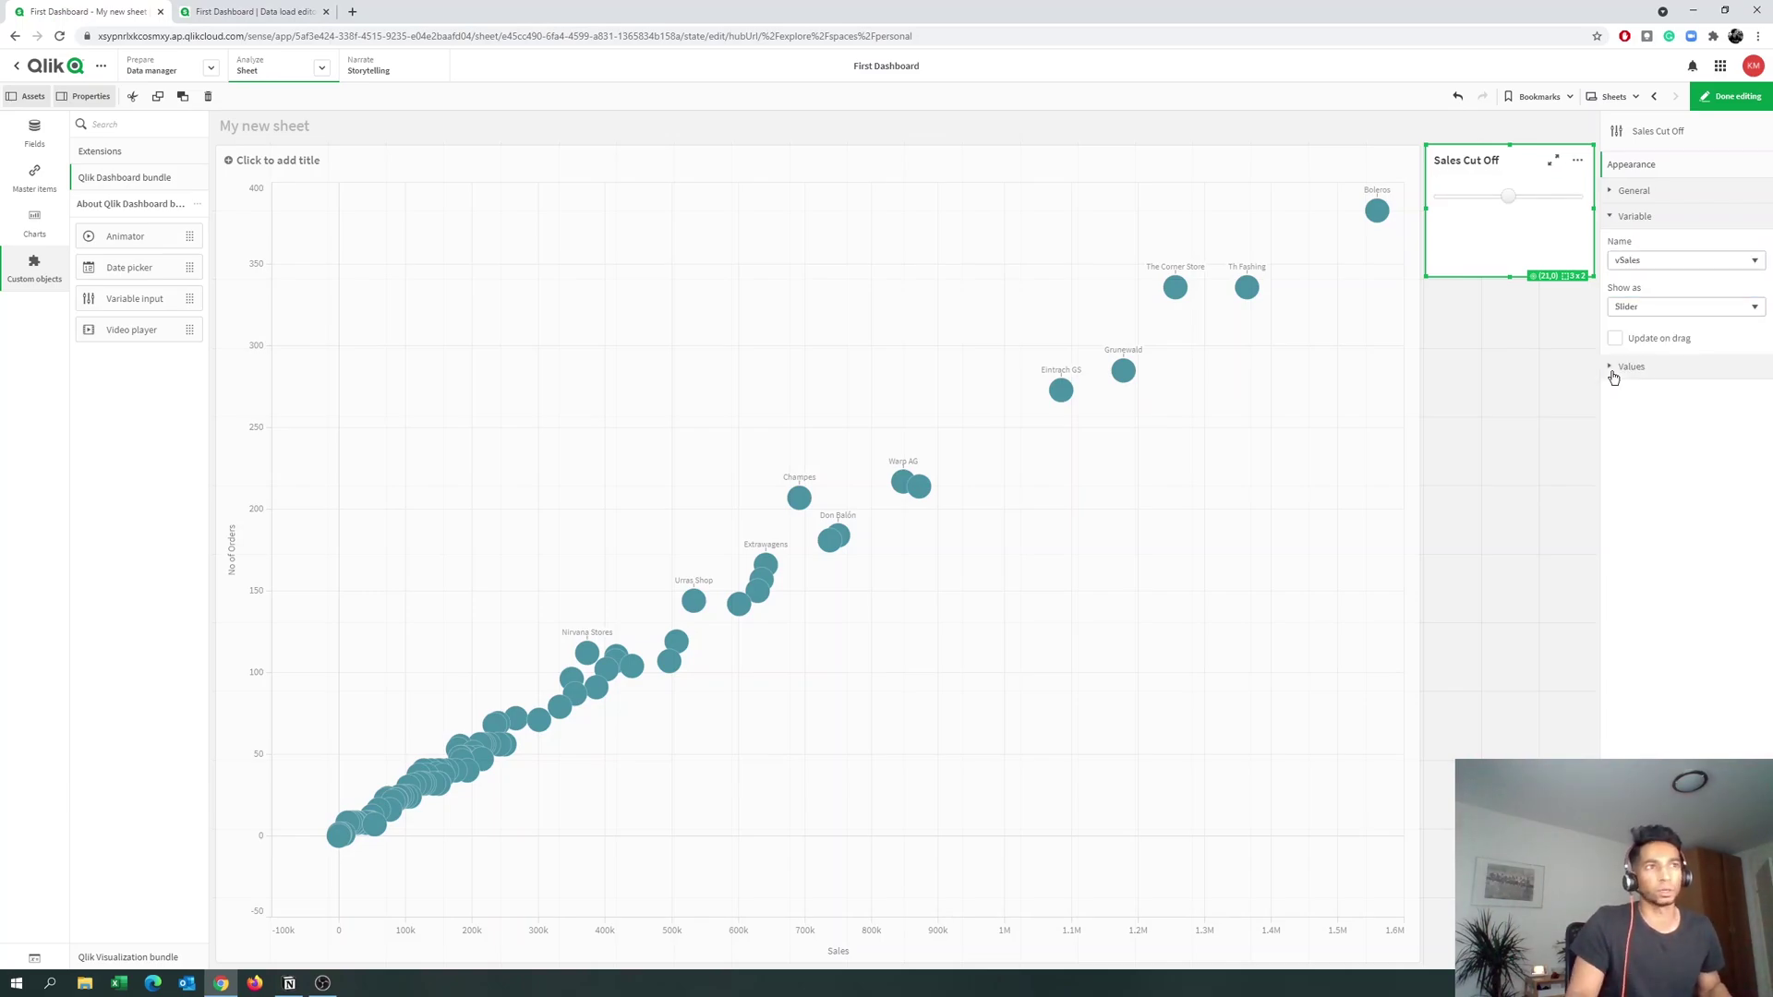
pyautogui.click(1616, 340)
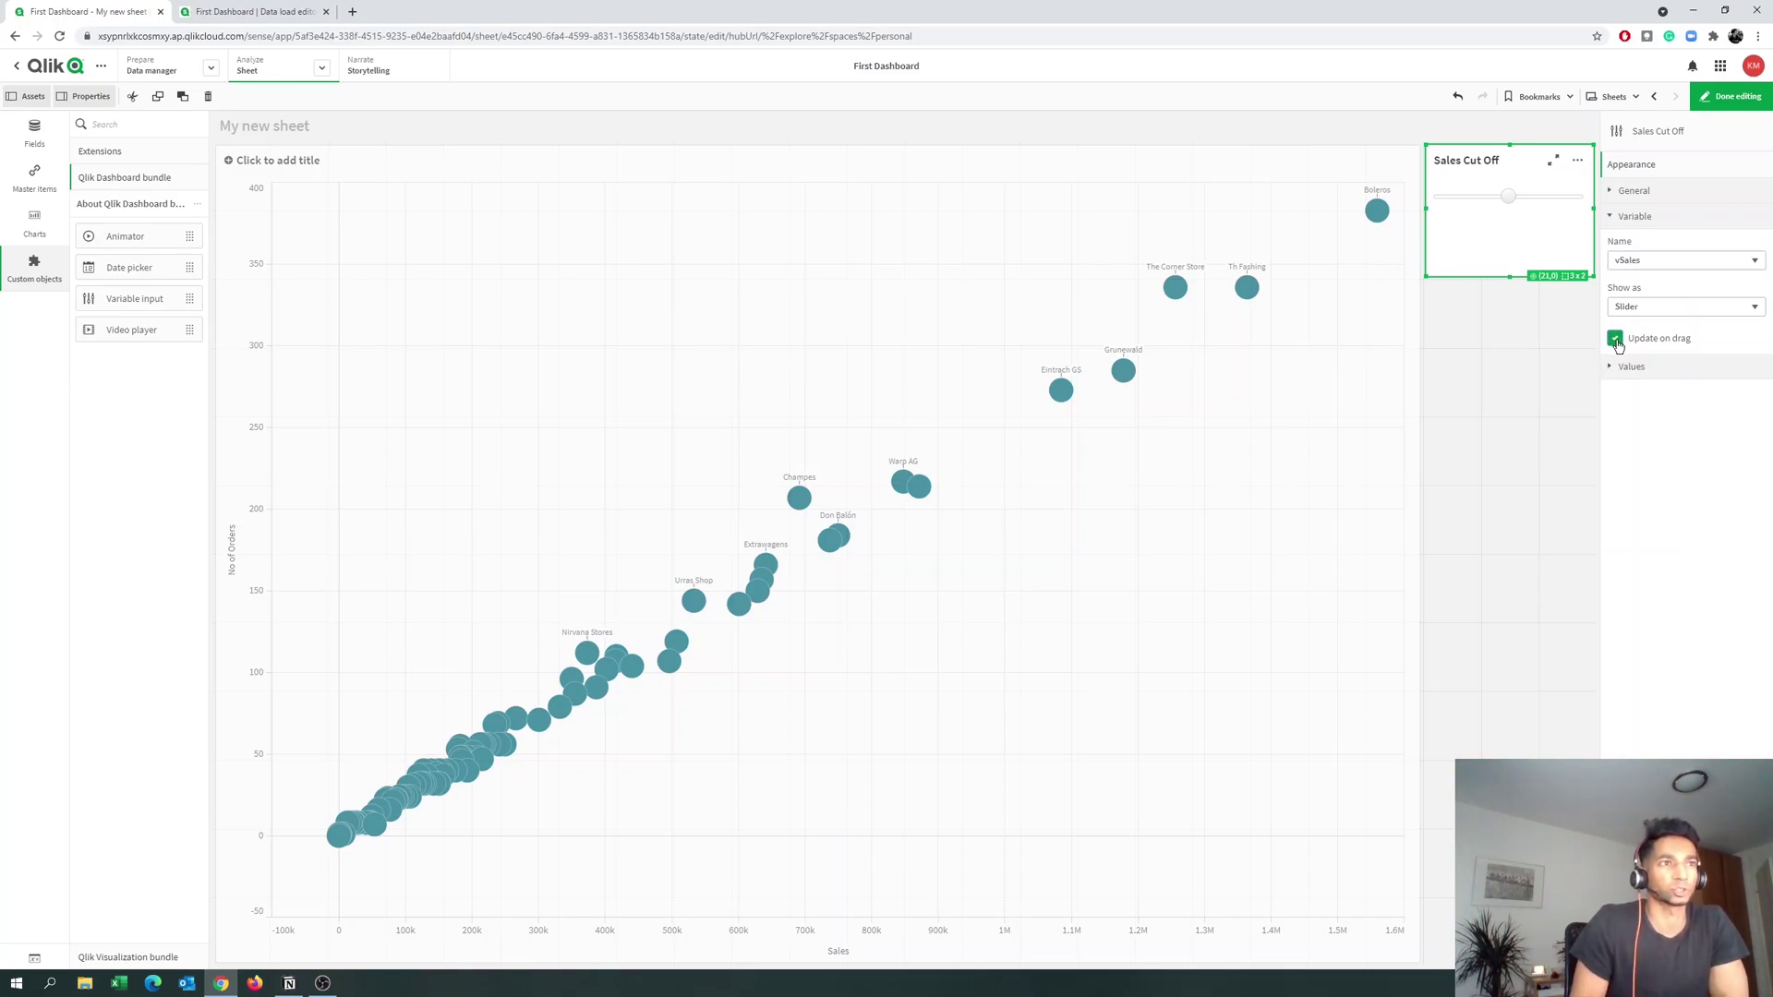
# Set the Sales Cut Off slider's maximum to 2000000 and step to 100000, and enable its slider label.
pyautogui.click(1622, 367)
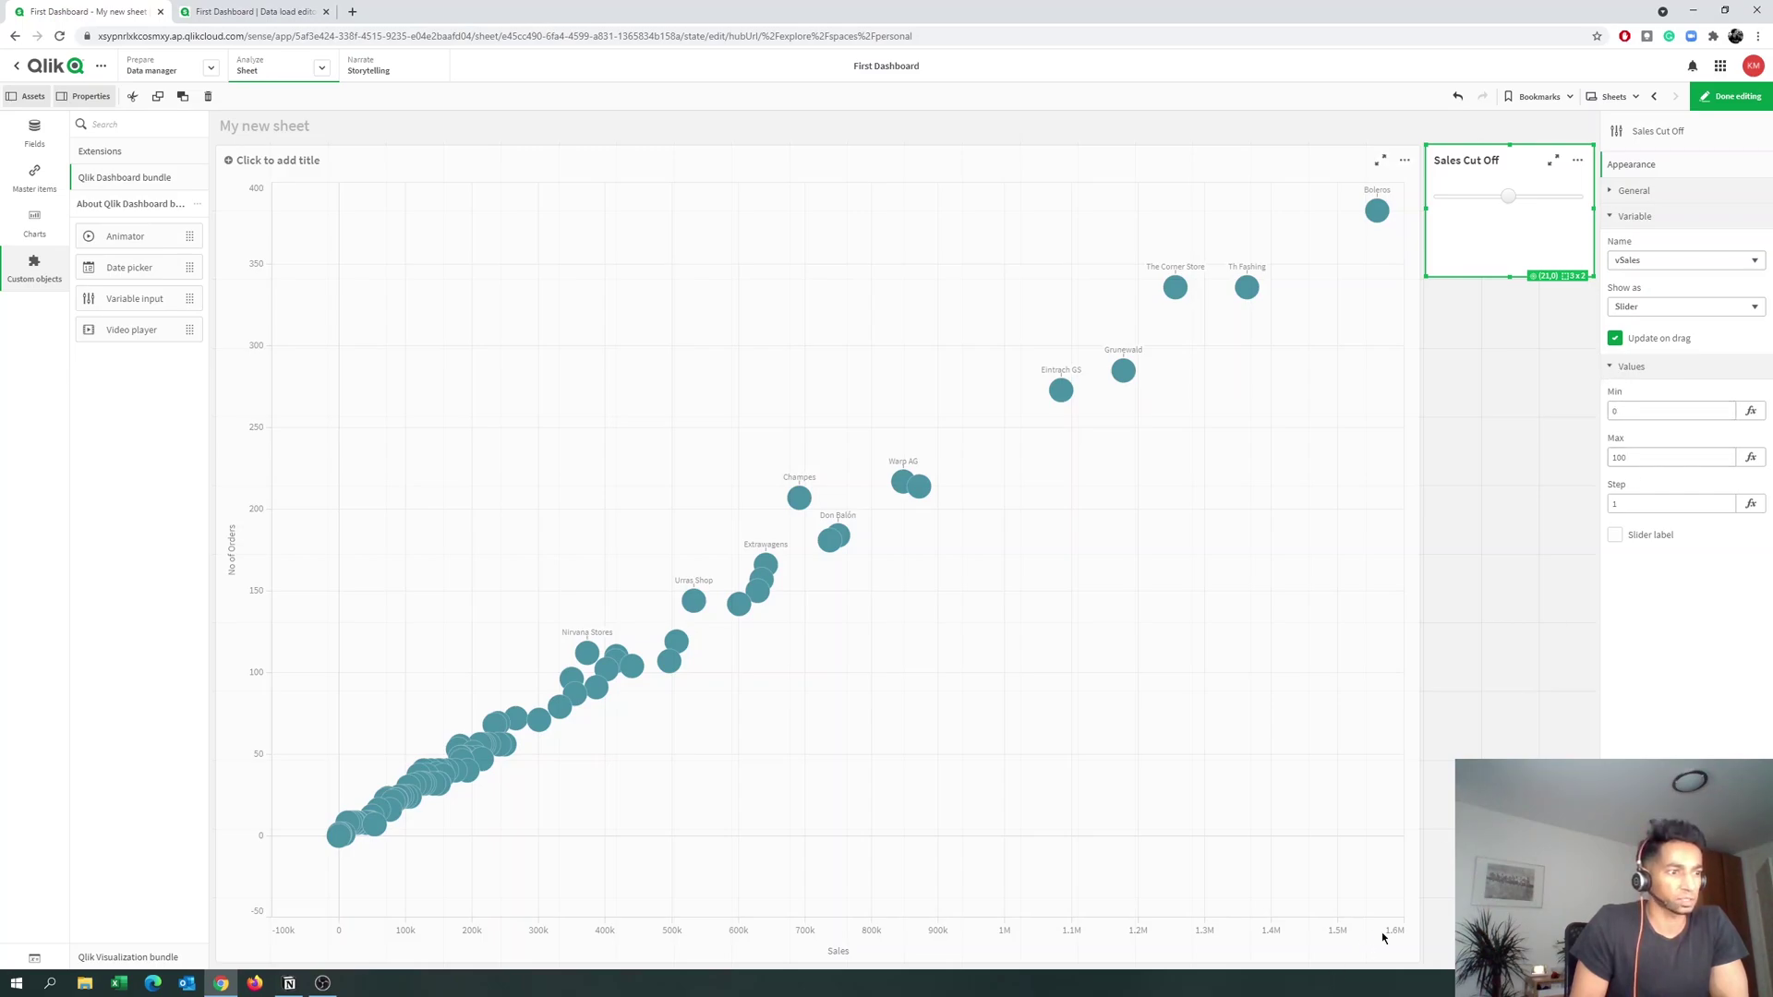
pyautogui.moveTo(1634, 458); pyautogui.dragTo(1583, 458)
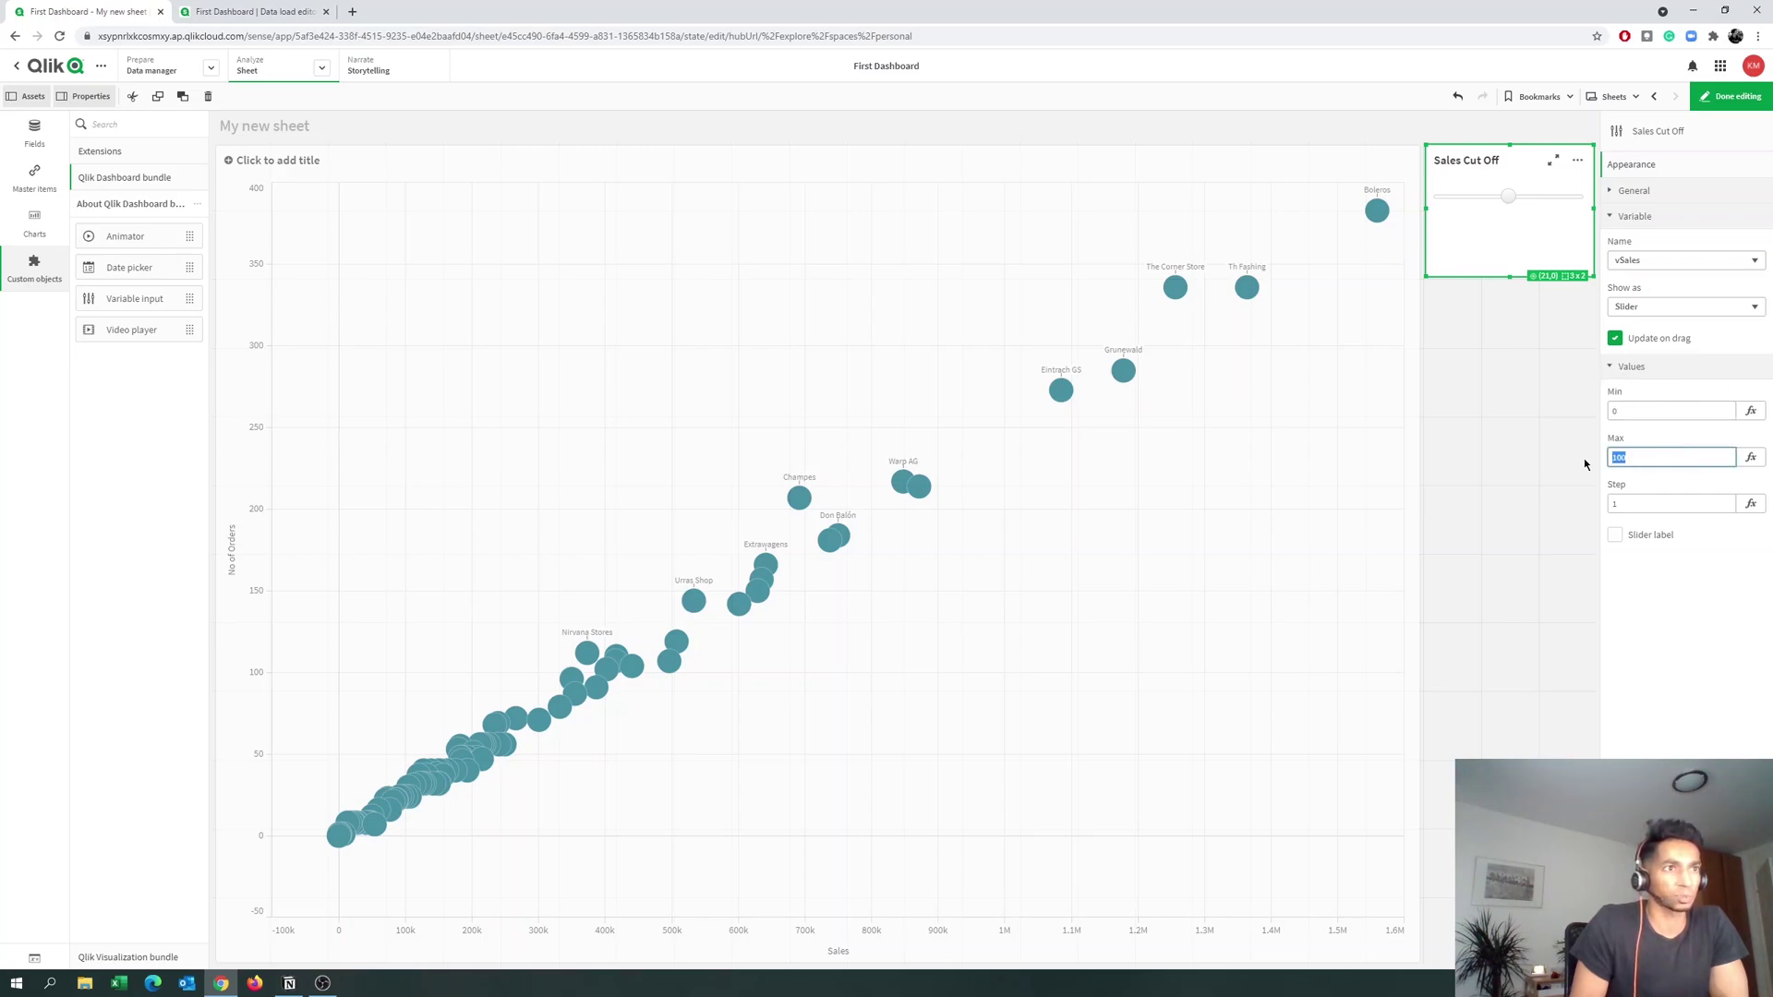
pyautogui.write('2000000')
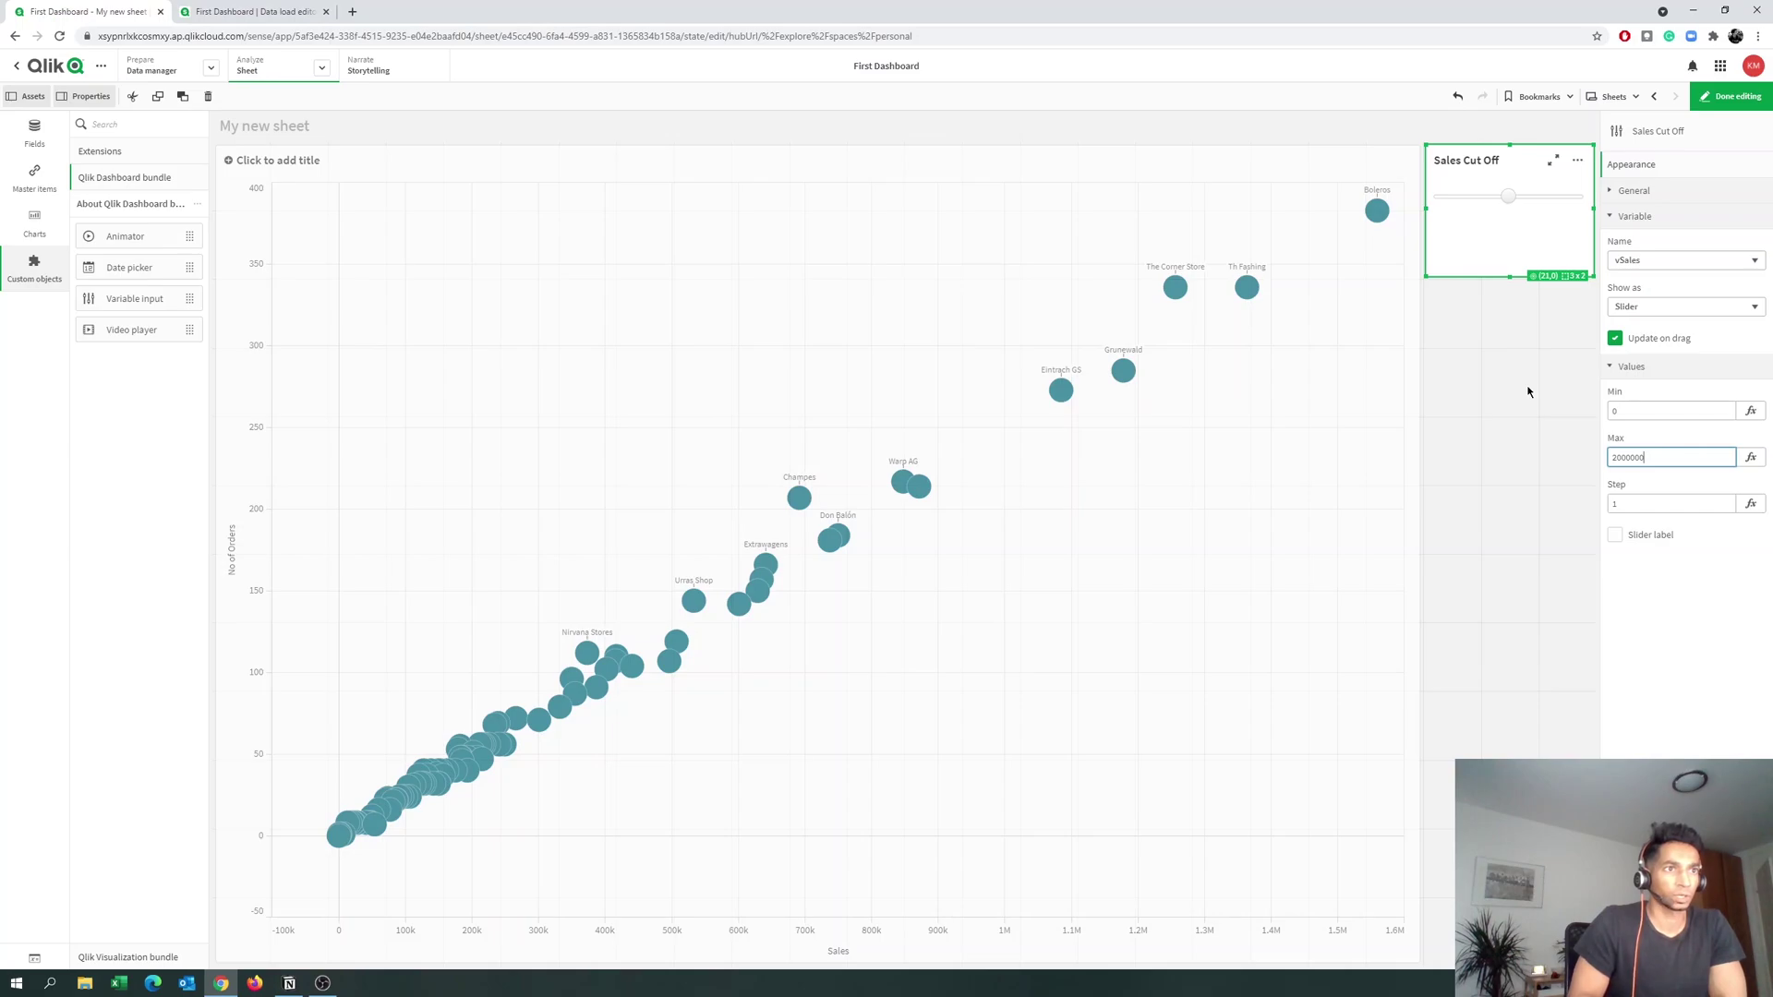
pyautogui.moveTo(1622, 504); pyautogui.dragTo(1577, 515)
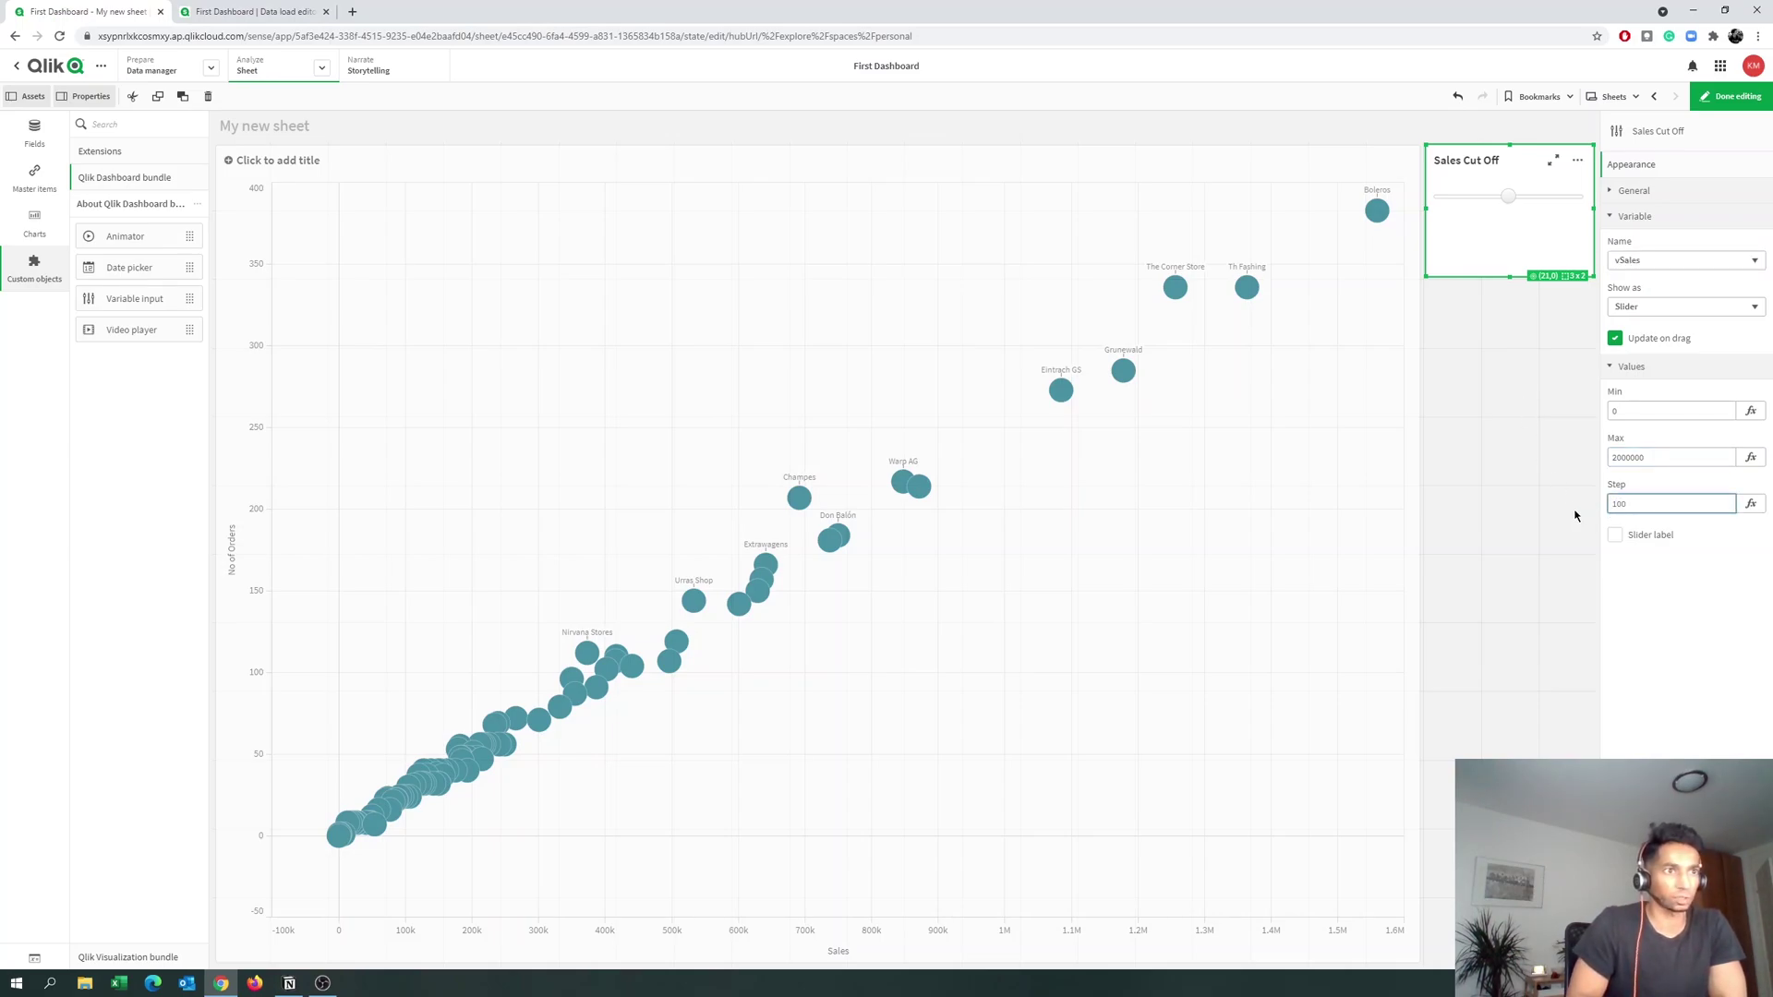
pyautogui.click(1615, 535)
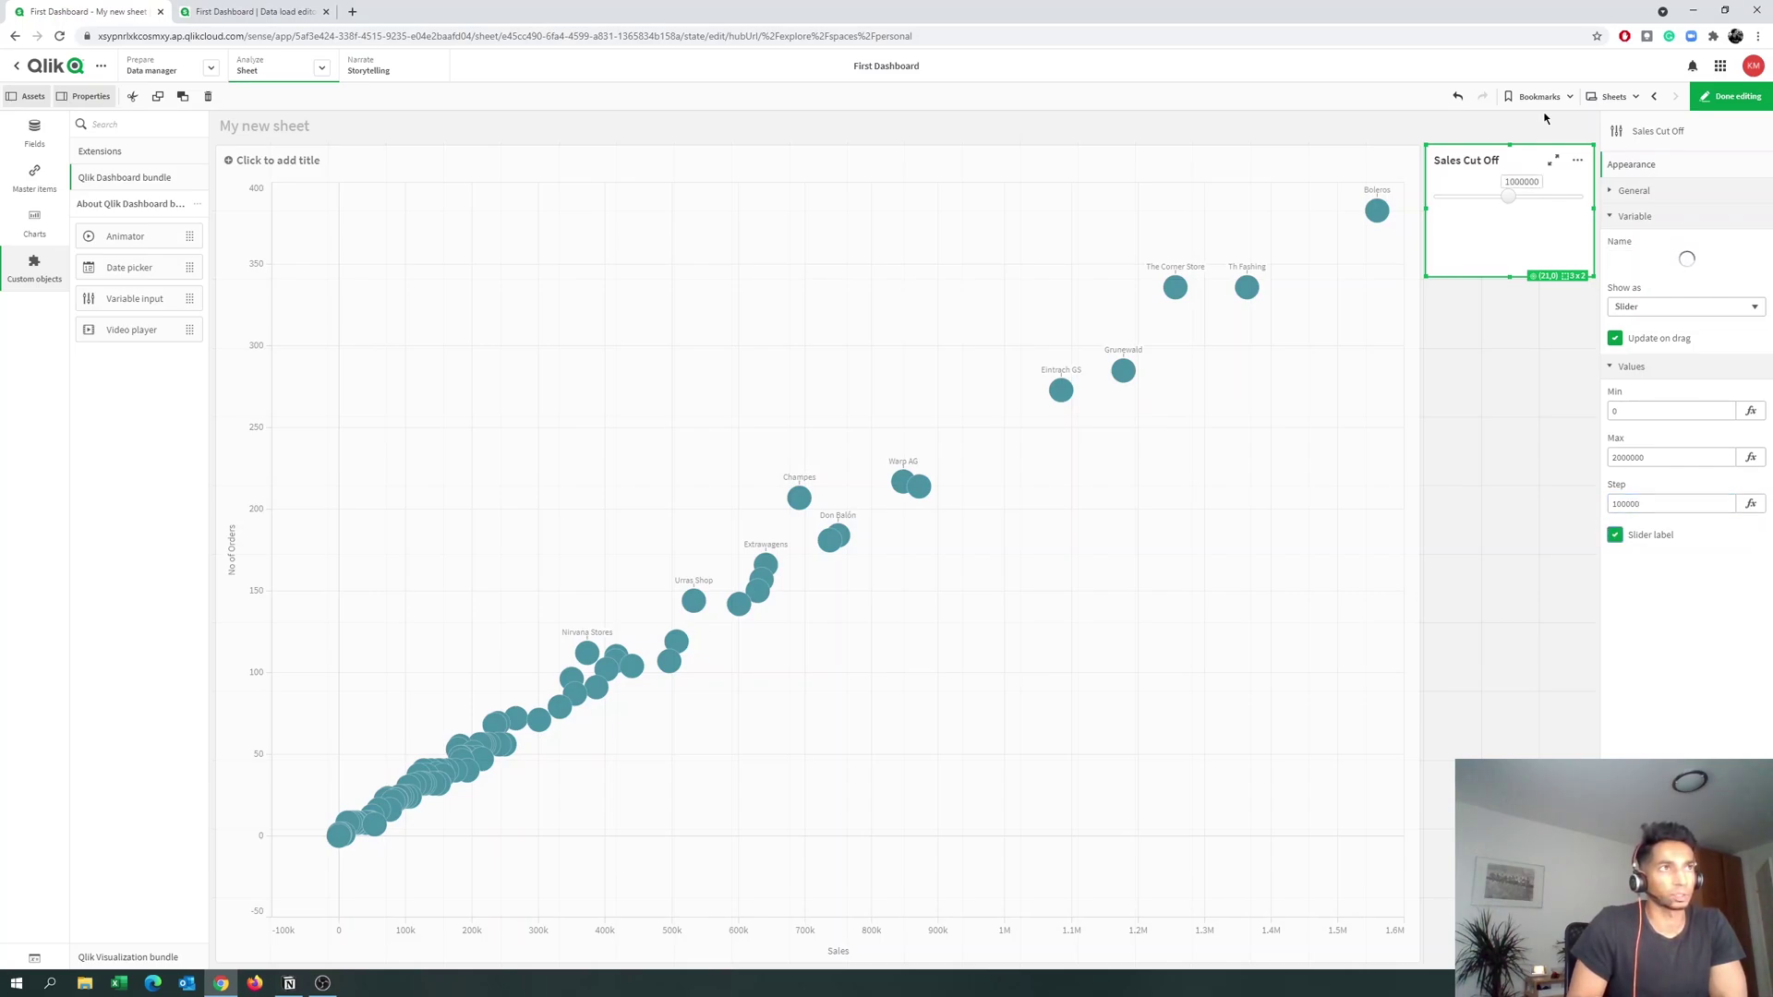
pyautogui.click(1624, 366)
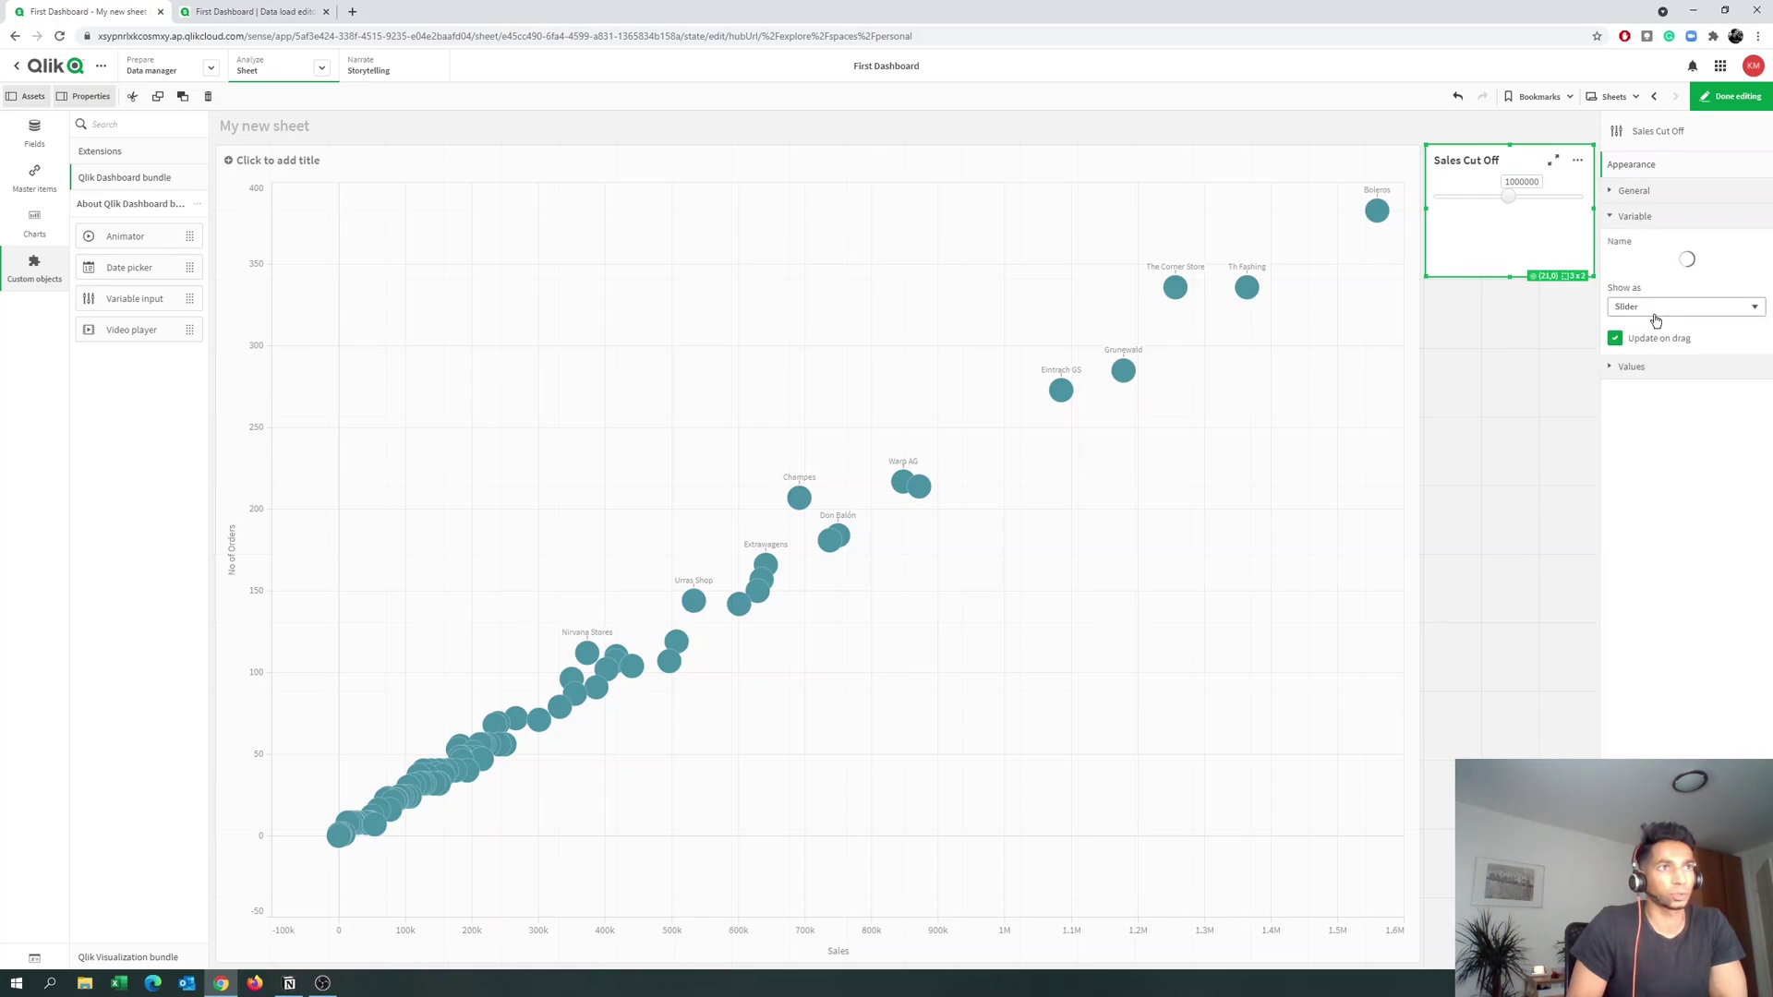
pyautogui.click(1641, 369)
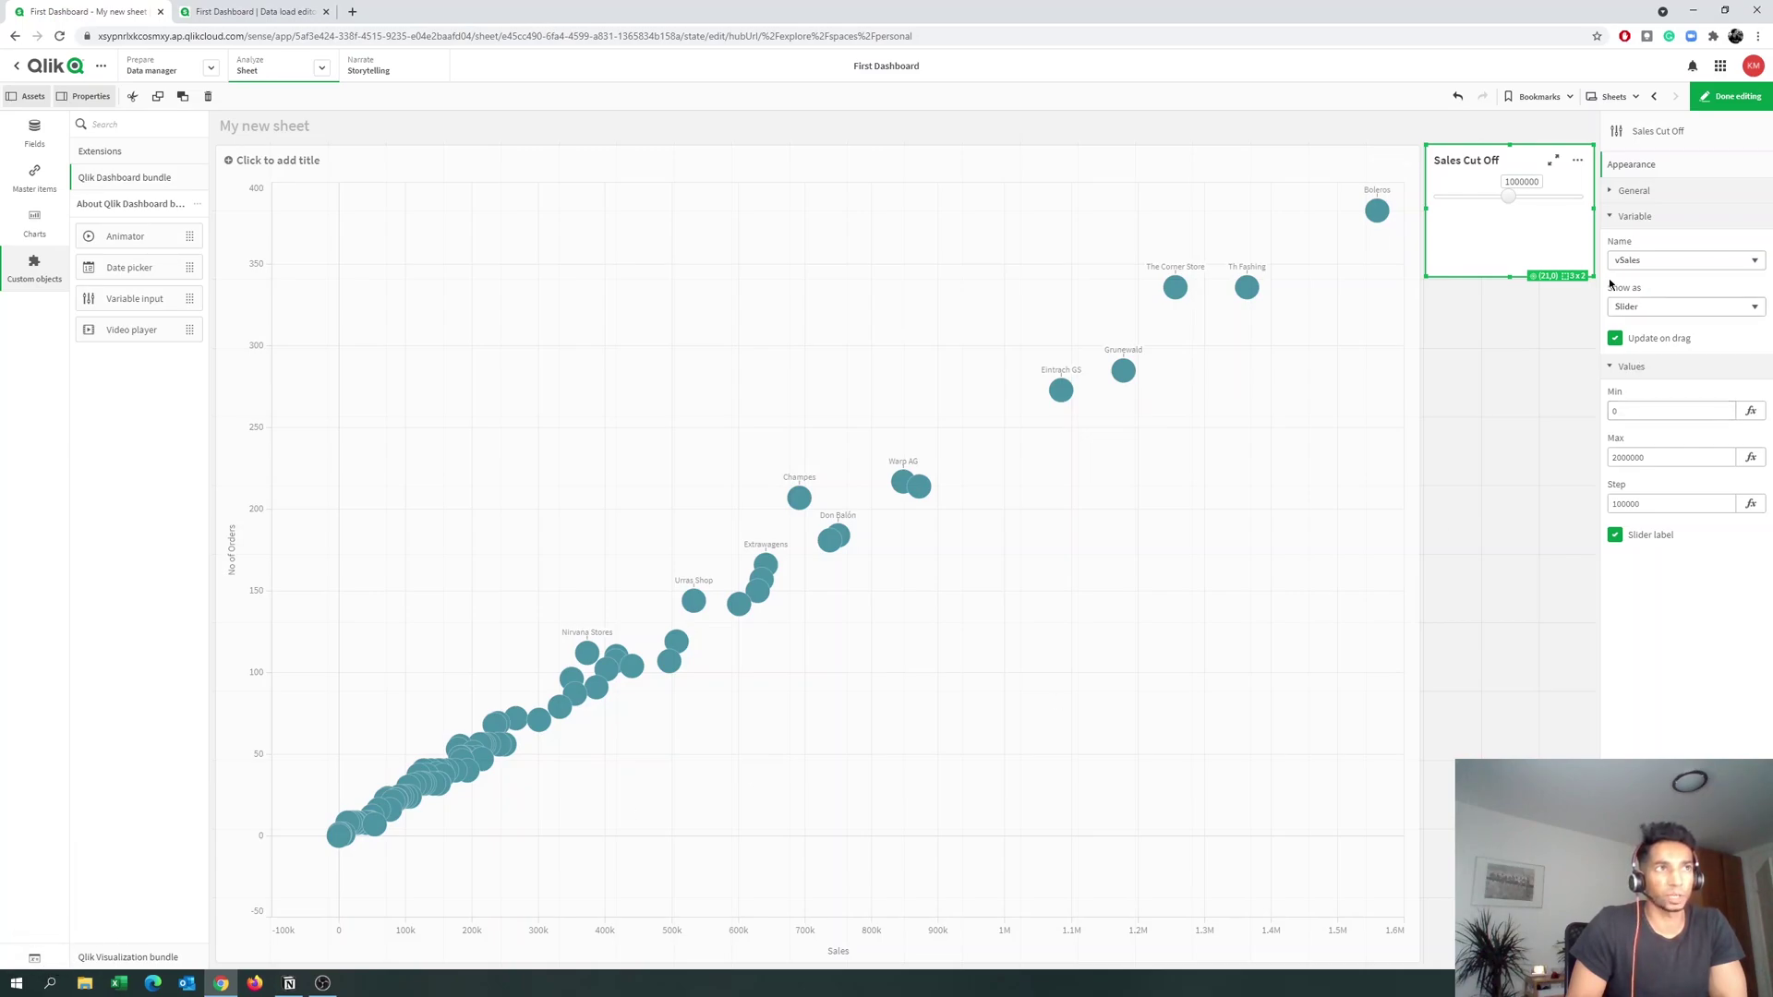
pyautogui.click(1720, 99)
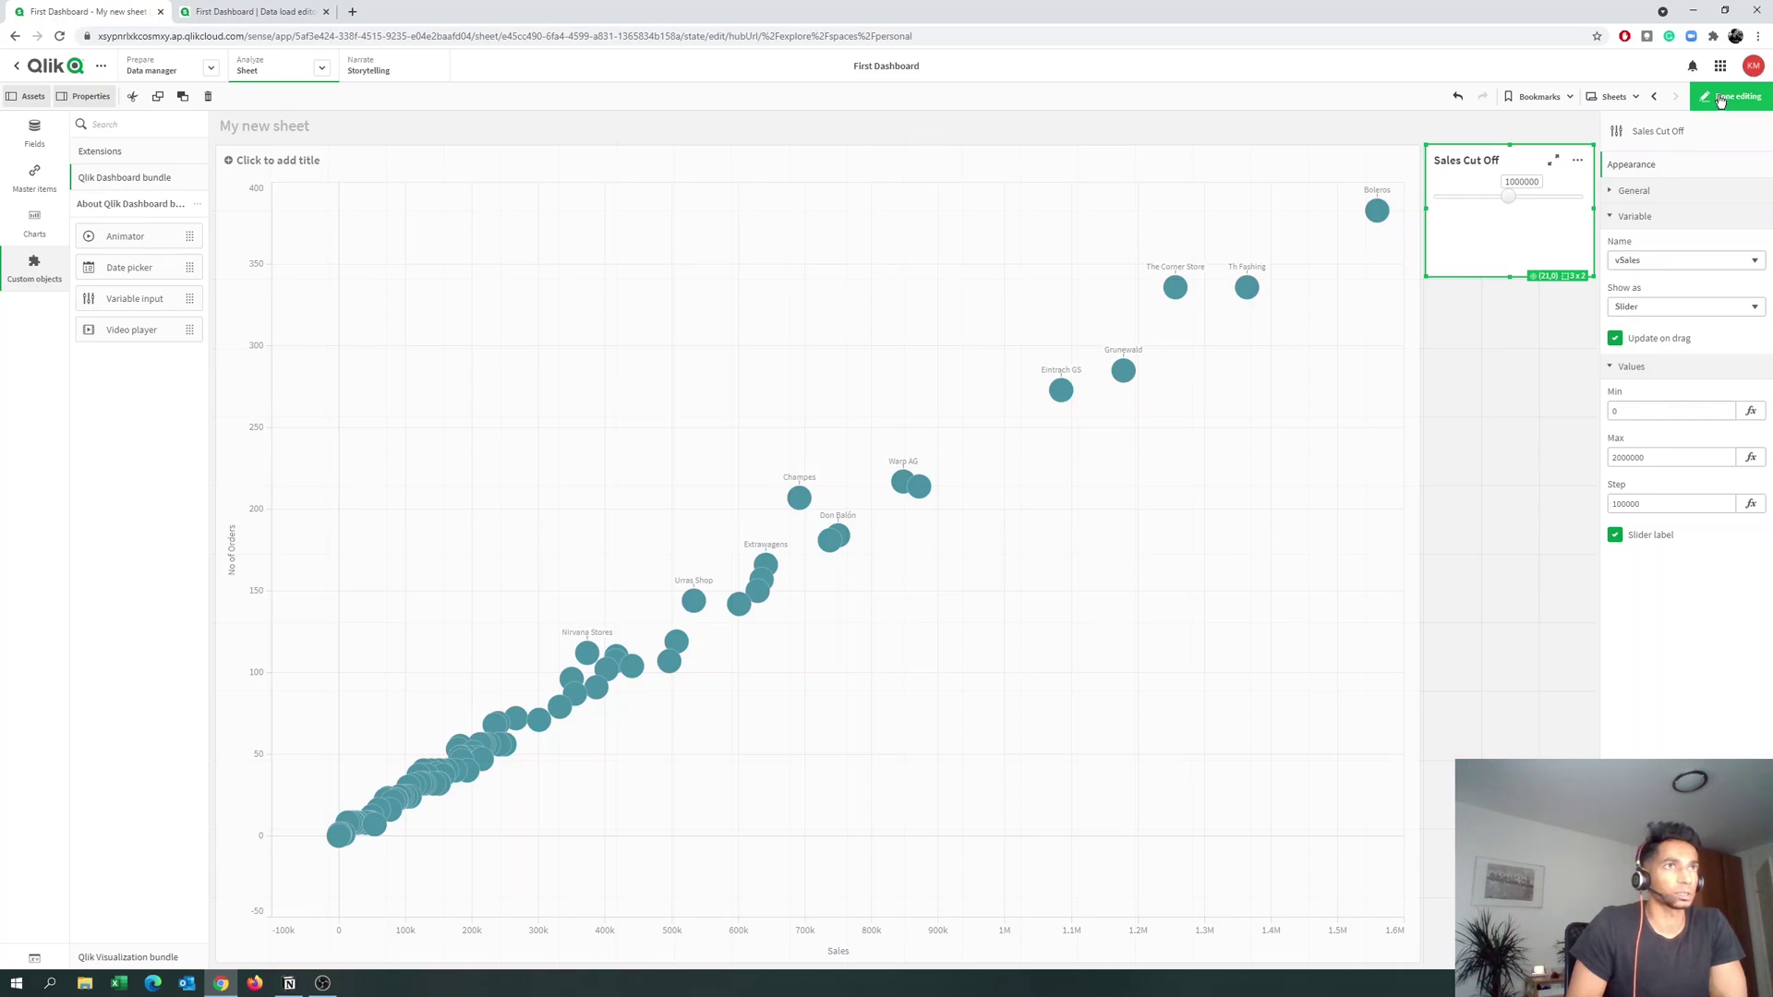
pyautogui.click(1720, 98)
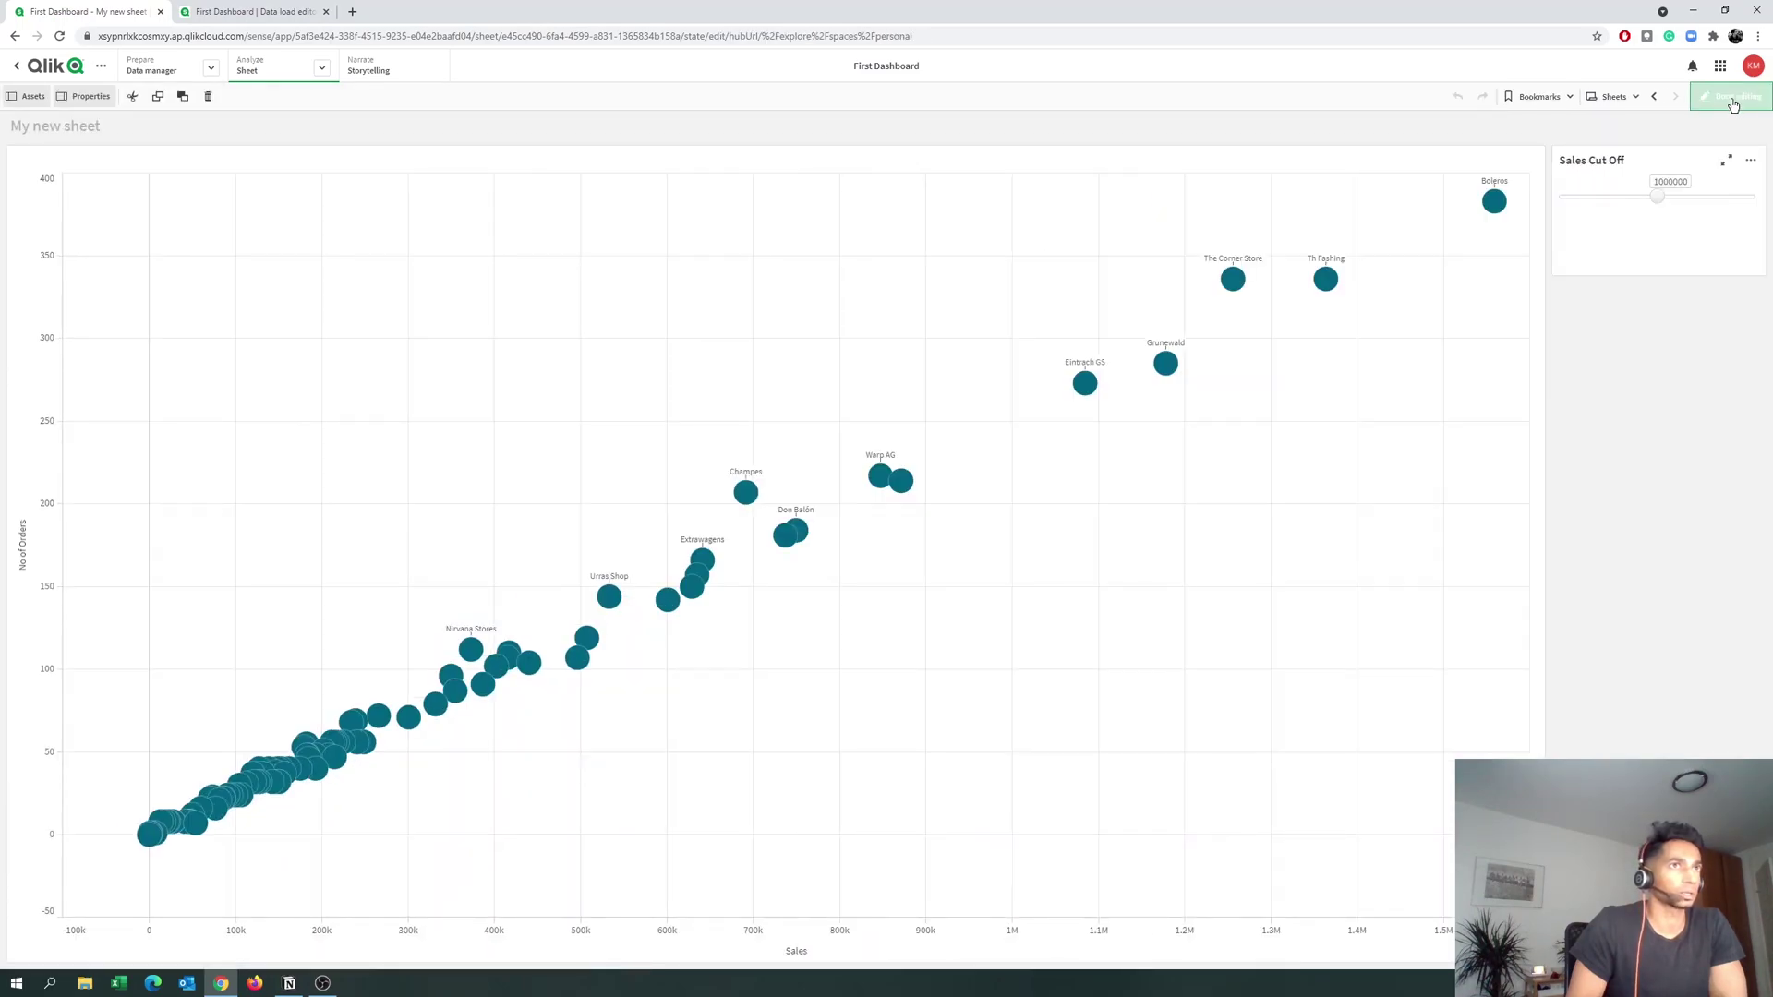
# Add a KPI below the Sales Cut Off slider with the measure expression $(vSales).
pyautogui.click(28, 184)
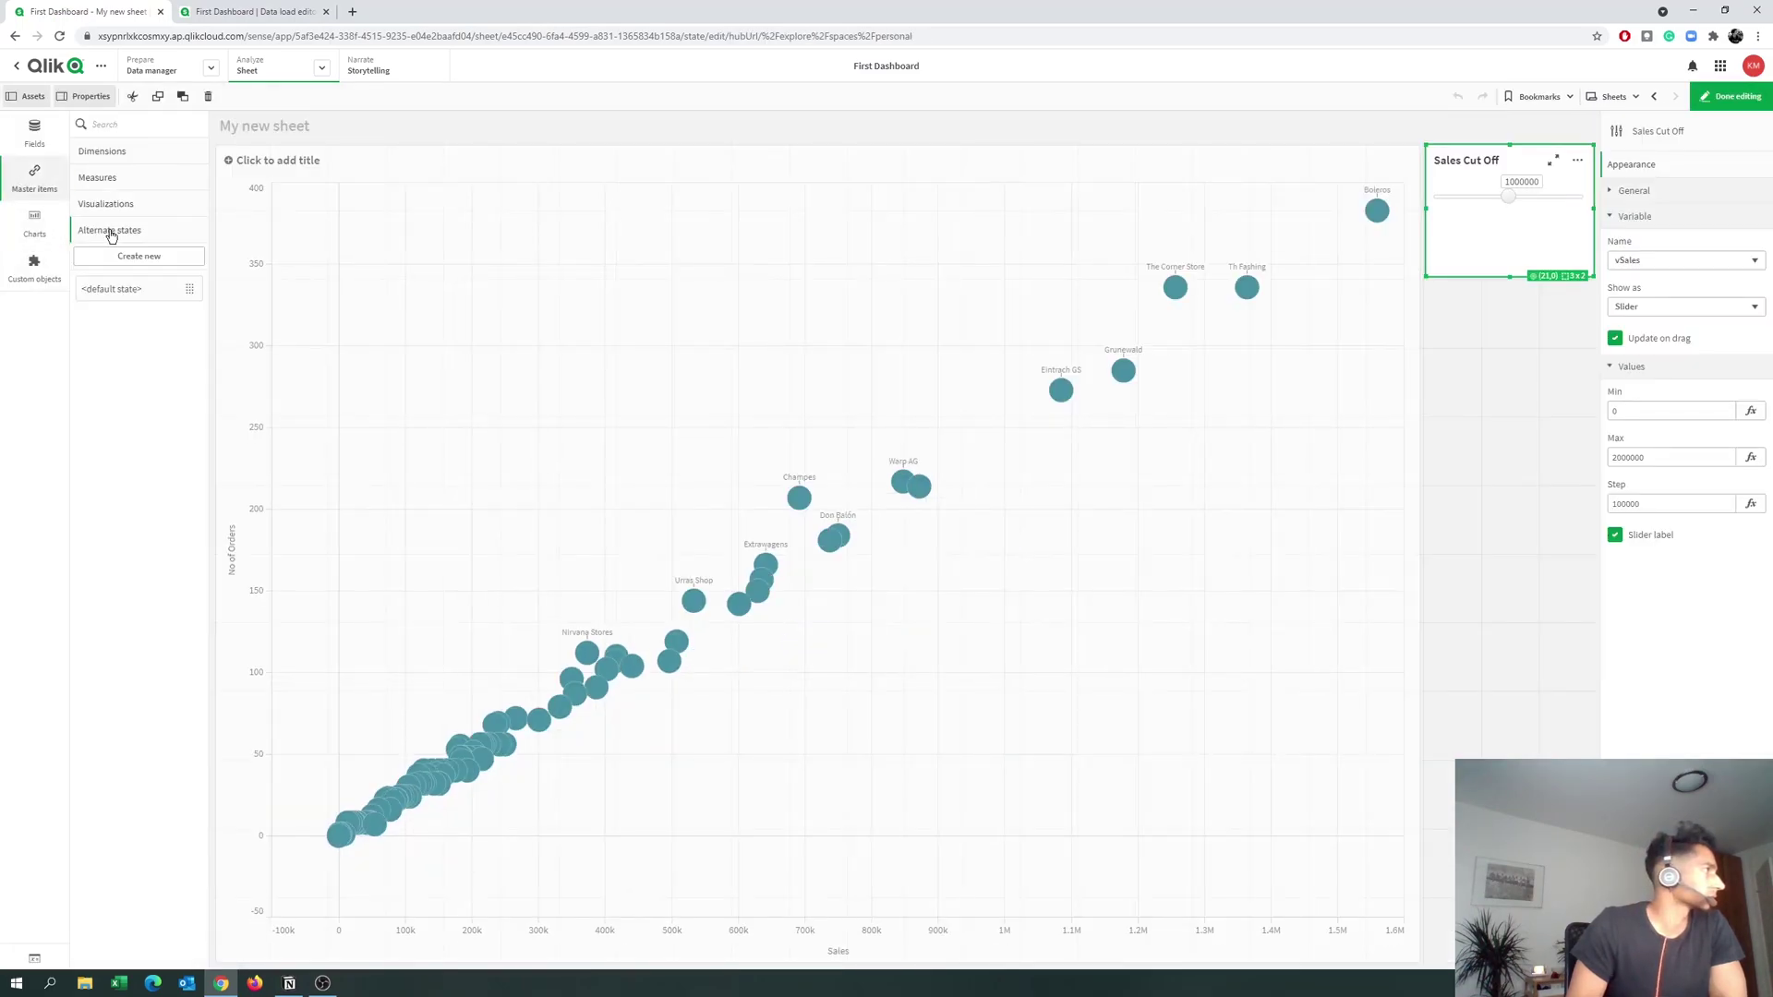
pyautogui.click(84, 178)
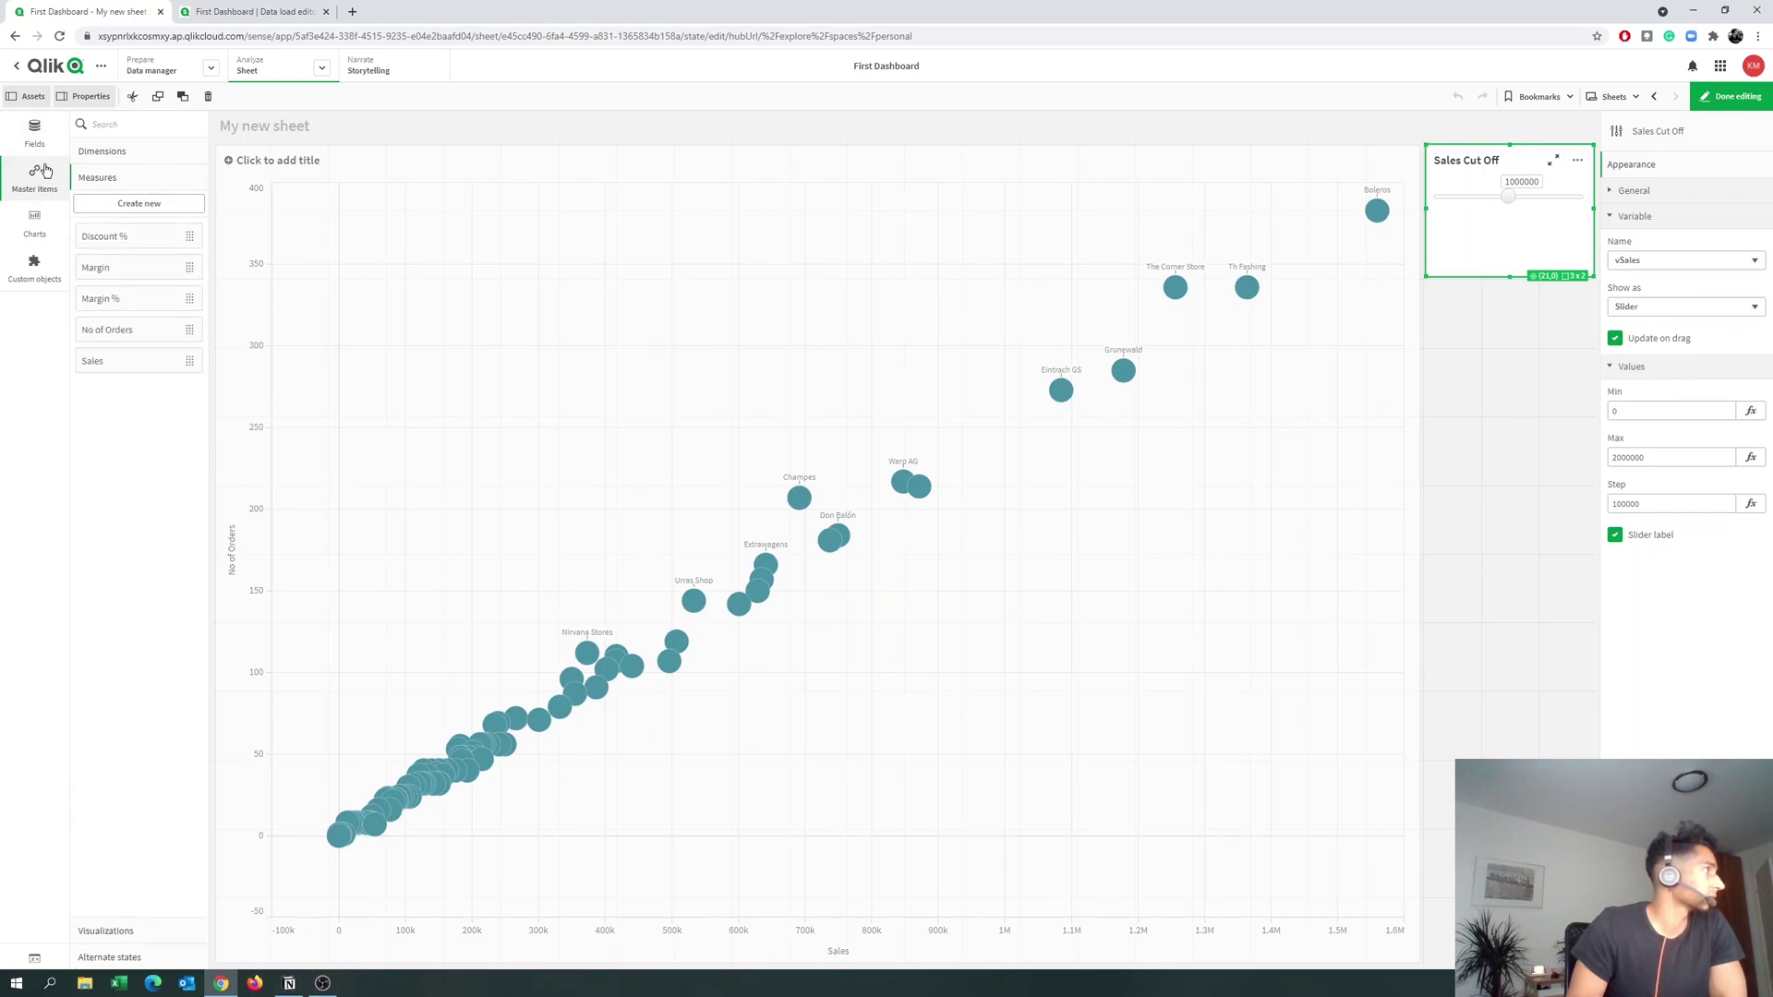
pyautogui.click(32, 231)
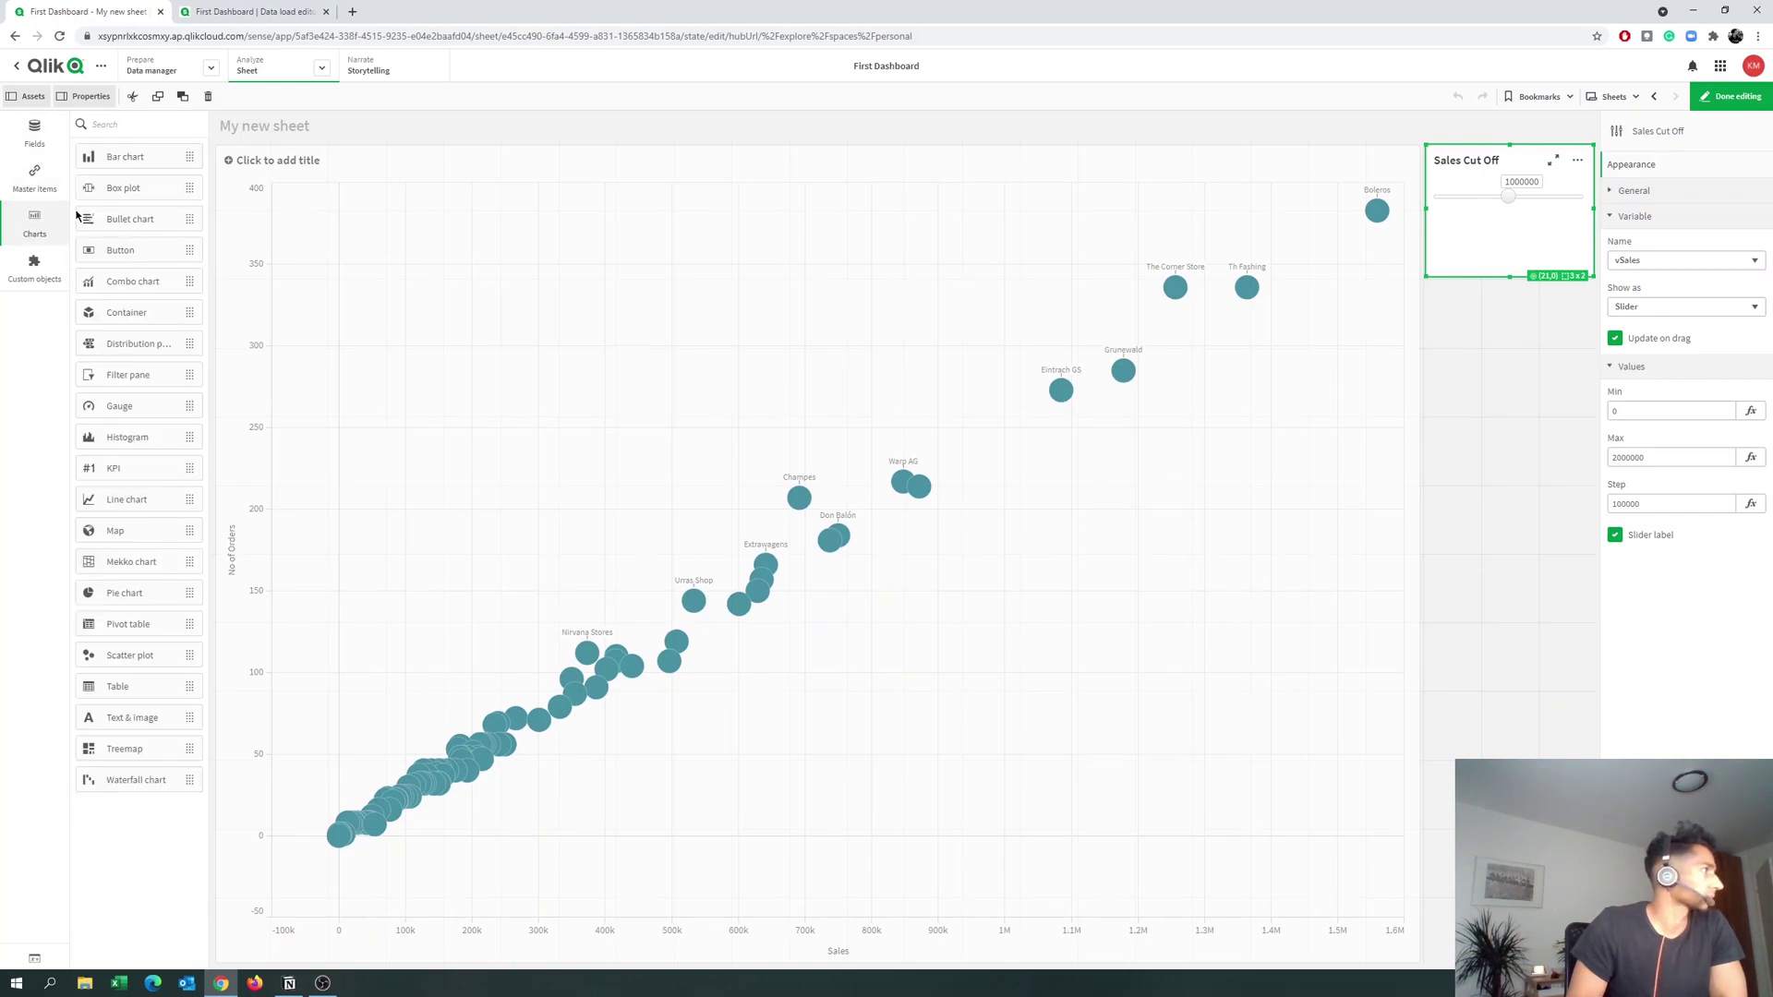
pyautogui.moveTo(114, 468); pyautogui.dragTo(1492, 399)
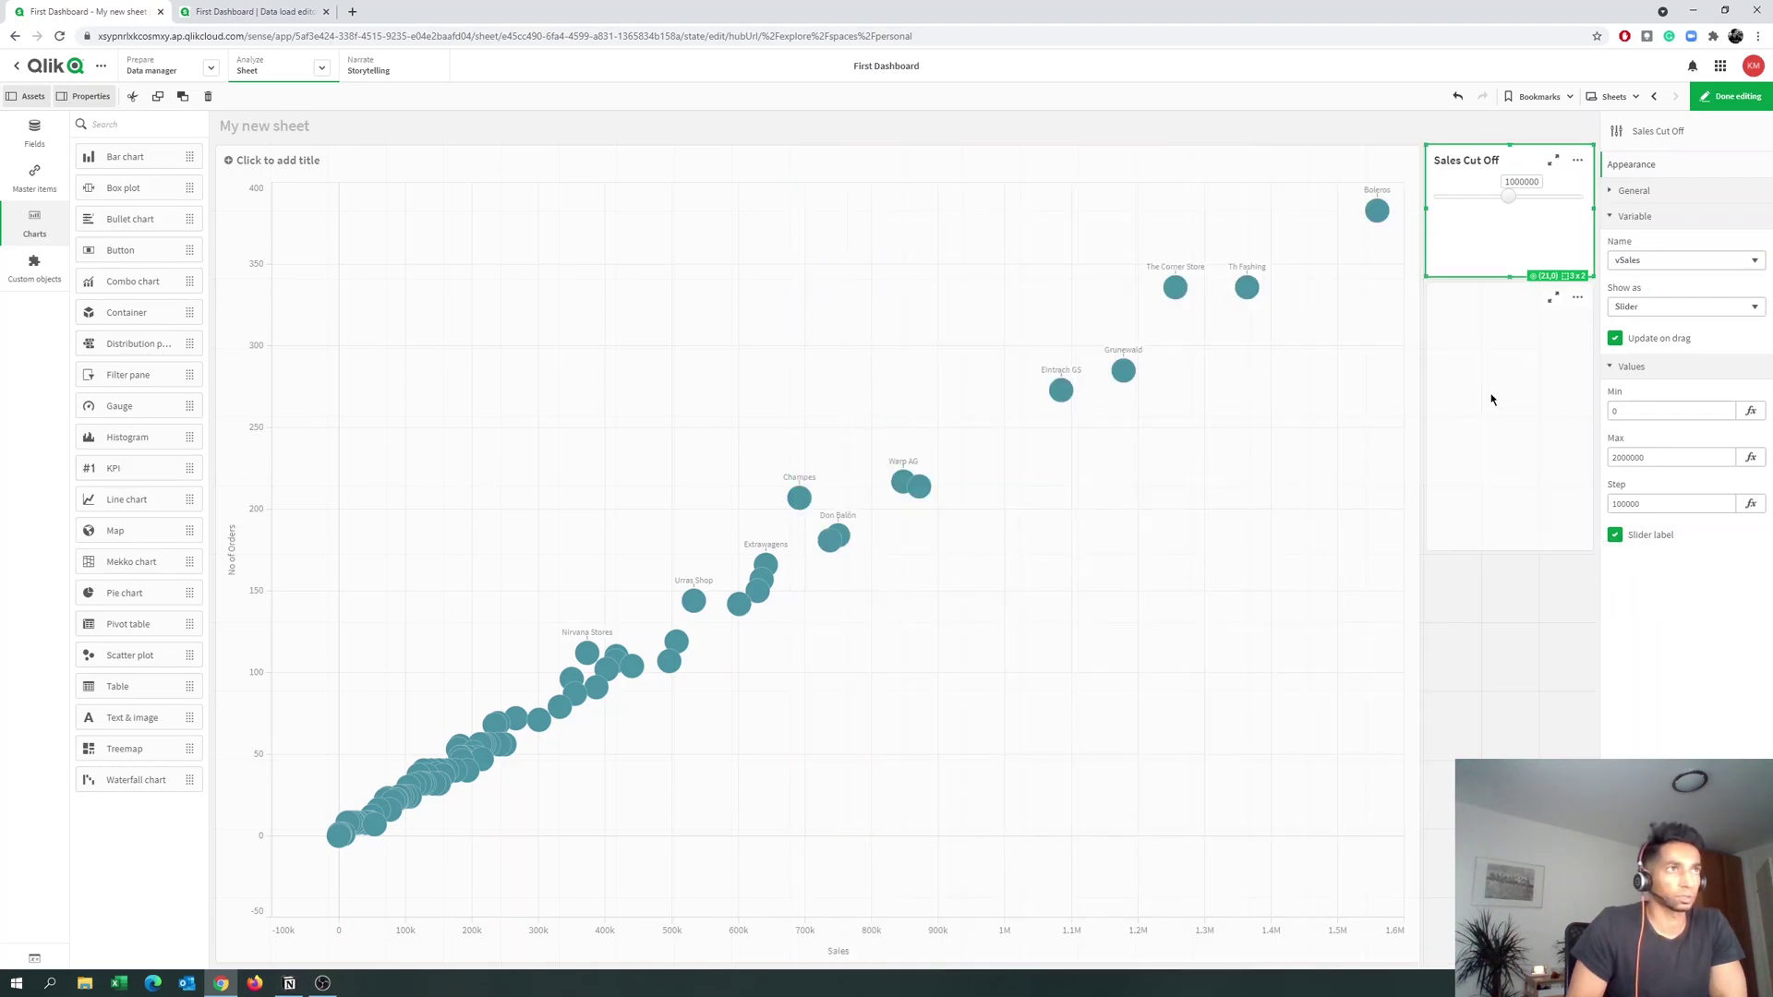
pyautogui.click(1517, 430)
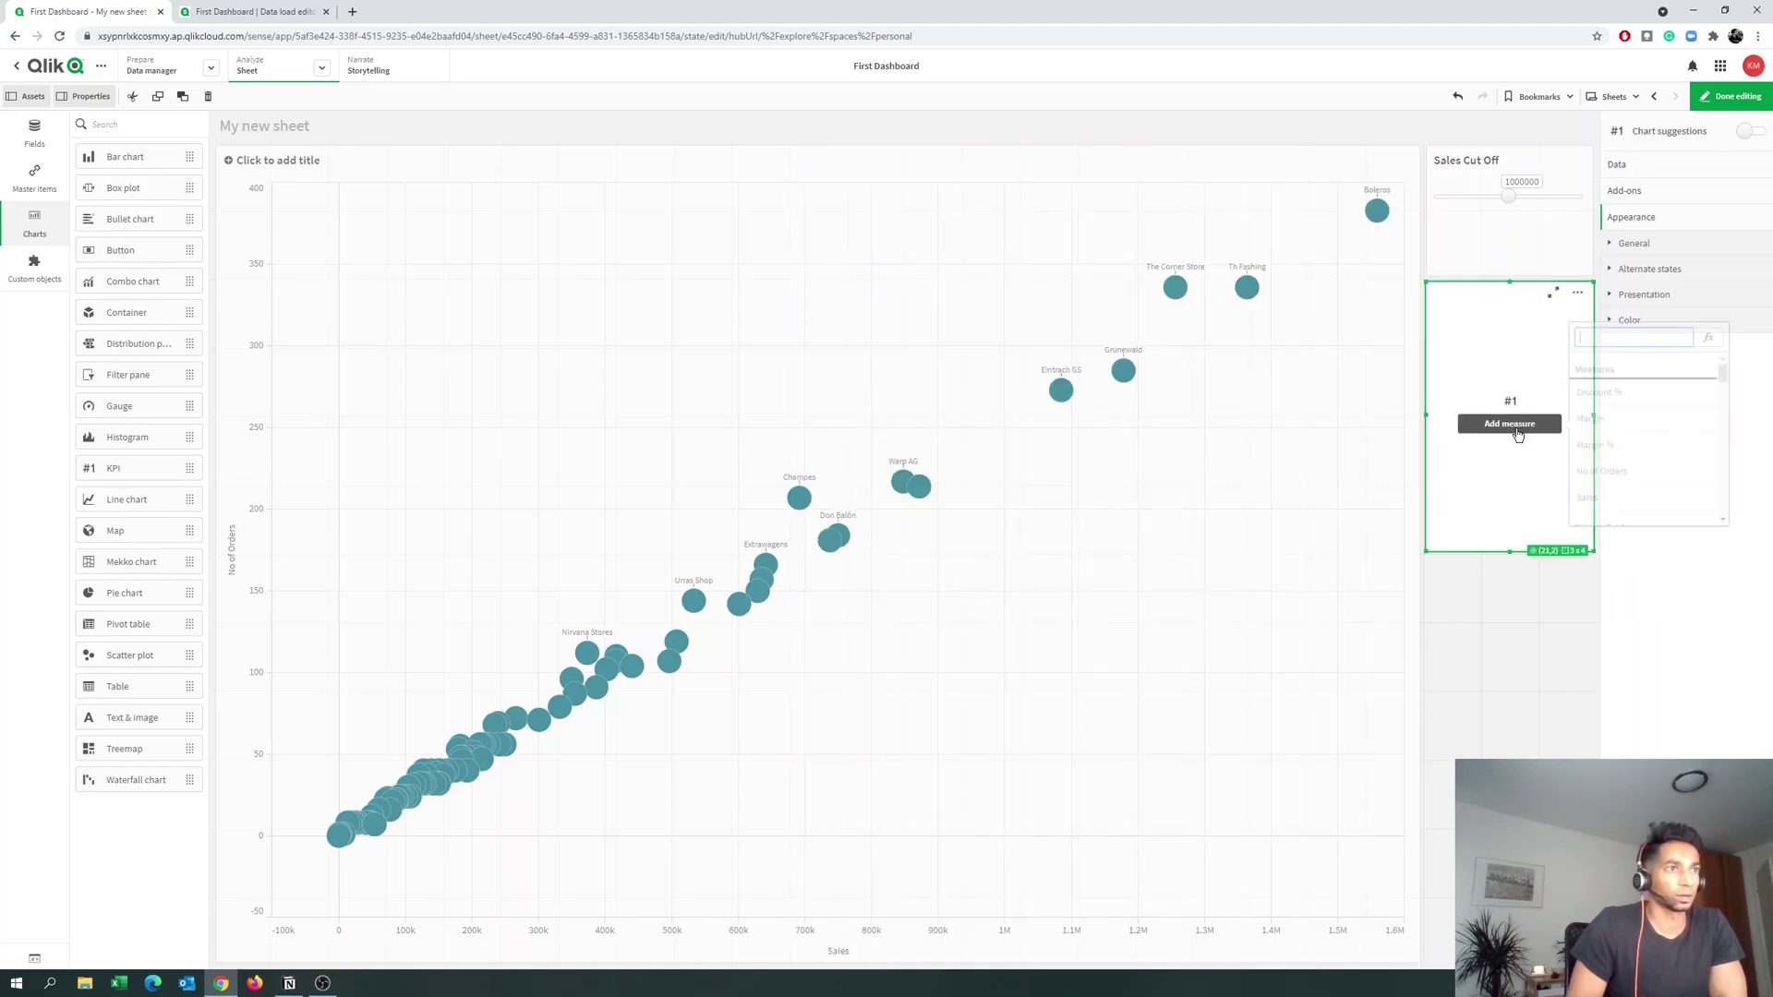
pyautogui.click(1708, 336)
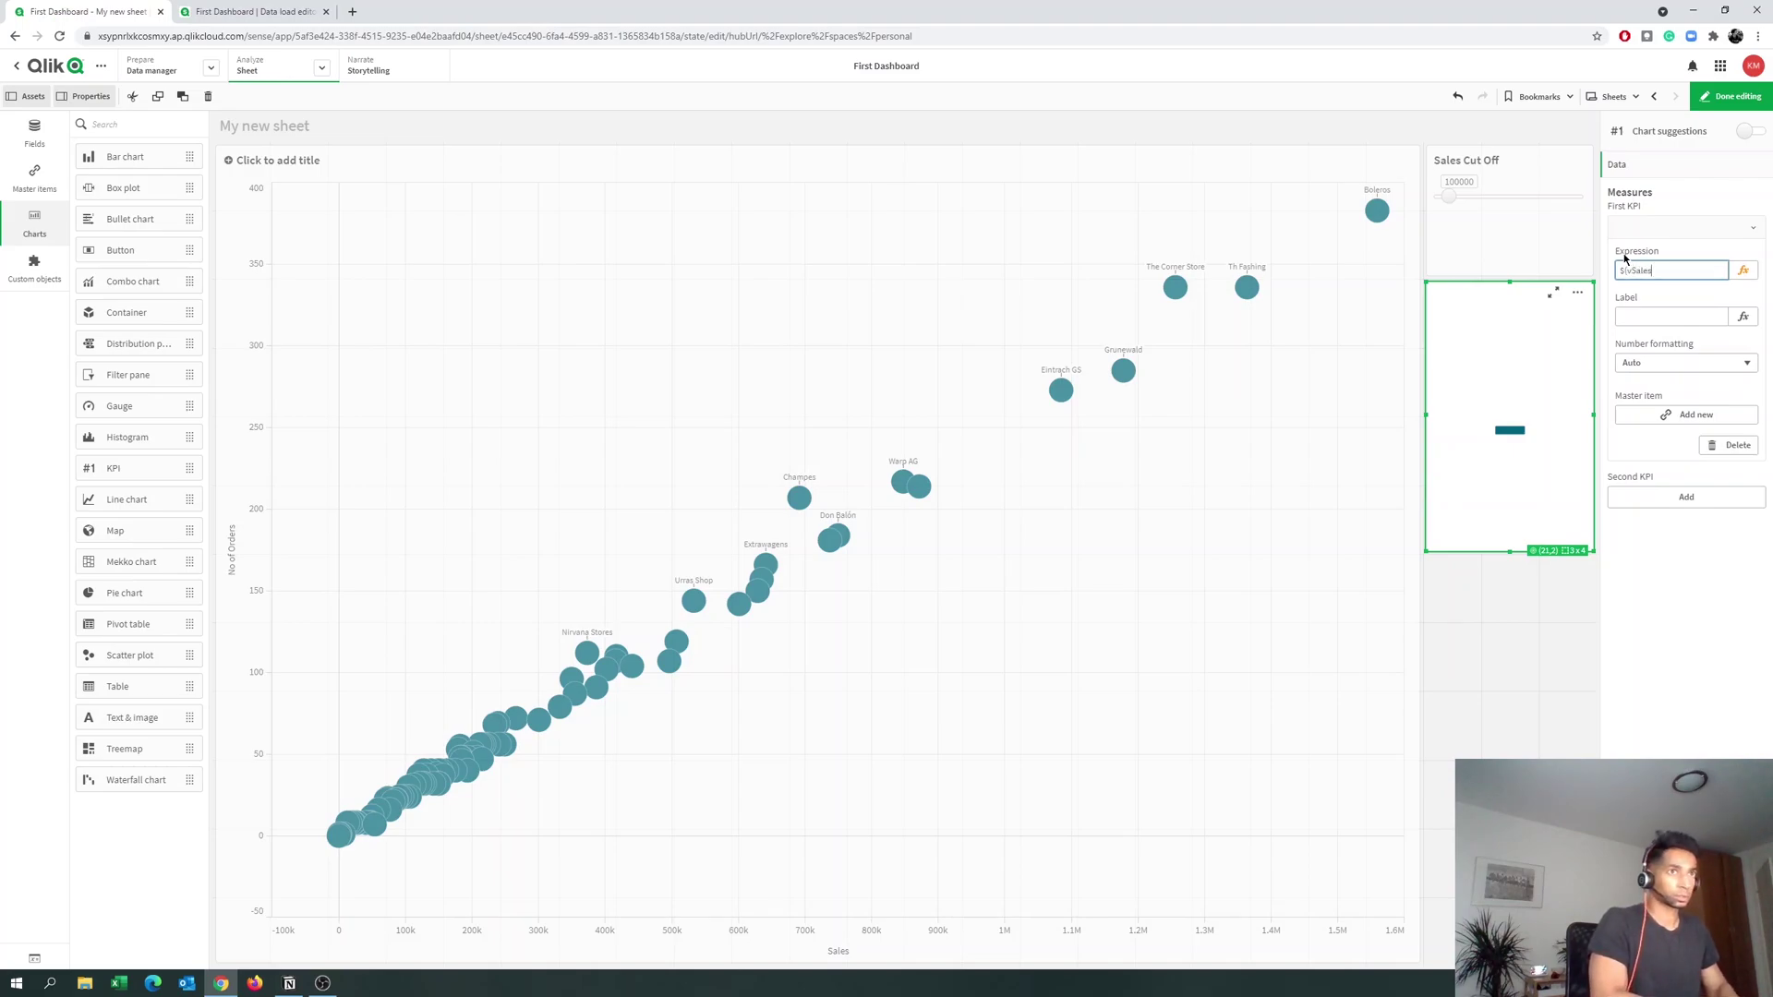
pyautogui.click(1625, 257)
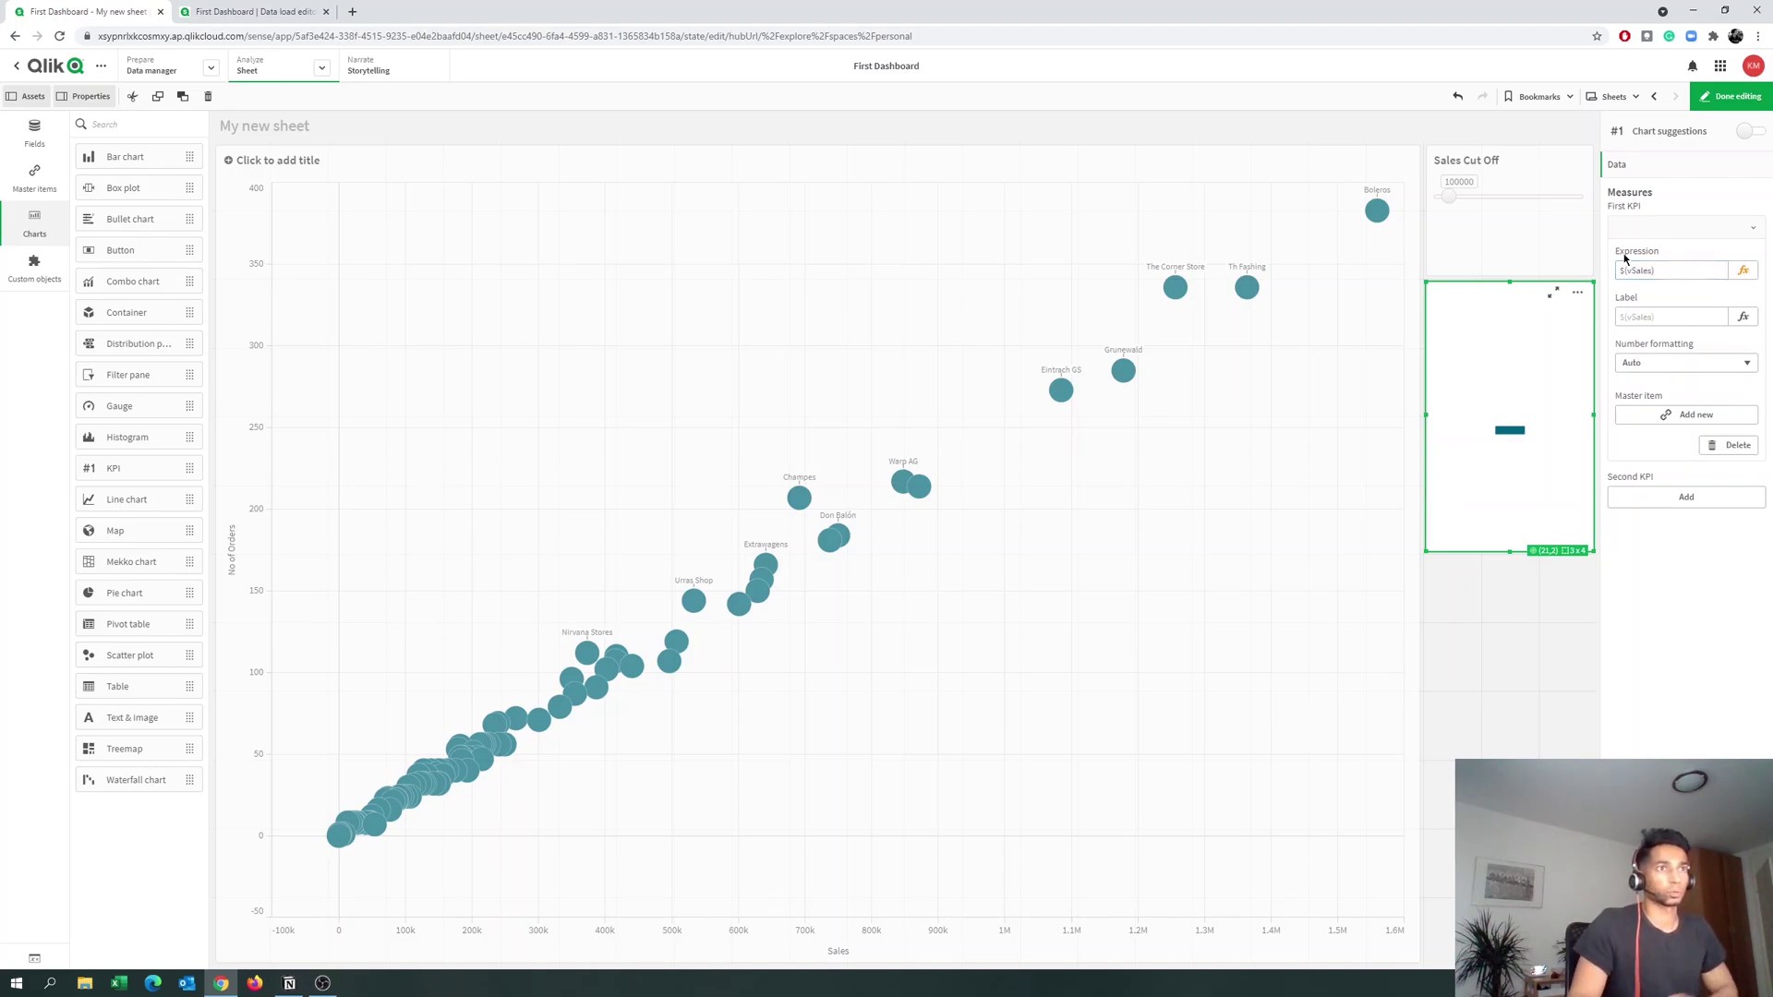
# Test the Sales Cut Off slider outside edit mode by moving it to 300000, and return to editing the sheet.
pyautogui.click(1732, 96)
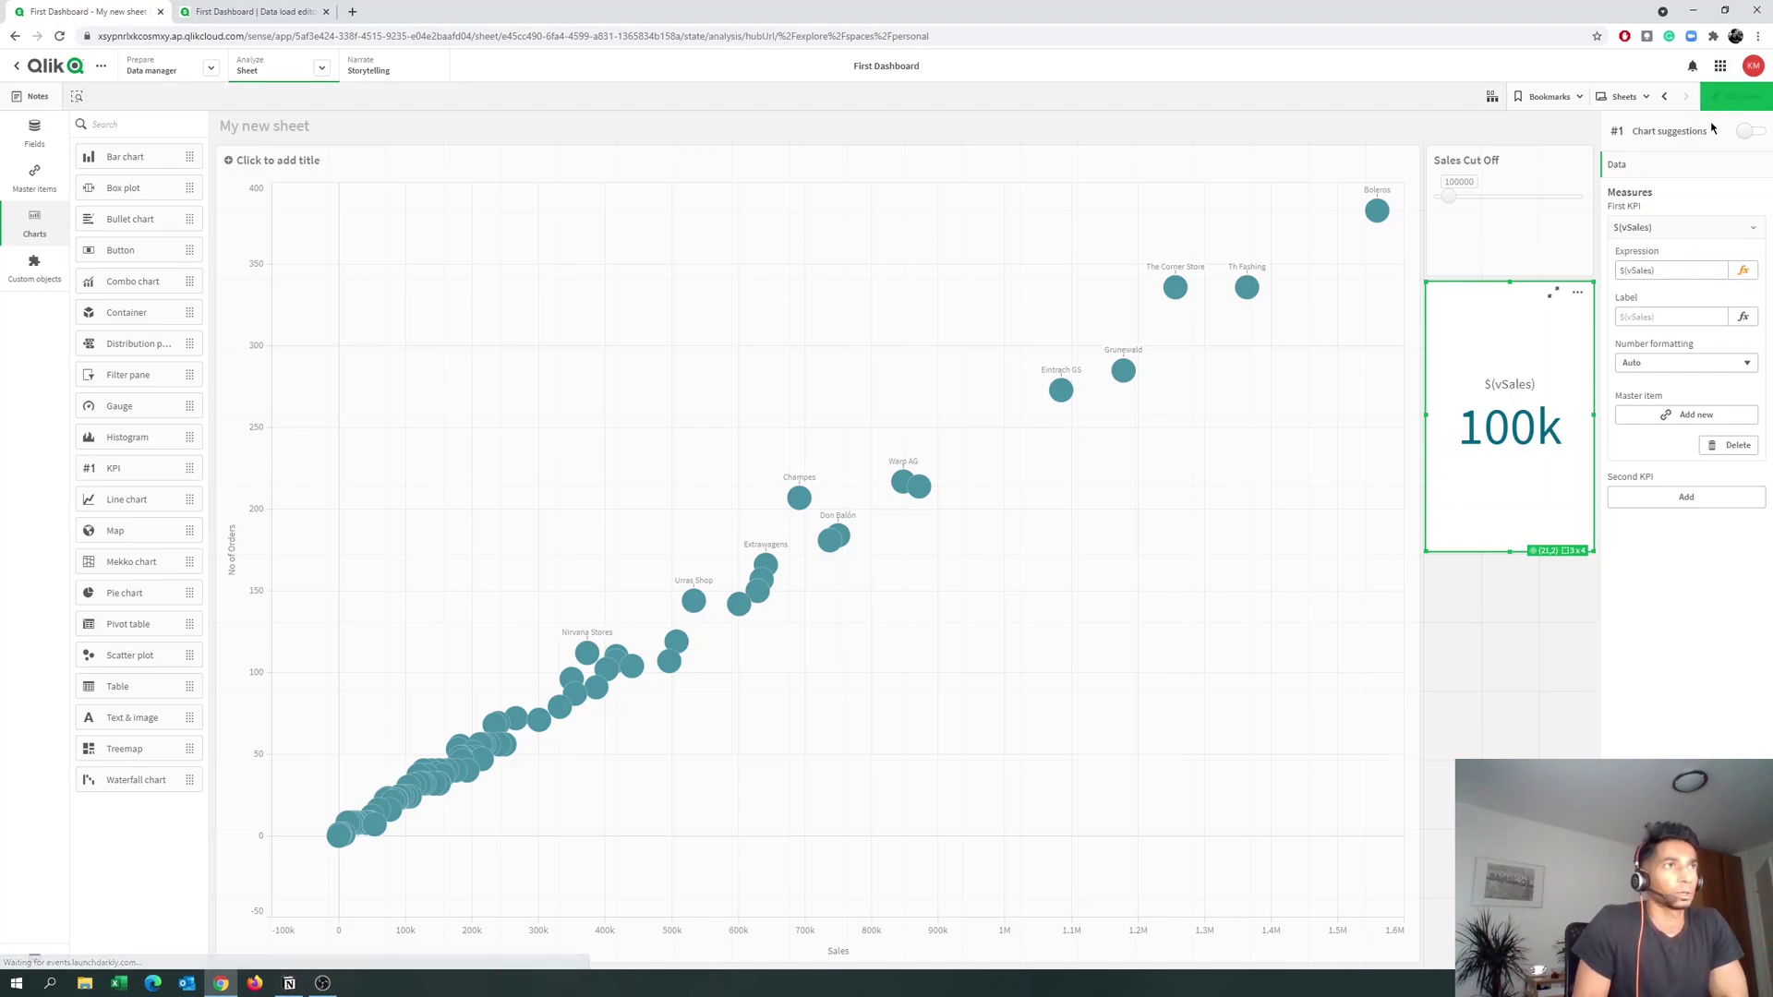
pyautogui.click(1590, 199)
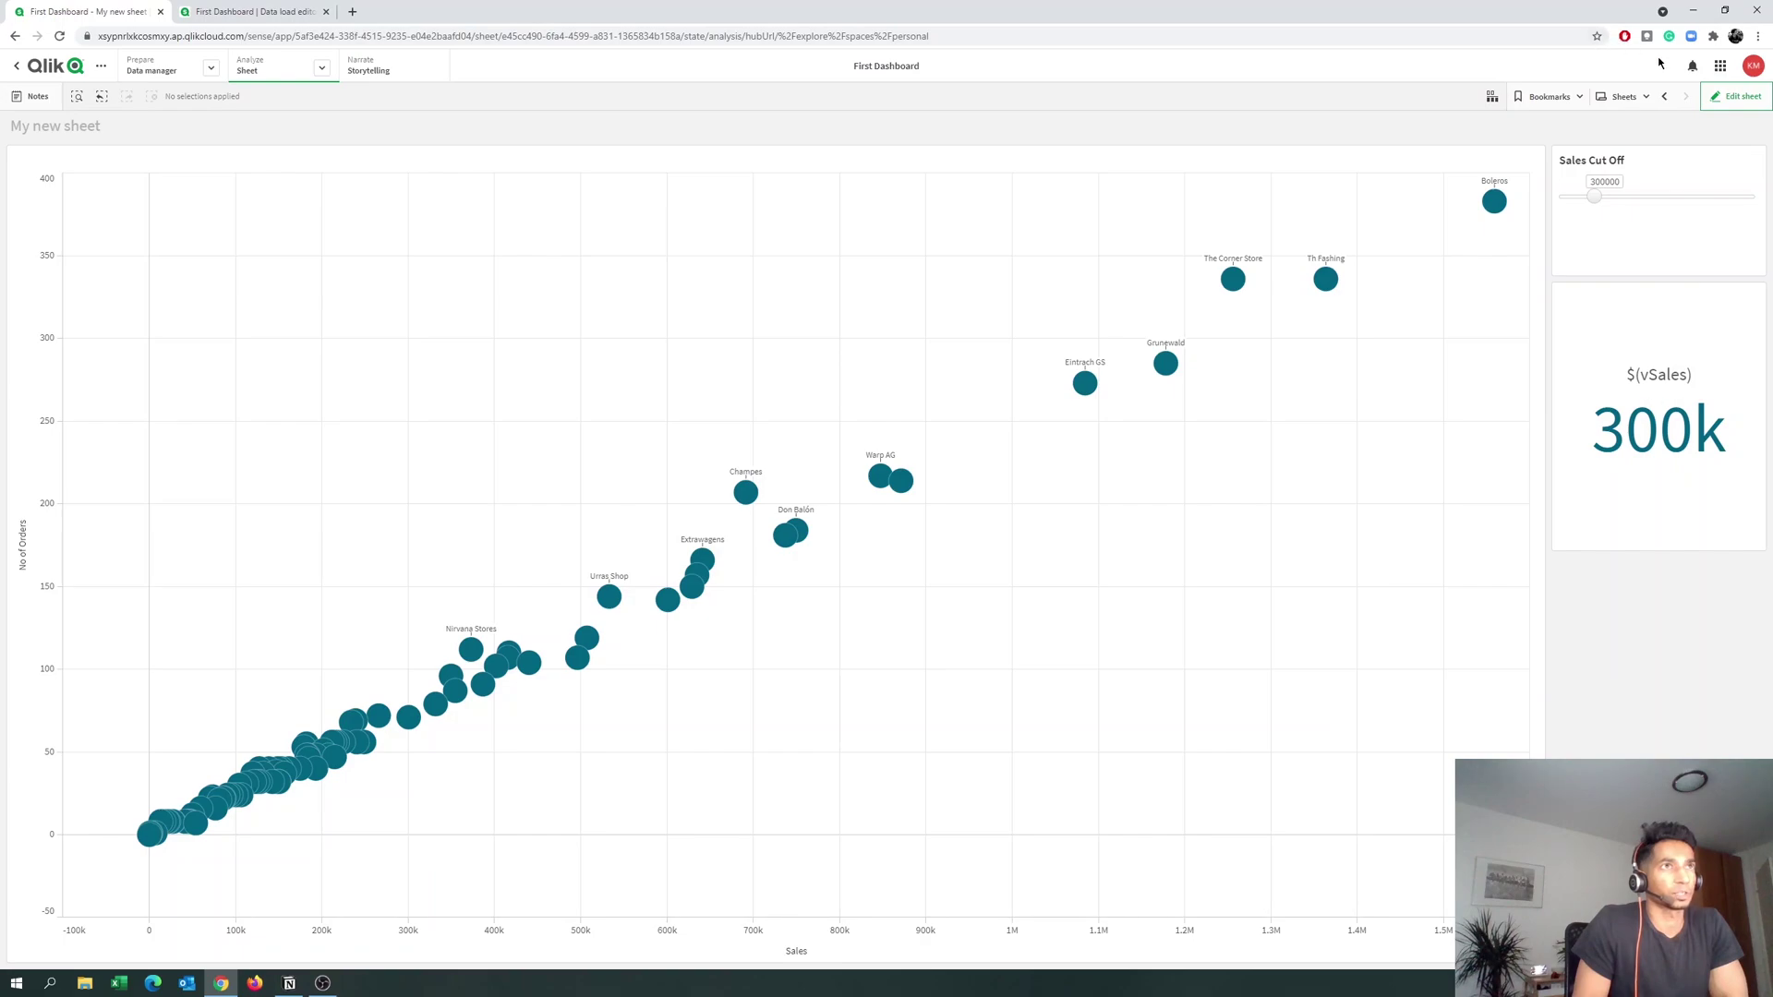
pyautogui.click(1736, 96)
# Delete the $(vSales) KPI from the sheet and select the Sales Cut Off slider.
pyautogui.click(1635, 351)
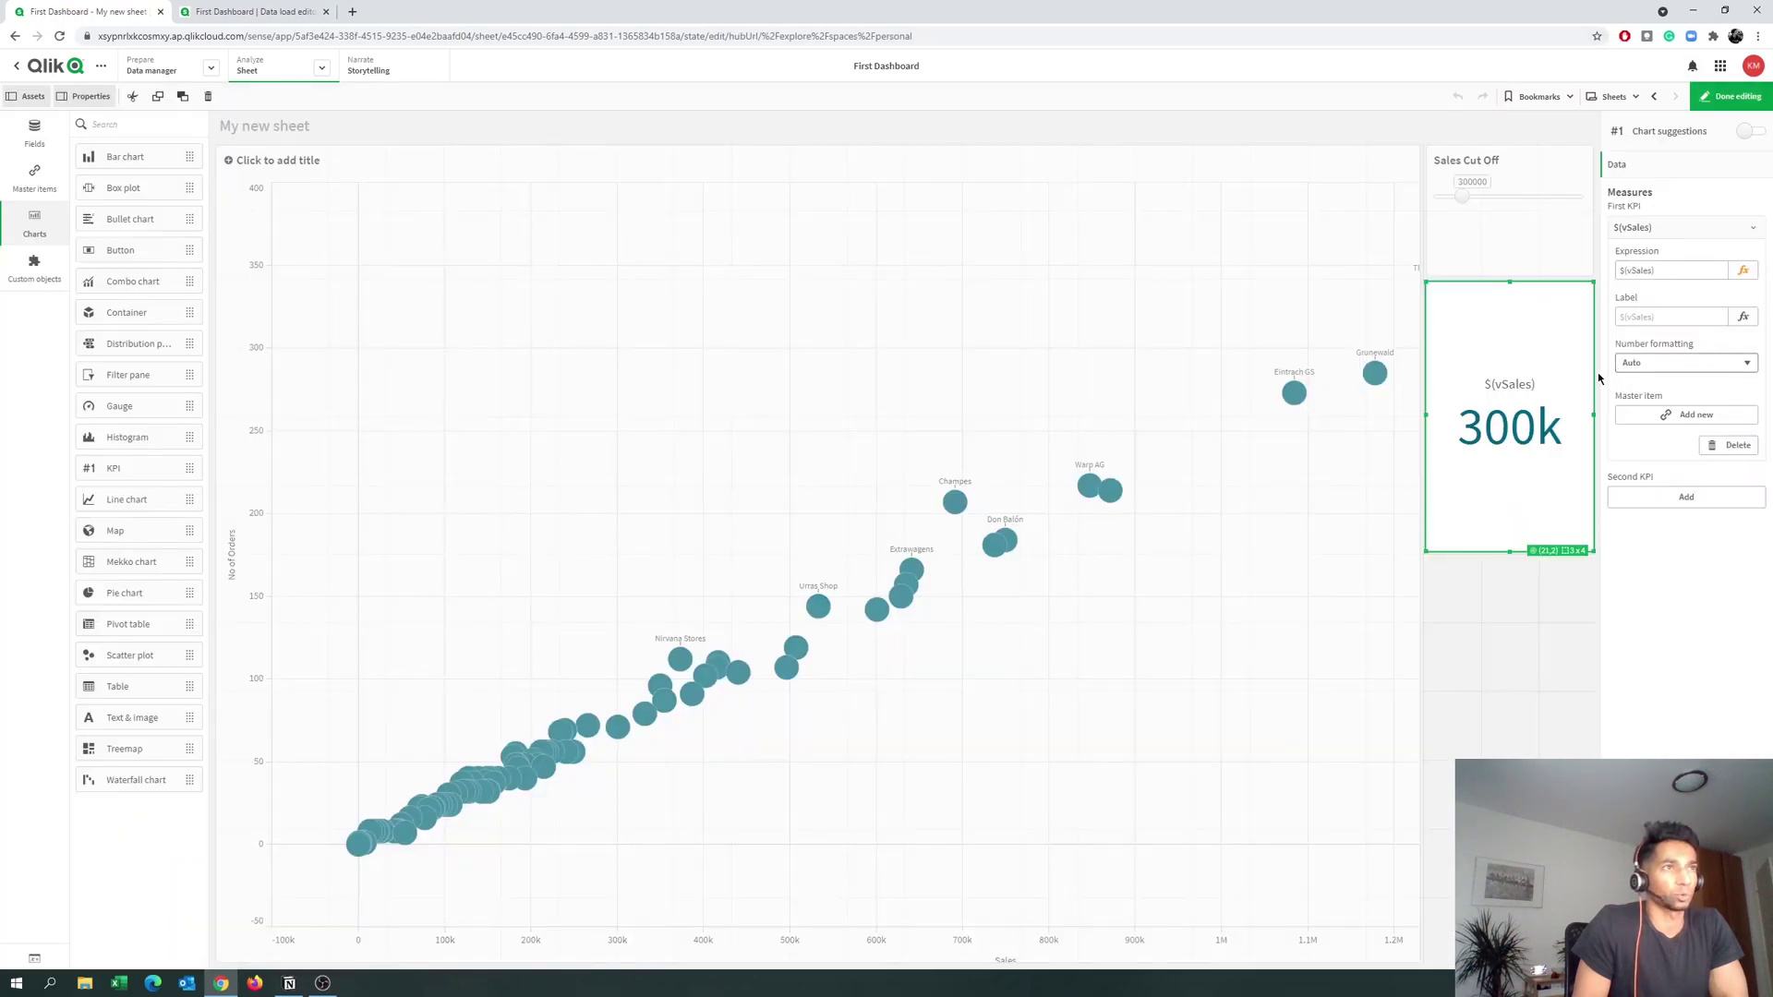
pyautogui.rightClick(1581, 372)
pyautogui.click(1475, 351)
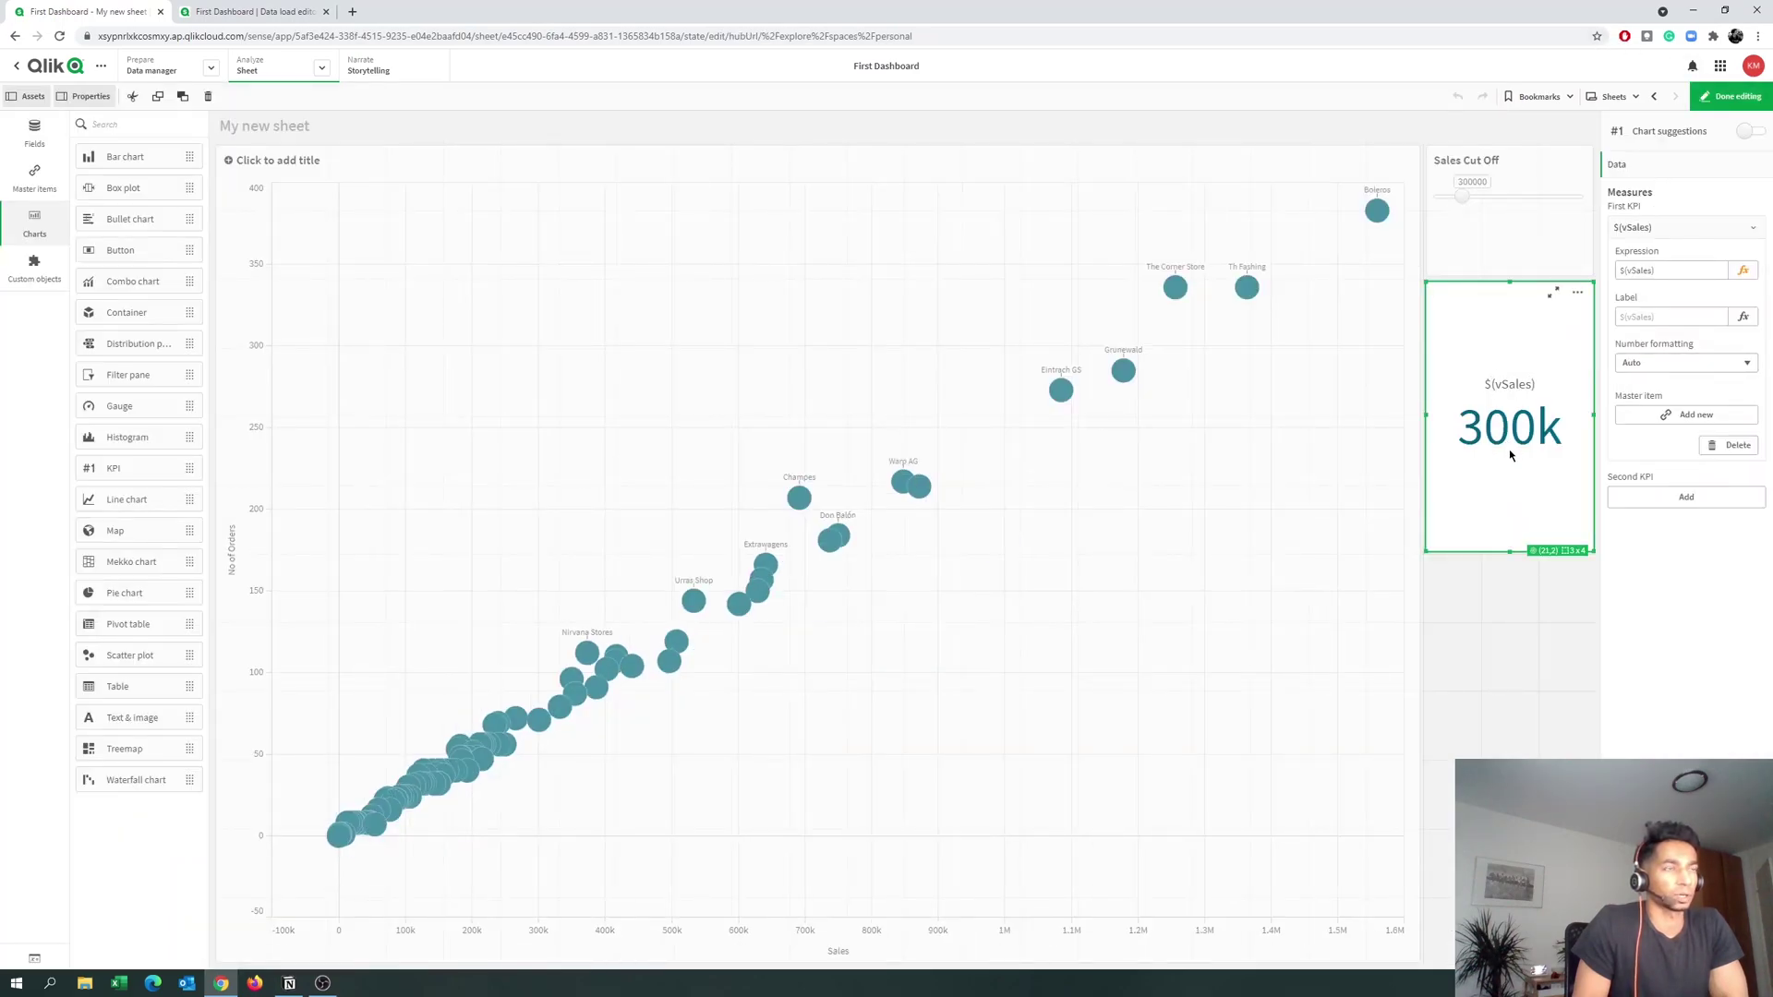
pyautogui.press('Delete')
pyautogui.click(1510, 231)
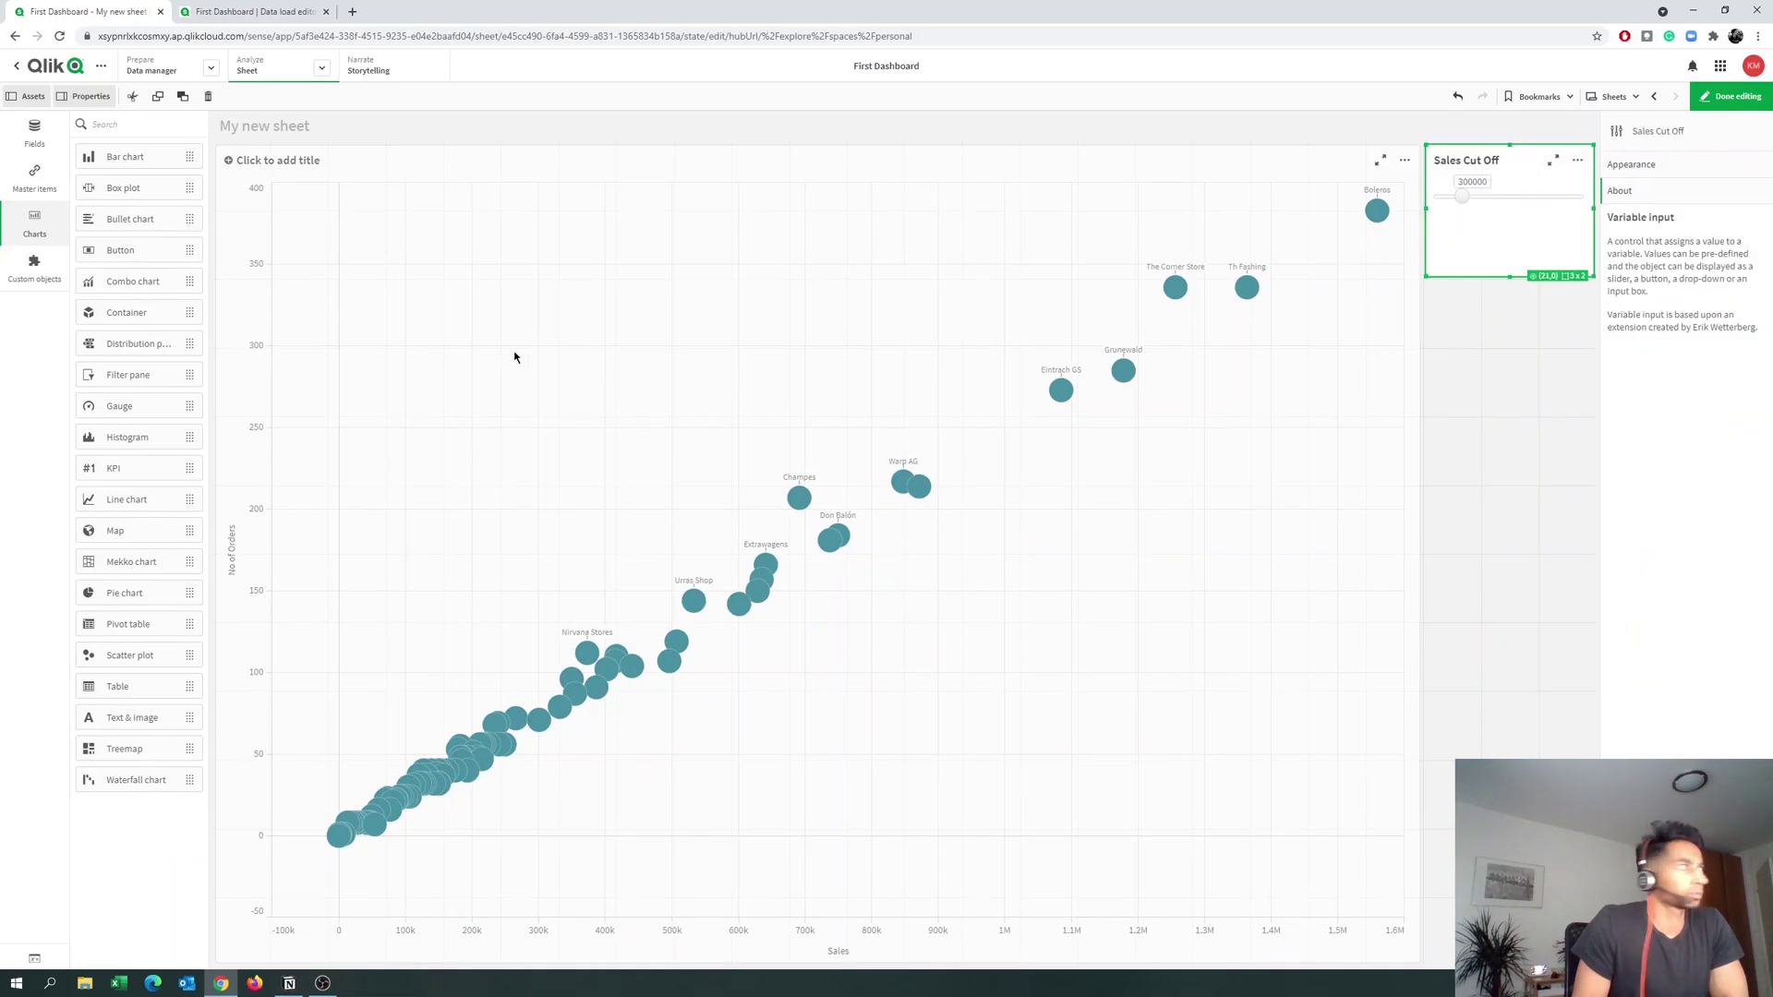
# Add a second Variable input below the Sales Cut Off slider and shorten it to 3 x 2 grid cells.
pyautogui.click(35, 266)
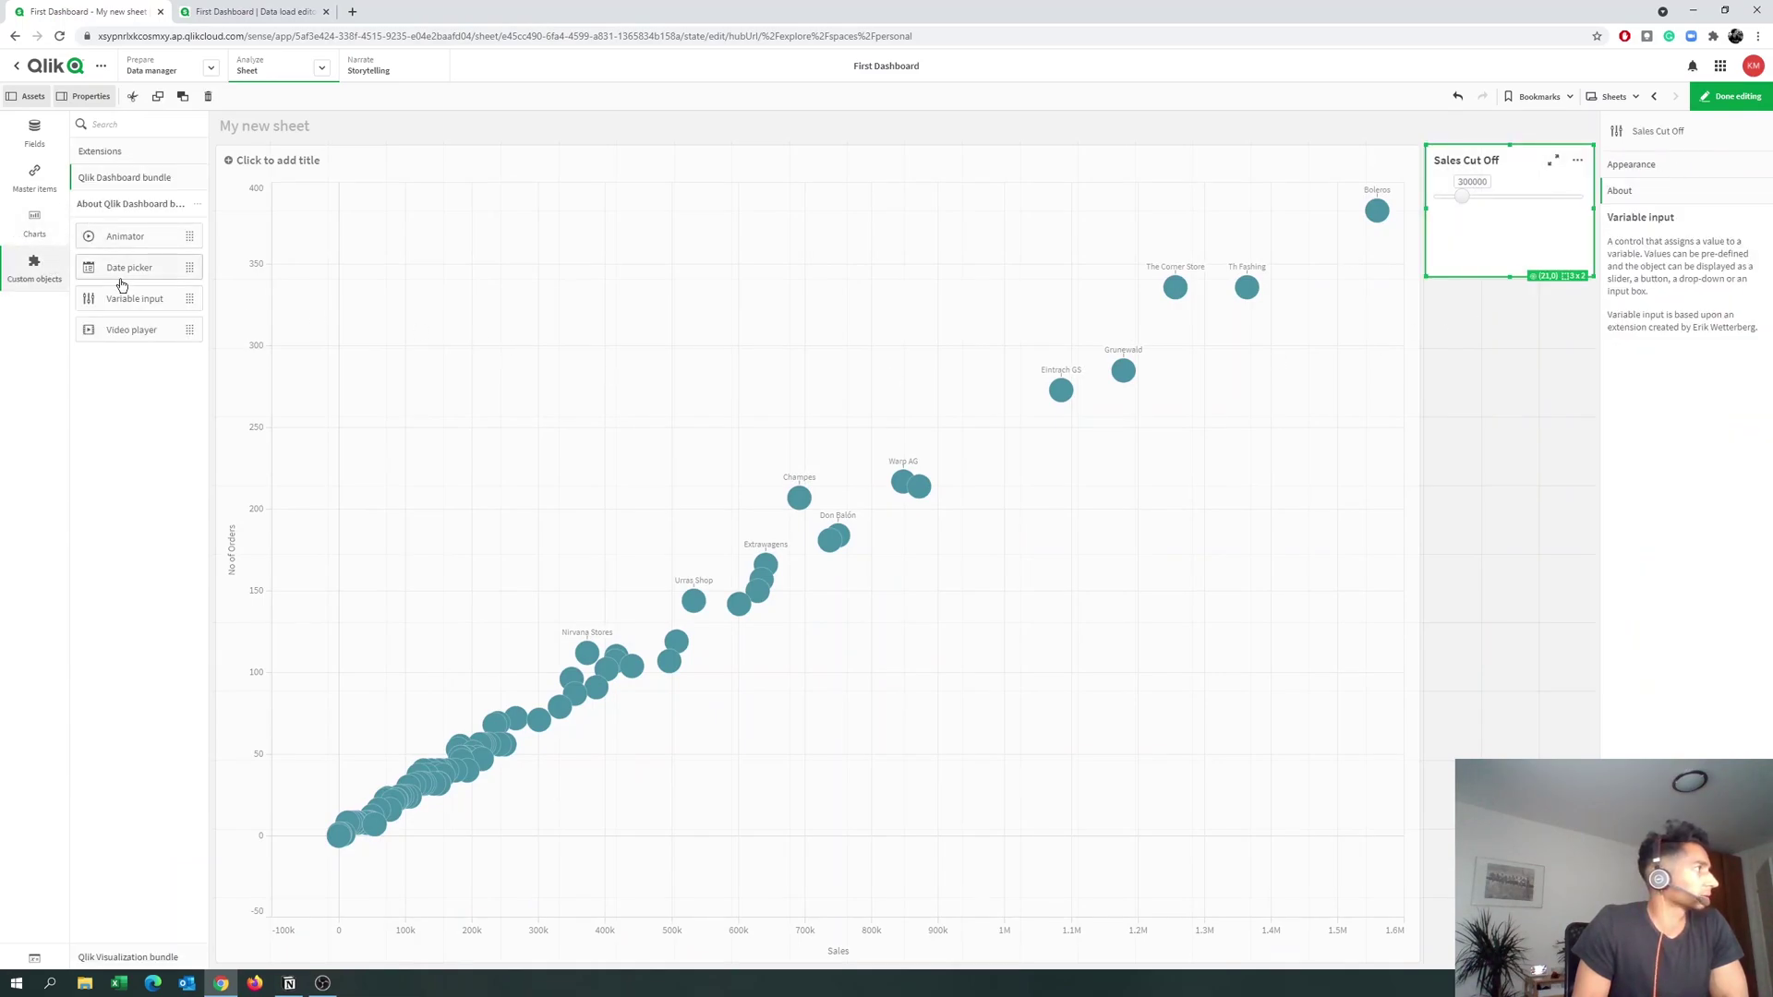
pyautogui.moveTo(130, 297); pyautogui.dragTo(1530, 326)
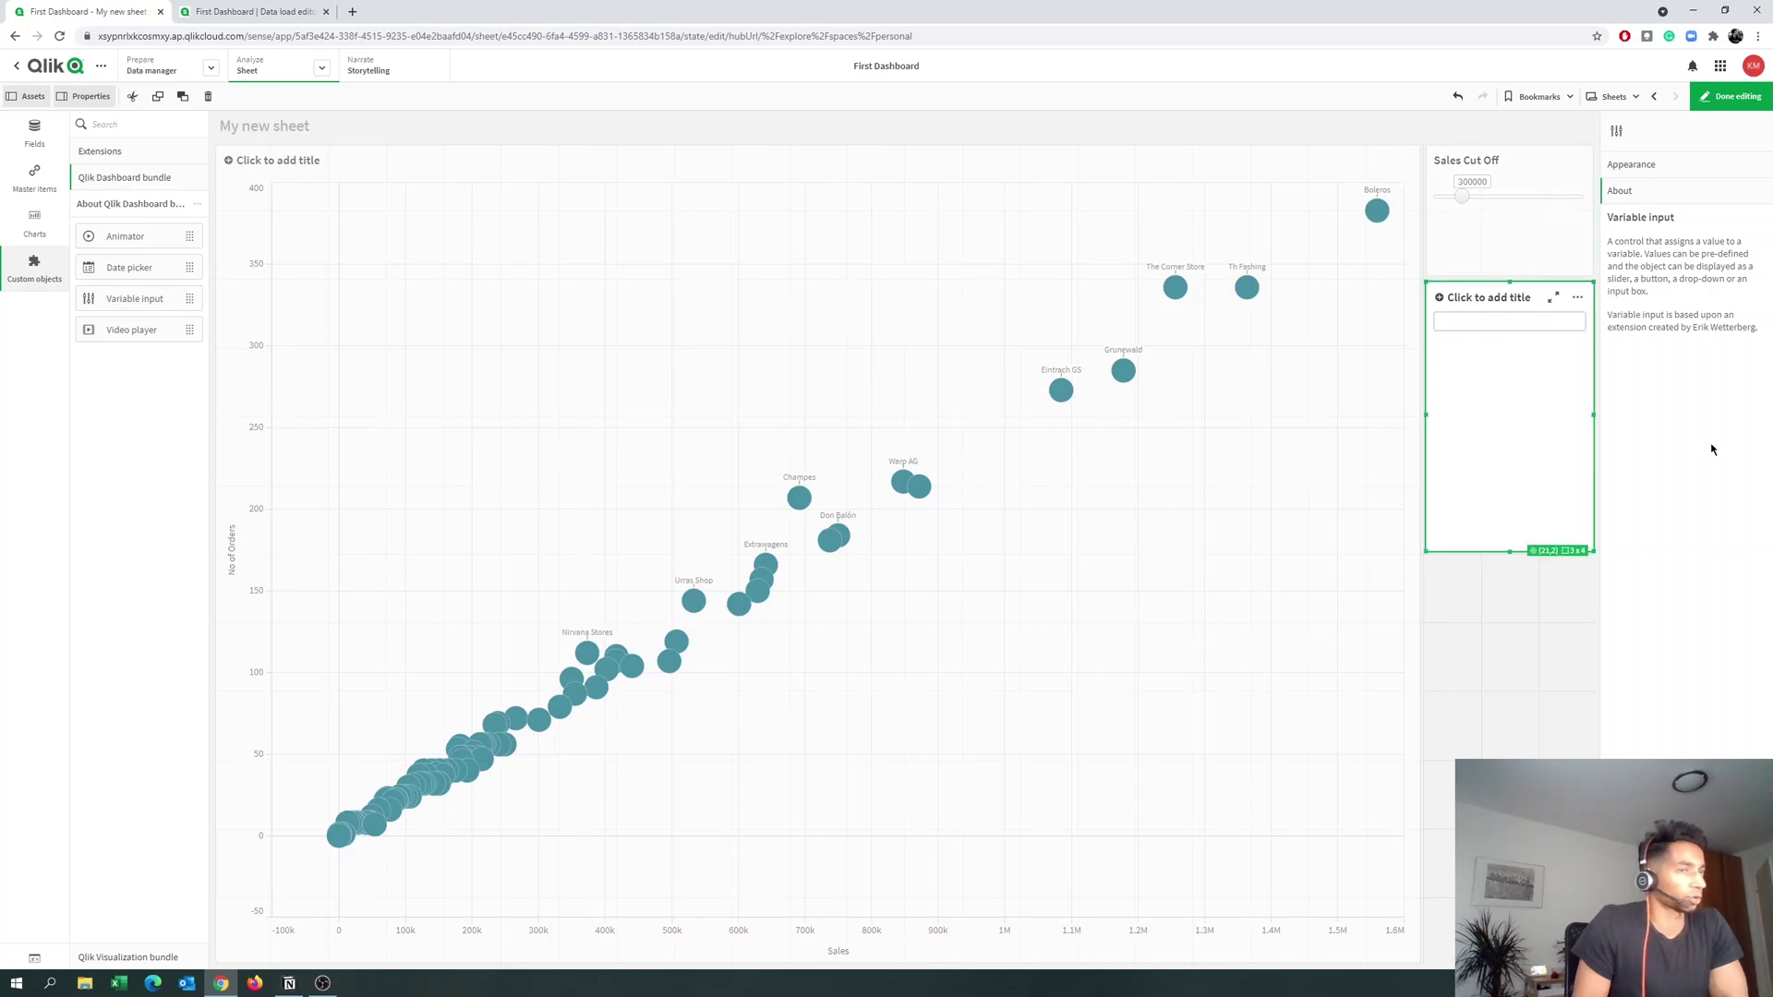
pyautogui.moveTo(1514, 552); pyautogui.dragTo(1518, 414)
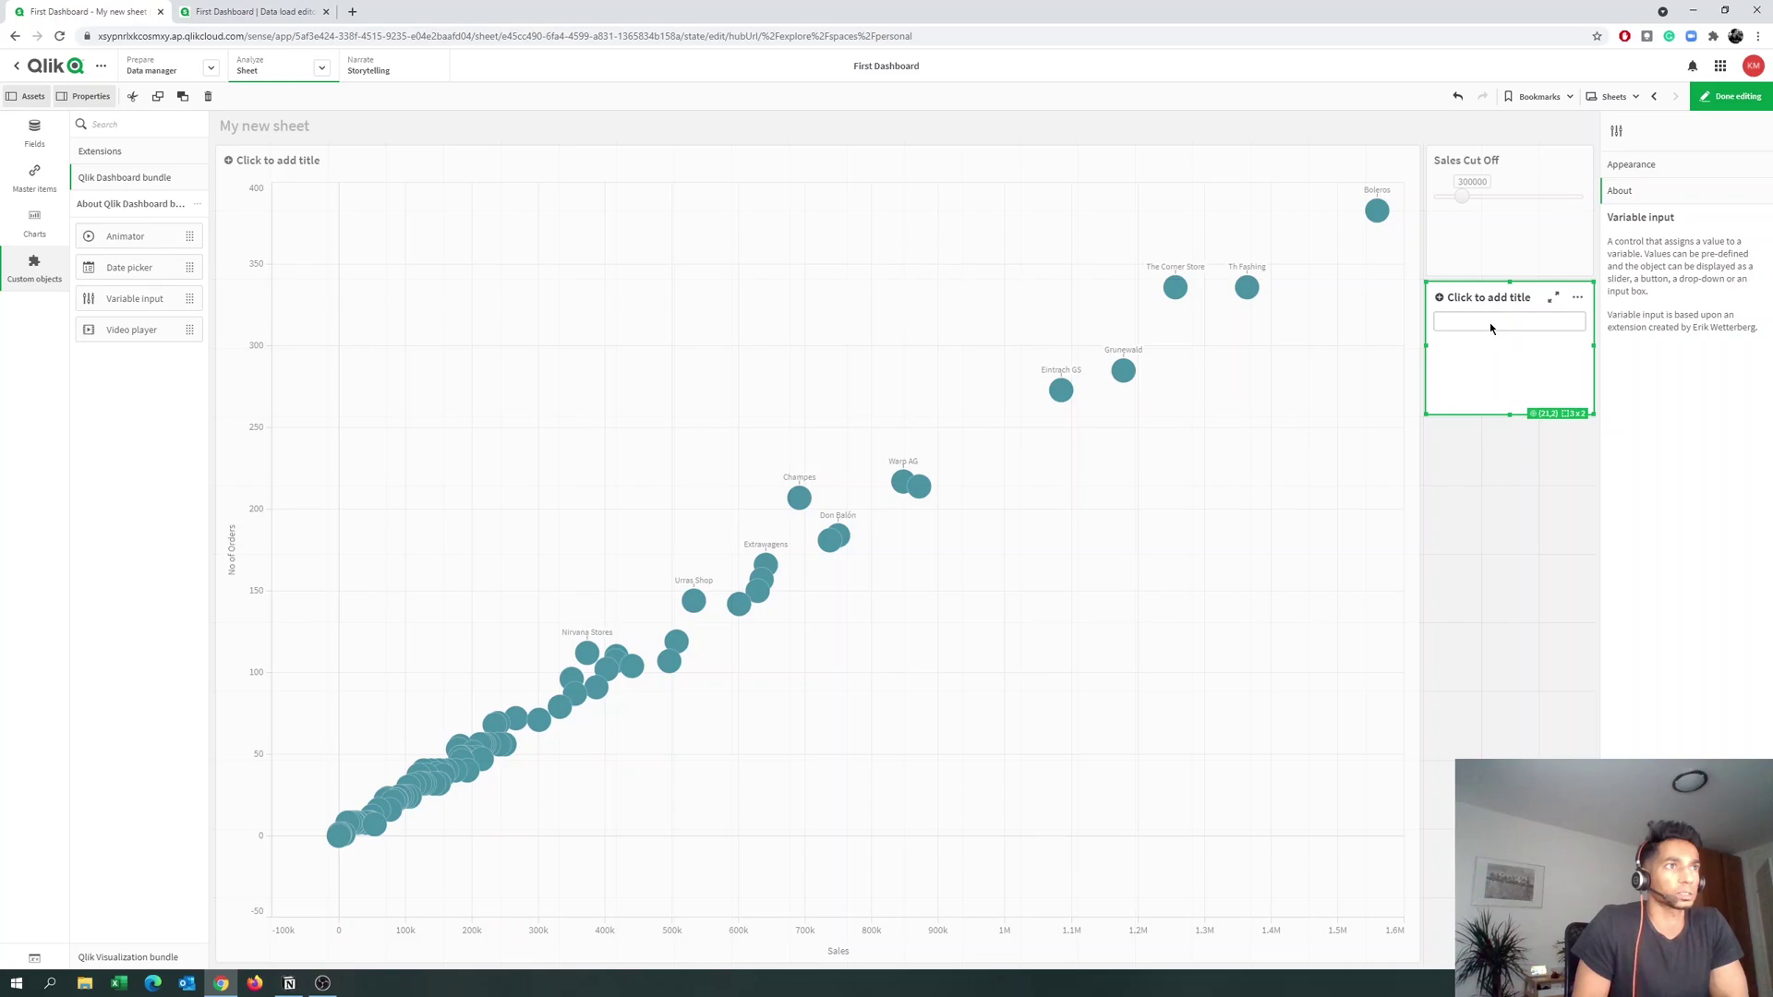
# Give the second variable input the title "Order Cut Off".
pyautogui.click(1650, 197)
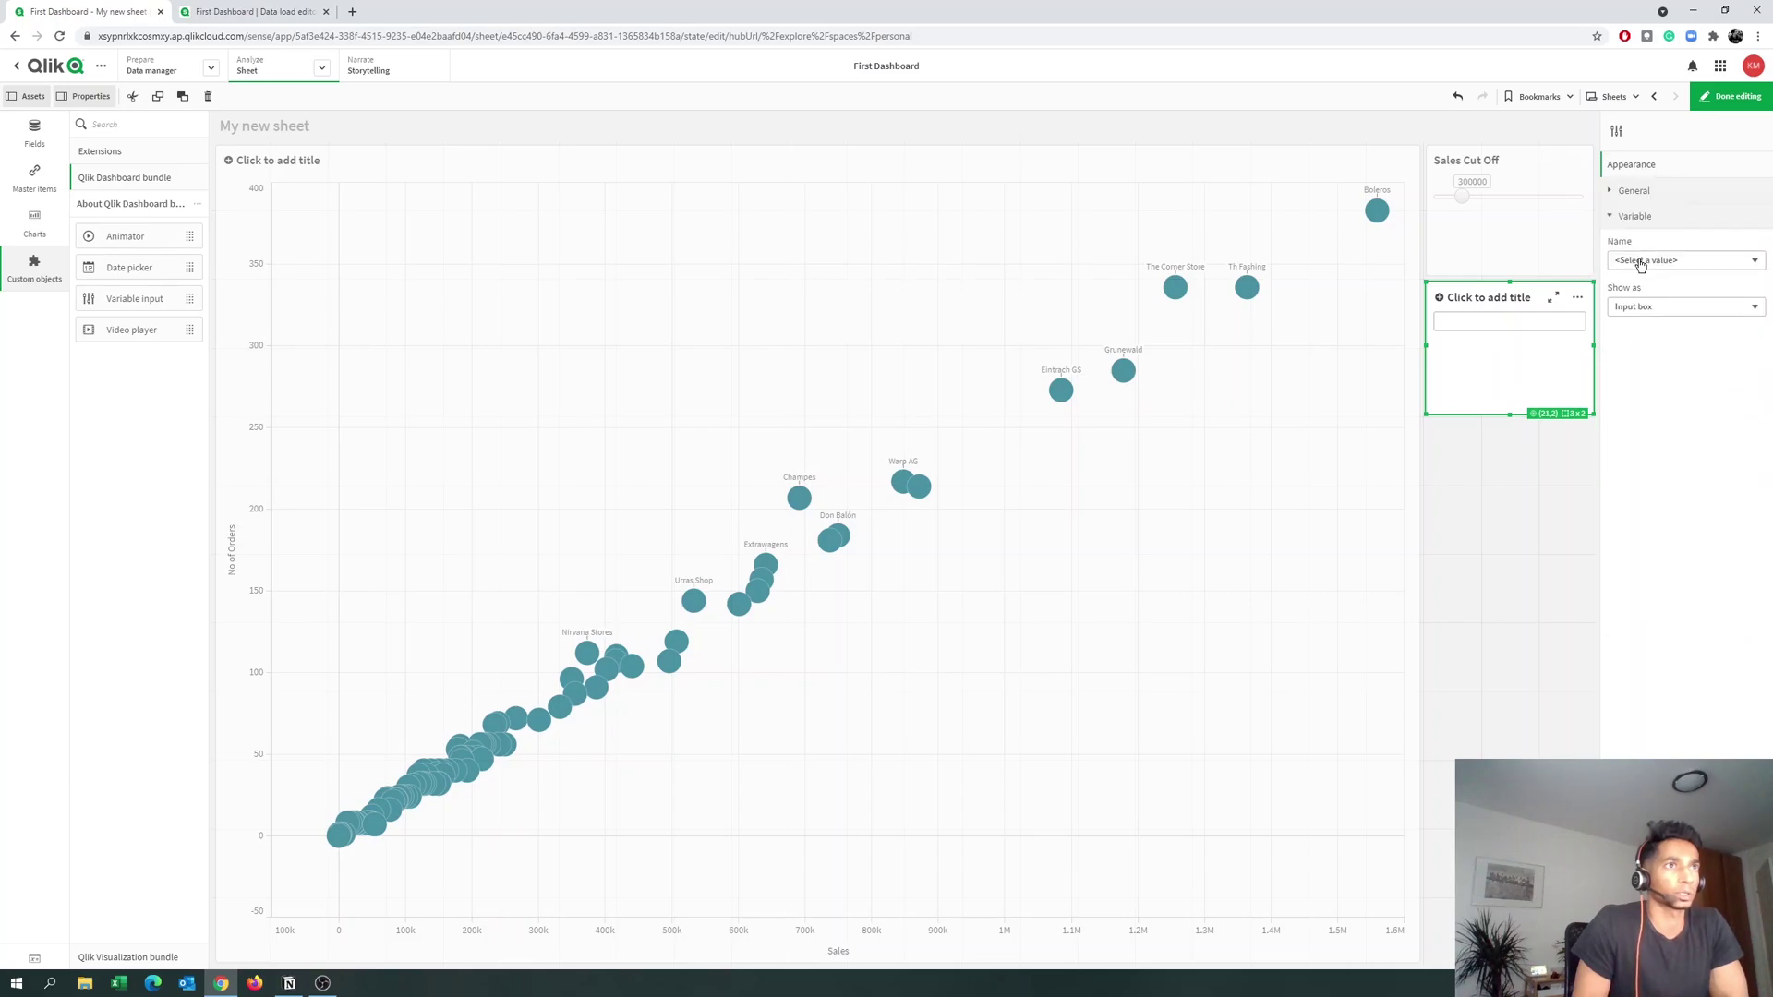
pyautogui.click(1636, 270)
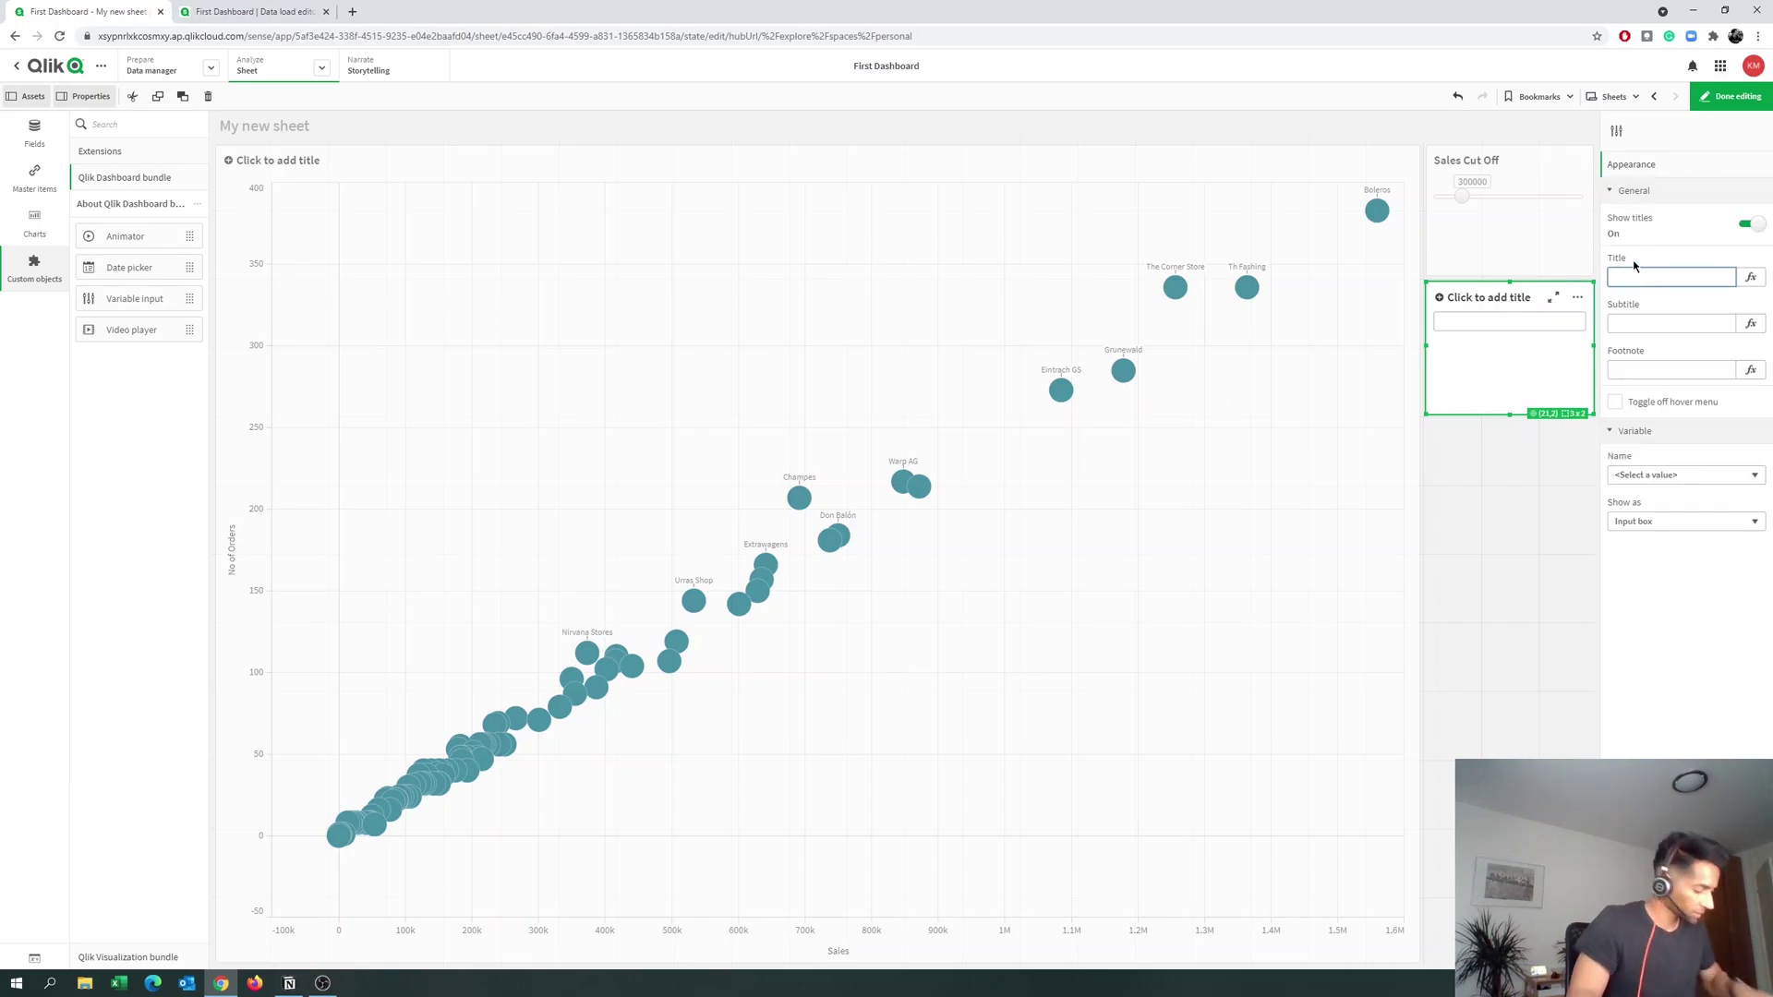
pyautogui.write('Order Cut Off')
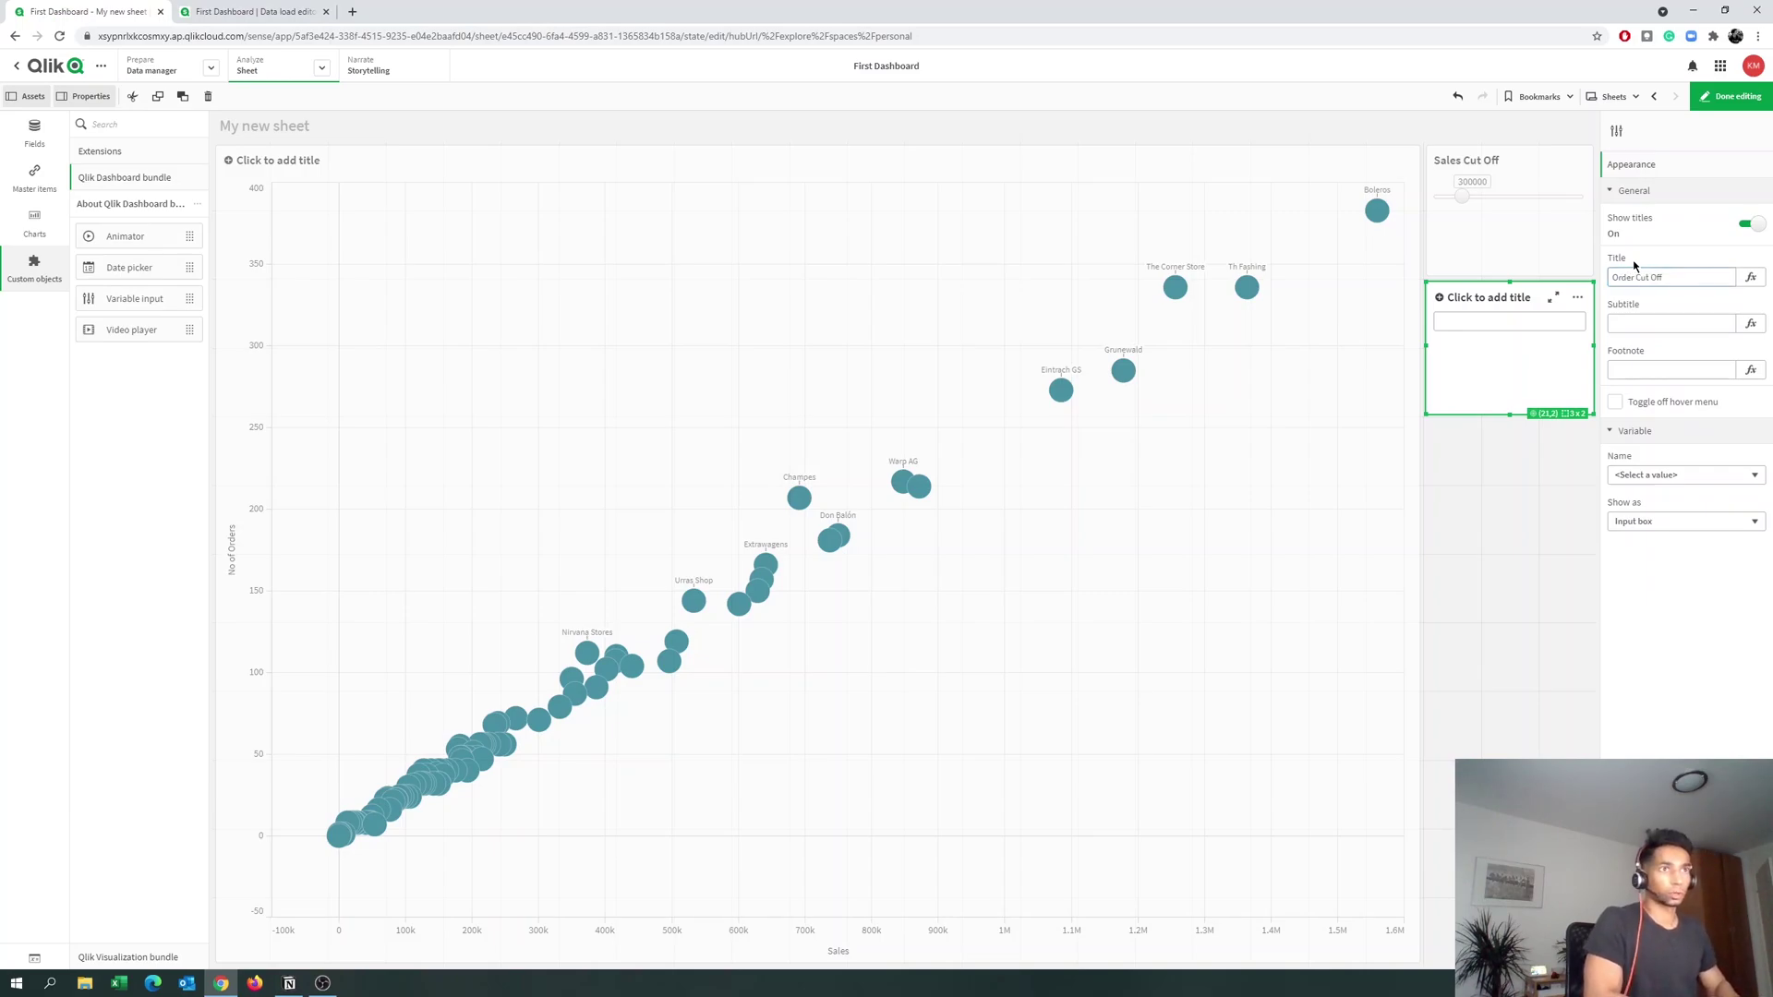
pyautogui.press('Return')
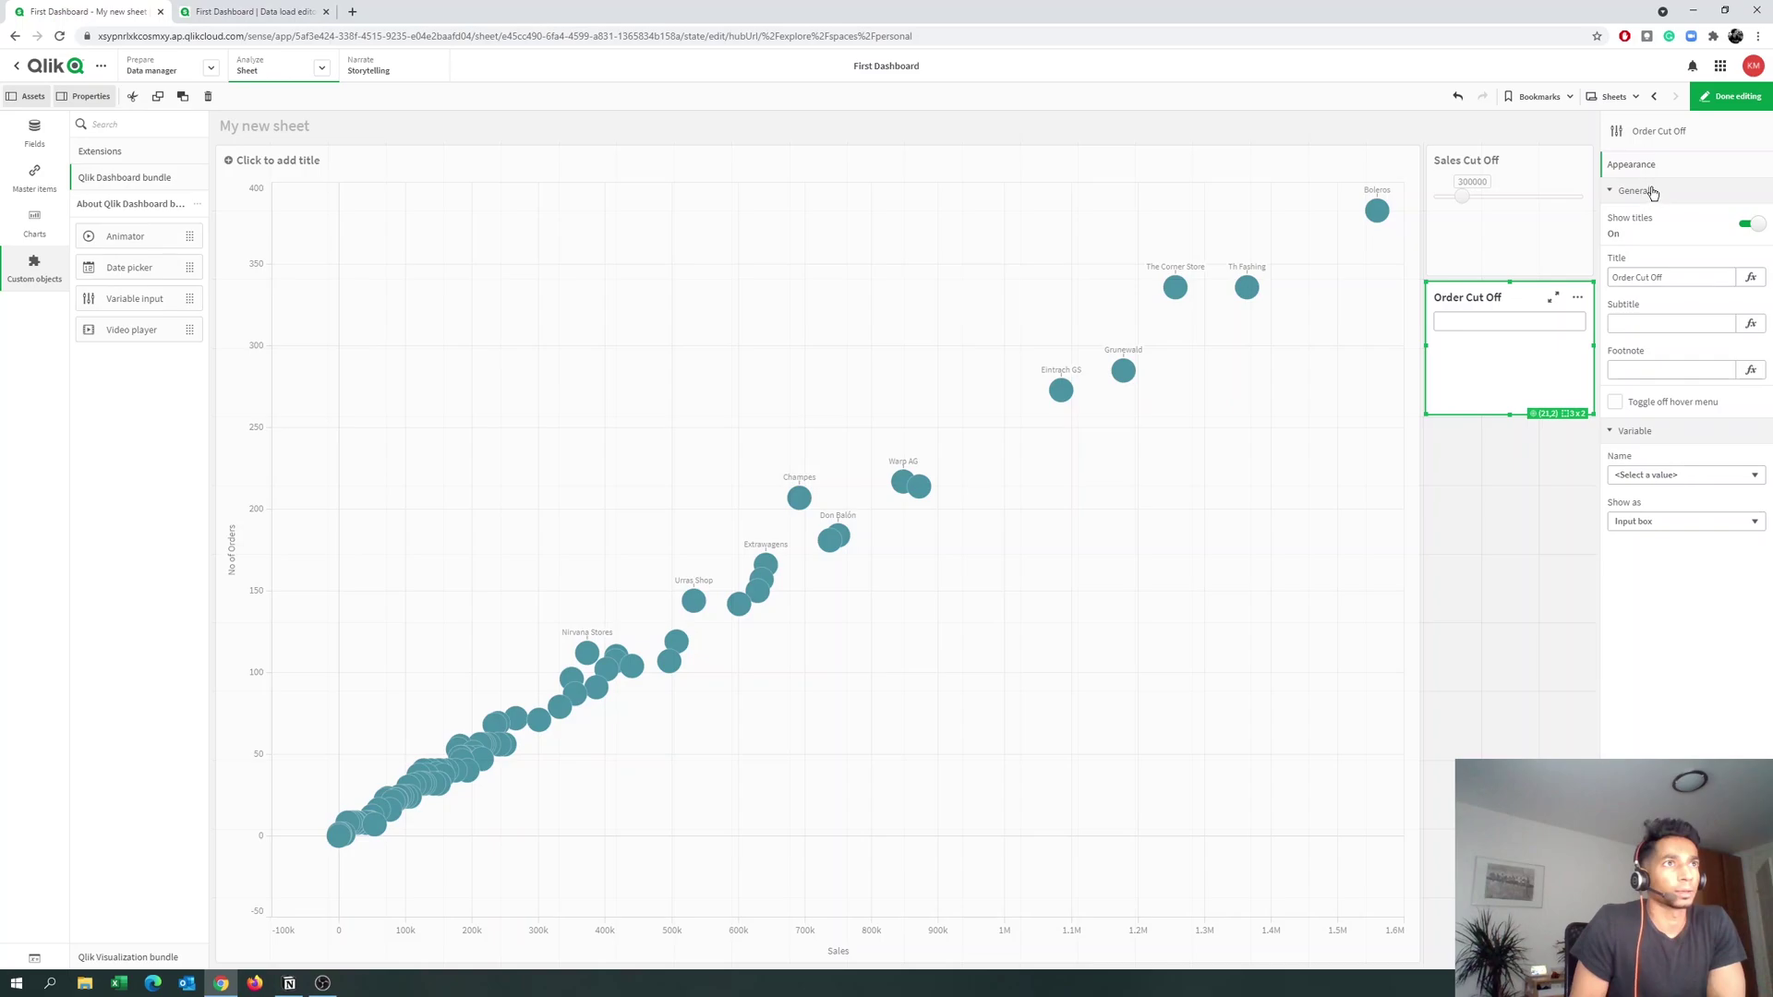
# Bind the Order Cut Off input to the vOrders variable and show it as a slider that updates on drag.
pyautogui.click(1652, 476)
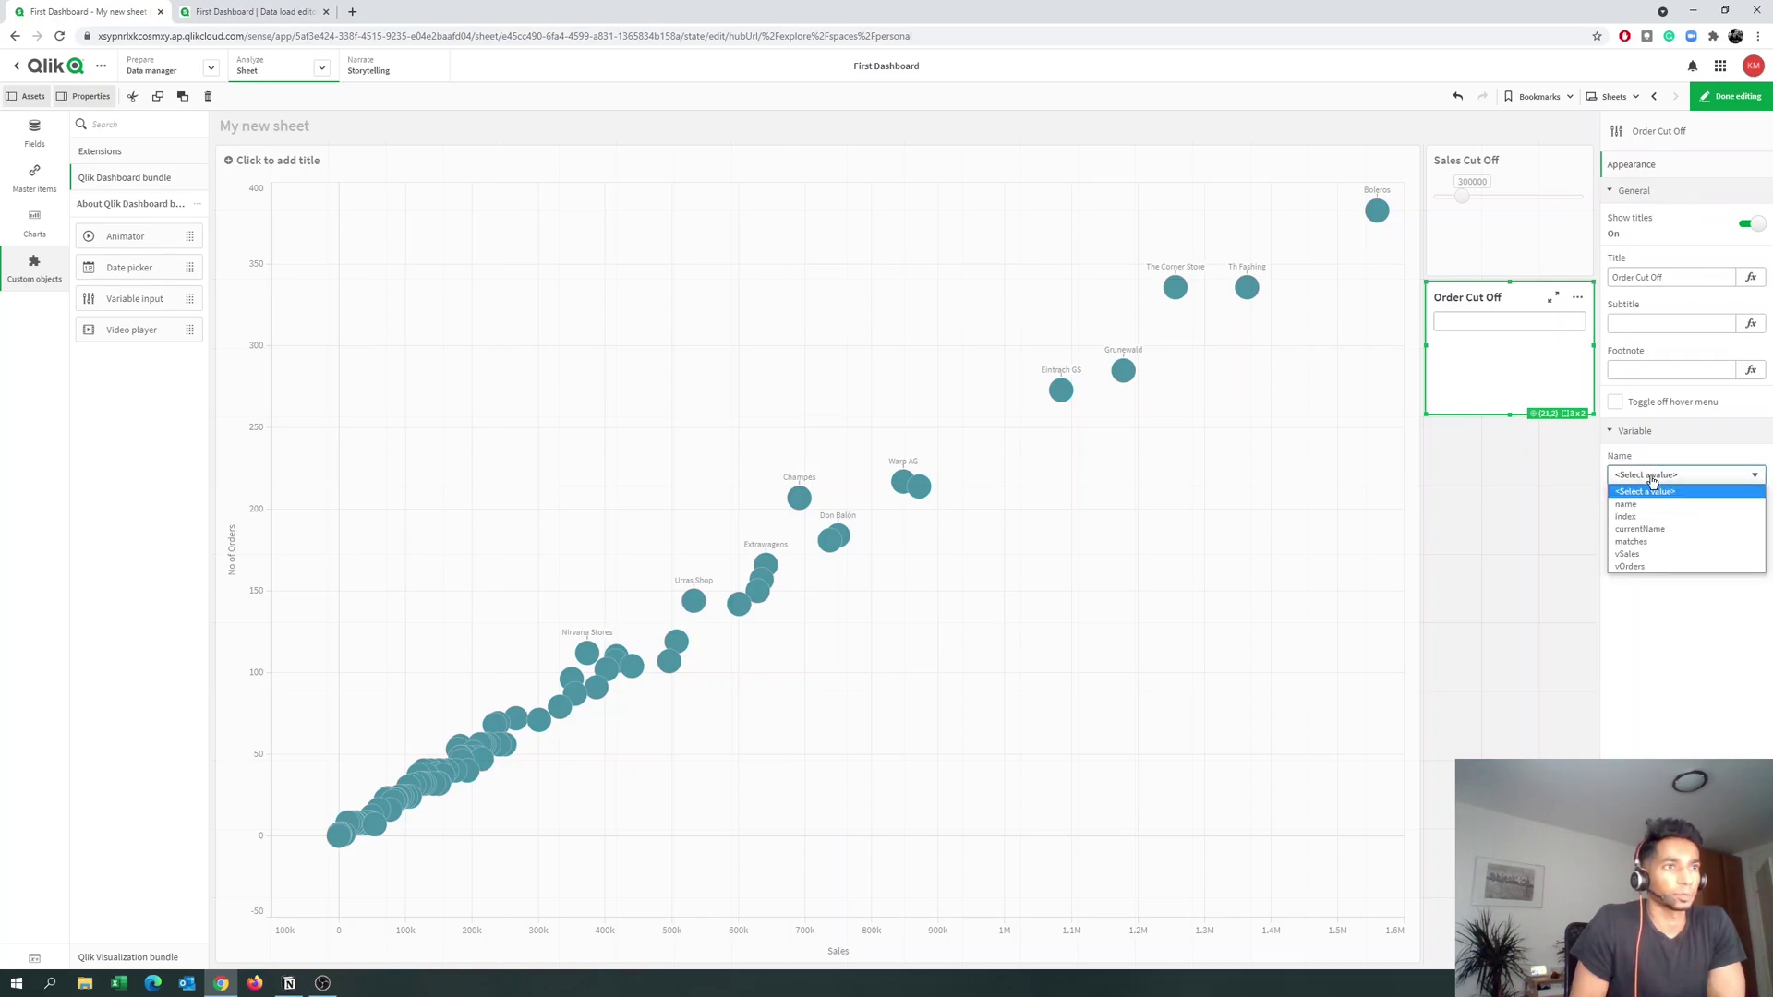
pyautogui.click(1642, 568)
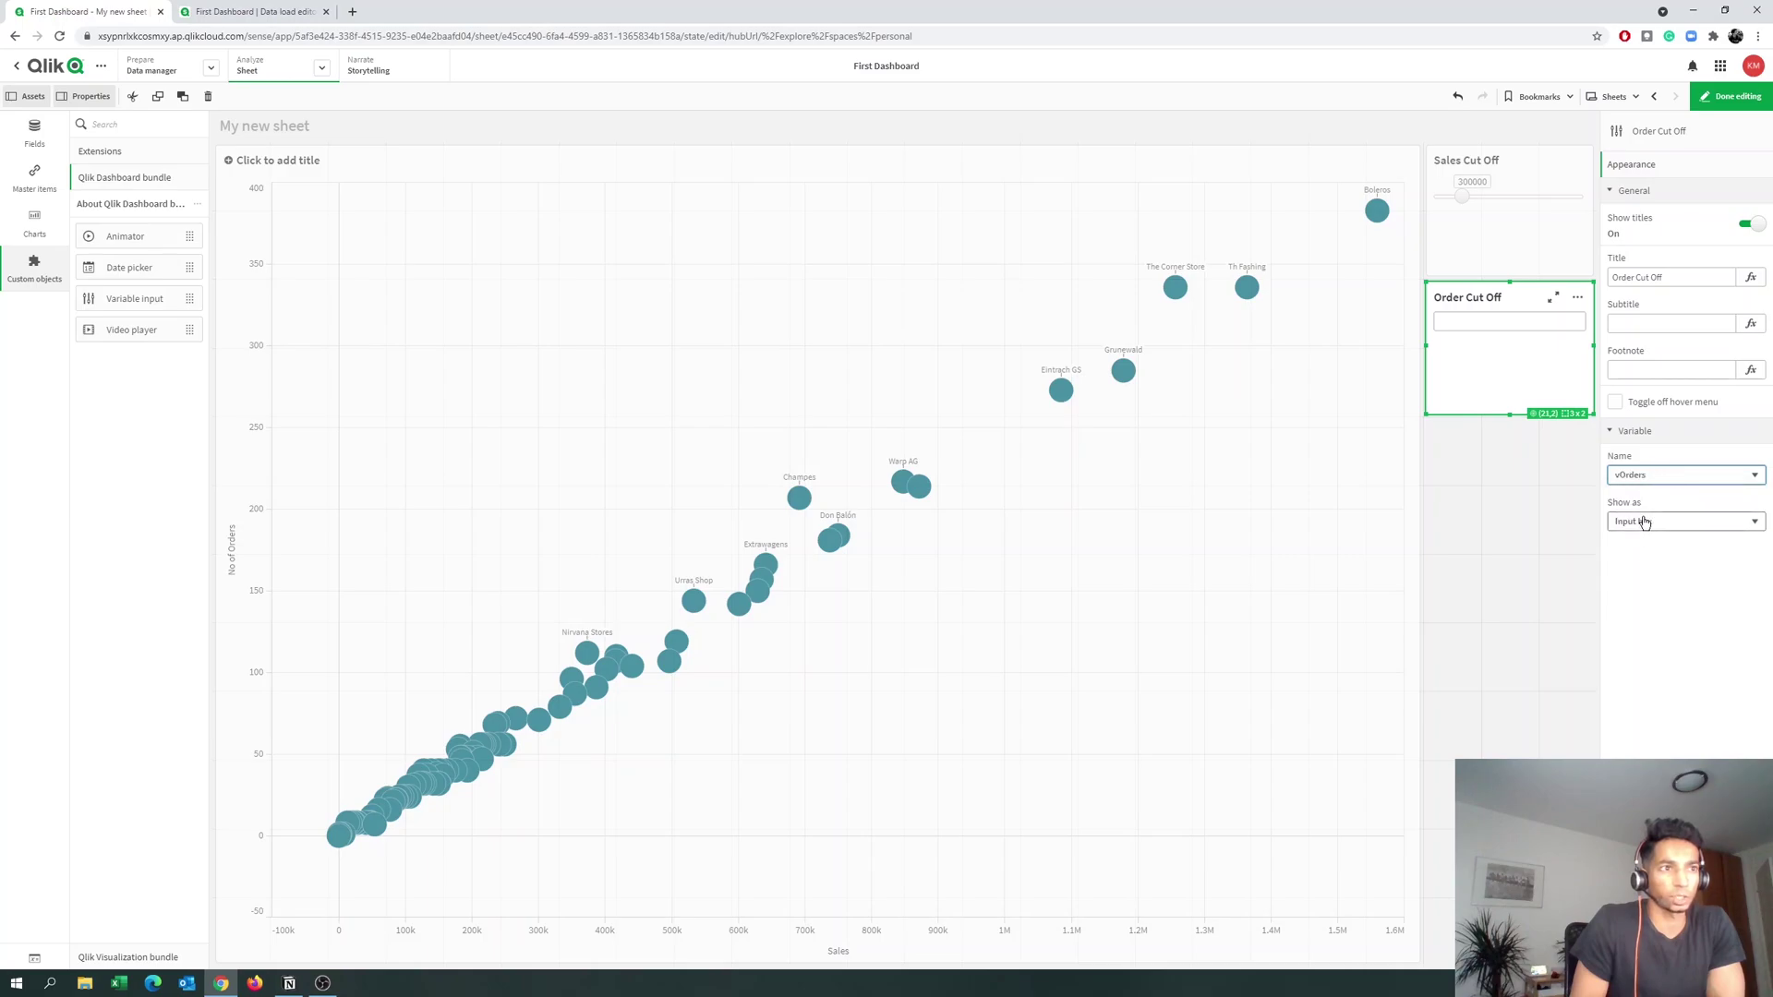
pyautogui.click(1642, 523)
pyautogui.click(1633, 580)
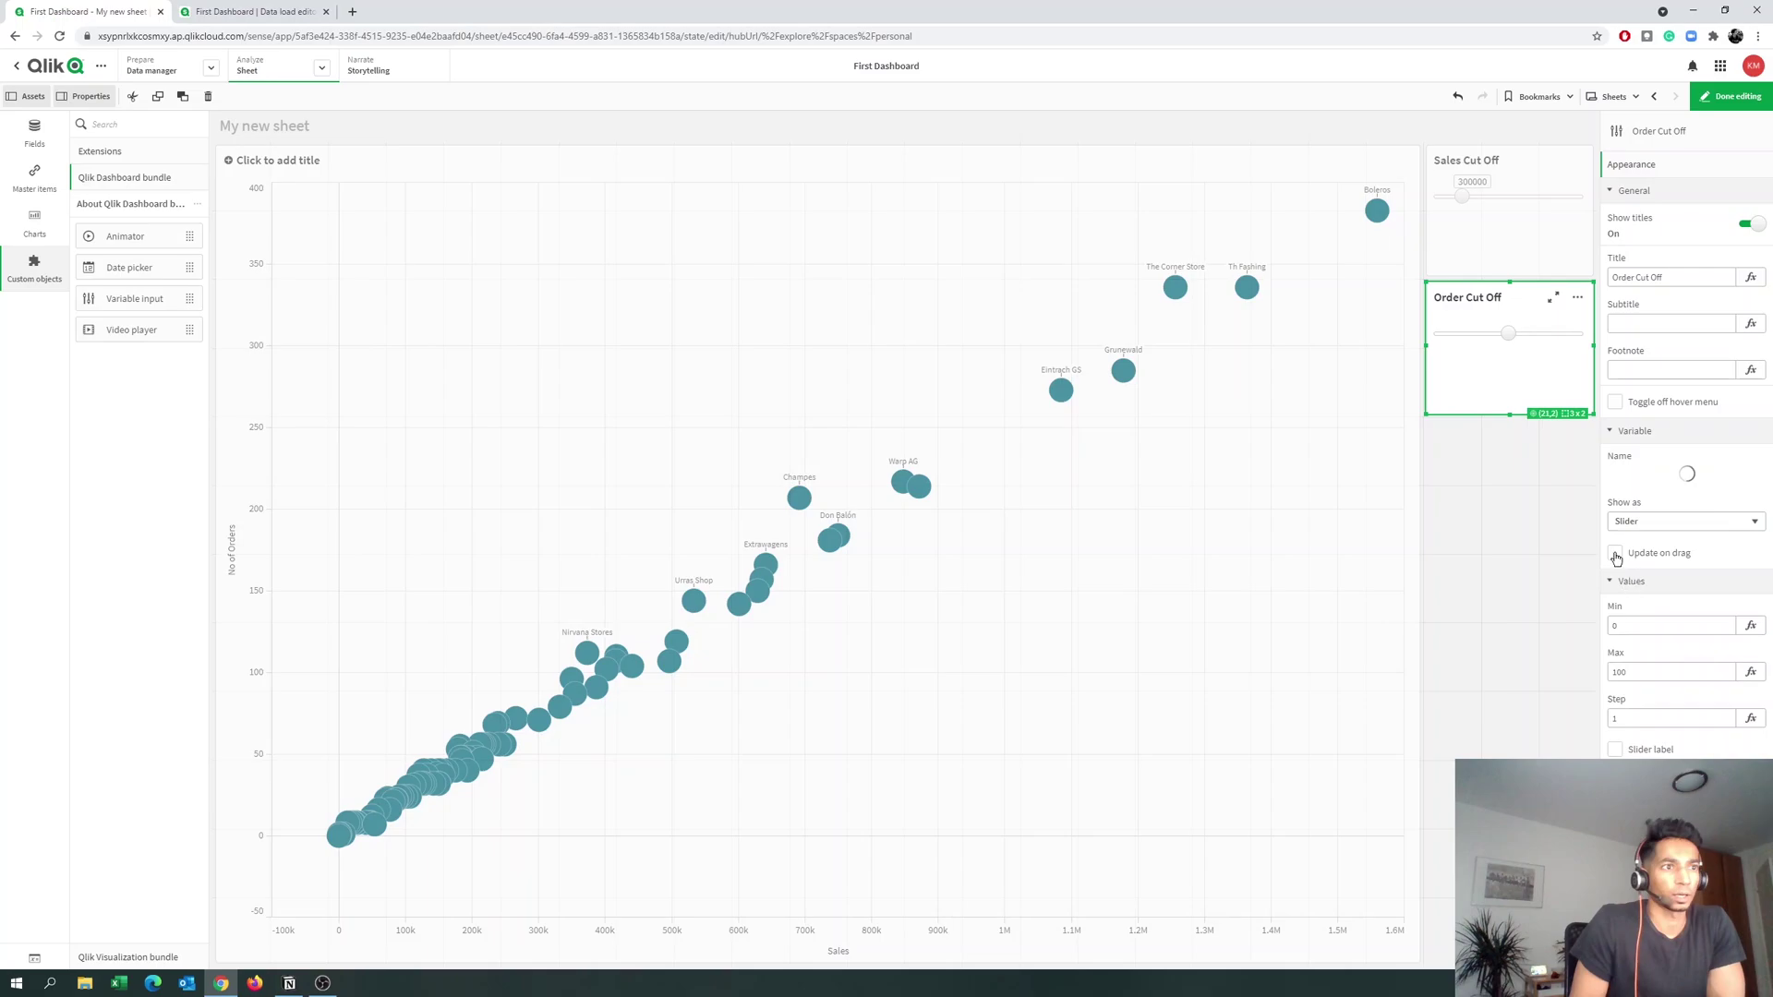
# Set the Order Cut Off slider's maximum to 600 and step to 100, and turn on its slider label.
pyautogui.click(1631, 672)
pyautogui.doubleClick(1632, 673)
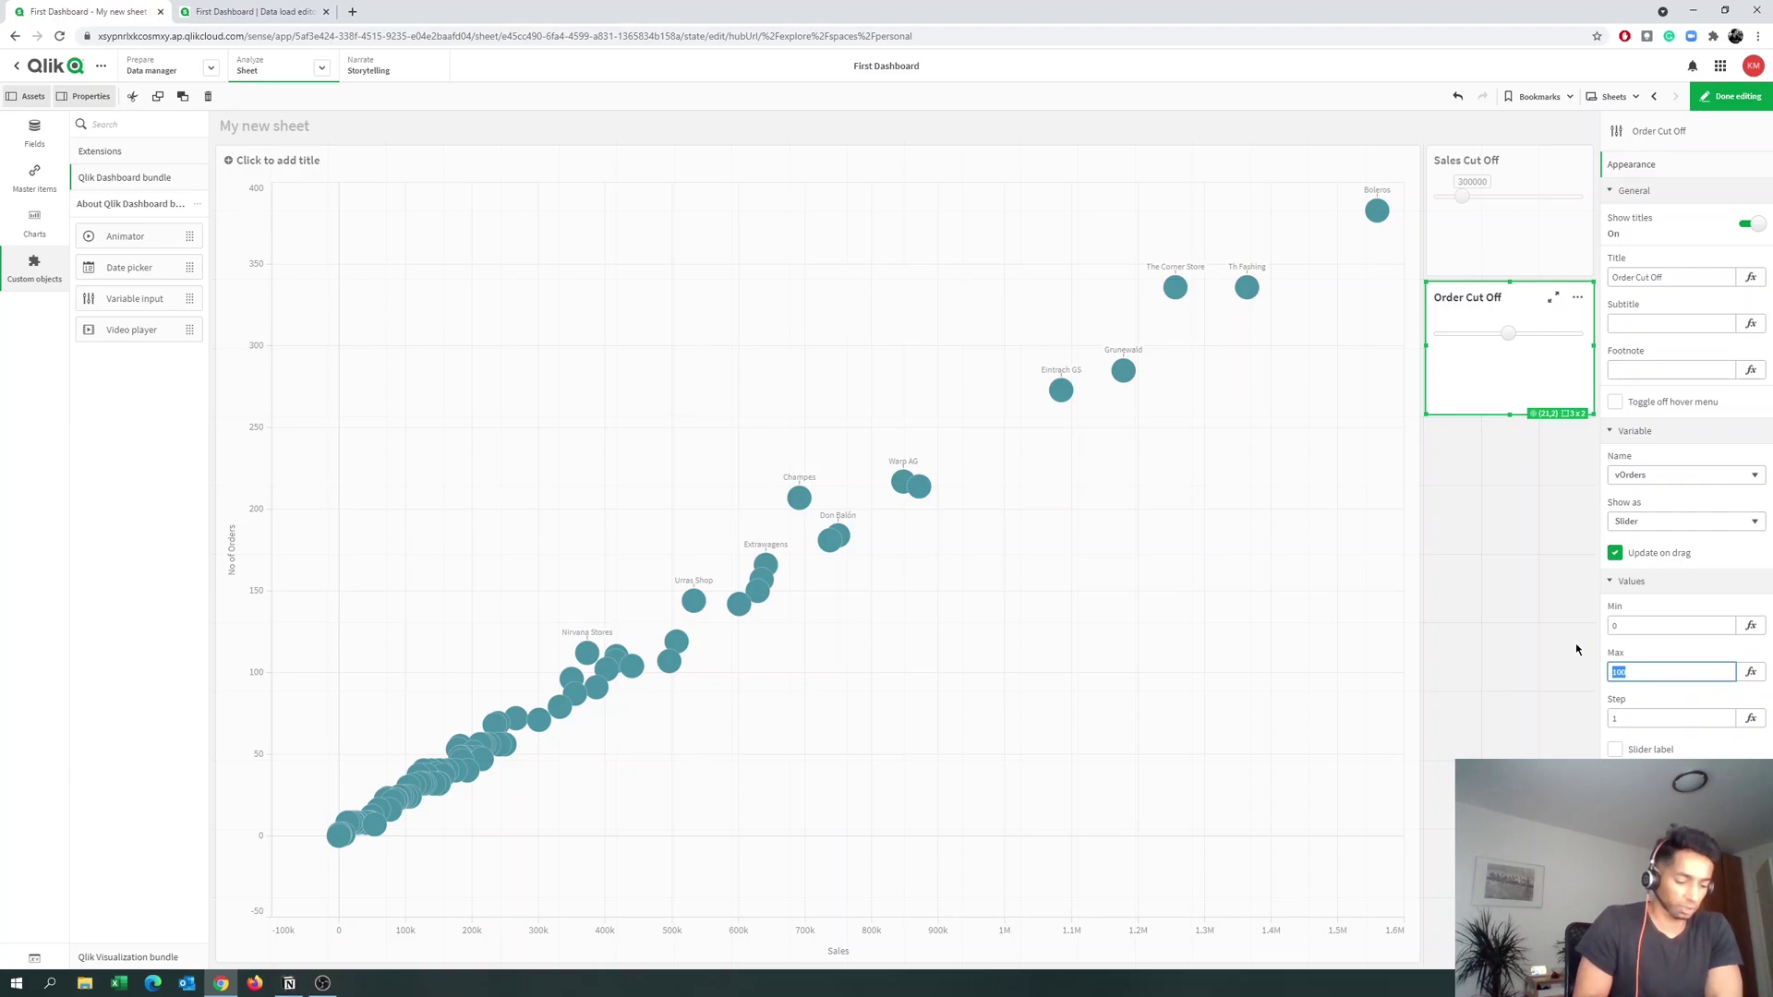
pyautogui.write('600')
pyautogui.press('Tab')
pyautogui.write('100')
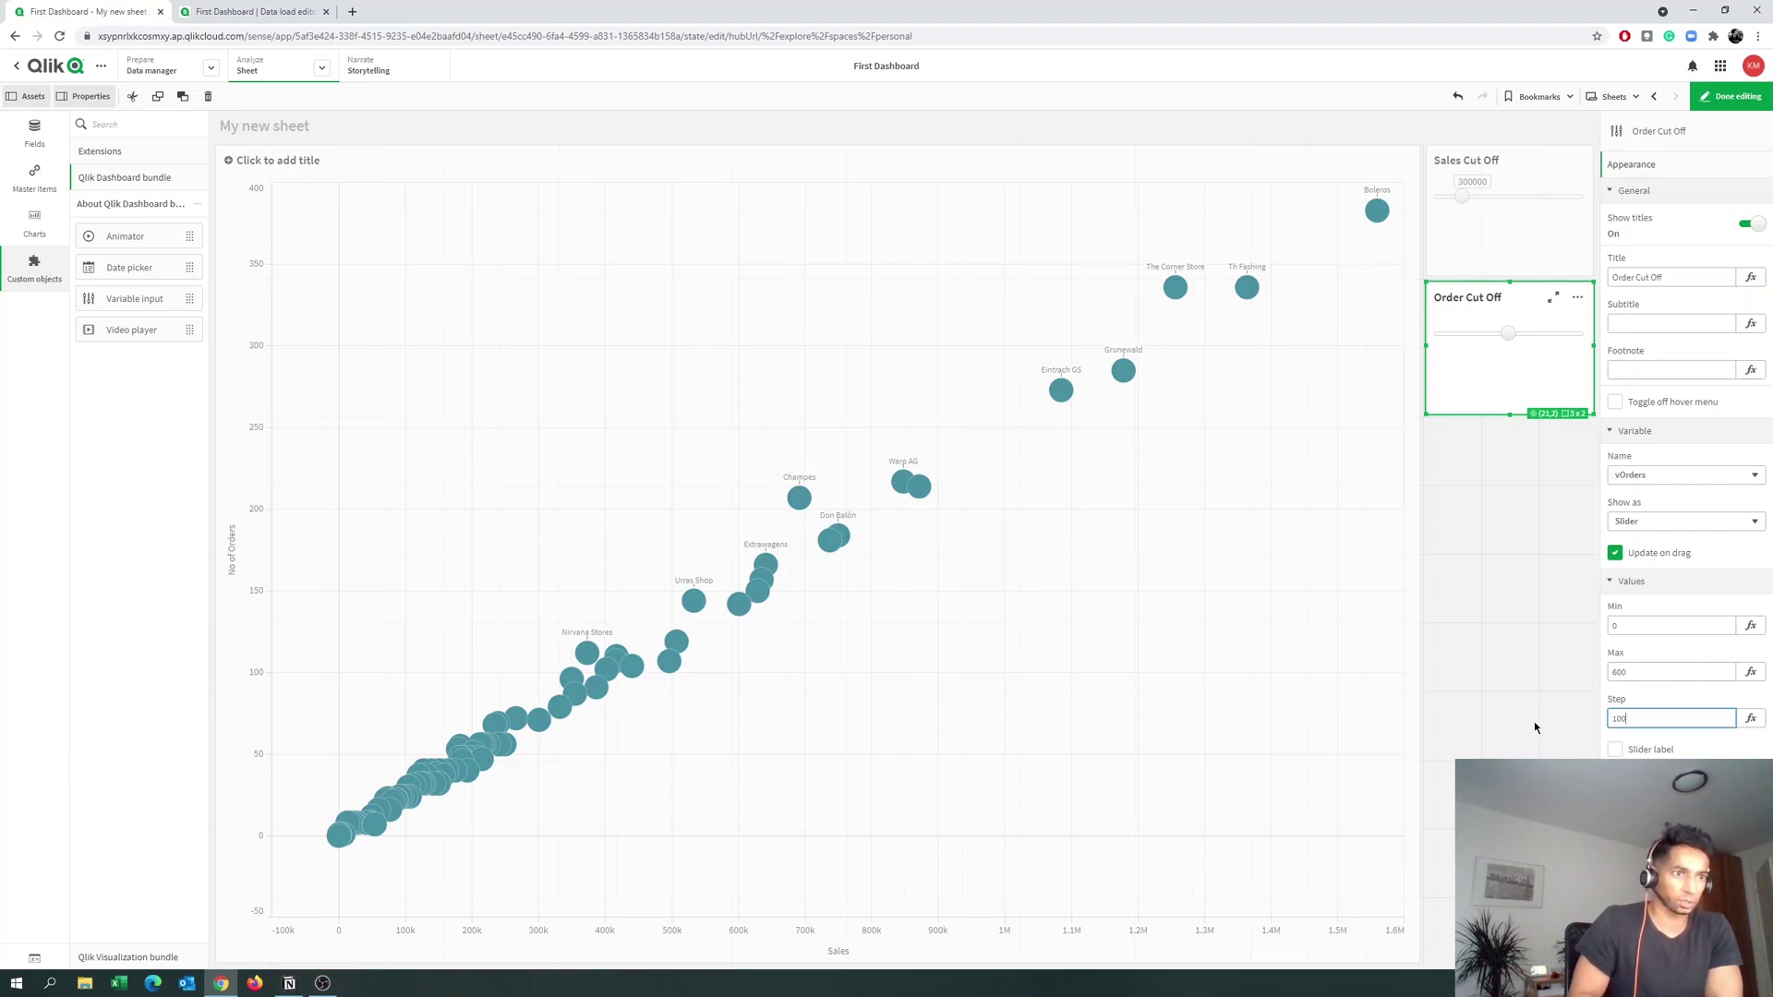
pyautogui.click(1615, 750)
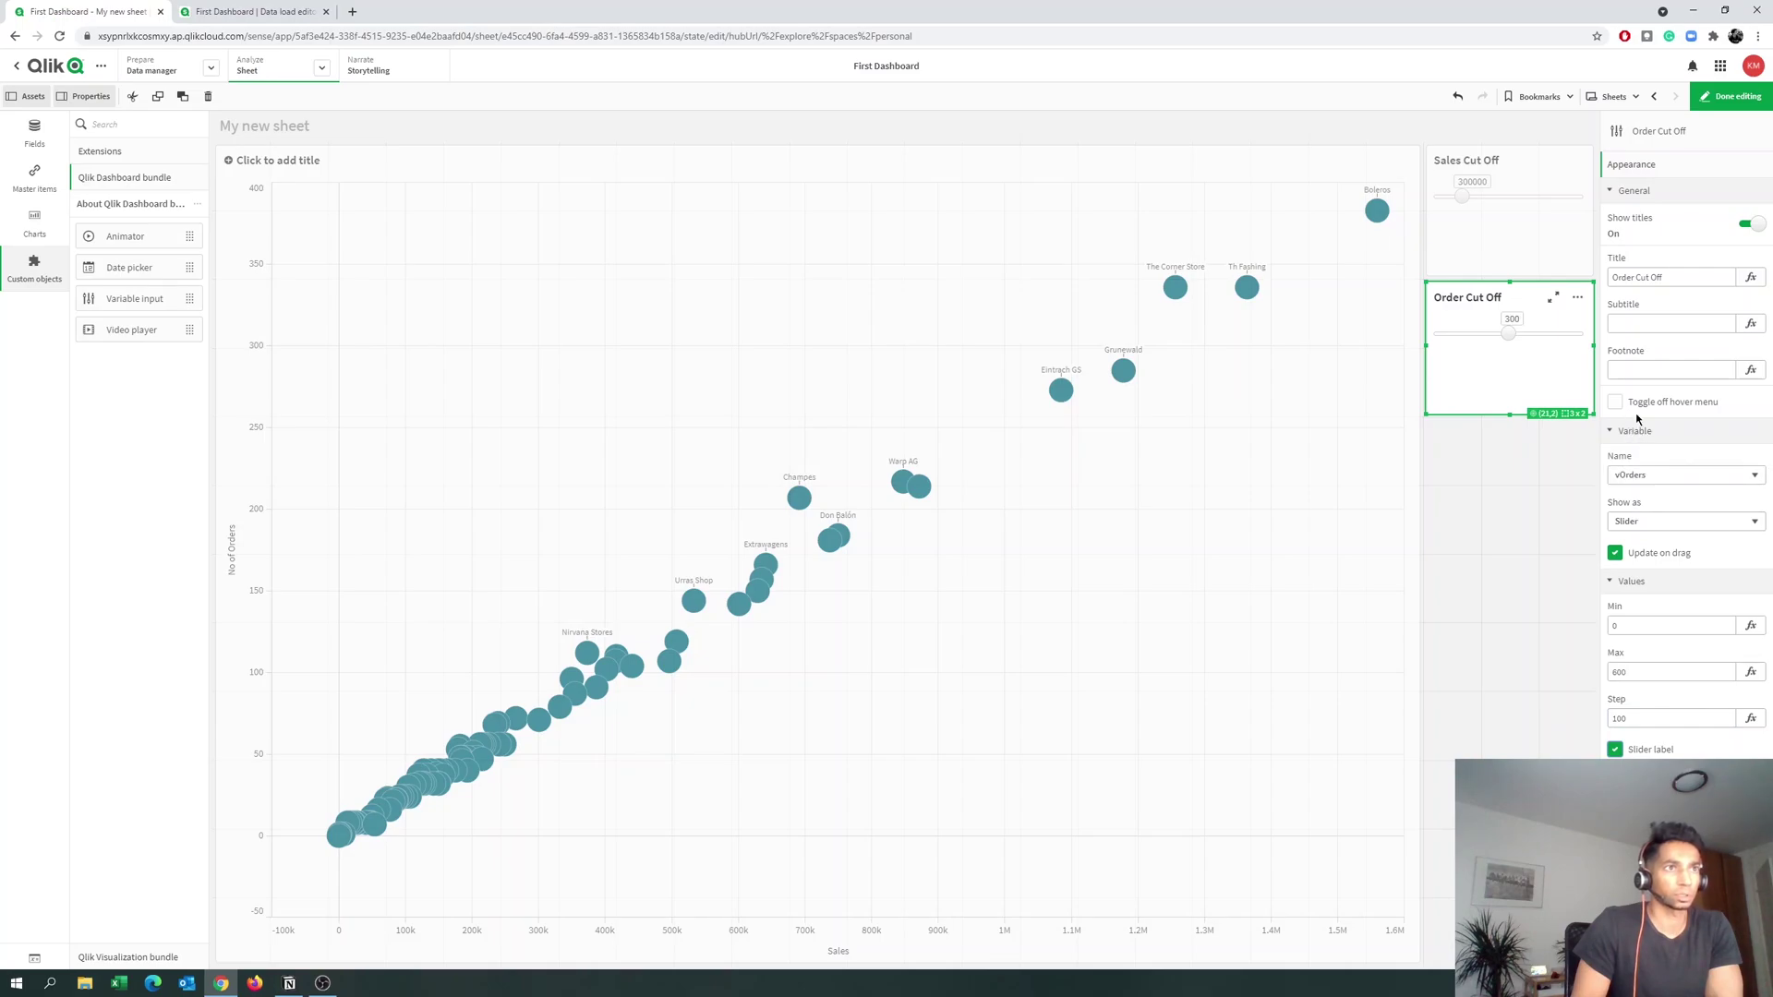
# Test both sliders outside edit mode, leaving Sales Cut Off at 400000 and Order Cut Off at 100, and return to editing the sheet.
pyautogui.click(1729, 100)
pyautogui.moveTo(1595, 197); pyautogui.dragTo(1693, 197)
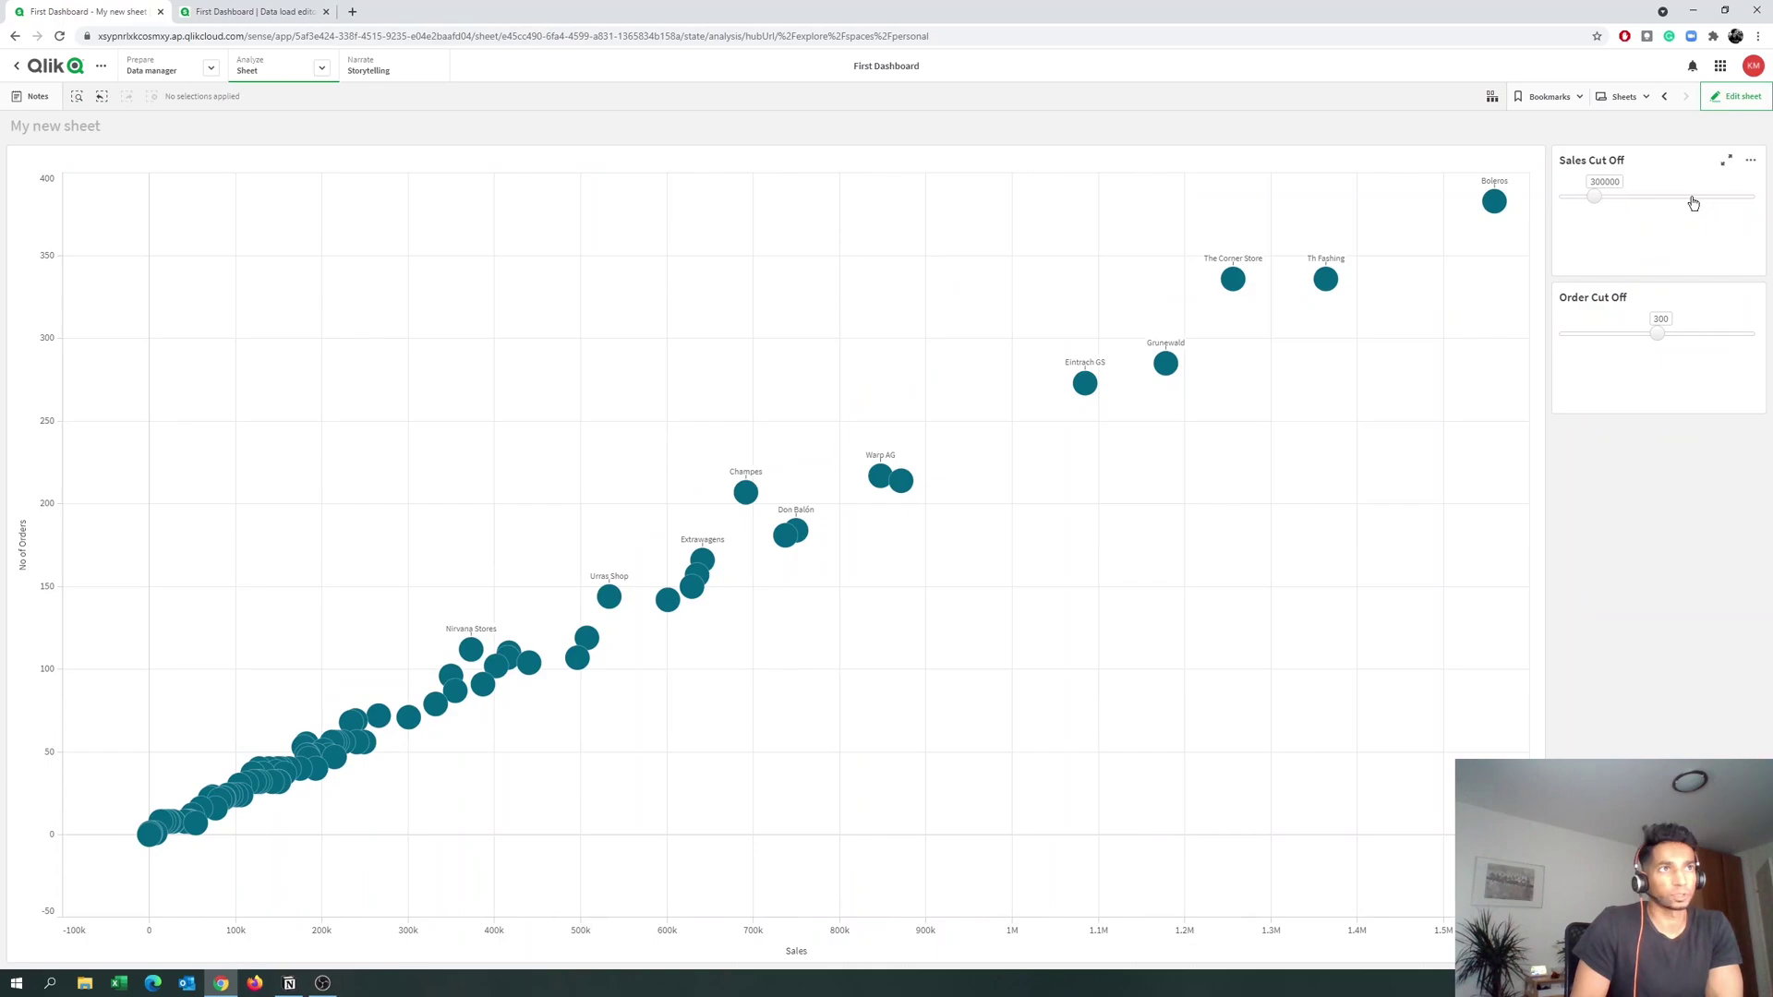
pyautogui.click(1607, 197)
pyautogui.click(1577, 200)
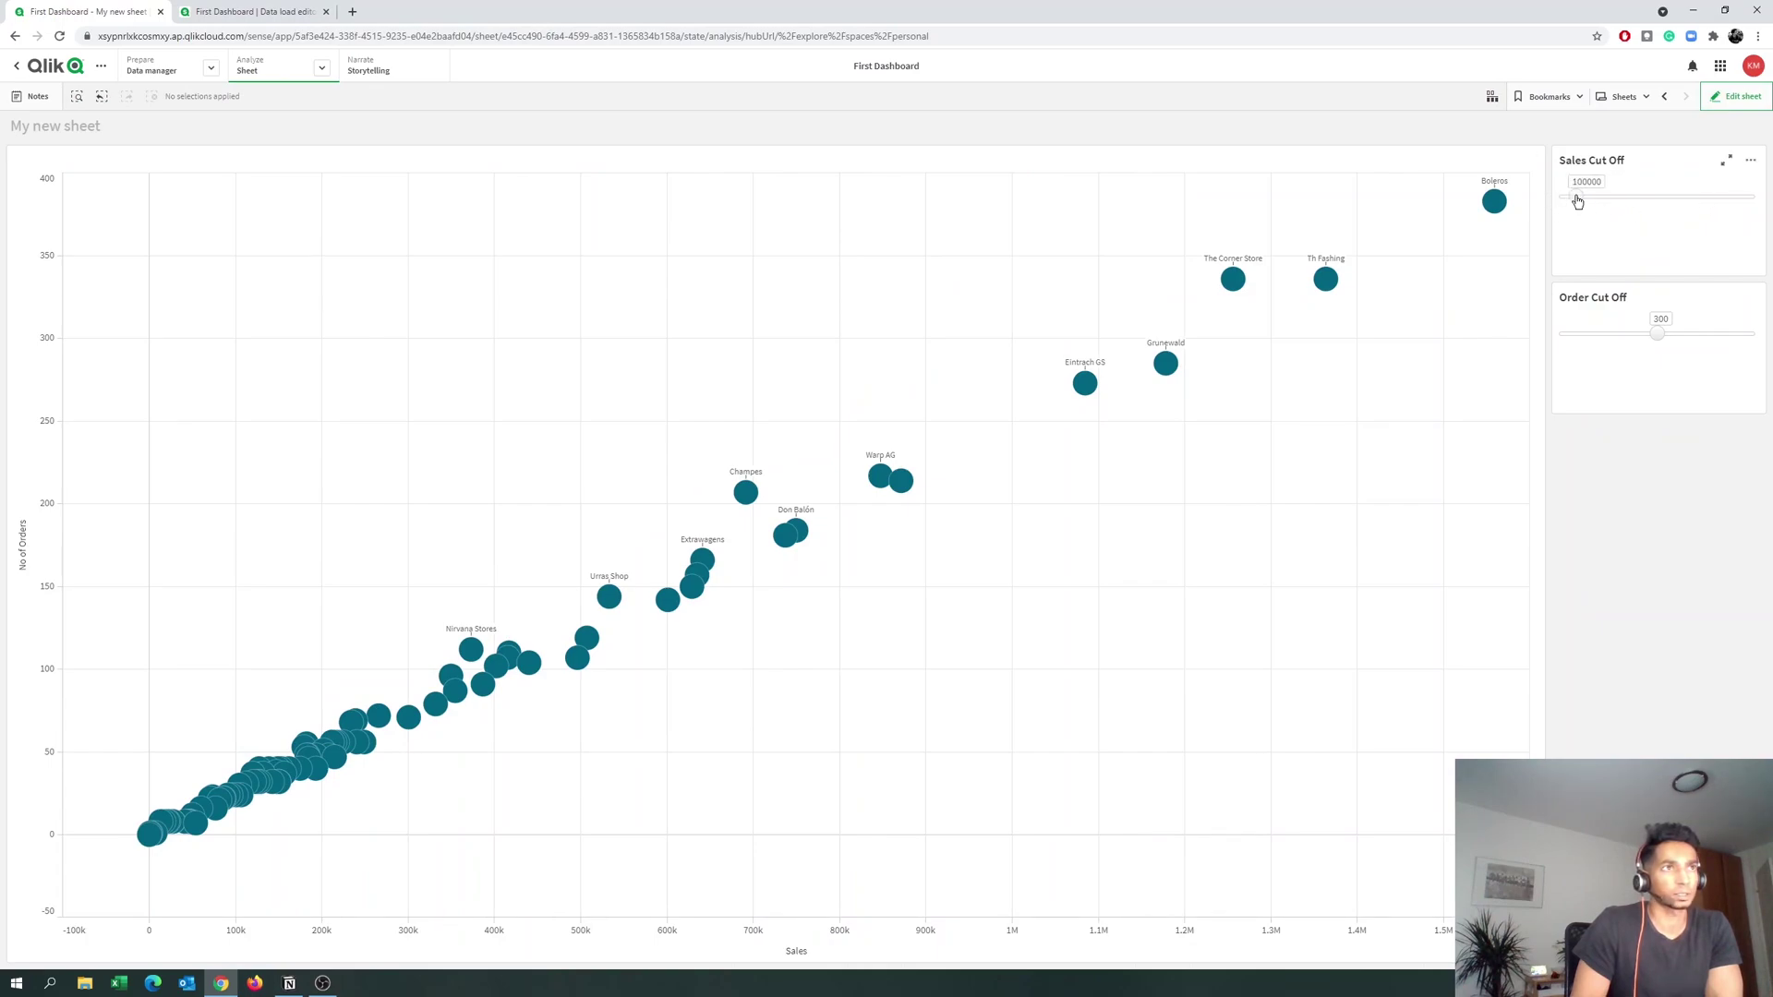
pyautogui.click(1603, 199)
pyautogui.click(1605, 336)
pyautogui.click(1592, 337)
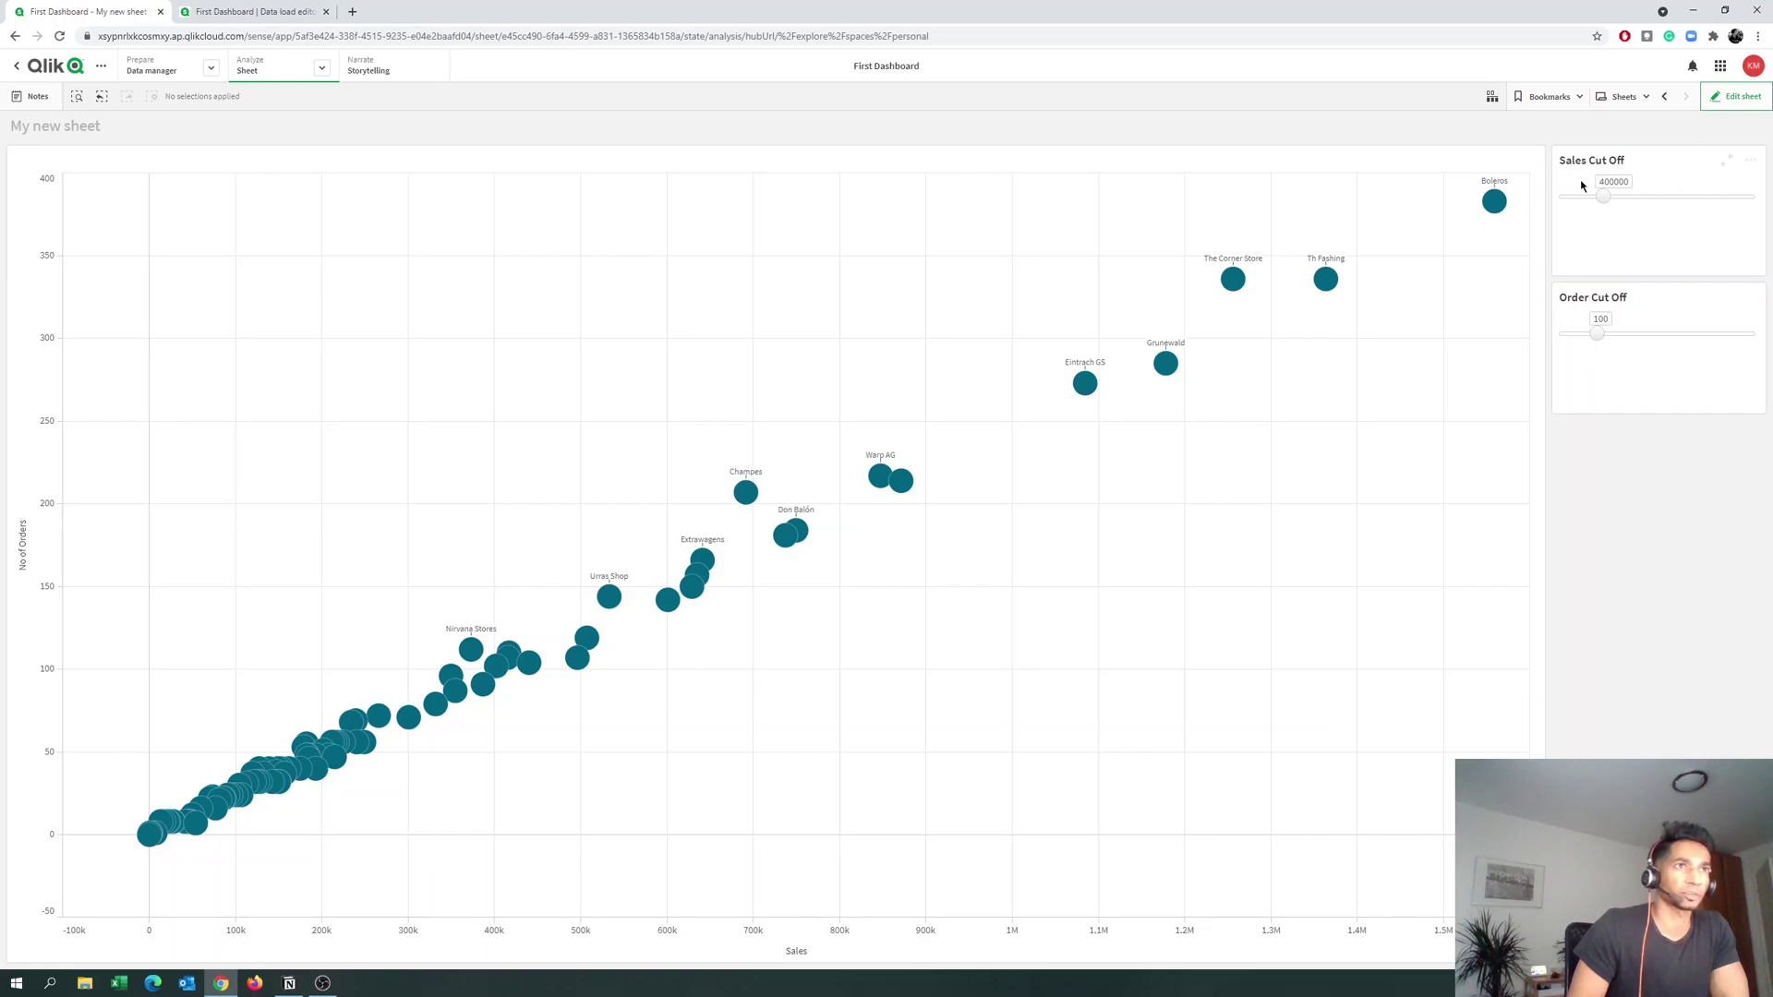
pyautogui.click(1735, 97)
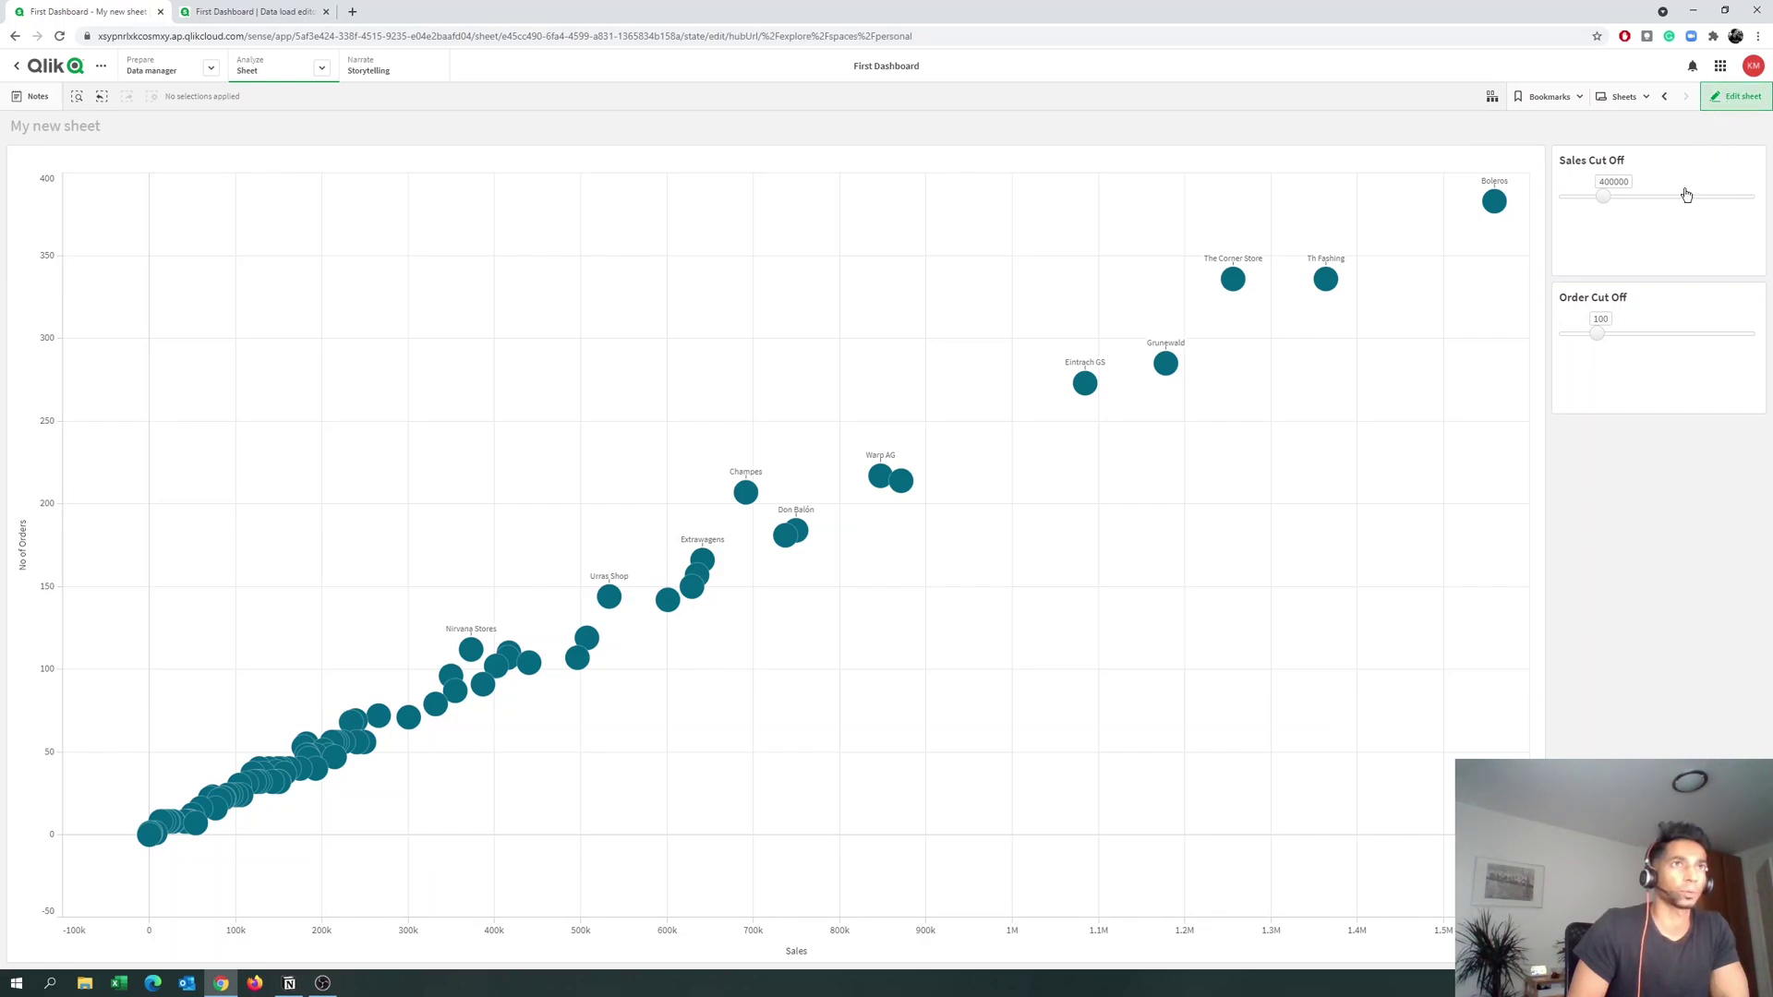
# Select the scatter plot and add an X-axis reference line to it.
pyautogui.click(1468, 314)
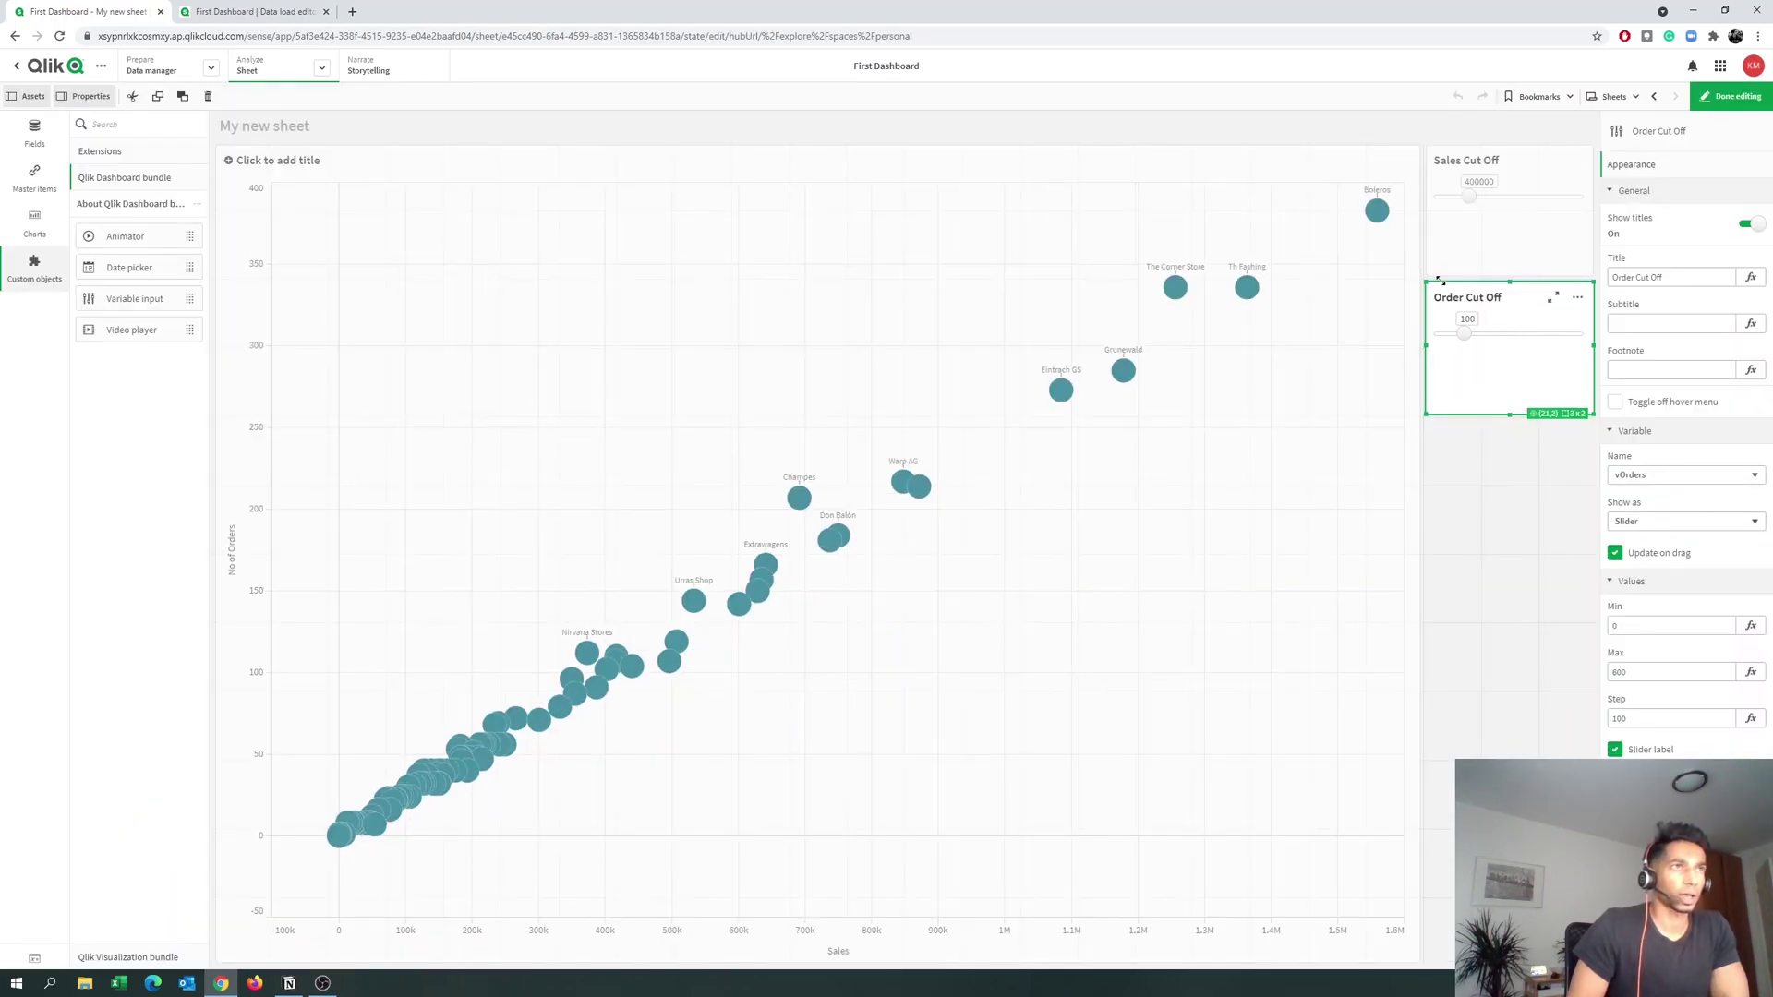
pyautogui.click(1219, 337)
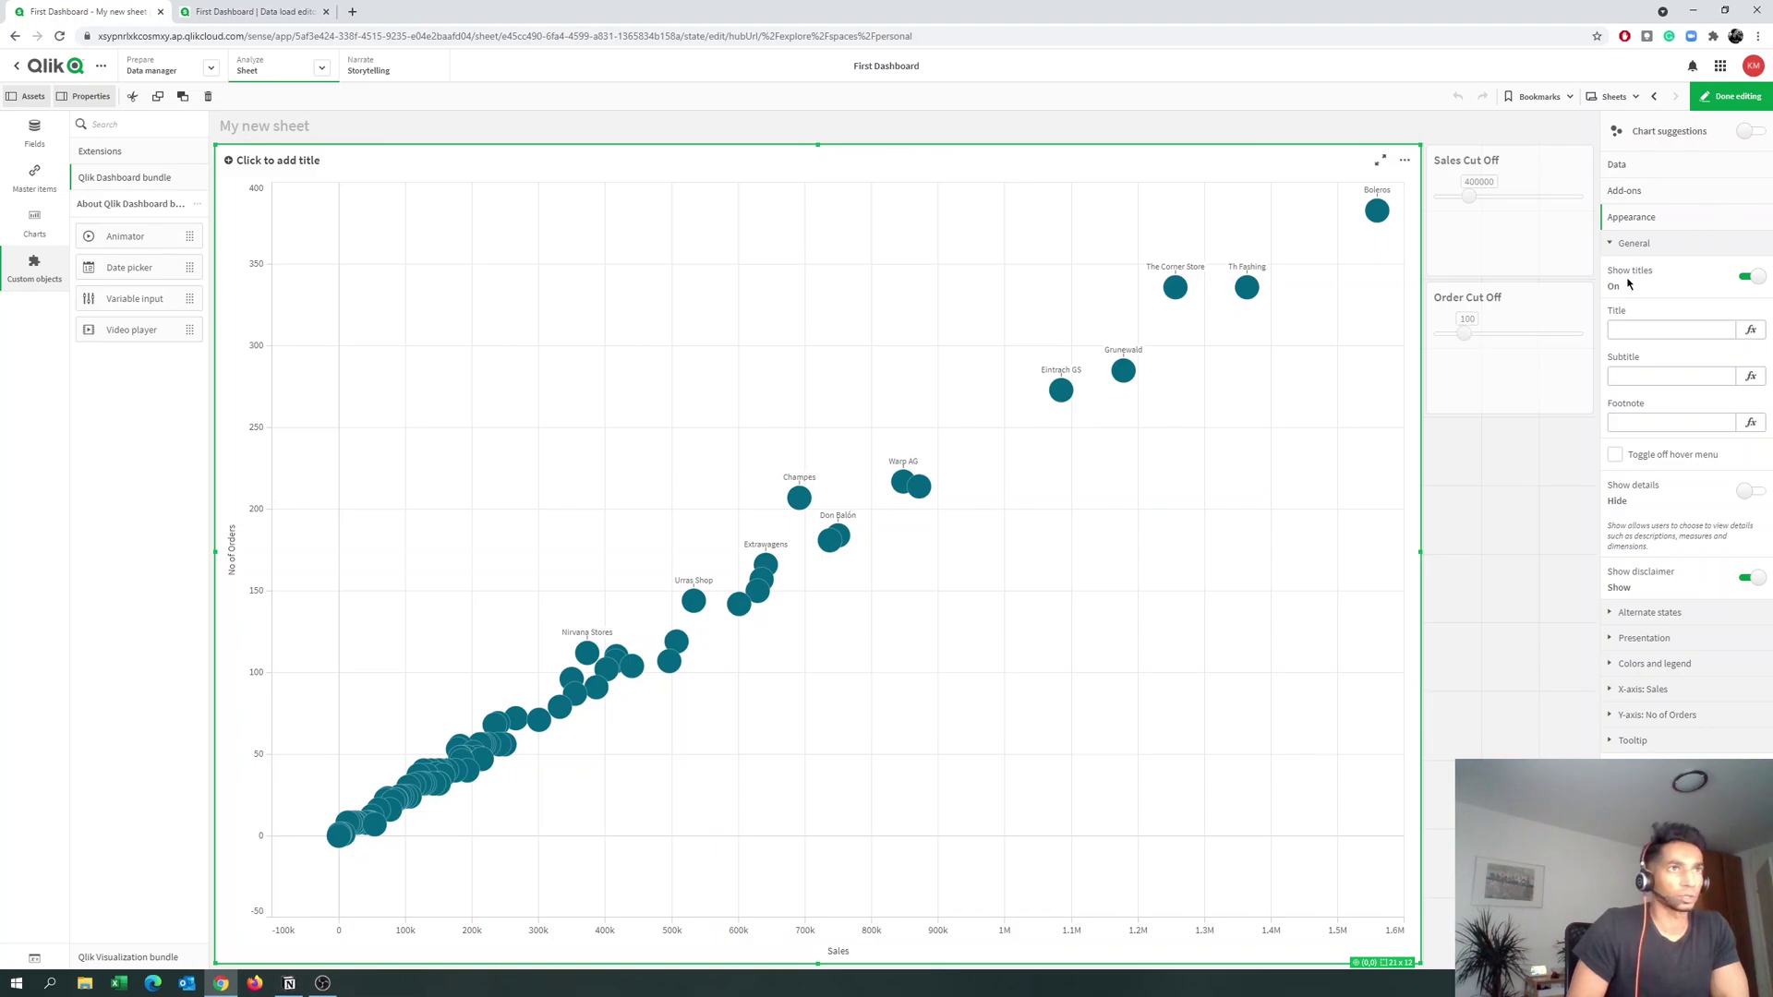
pyautogui.click(1625, 244)
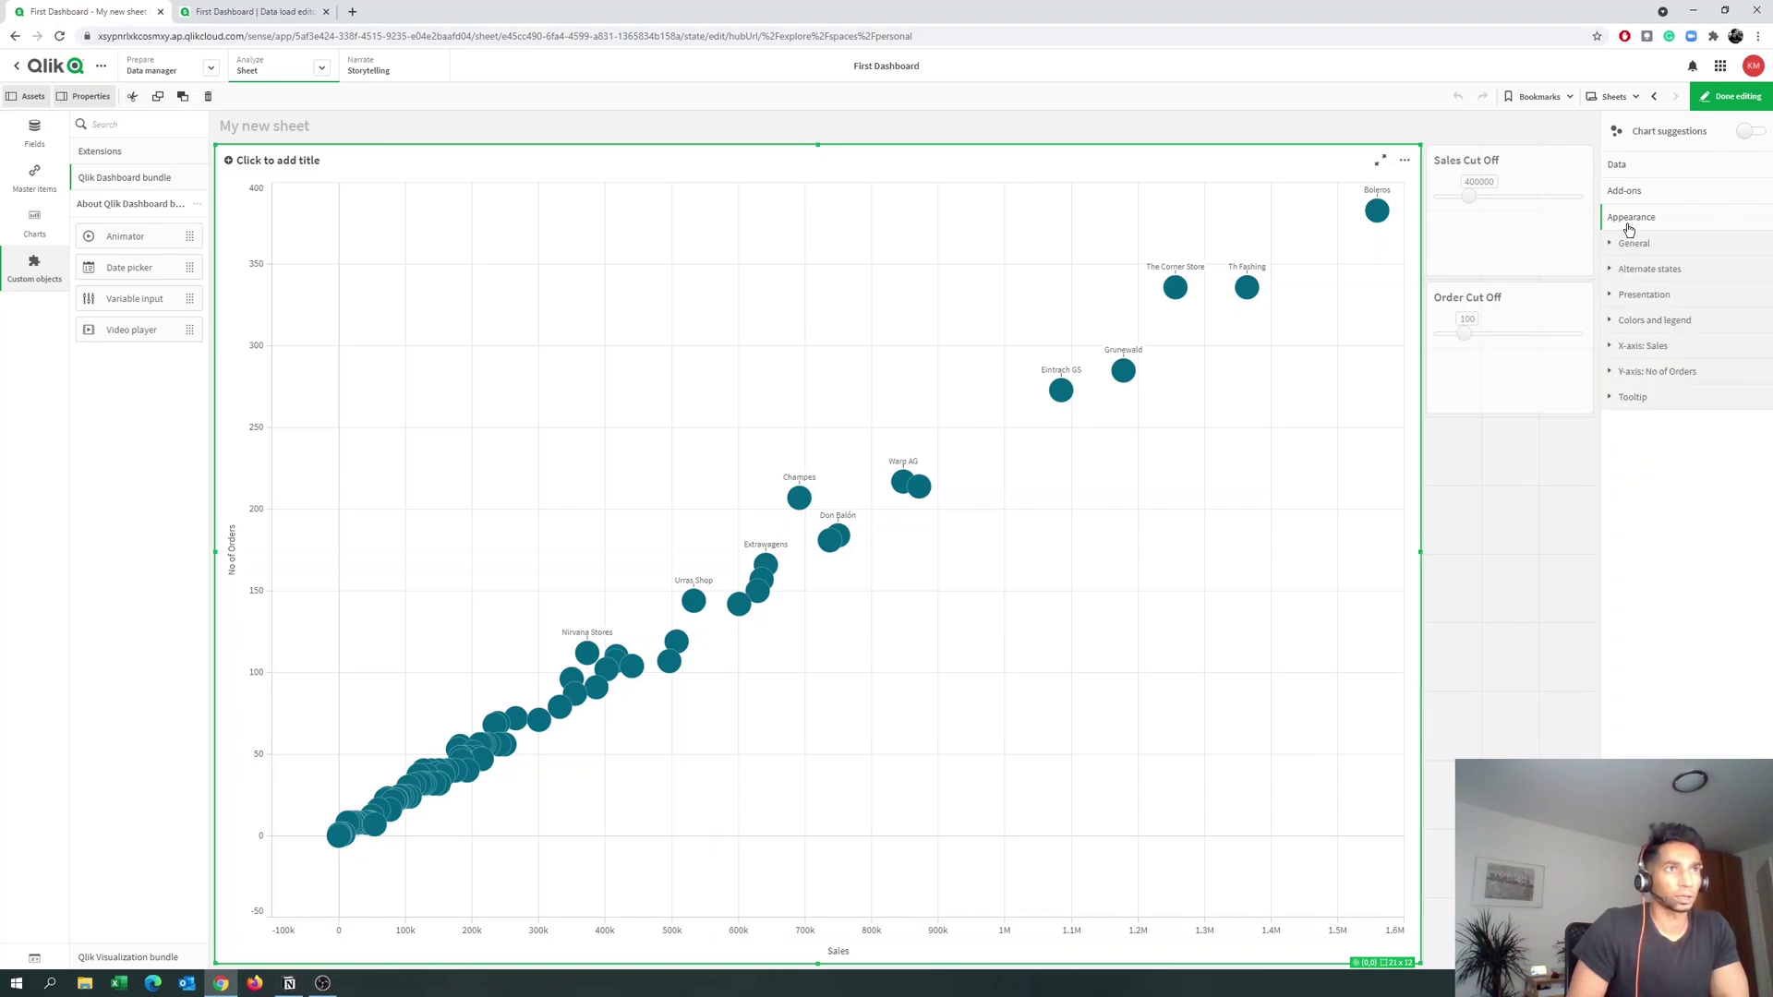
pyautogui.click(1630, 174)
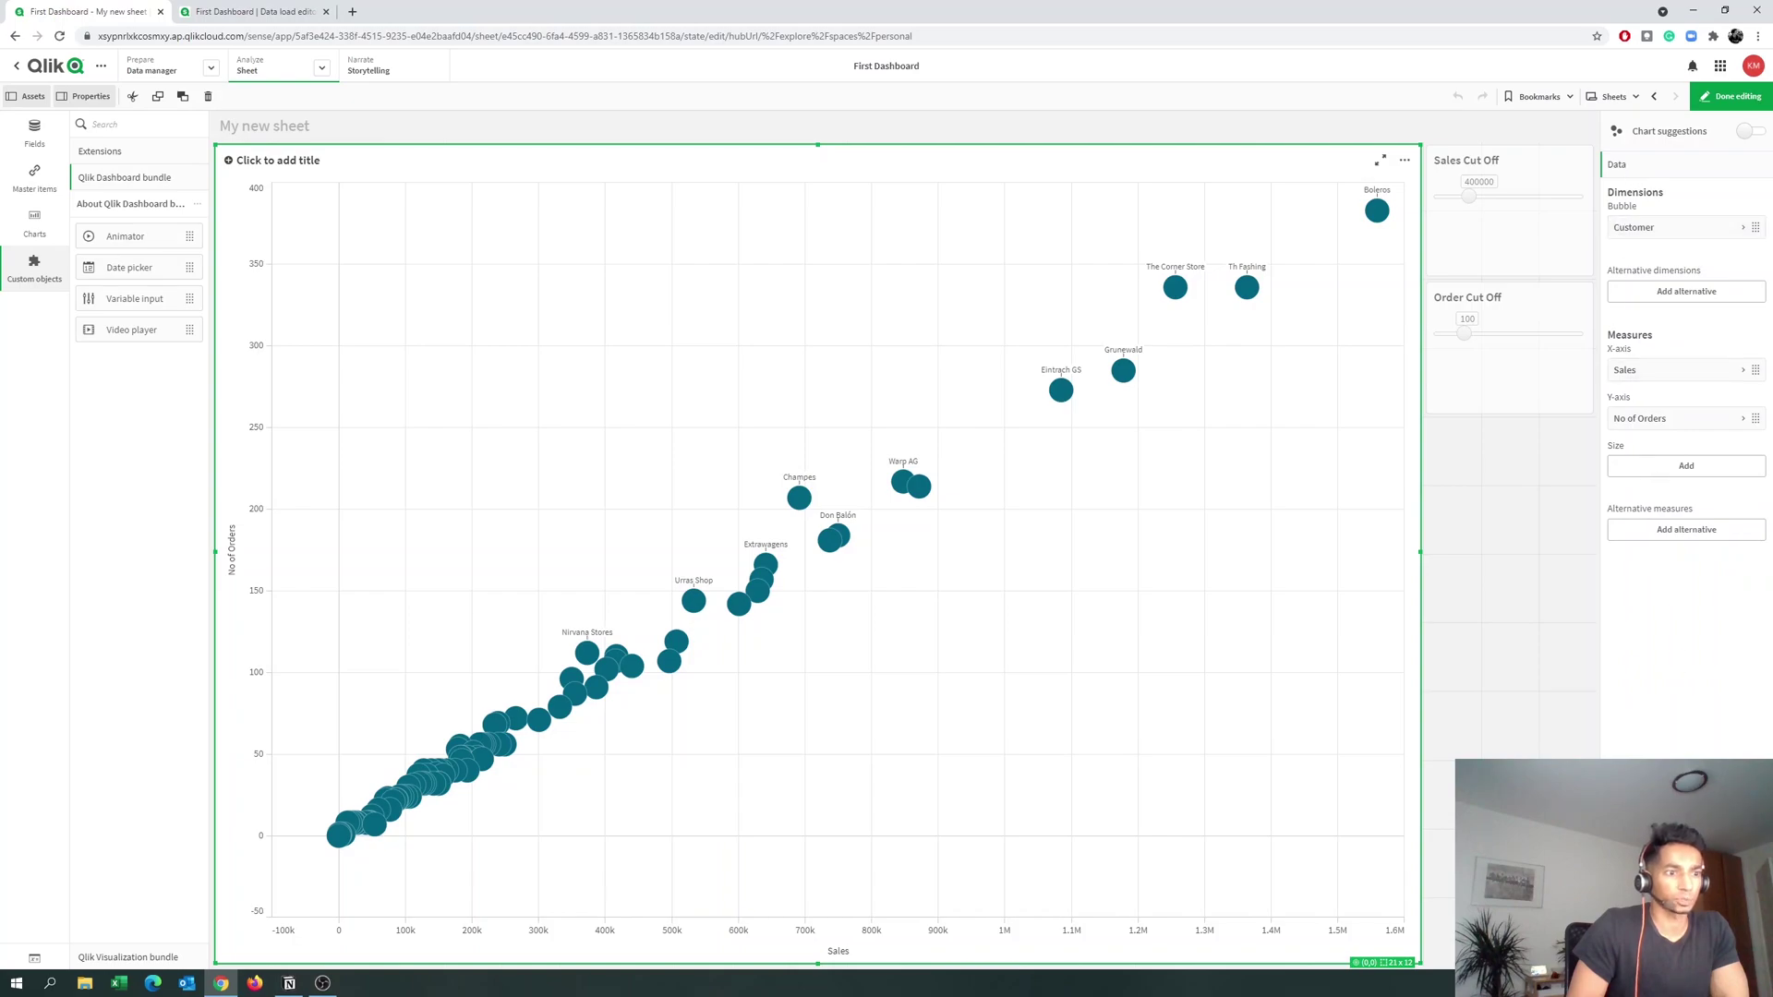
pyautogui.click(1624, 570)
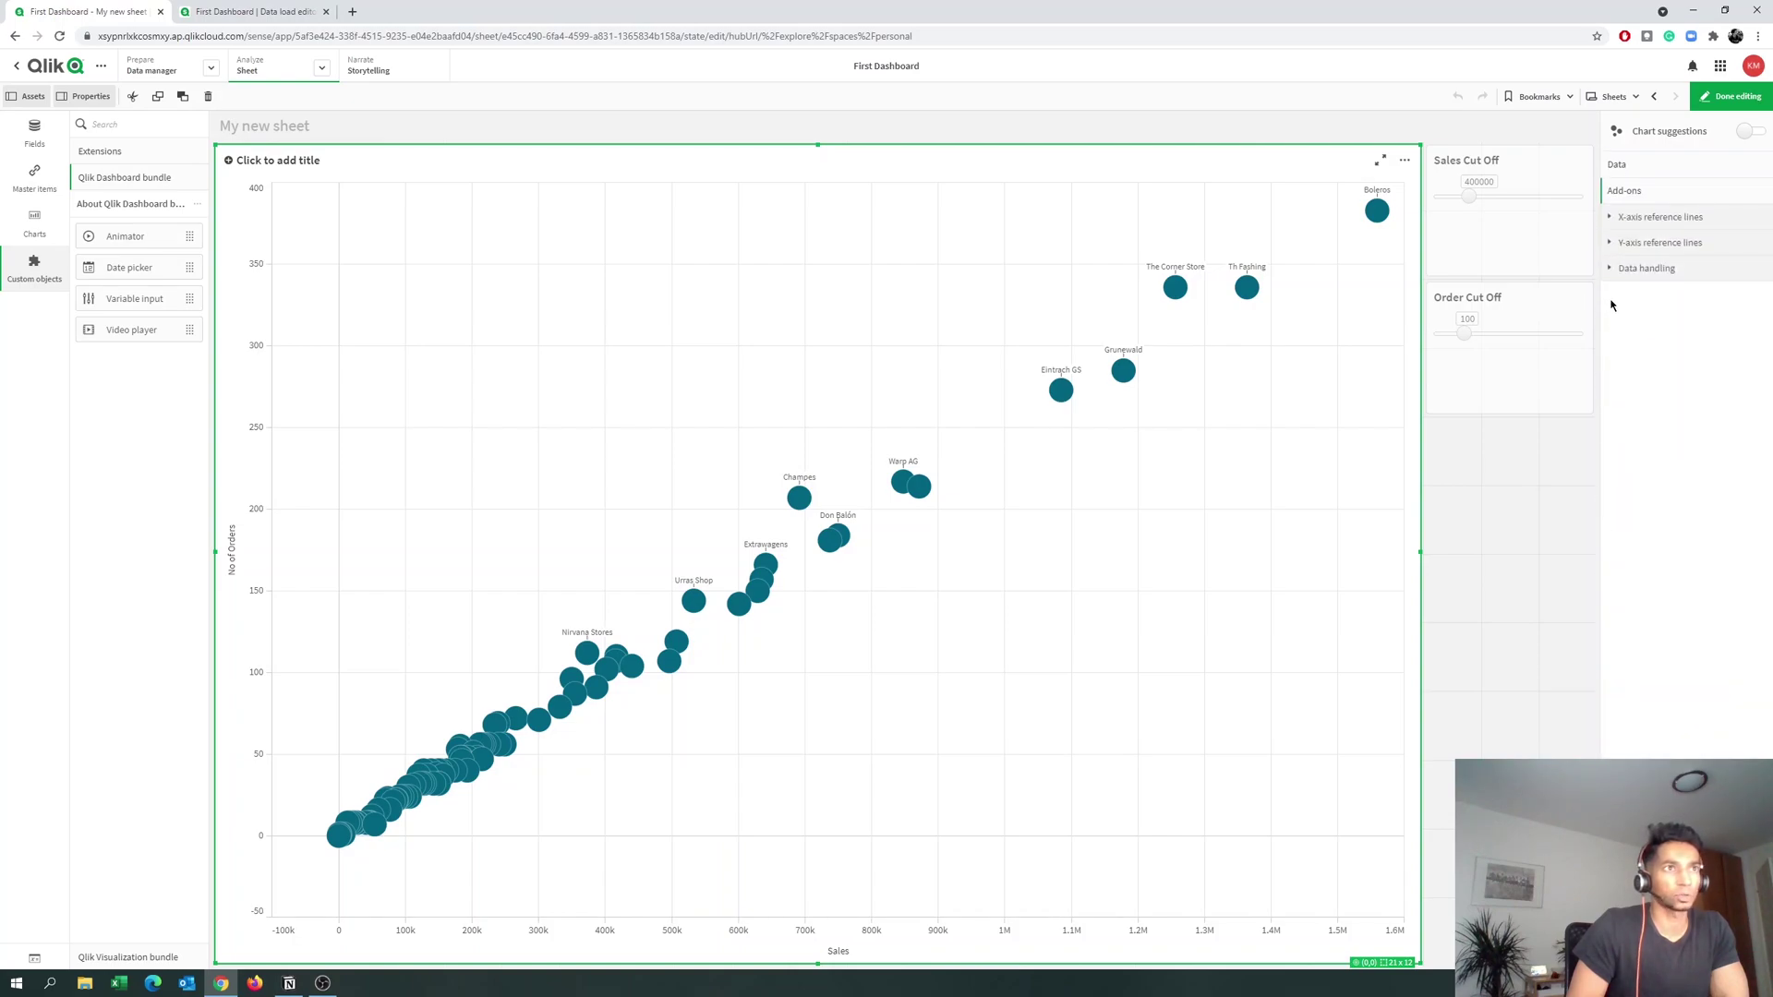
pyautogui.click(1620, 219)
pyautogui.click(1637, 252)
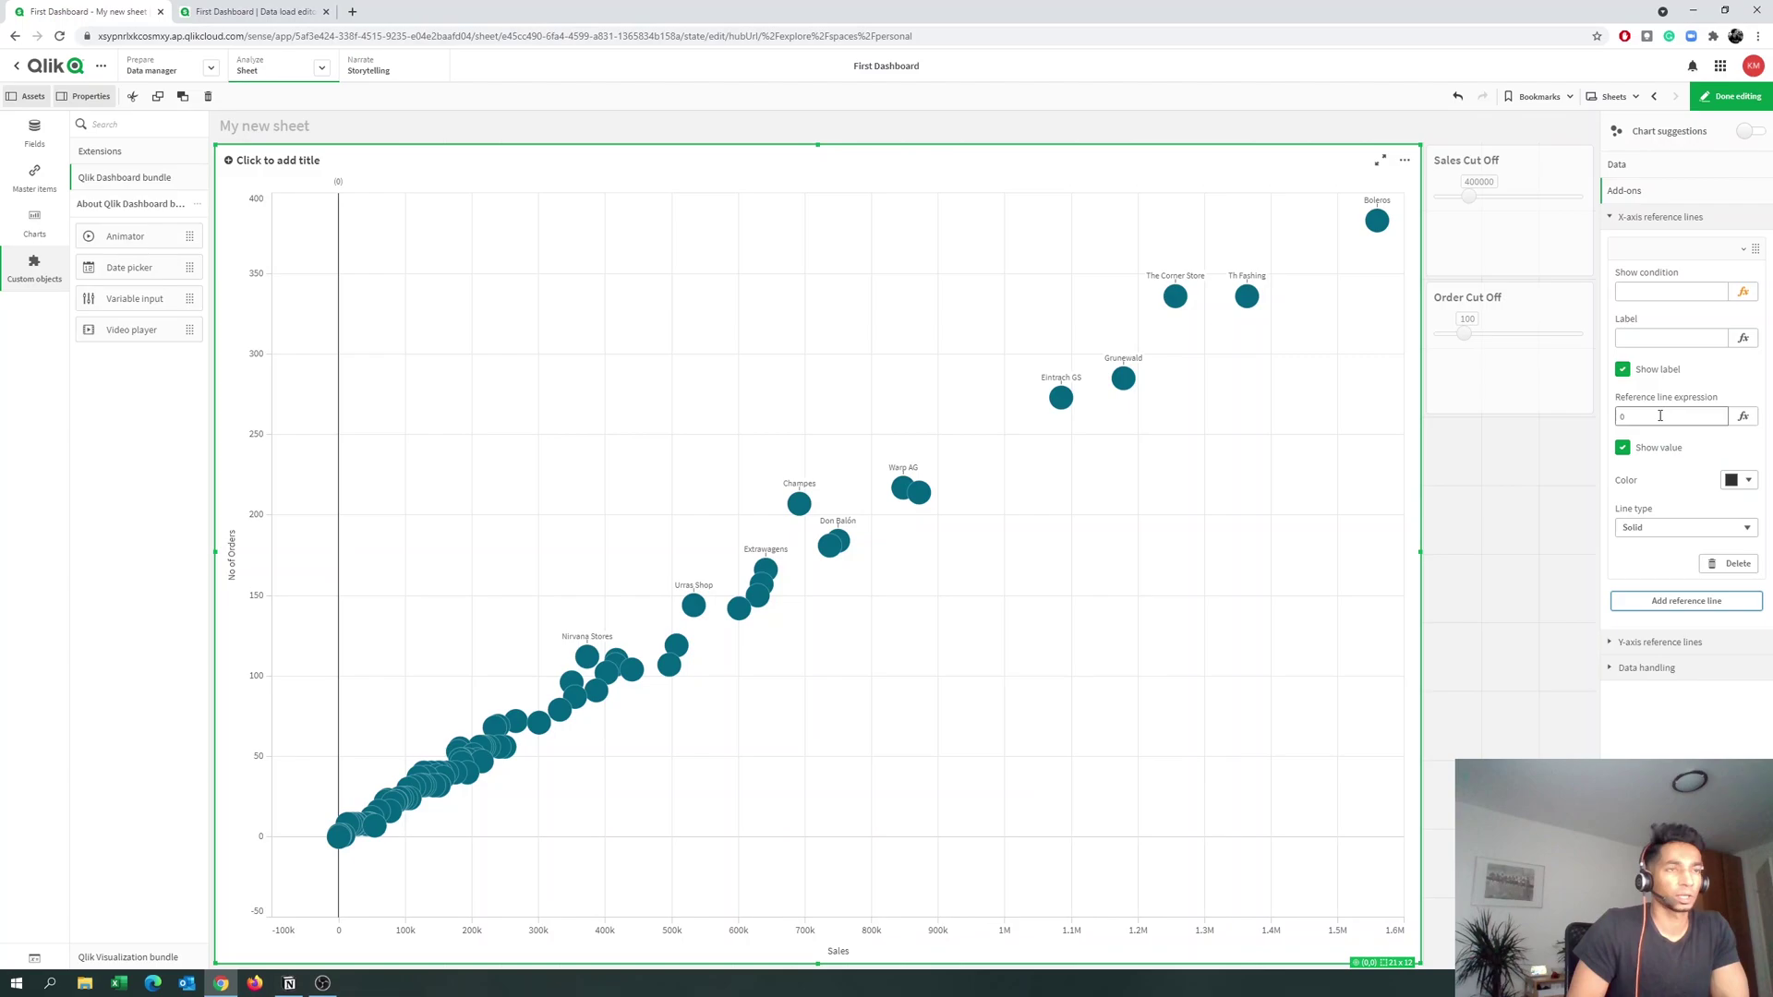
# Set the X-axis reference line's expression to =$(vSales) and collapse its settings.
pyautogui.click(1743, 417)
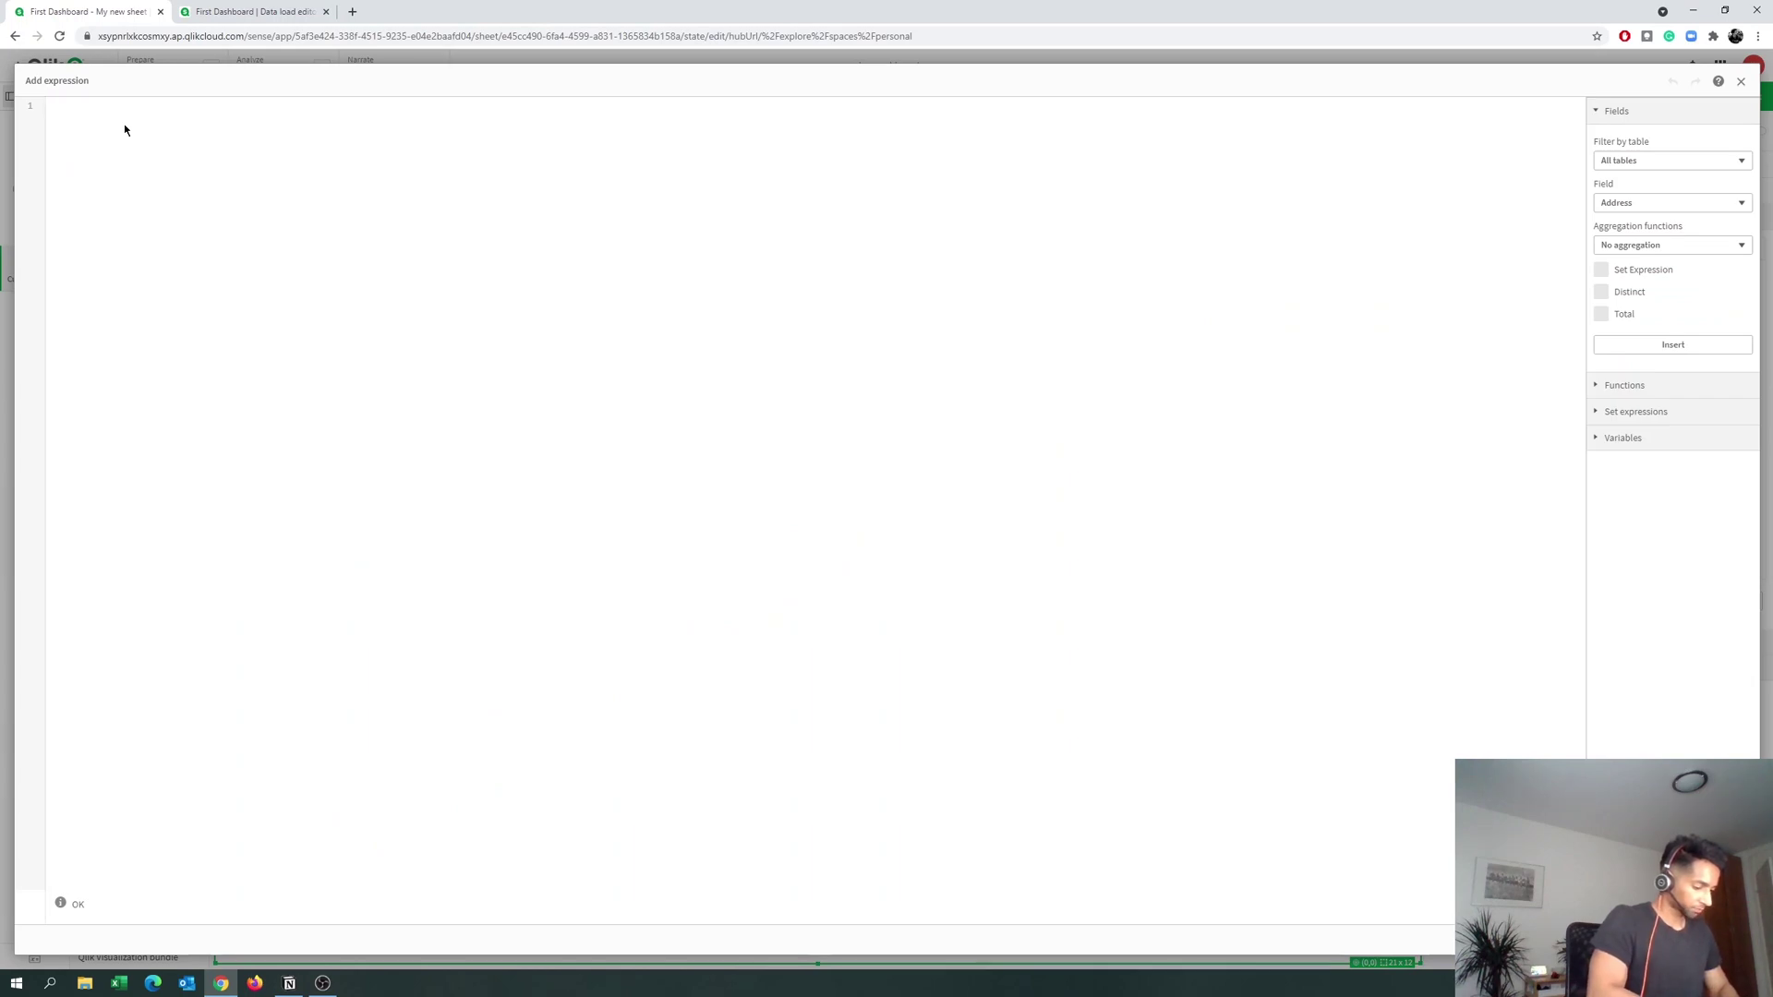
pyautogui.write('=$')
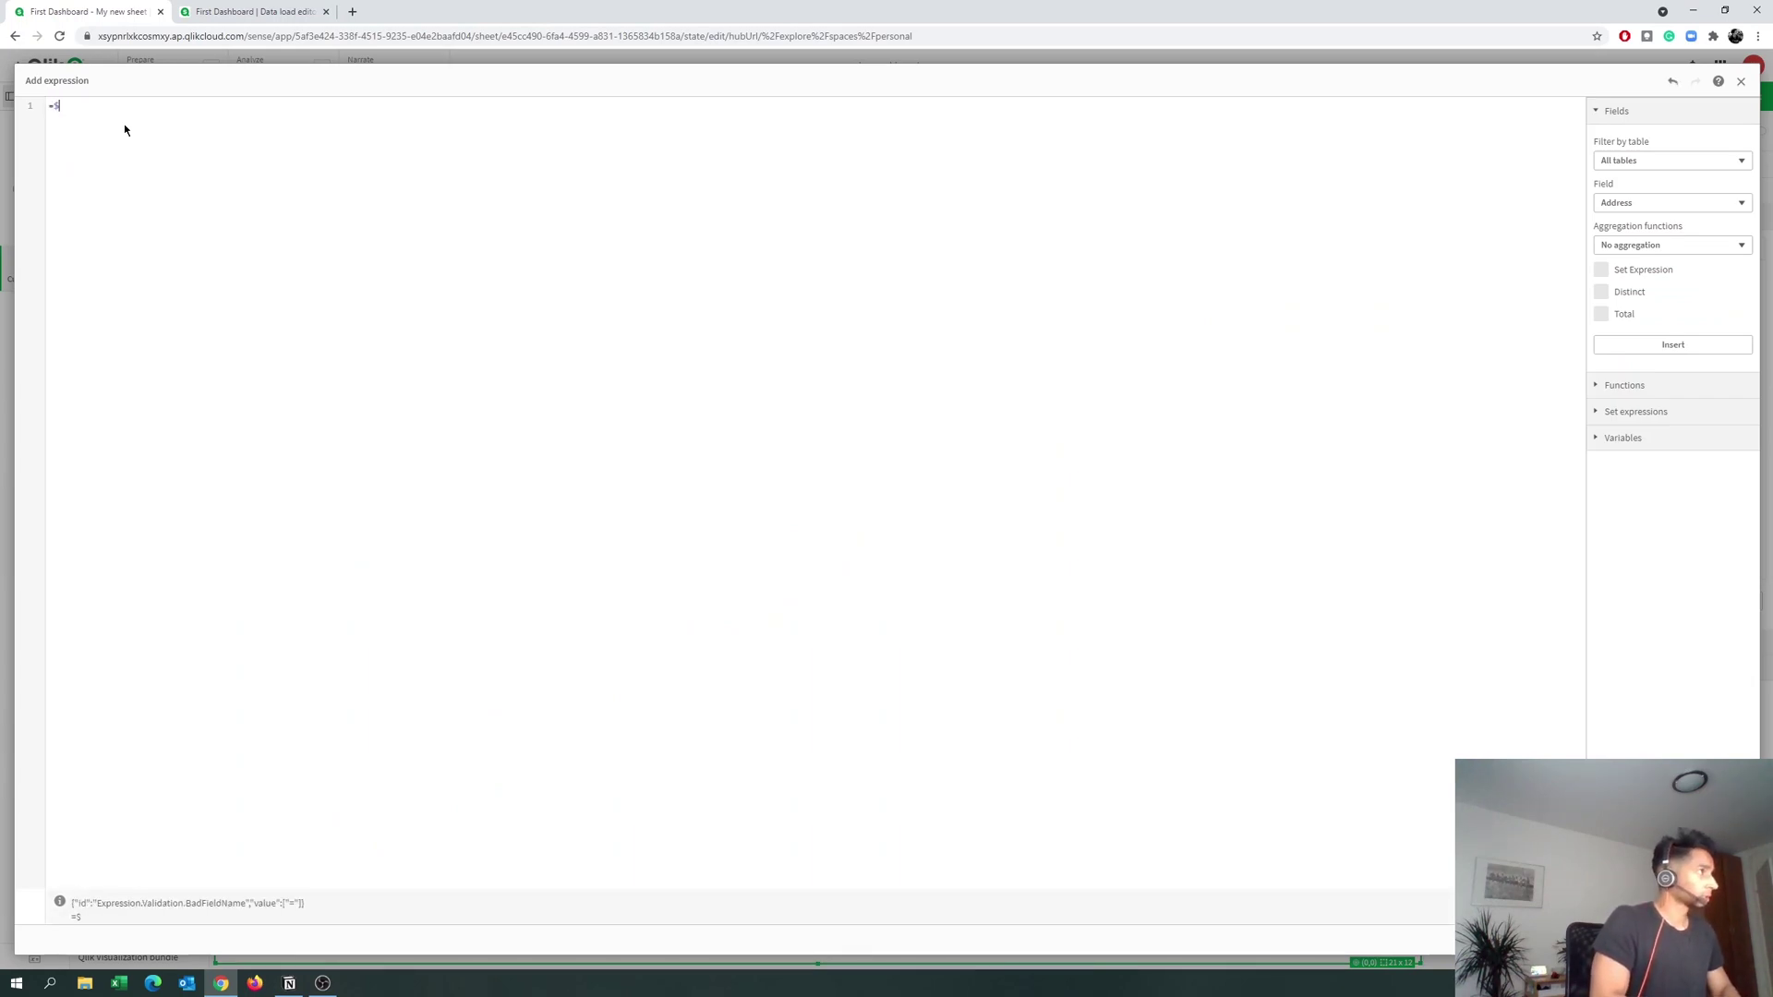
pyautogui.write('(v')
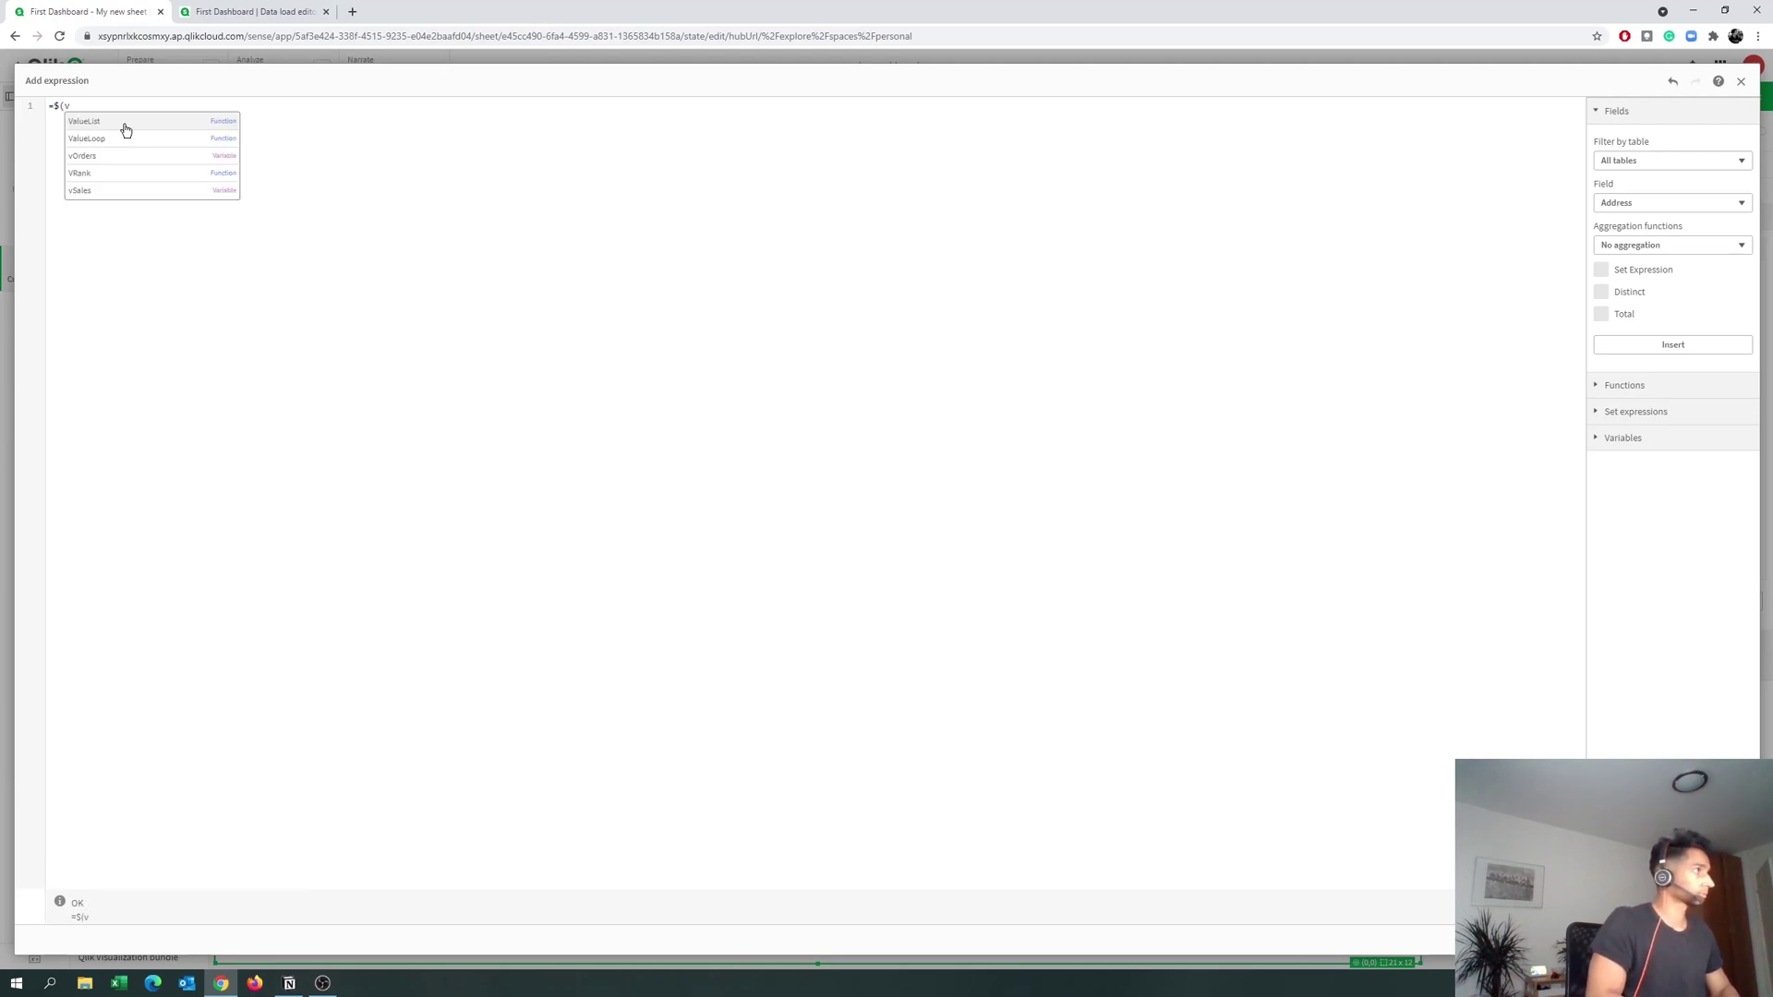
pyautogui.press('Down')
pyautogui.press('Down')
pyautogui.press('Down')
pyautogui.press('Down')
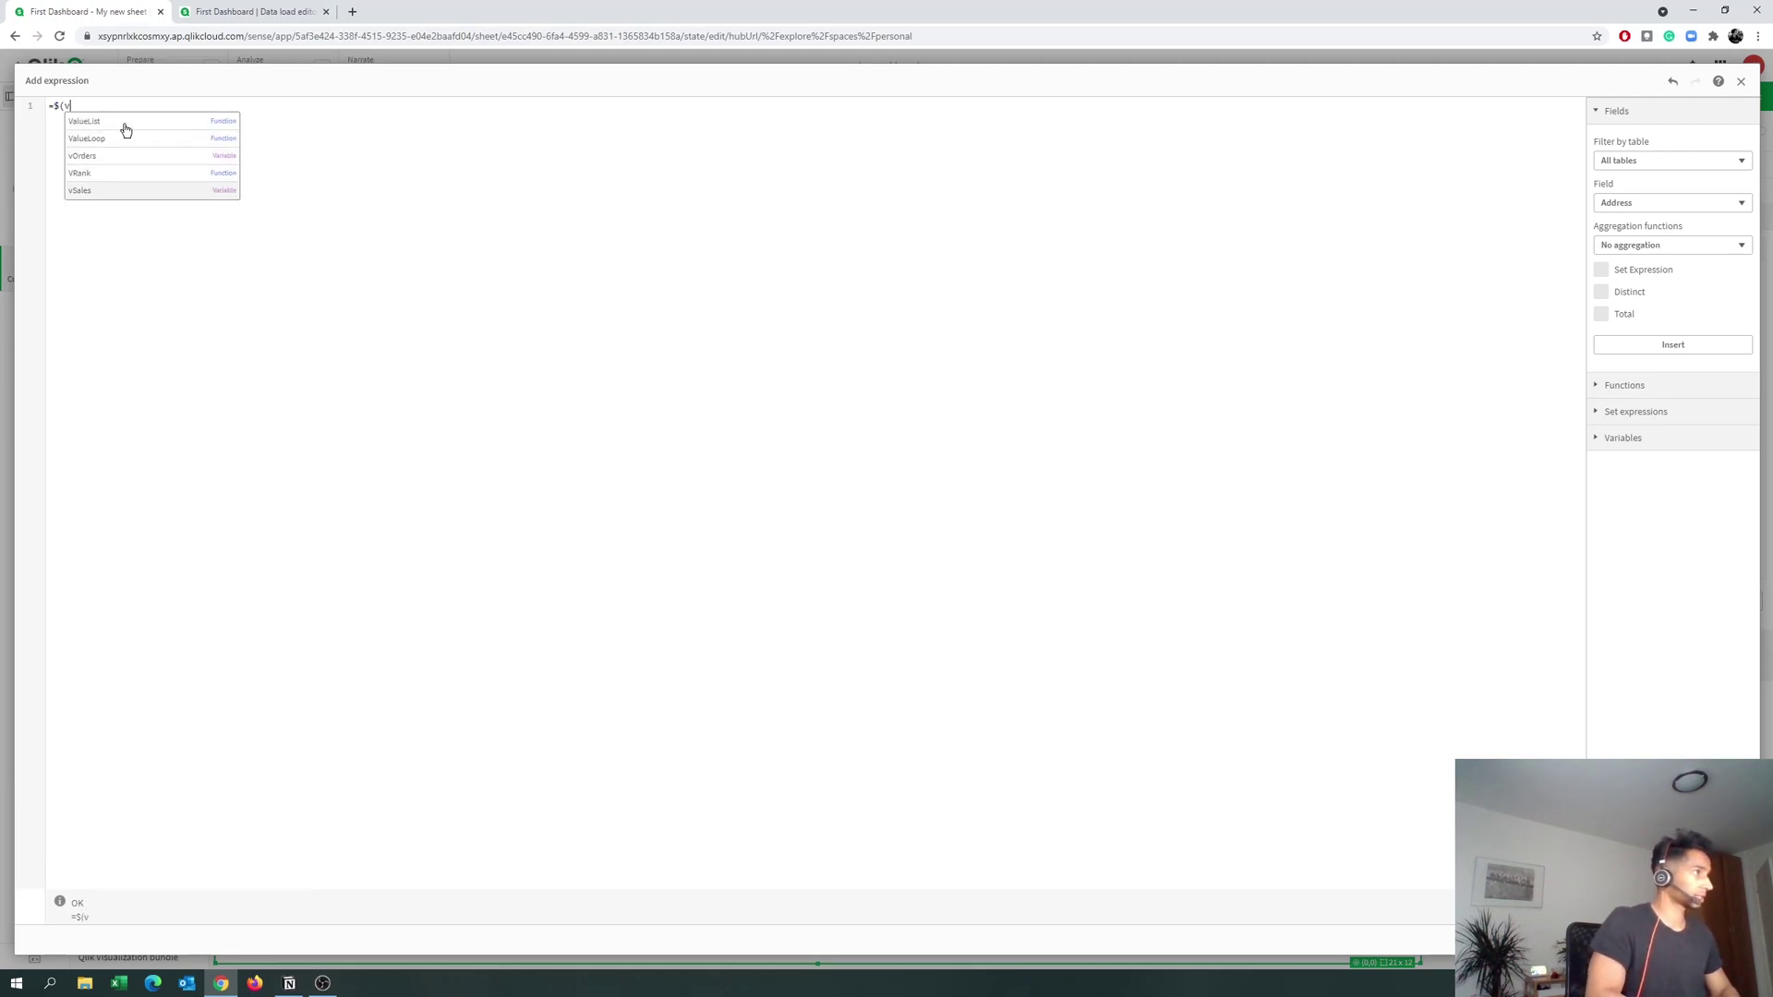
pyautogui.press('Return')
pyautogui.write(')')
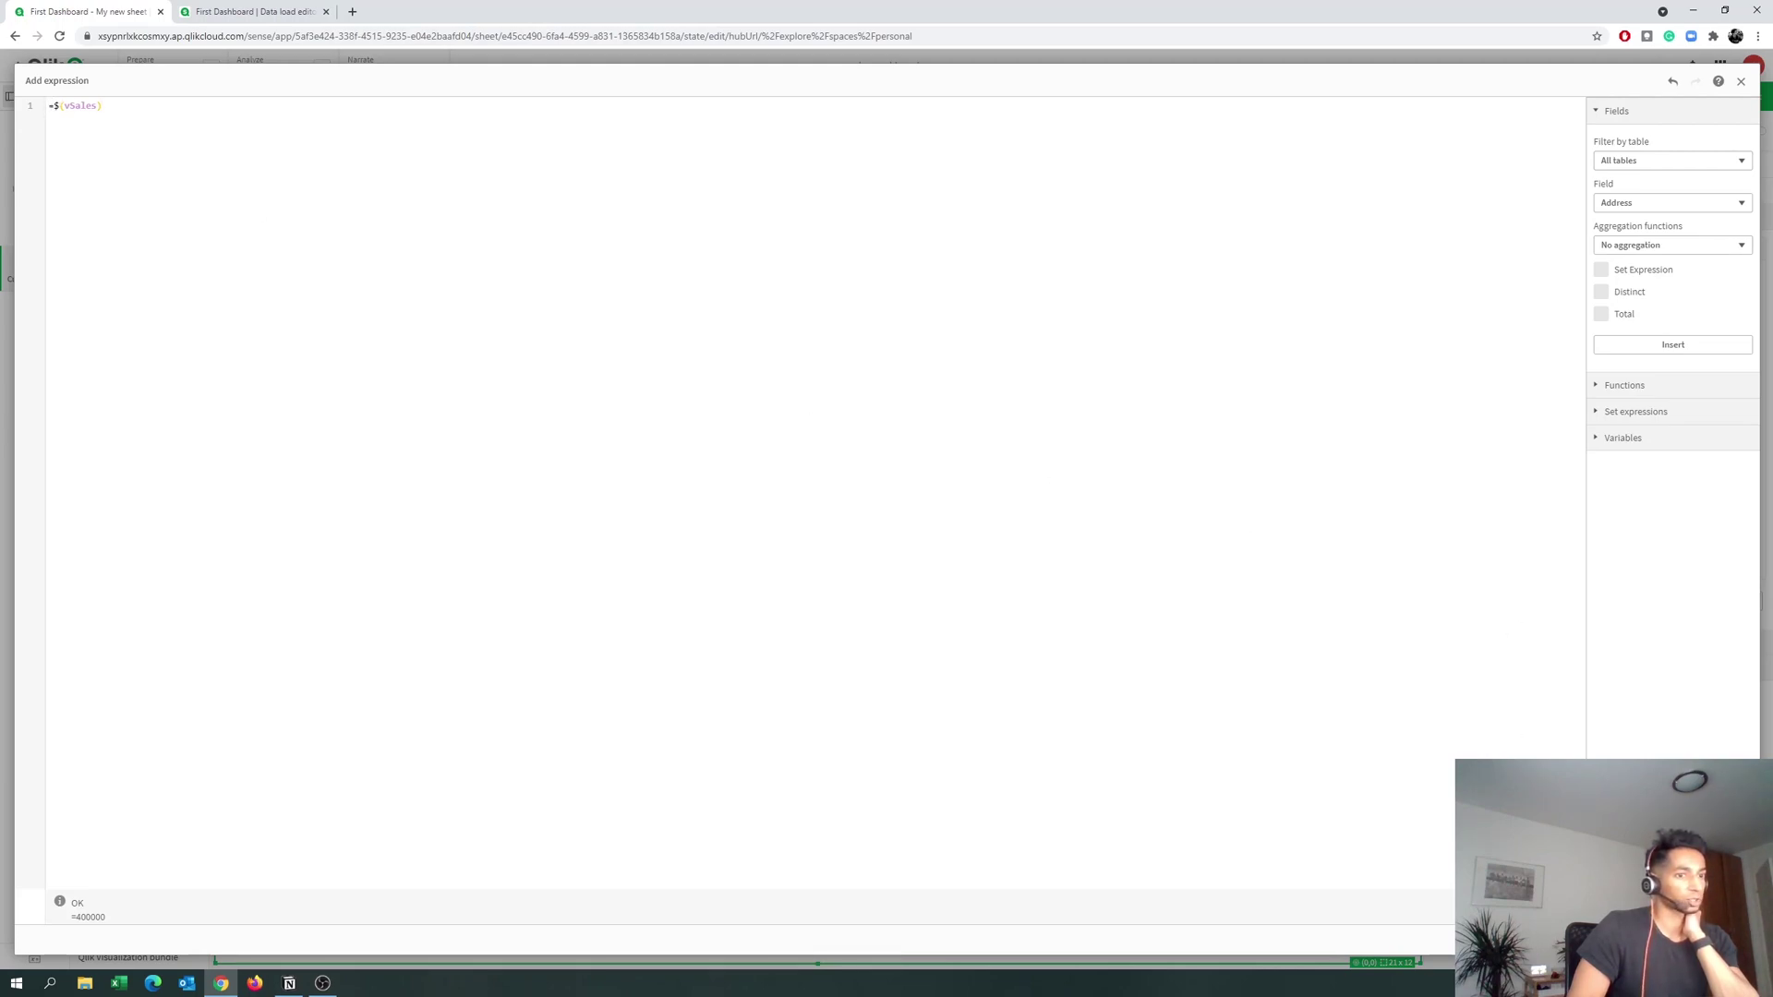
pyautogui.press('Escape')
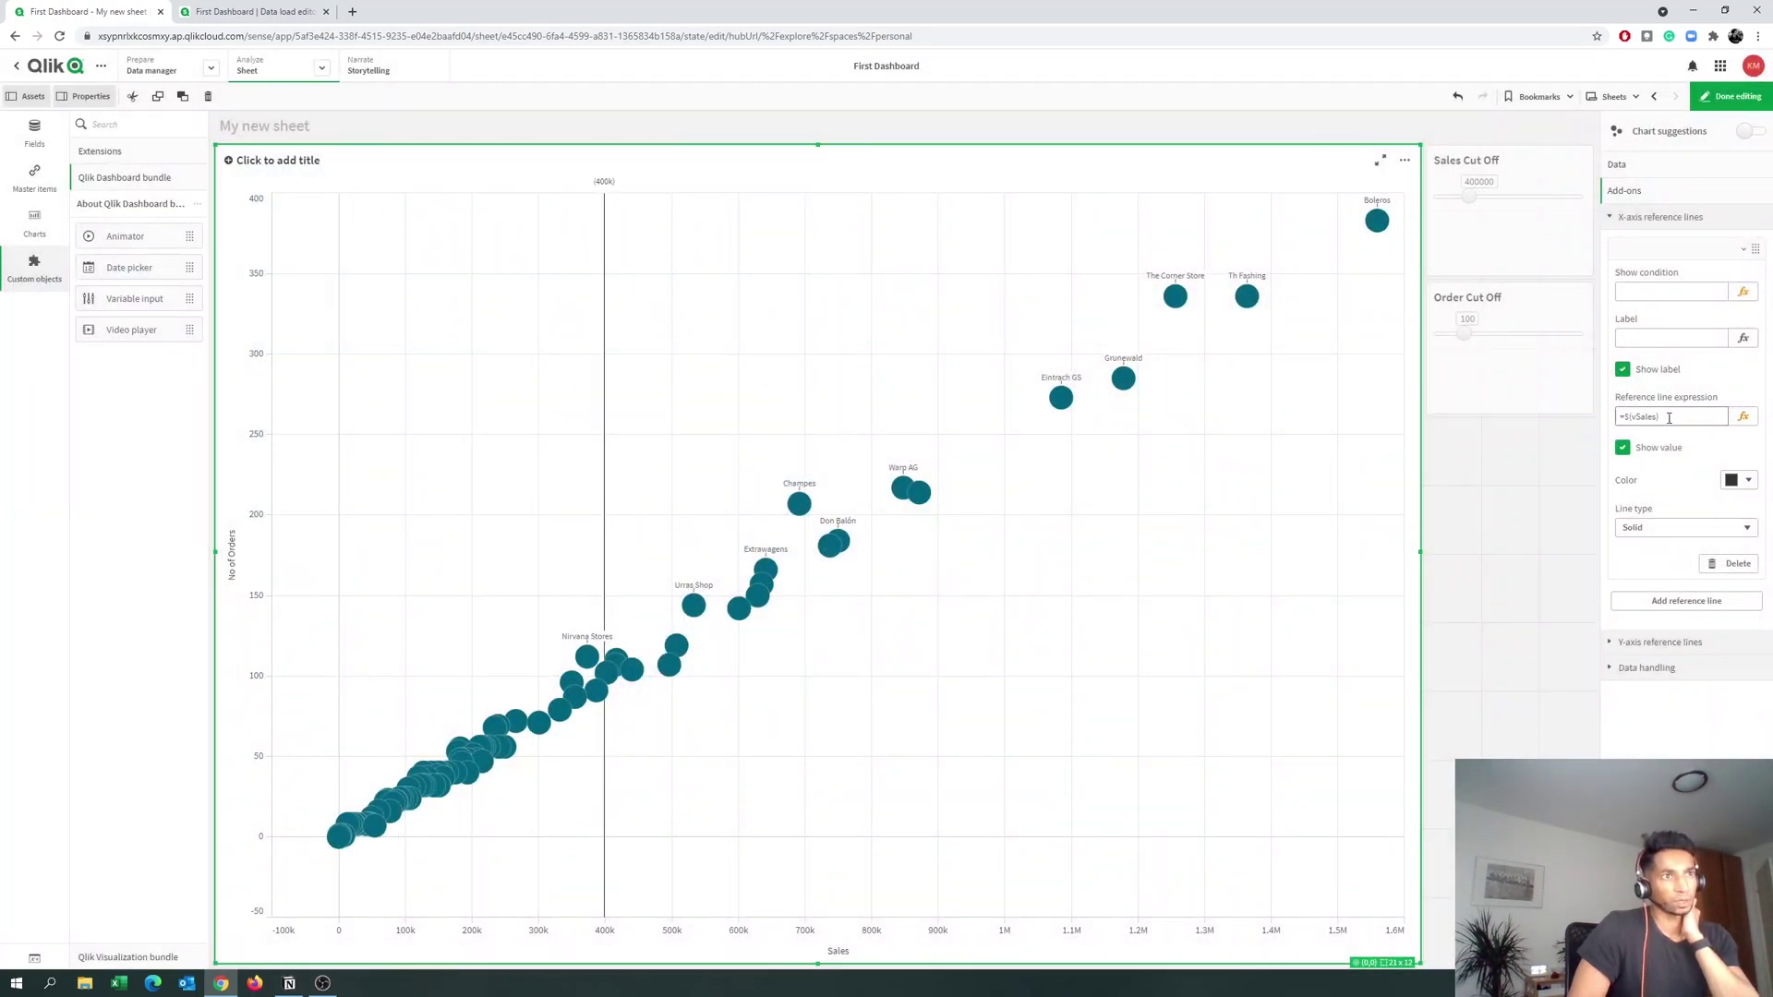
pyautogui.click(1679, 251)
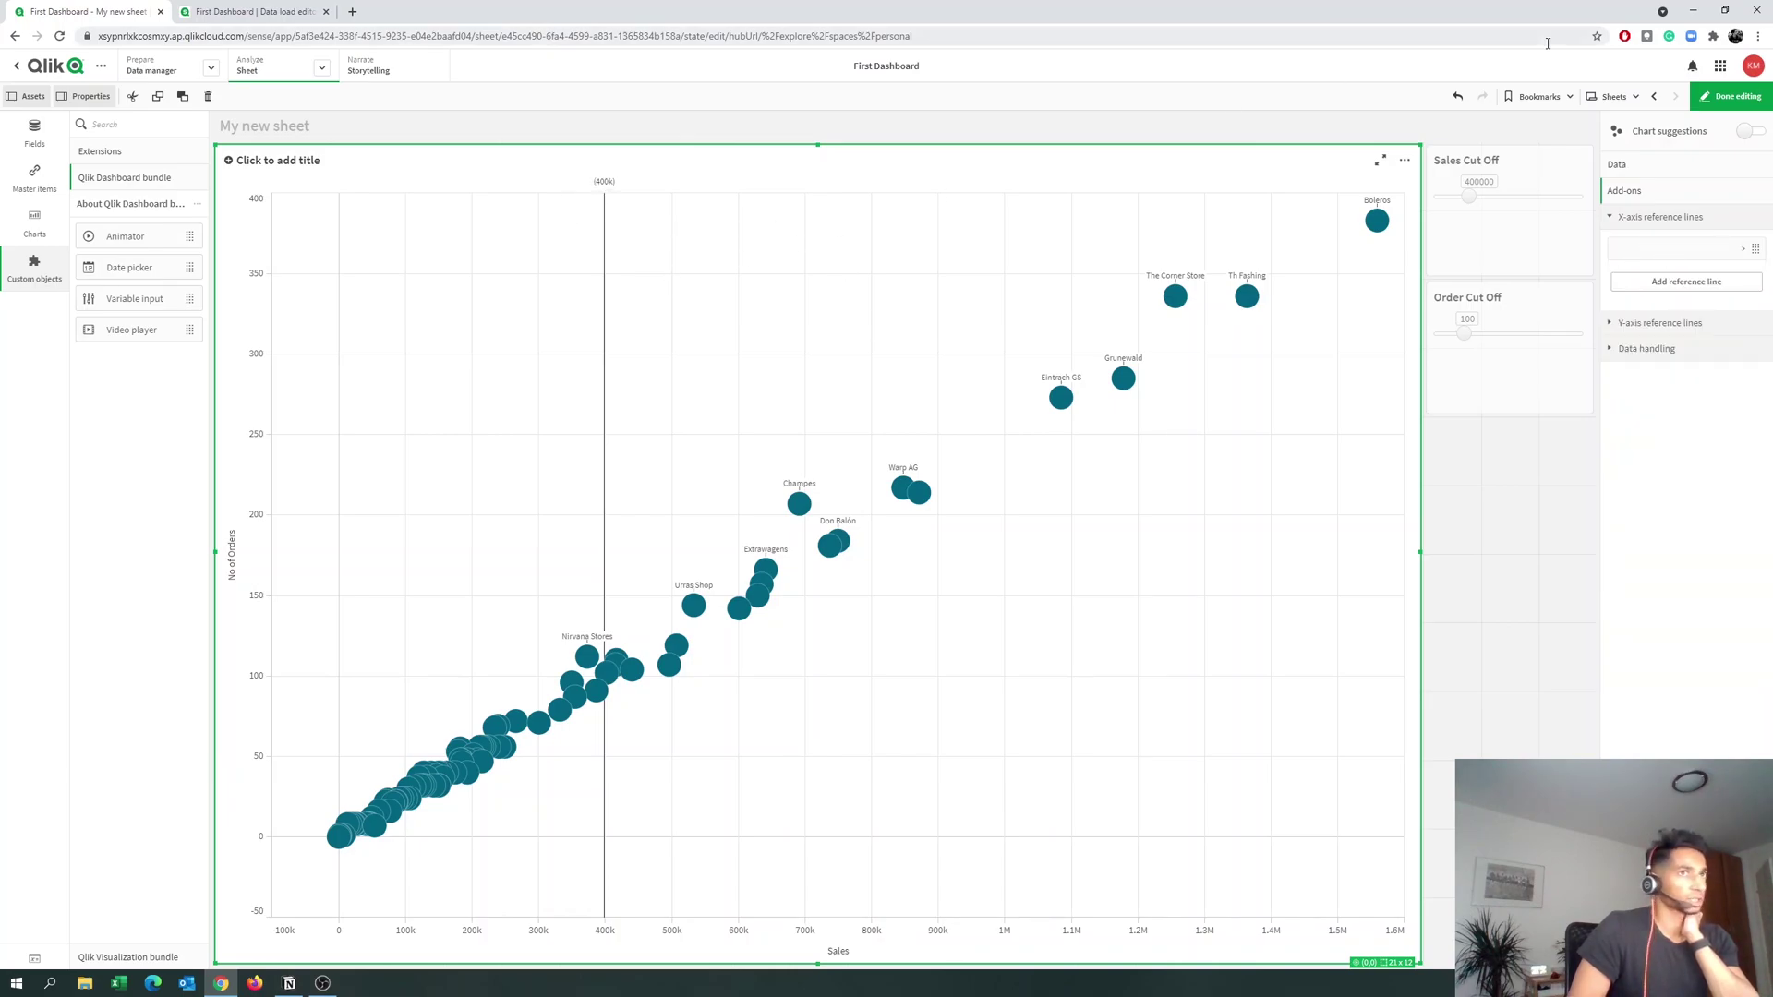
# Test the X-axis reference line outside edit mode by moving Sales Cut Off to 600000 and 900000, and return to editing the sheet.
pyautogui.click(1714, 100)
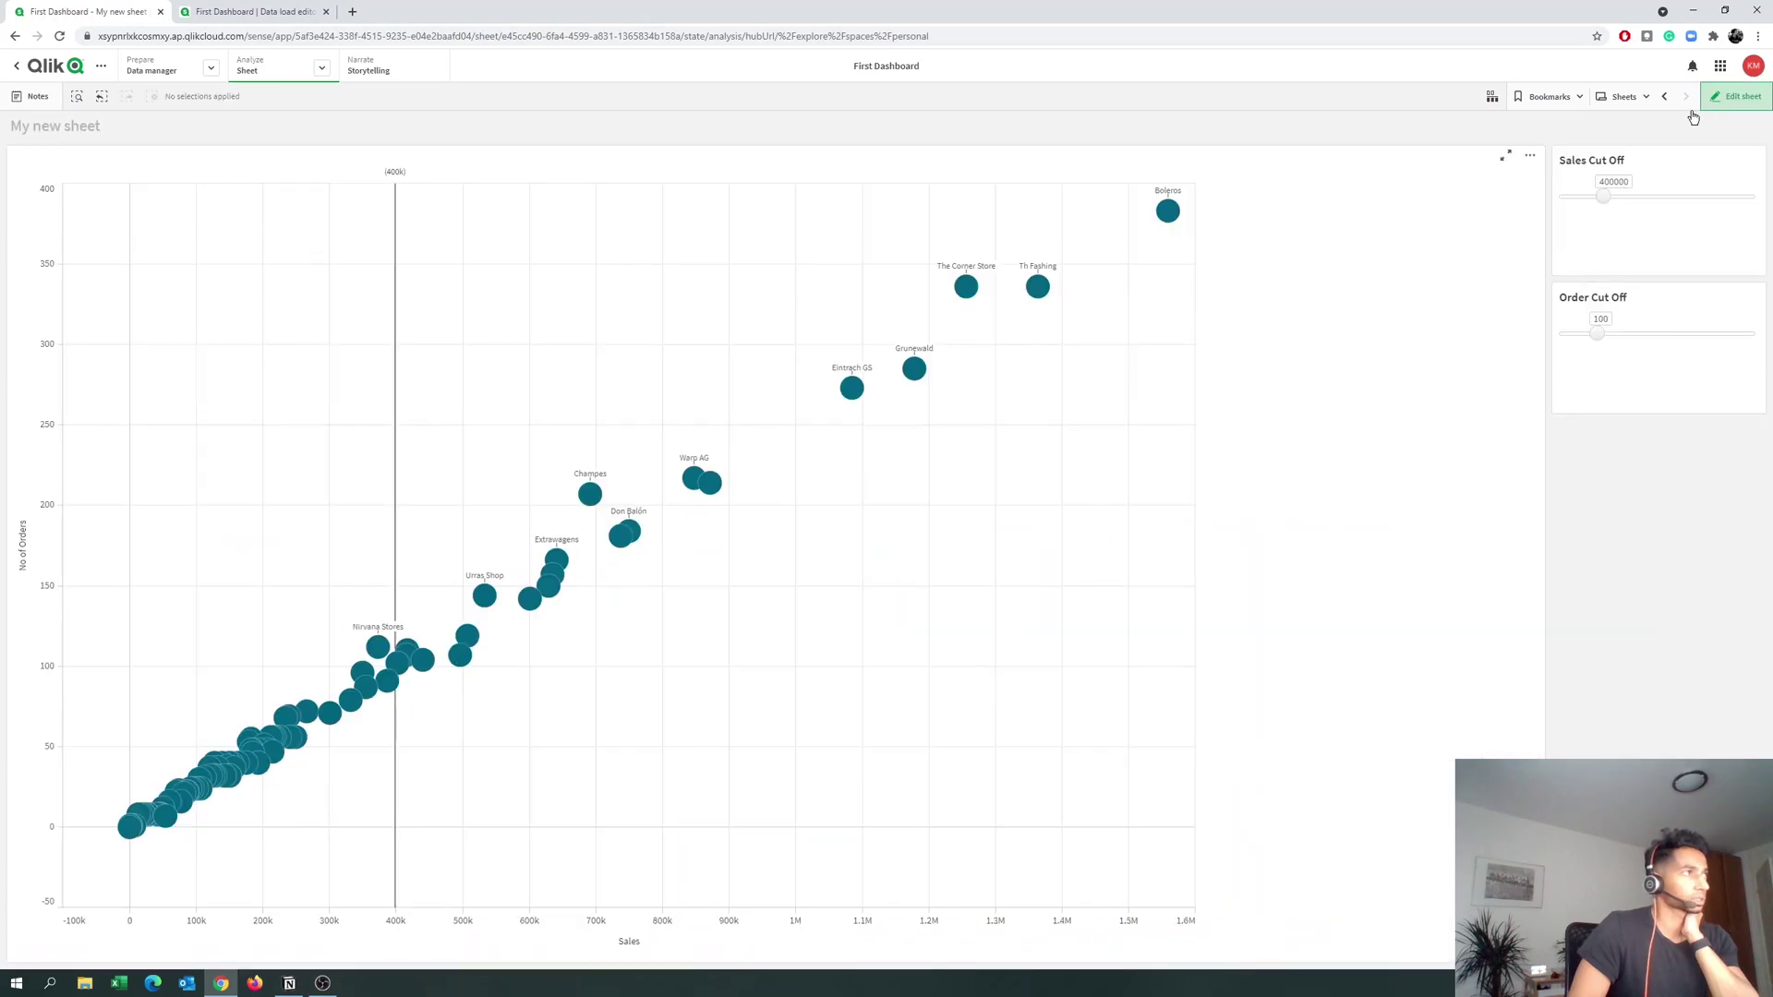
pyautogui.moveTo(1592, 205); pyautogui.dragTo(1634, 204)
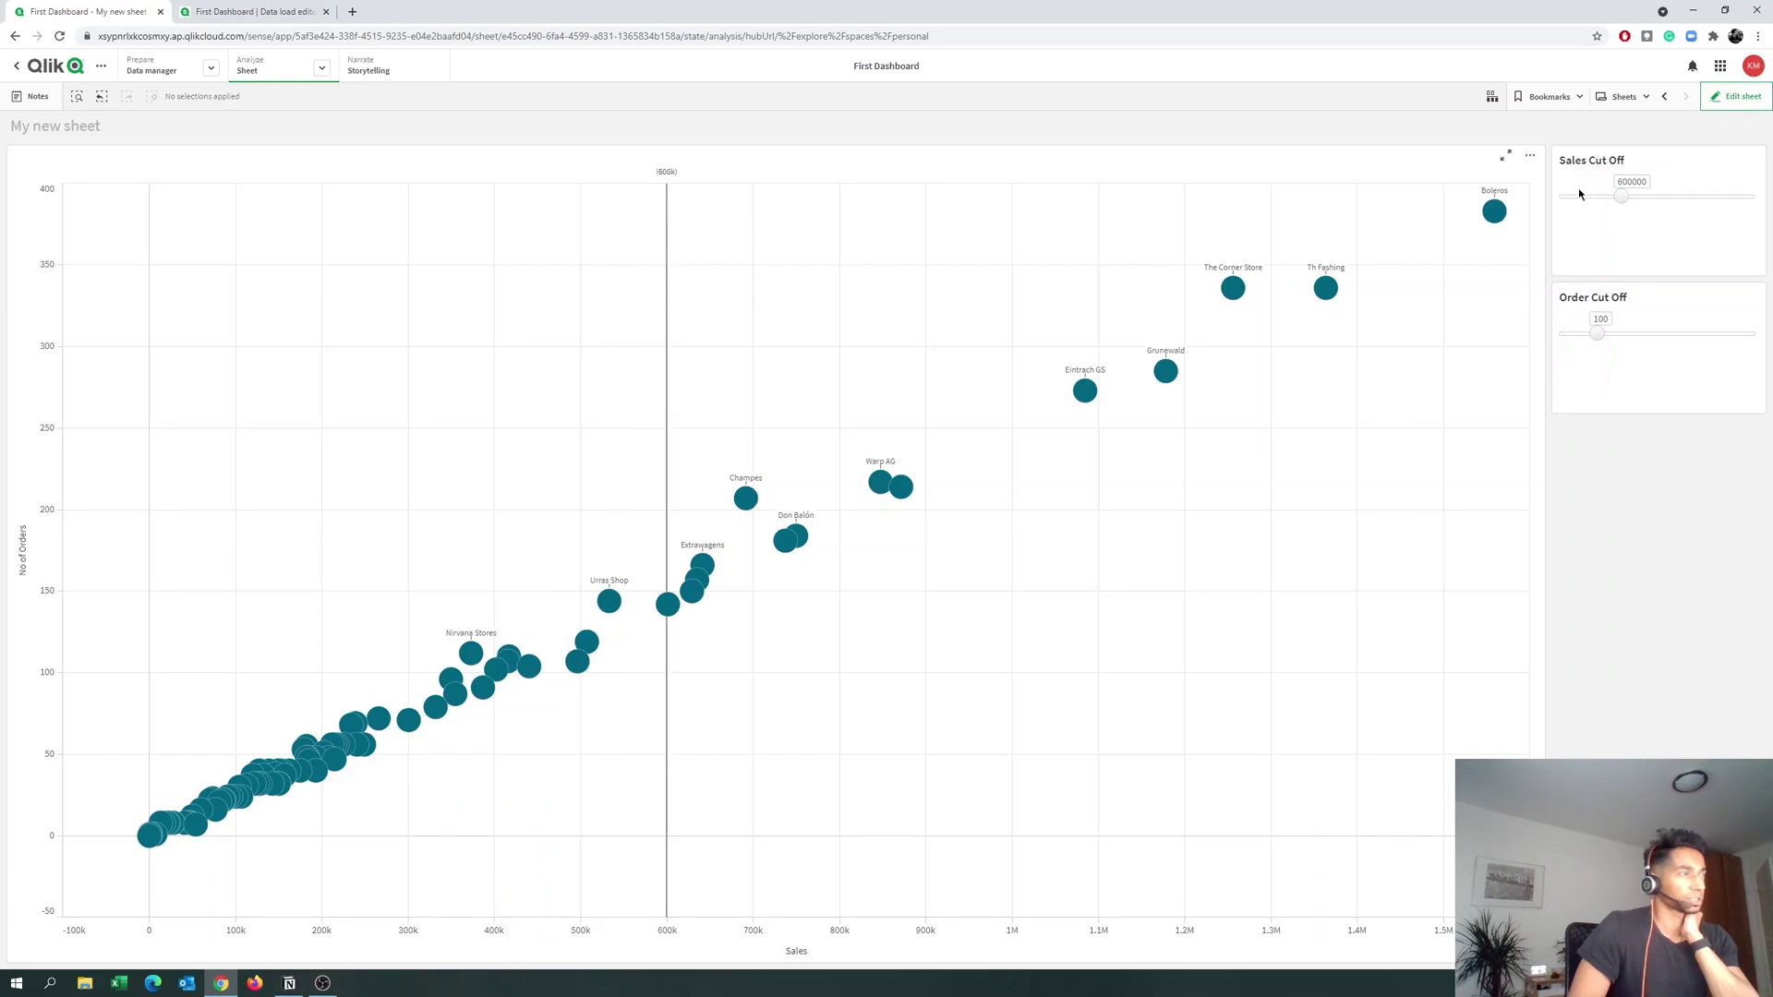
pyautogui.moveTo(1623, 197); pyautogui.dragTo(1646, 200)
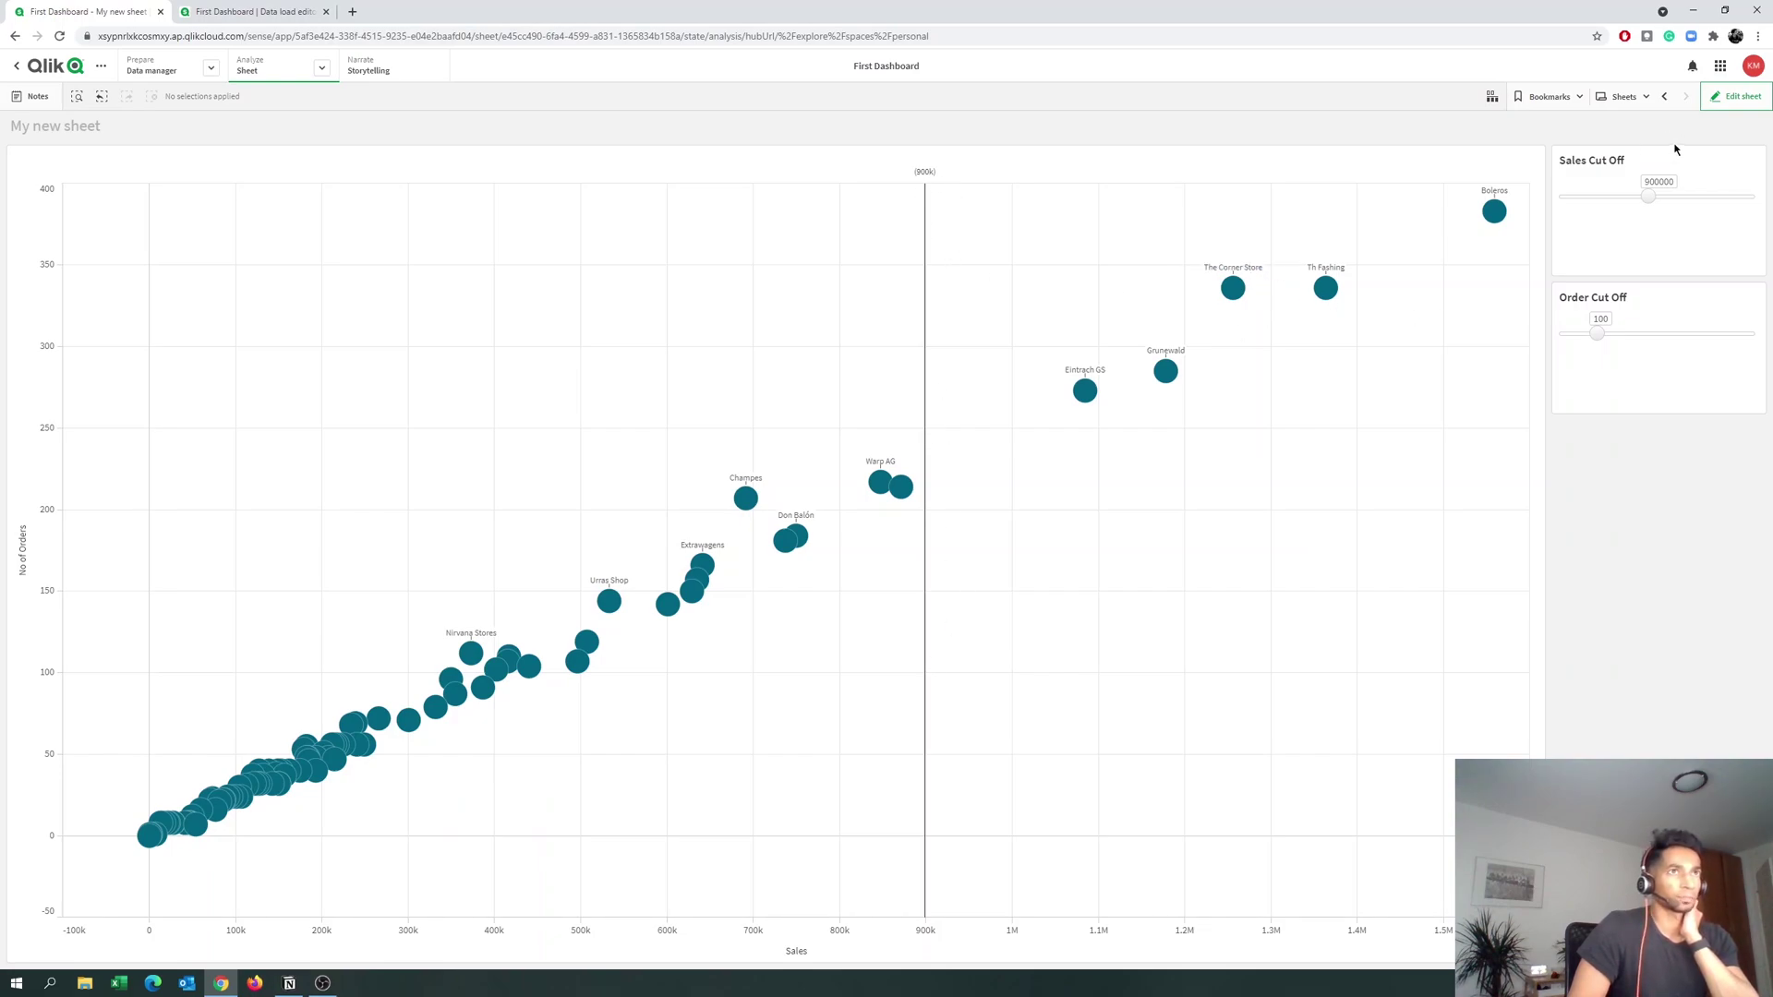
pyautogui.click(1736, 96)
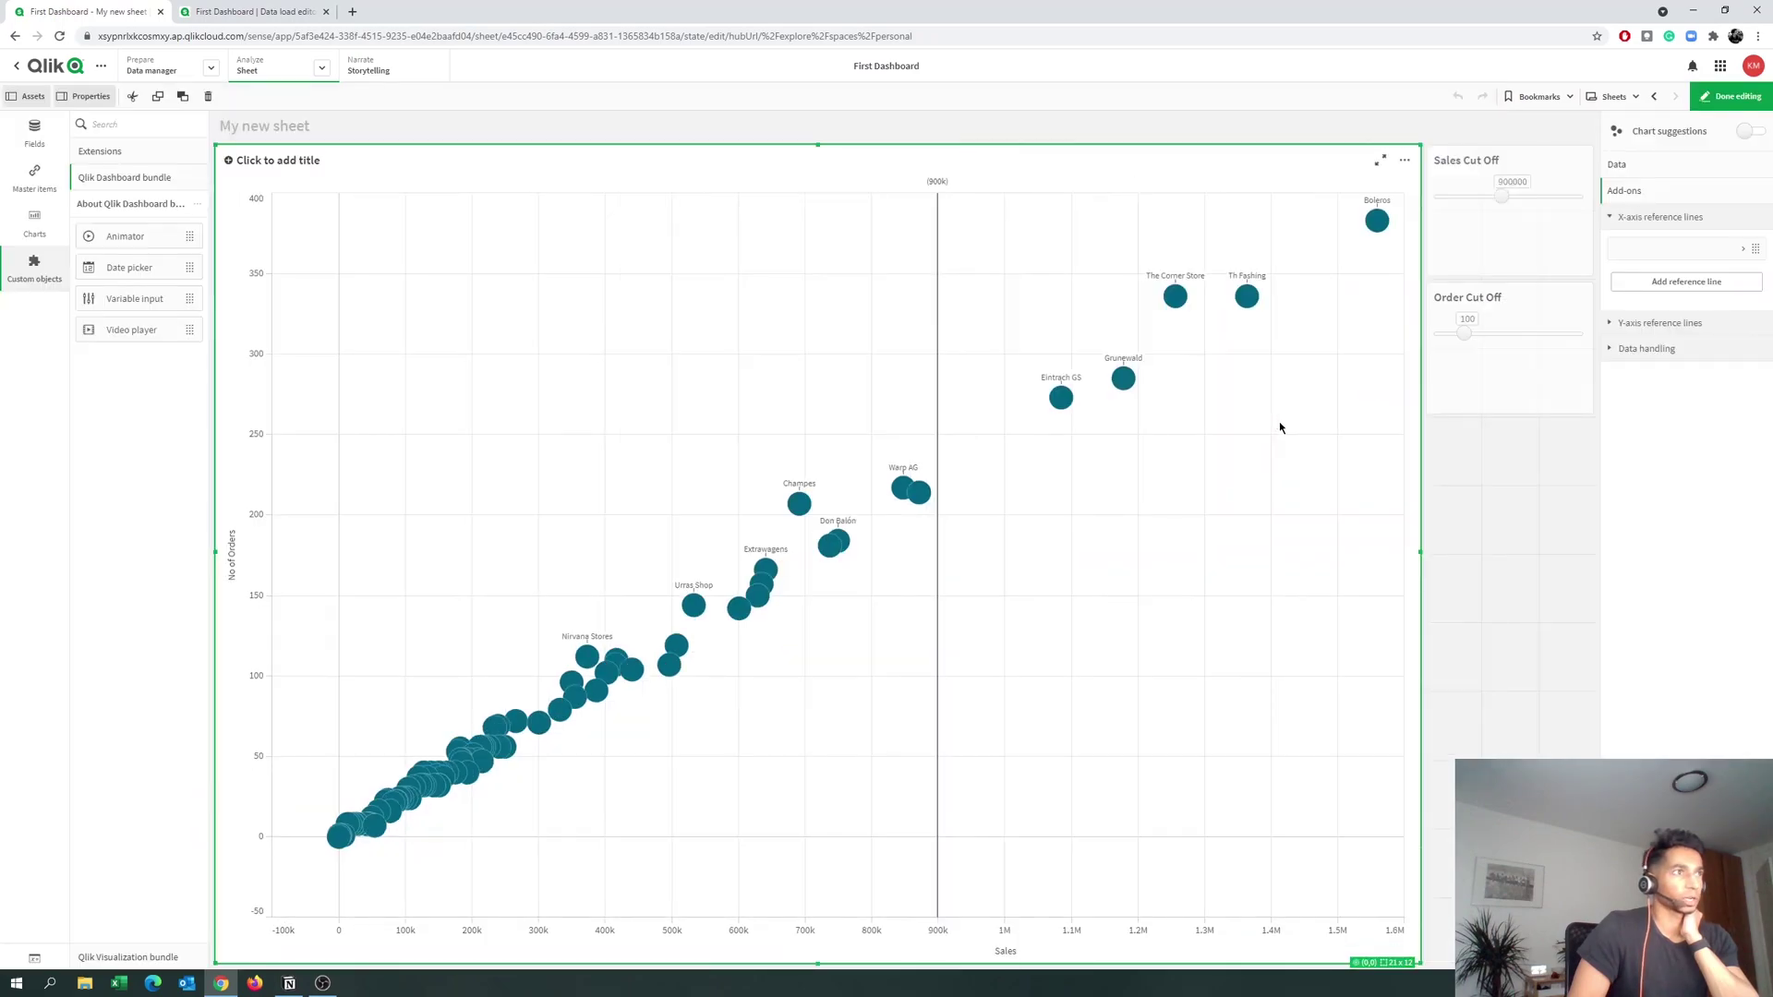
# Add a Y-axis reference line to the scatter plot.
pyautogui.click(1663, 215)
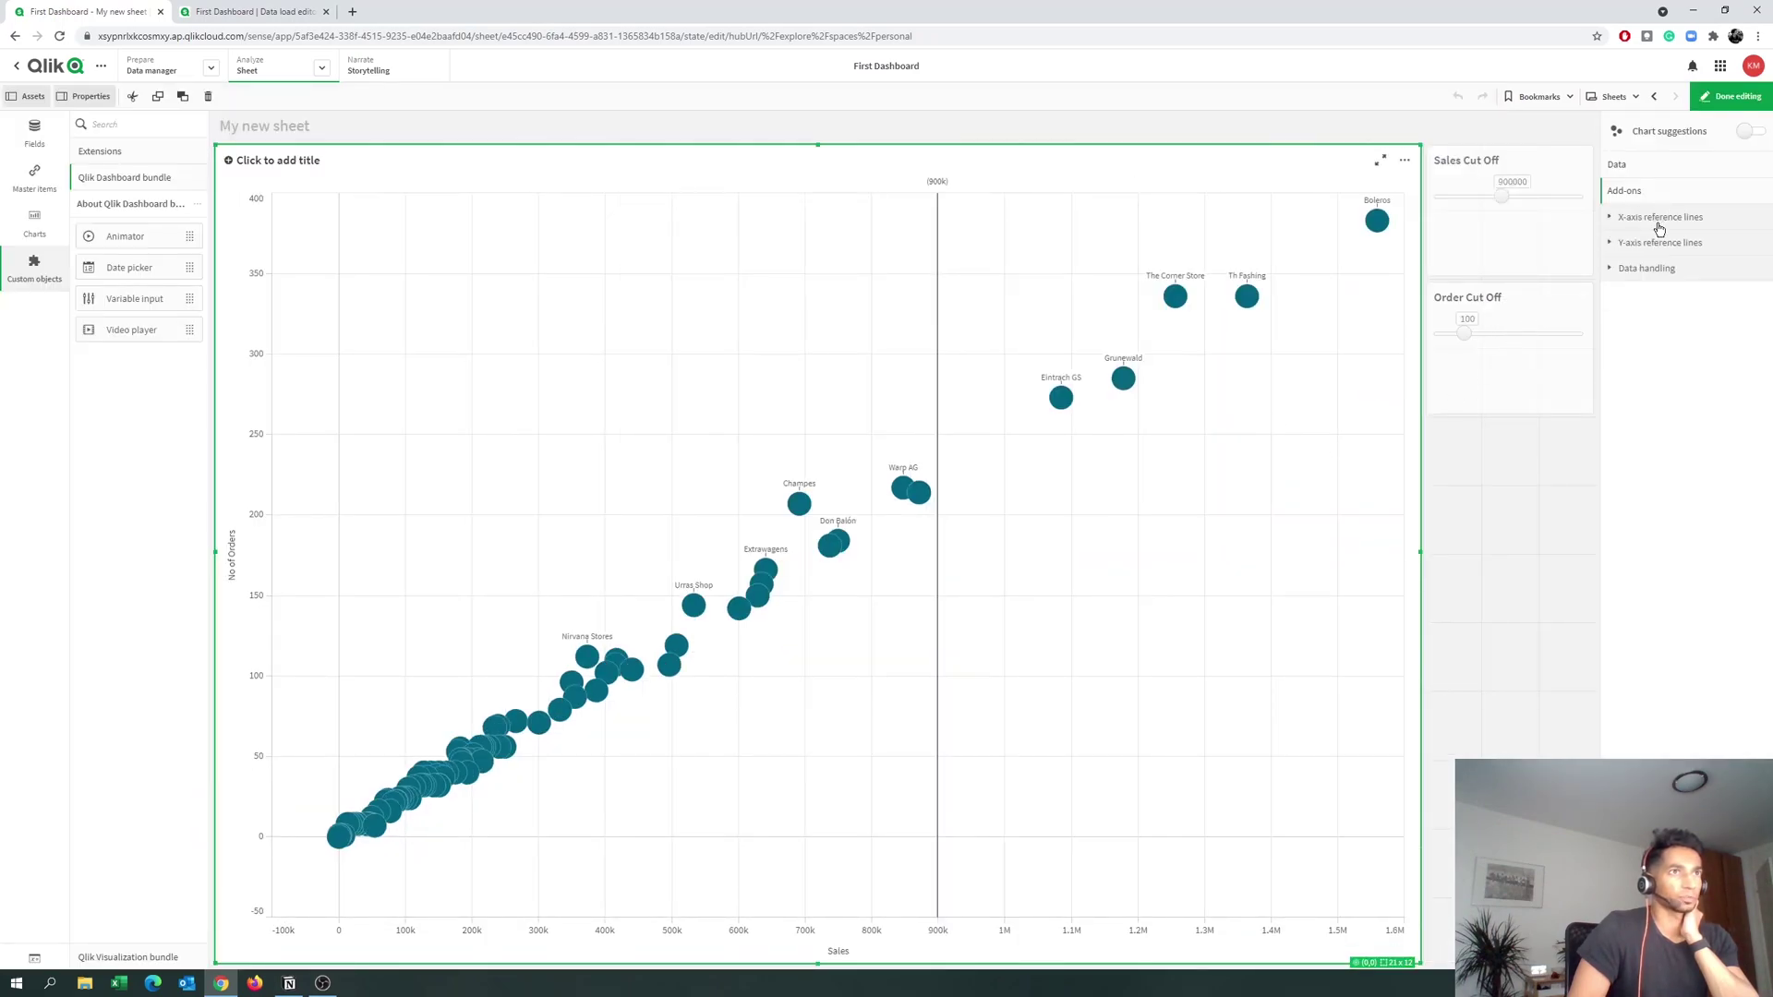
pyautogui.click(1655, 242)
pyautogui.click(1658, 277)
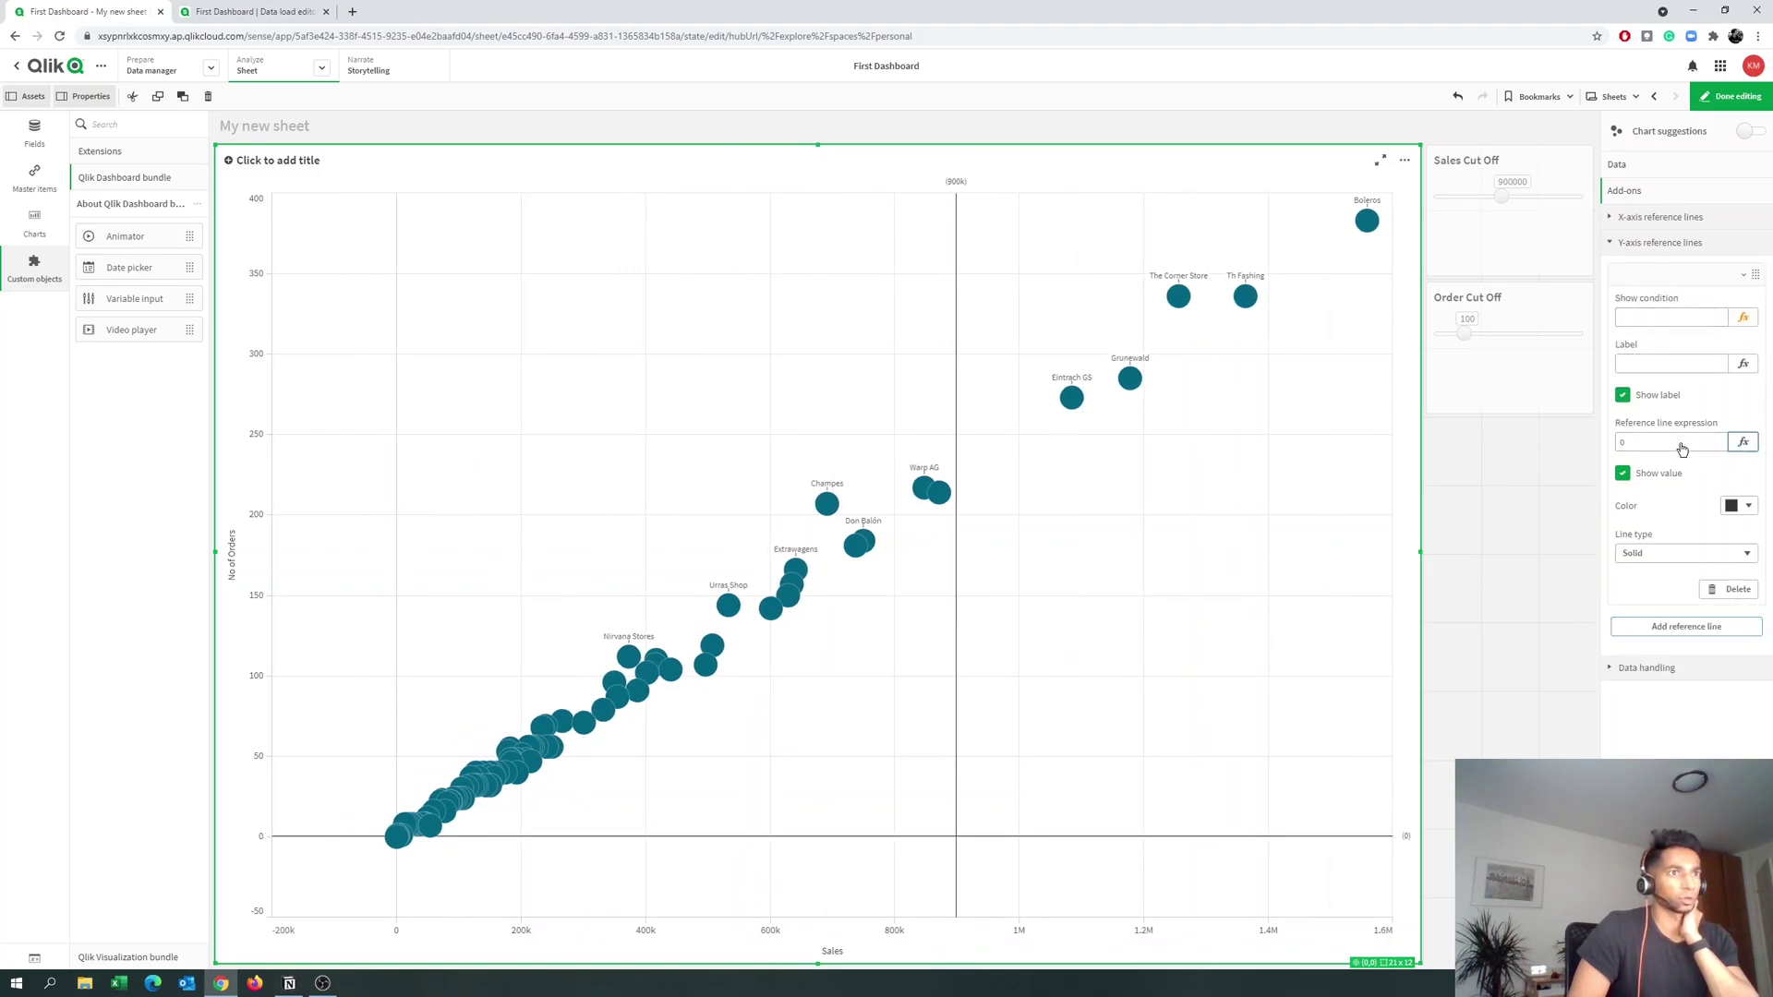
# Set the Y-axis reference line's expression to =$(vOrders), apply it and collapse the line's settings.
pyautogui.click(1743, 442)
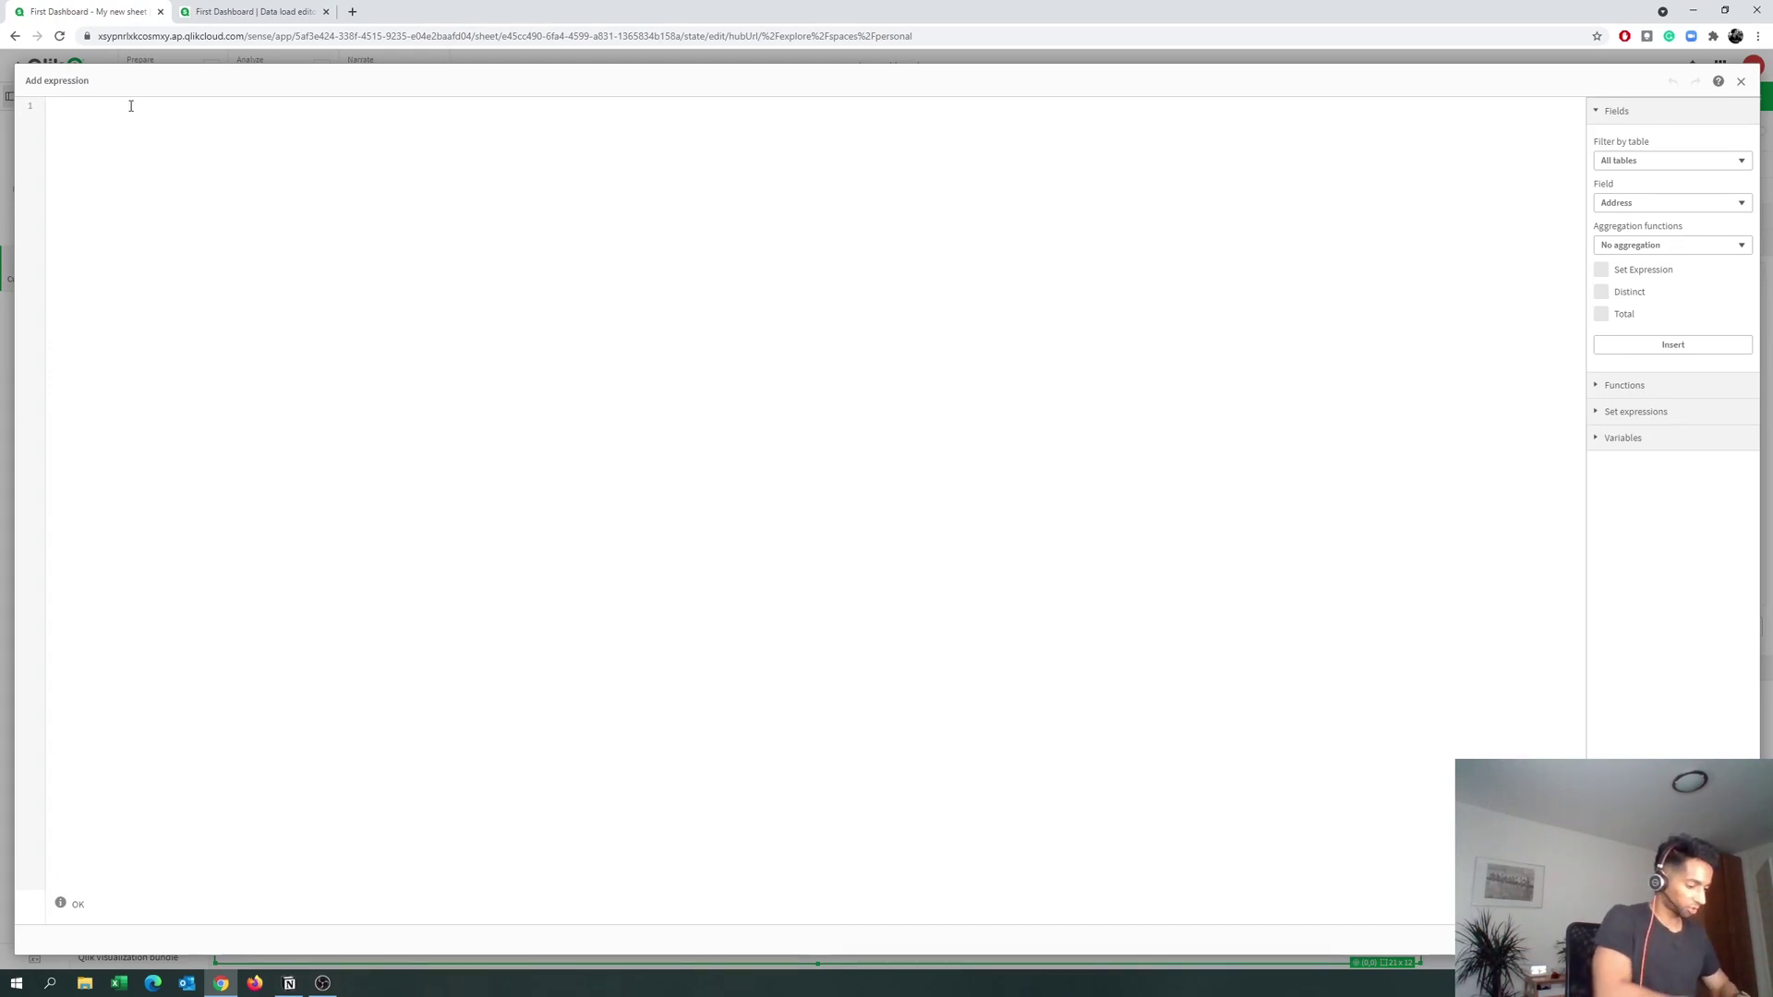
pyautogui.write('=$(')
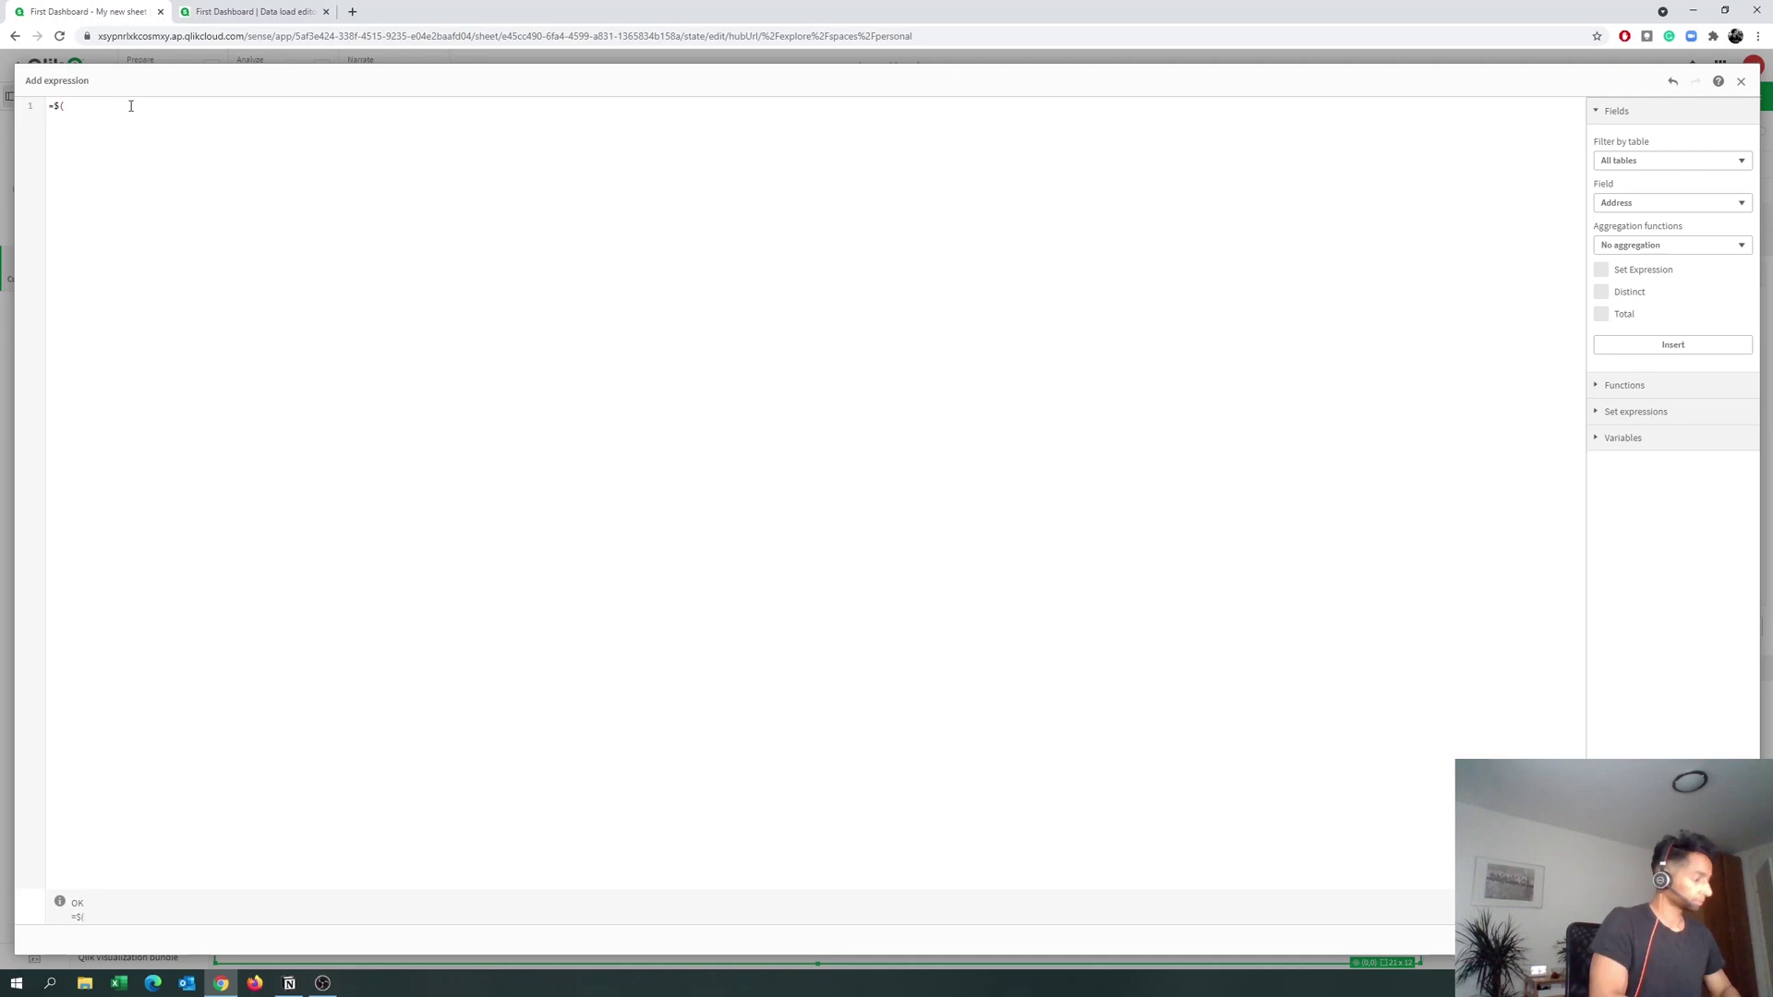
pyautogui.write('v')
pyautogui.press('Down')
pyautogui.press('Down')
pyautogui.press('Return')
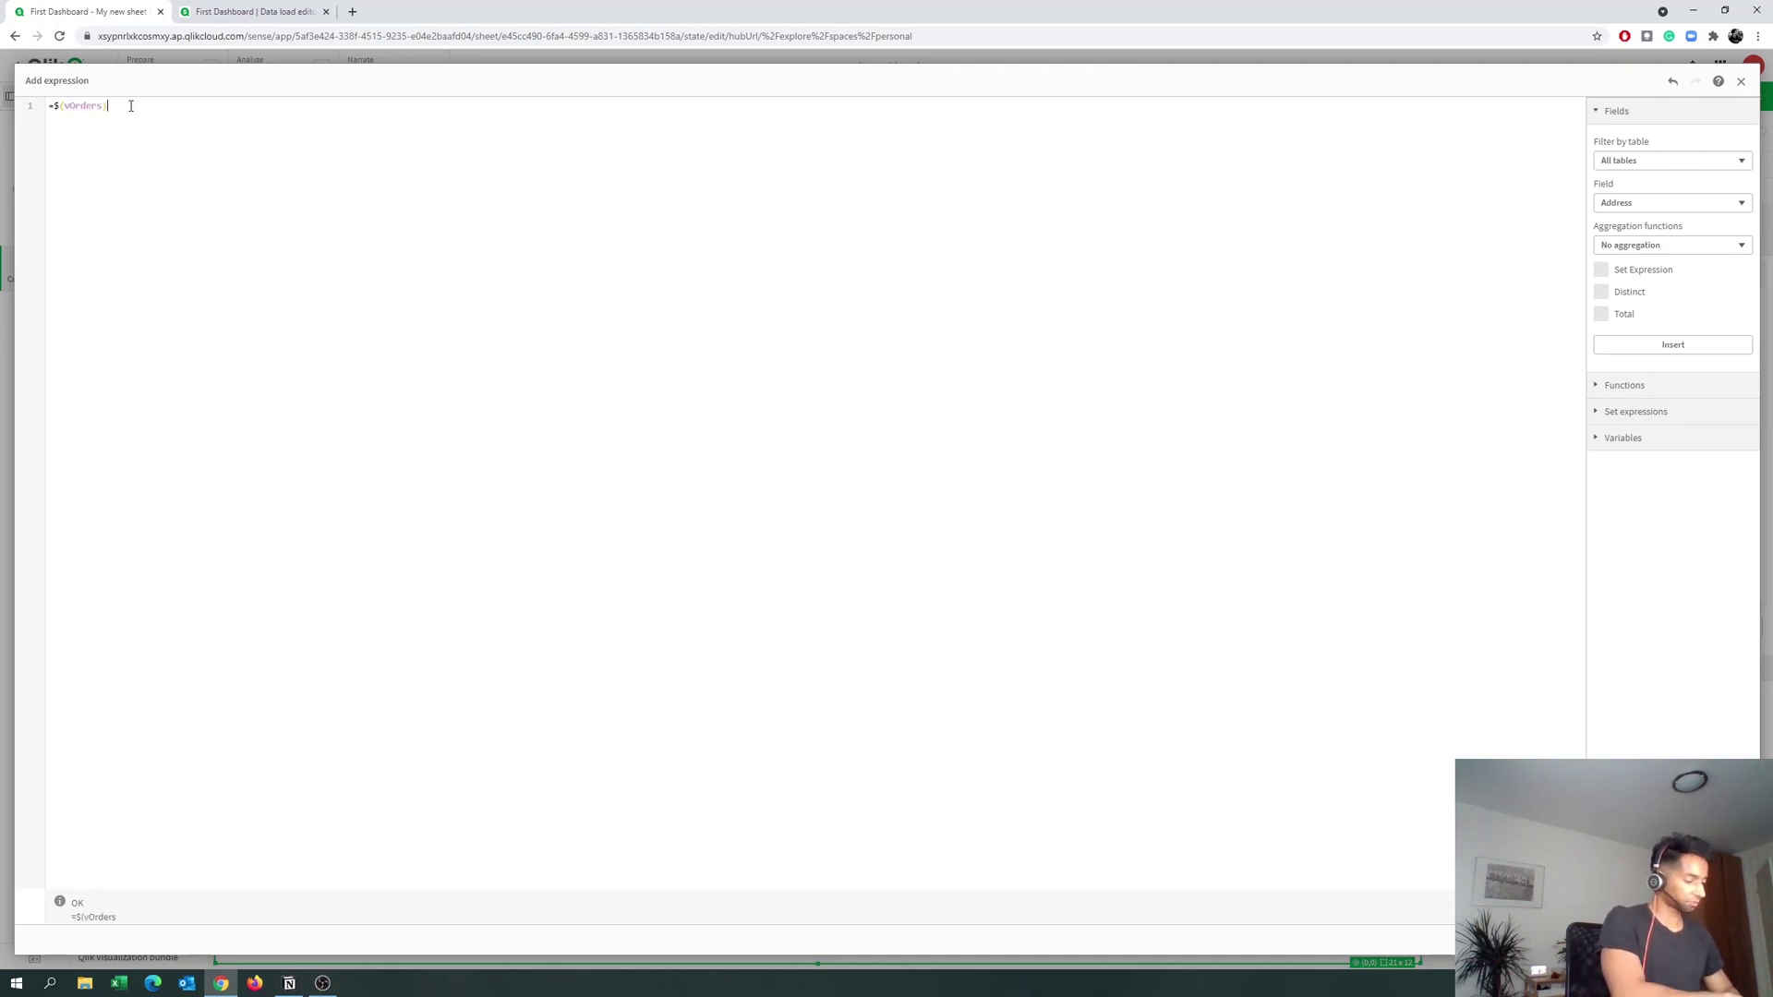
pyautogui.write(')')
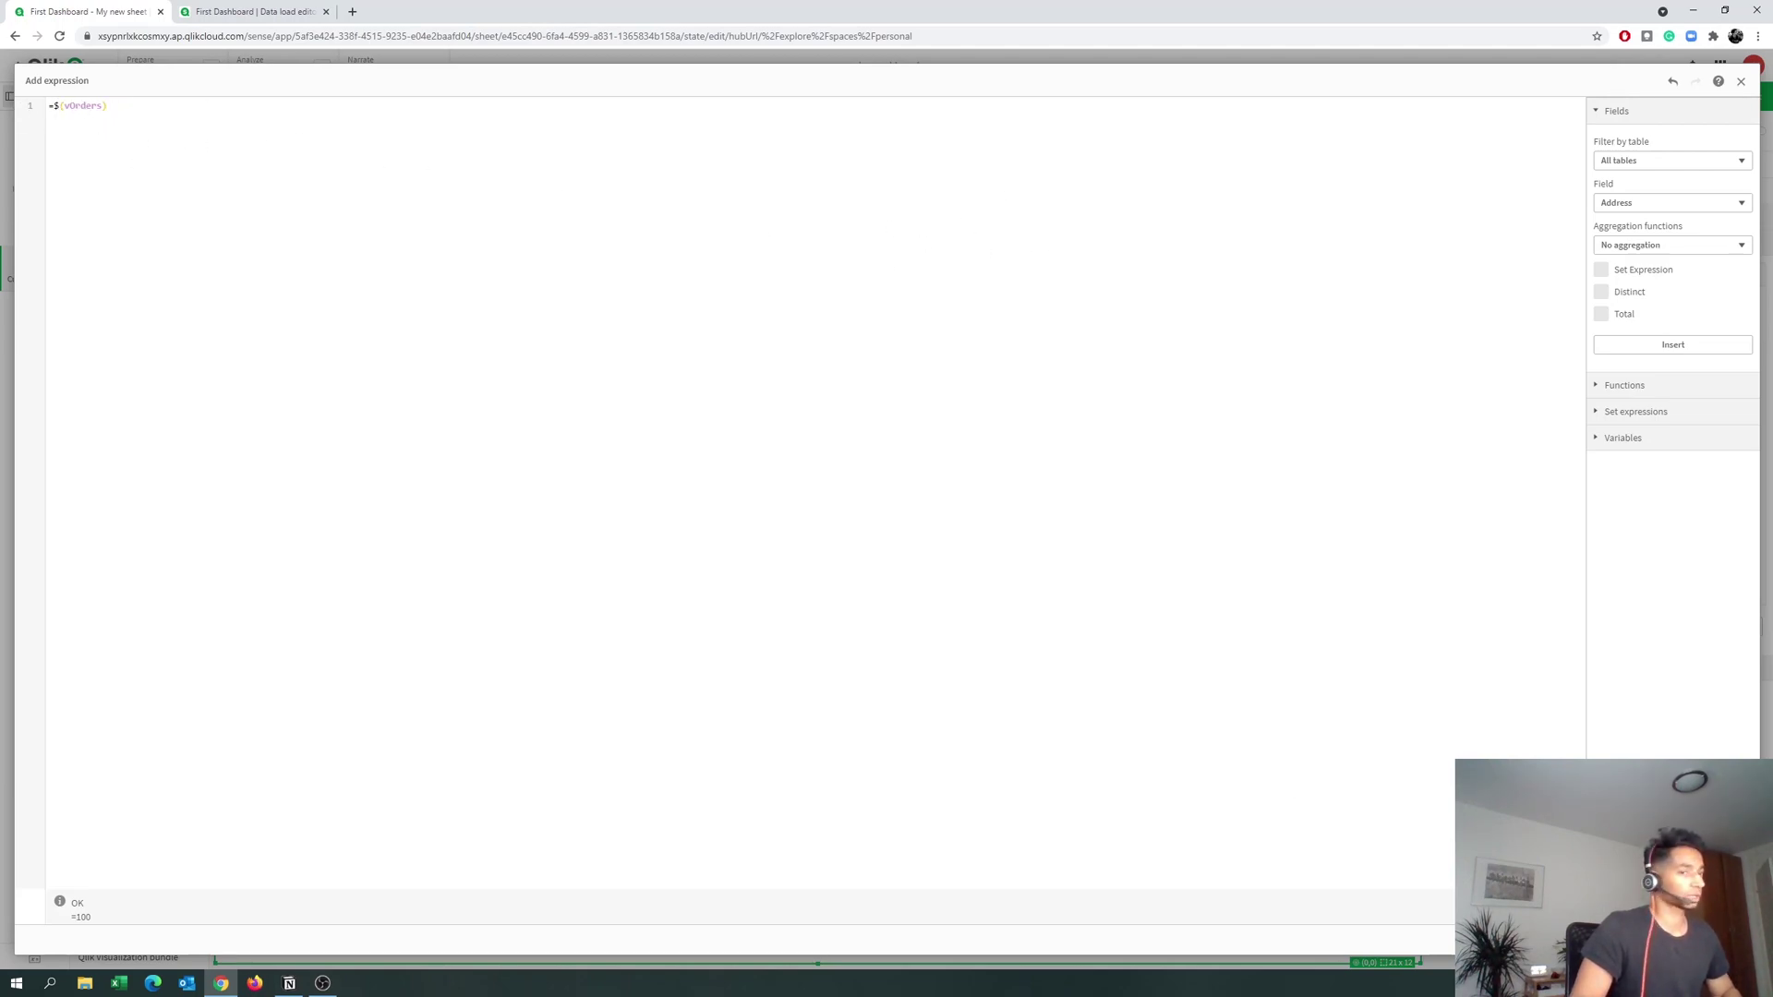
pyautogui.click(1716, 939)
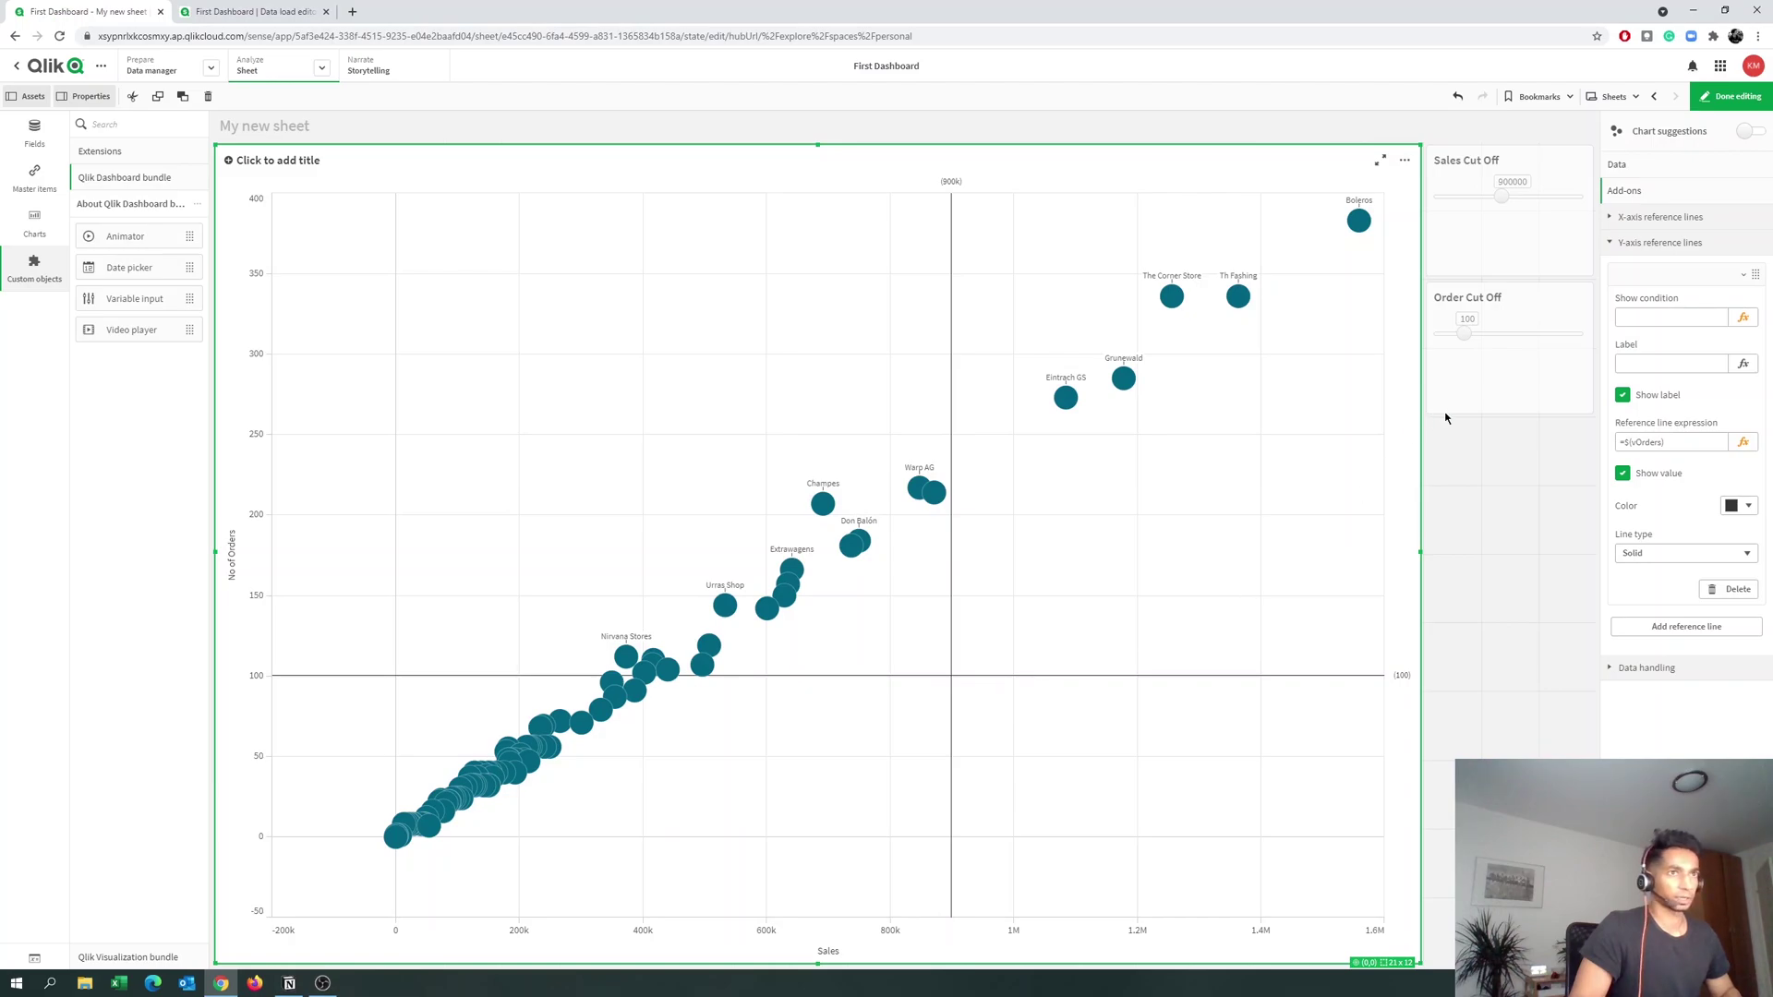
pyautogui.click(1661, 247)
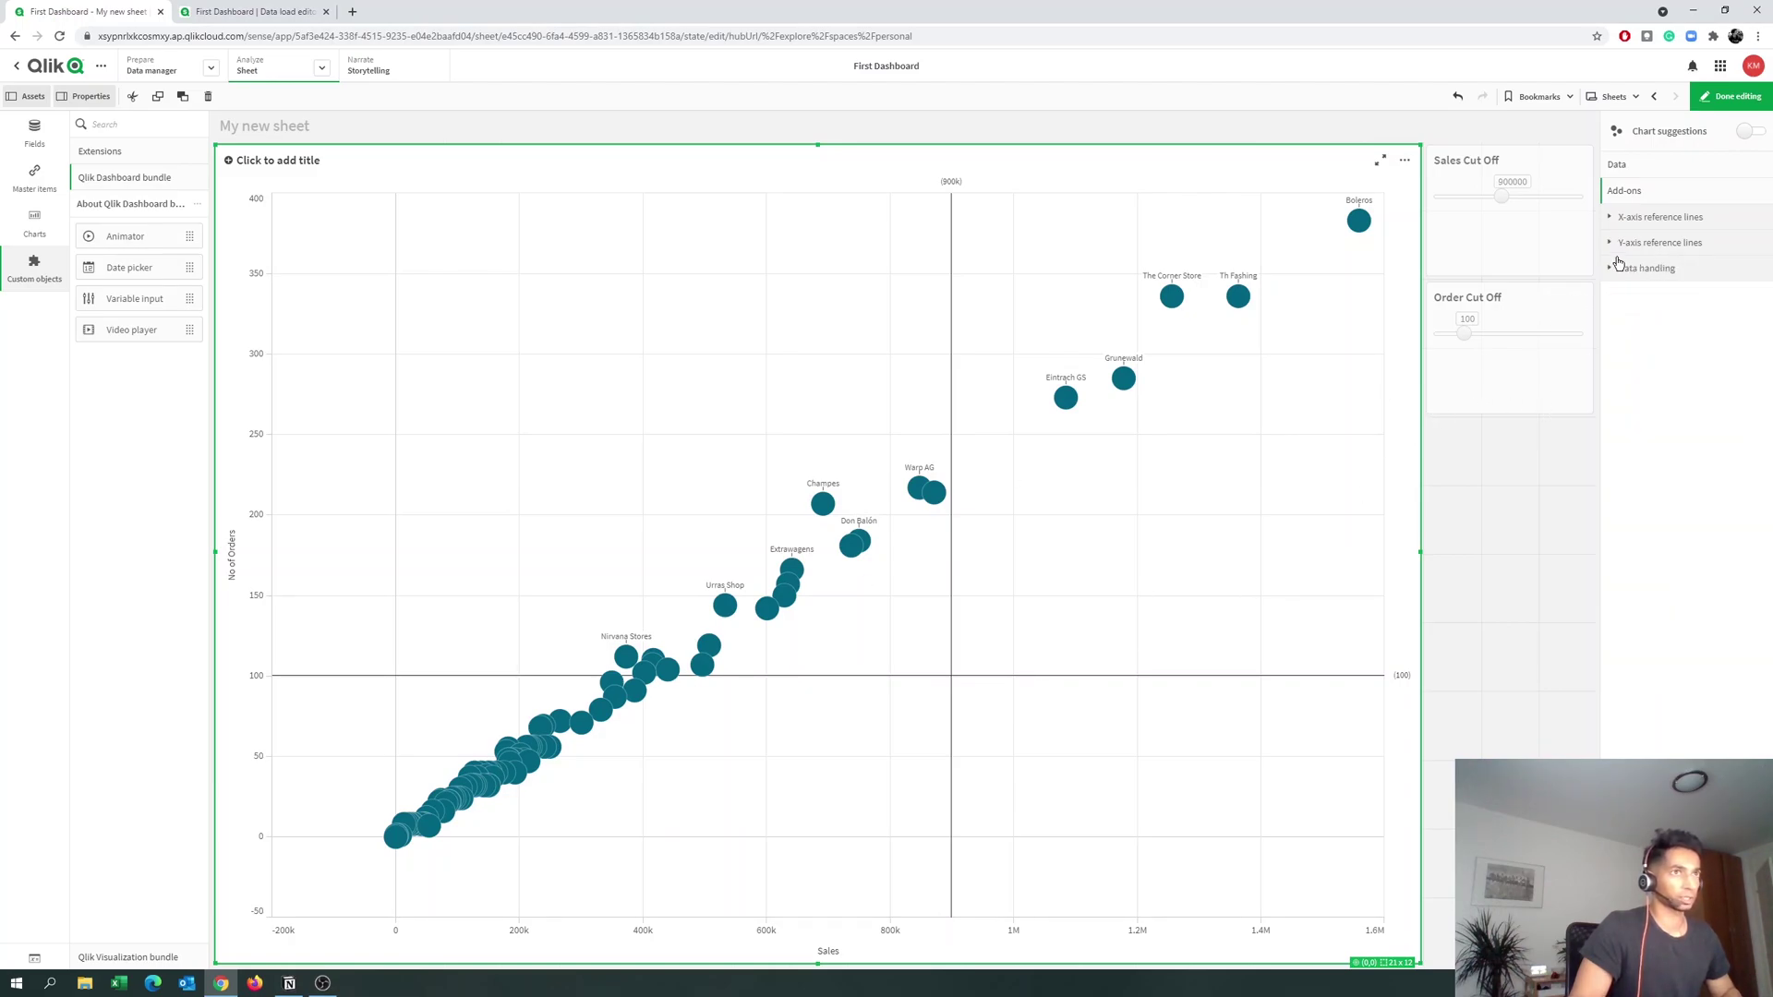
# Finish editing the sheet, and set Order Cut Off to 200 and Sales Cut Off to 1000000.
pyautogui.click(1493, 340)
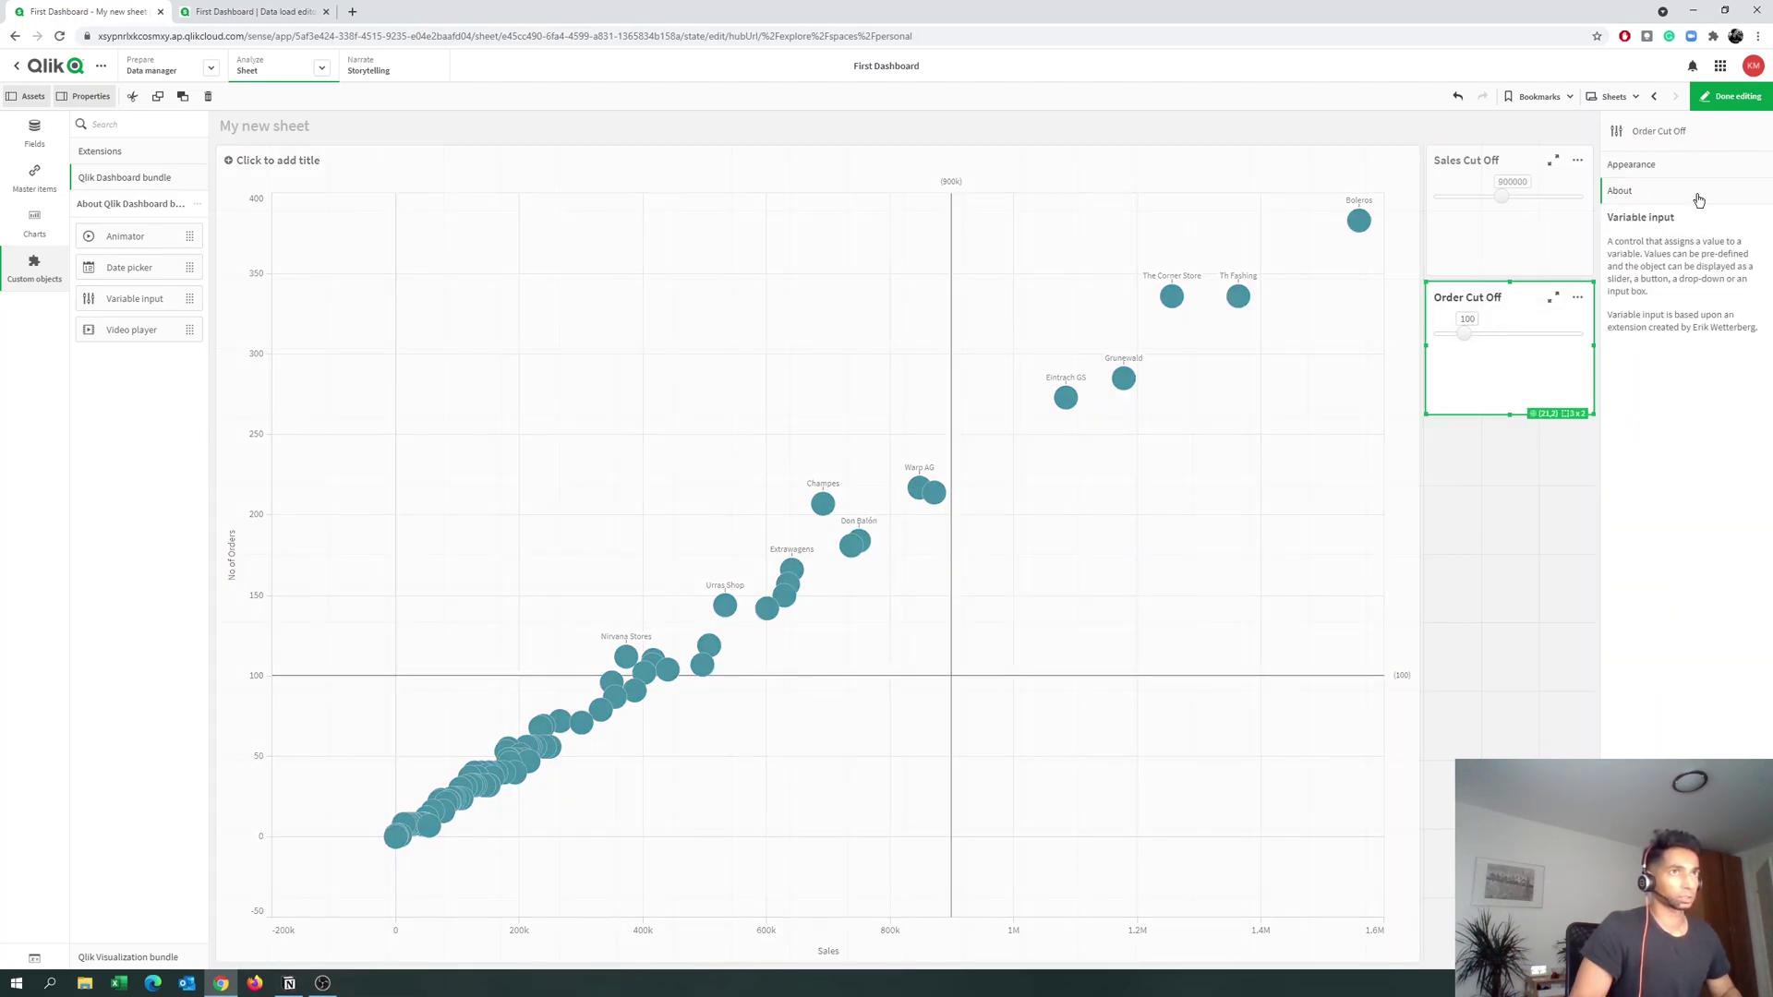
pyautogui.click(1732, 96)
pyautogui.click(1644, 338)
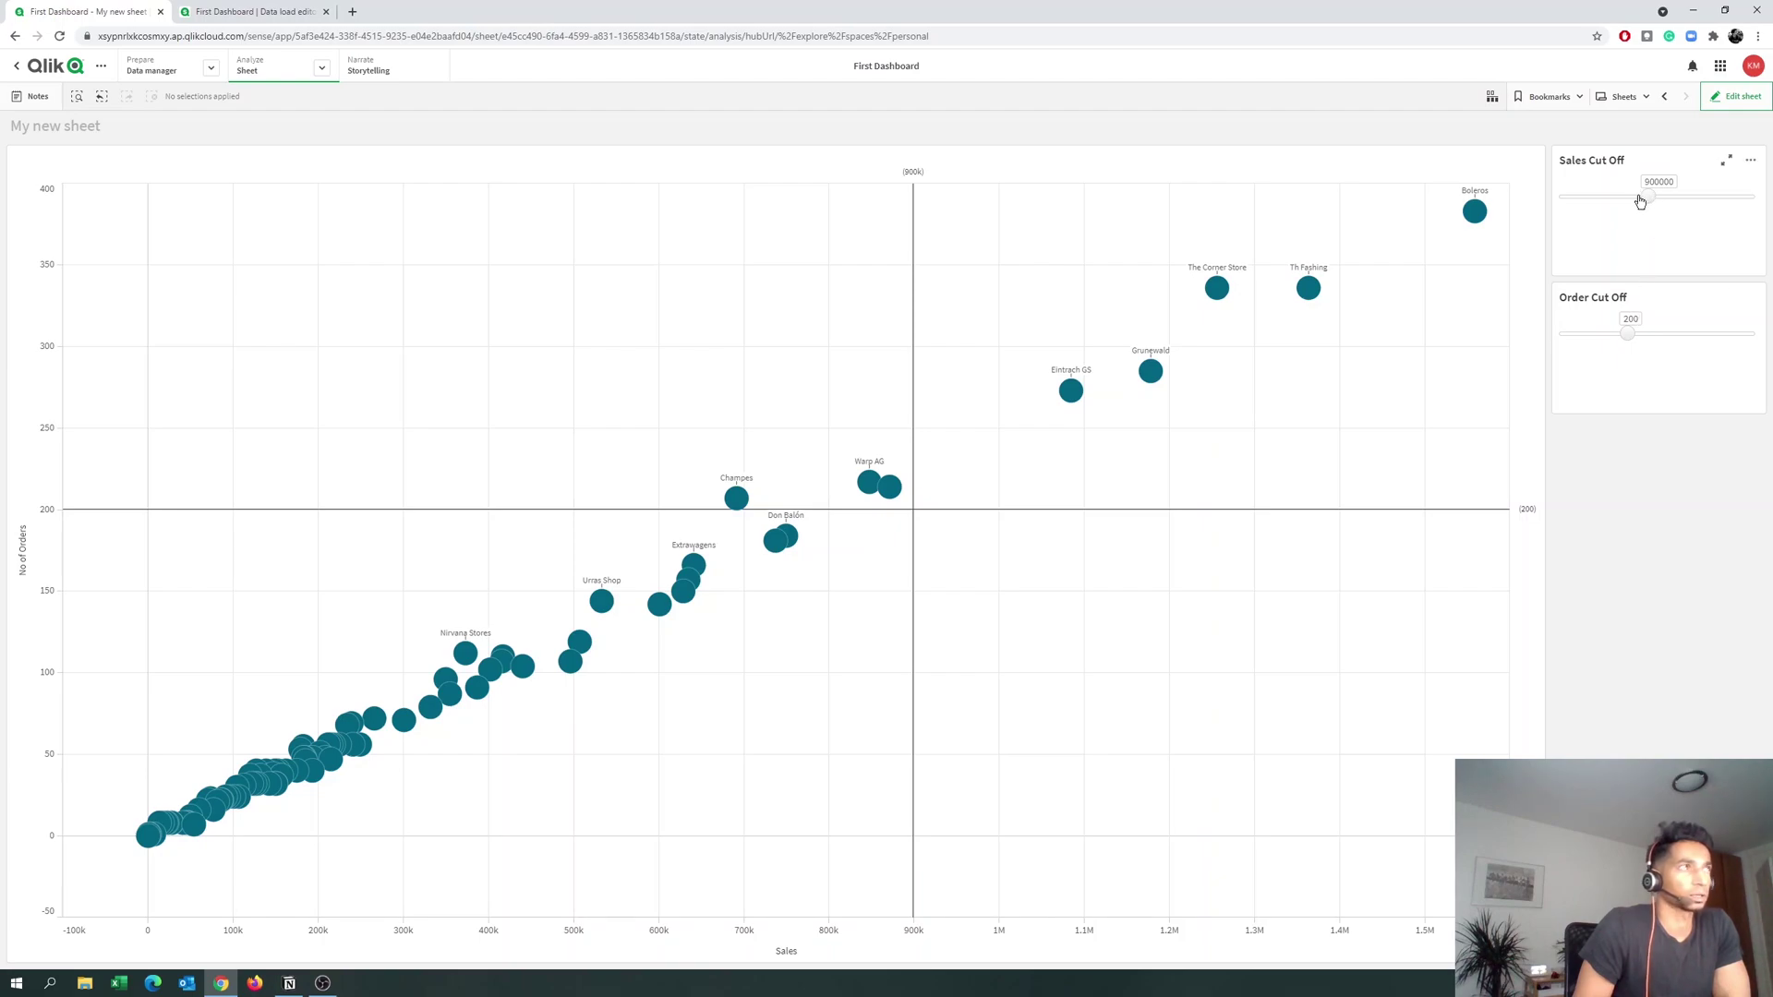
pyautogui.moveTo(1651, 205); pyautogui.dragTo(1657, 211)
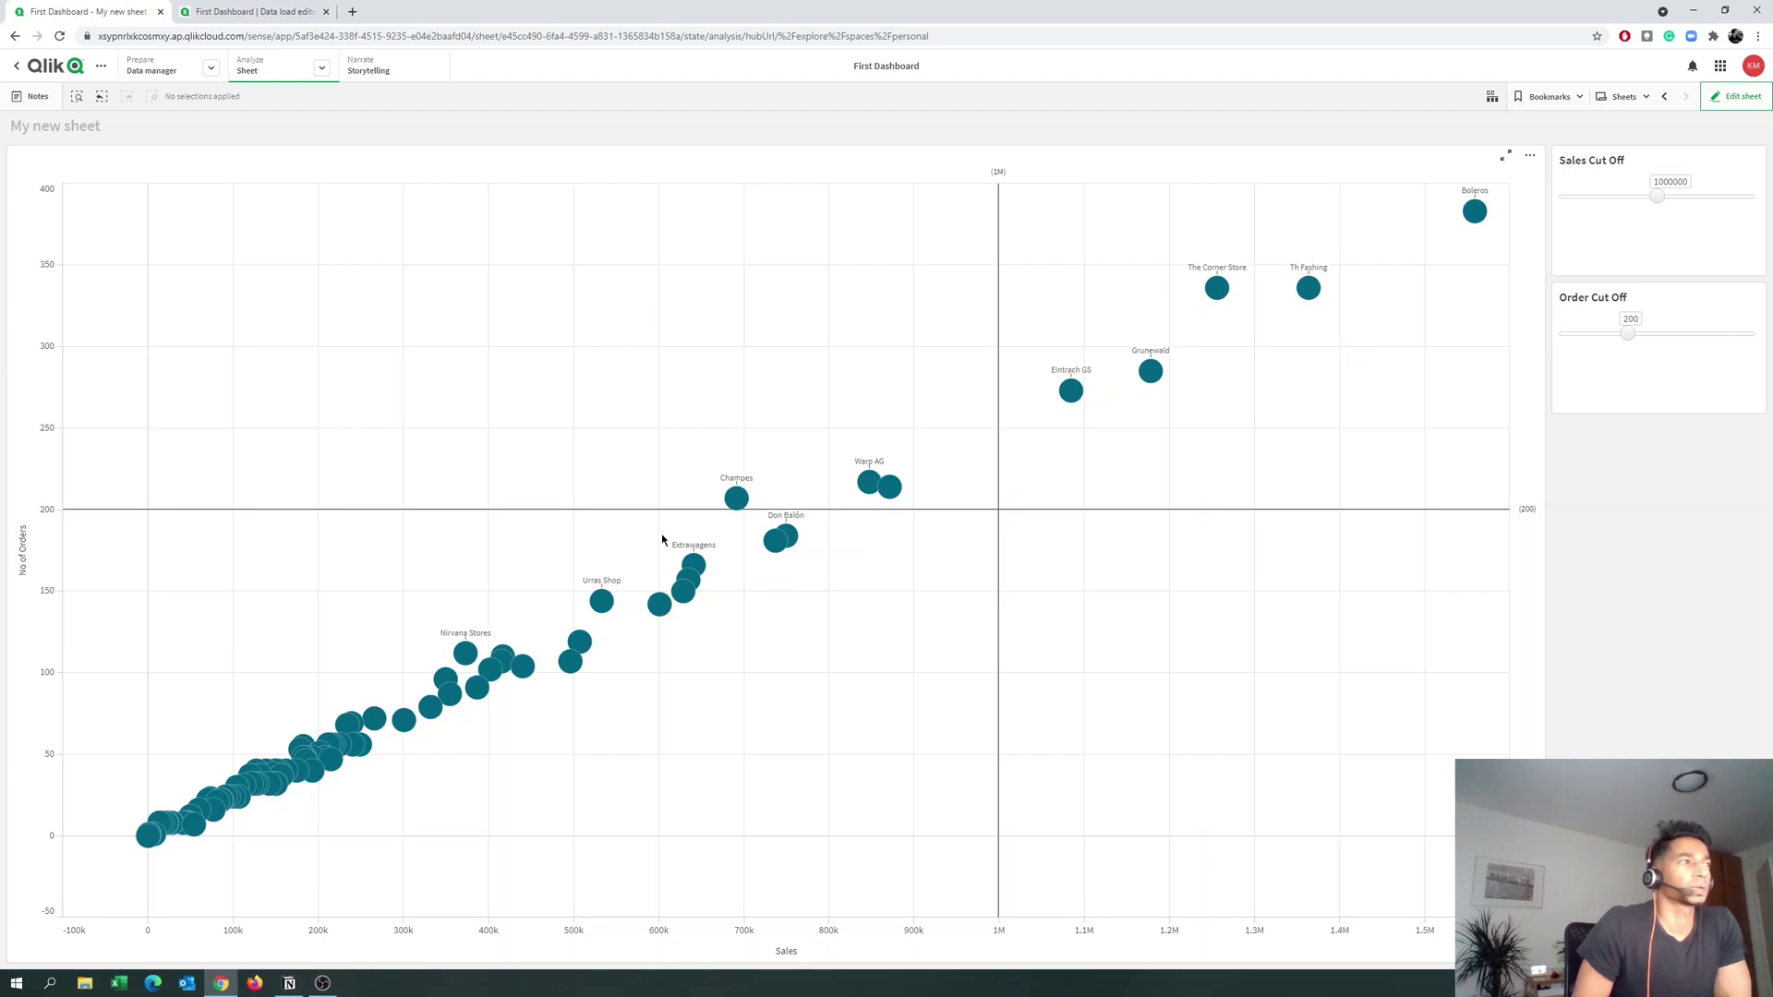
# Return to editing the sheet and switch the scatter plot's colors from automatic to custom coloring by expression.
pyautogui.click(1737, 96)
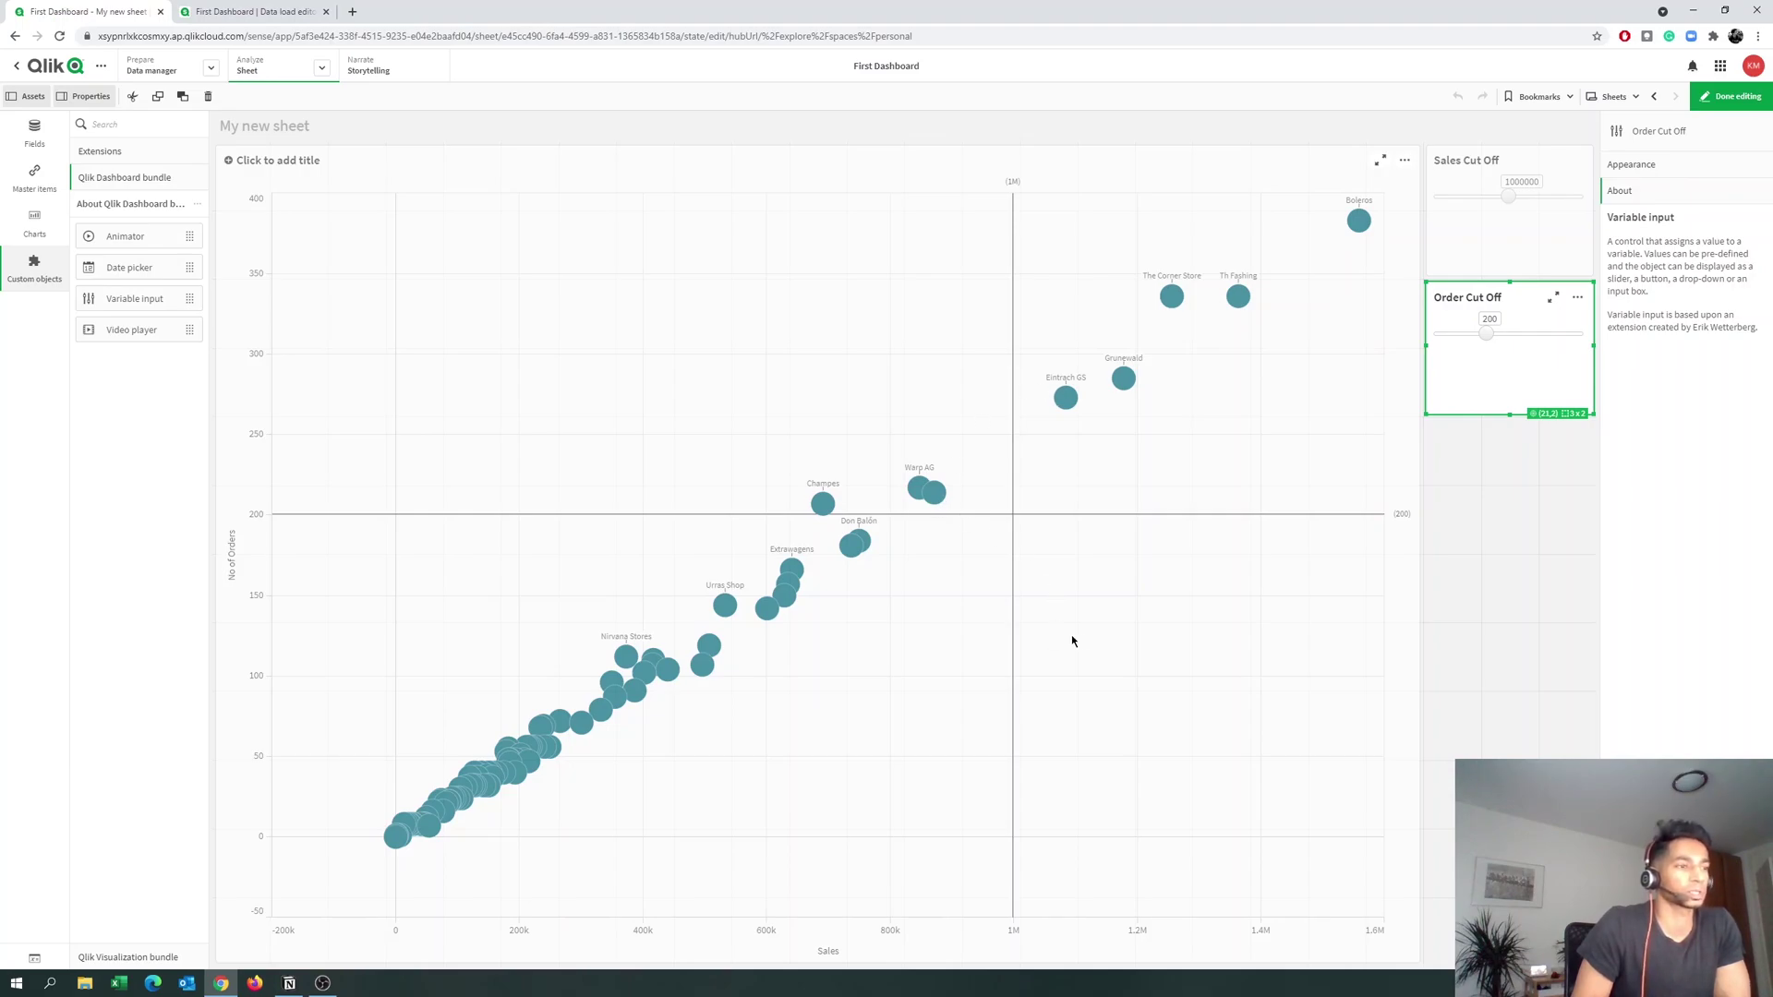
pyautogui.click(1138, 618)
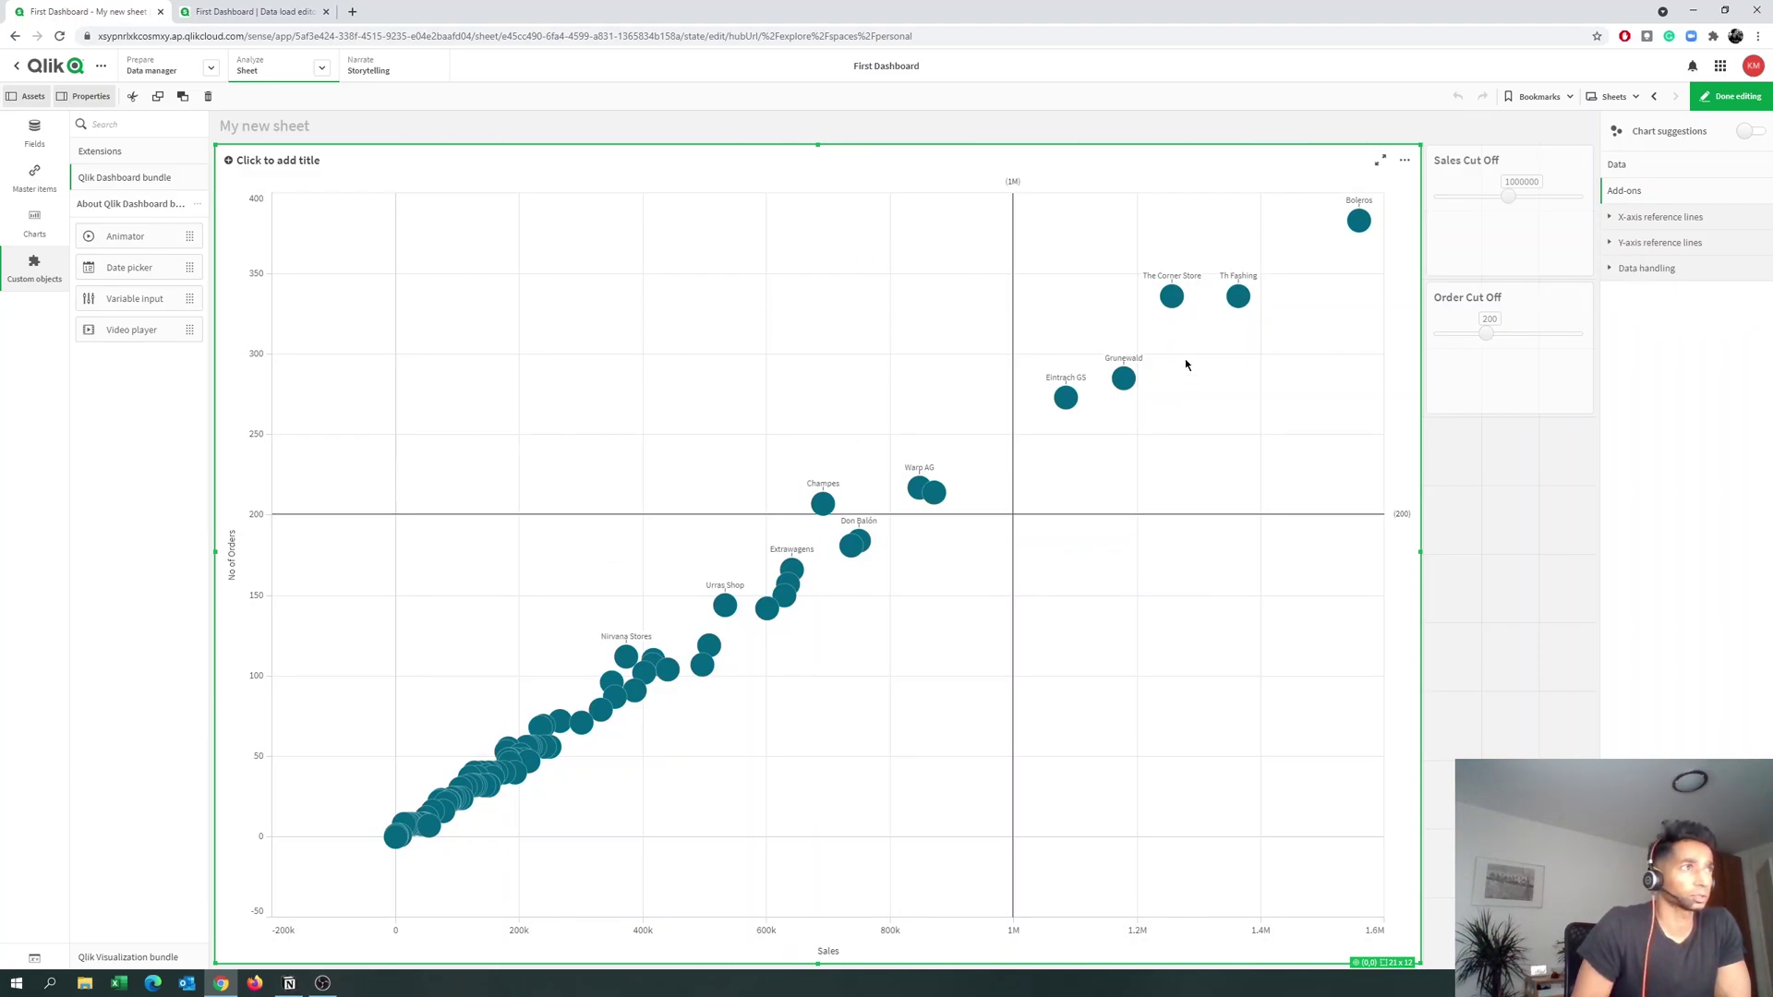
pyautogui.click(1624, 190)
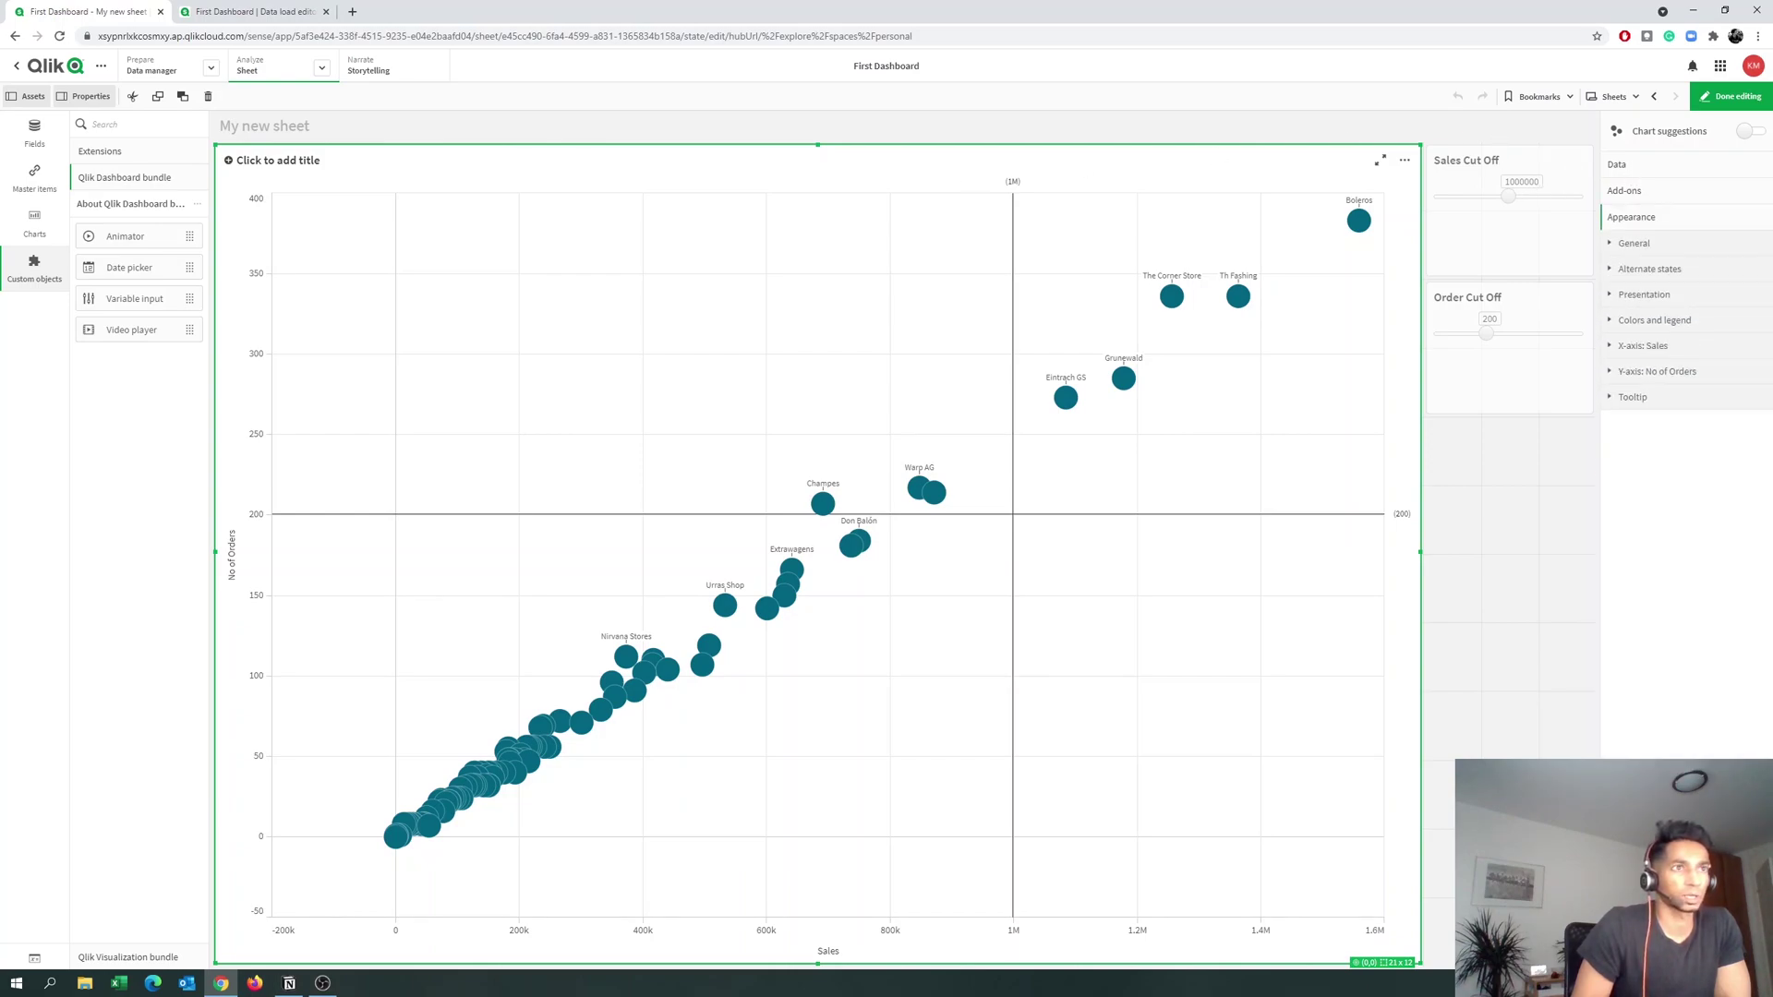
pyautogui.click(1642, 323)
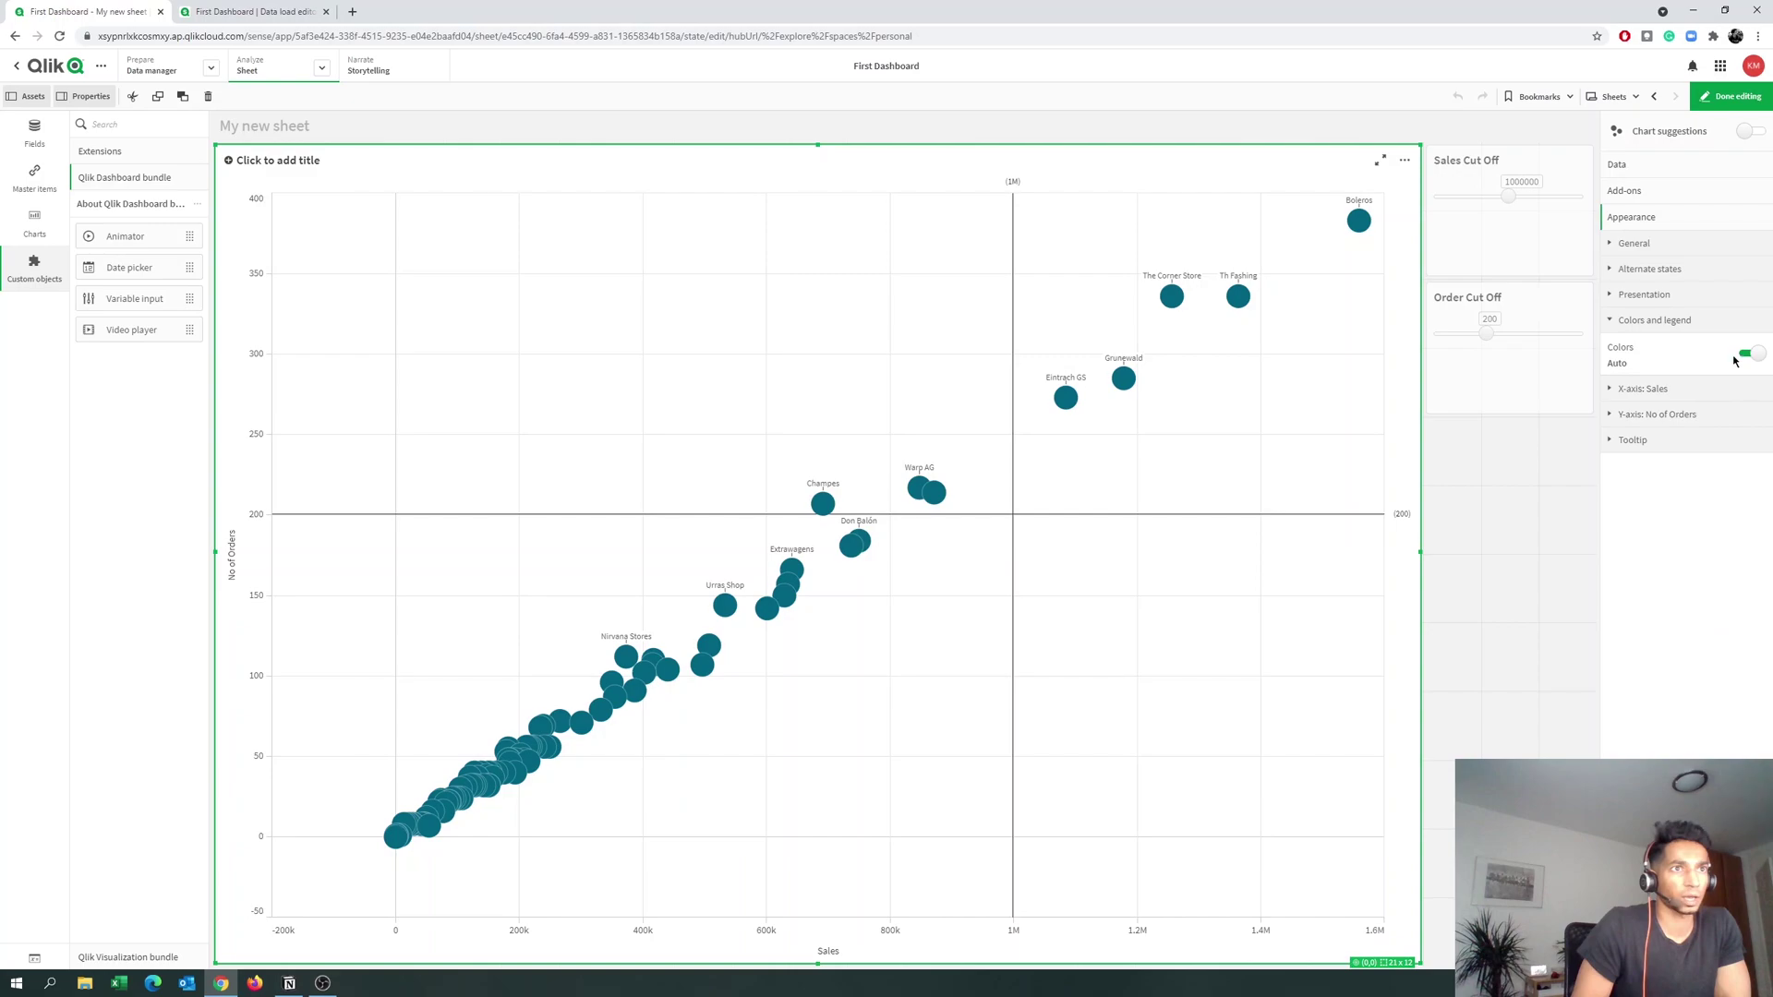
pyautogui.click(1748, 356)
pyautogui.click(1674, 390)
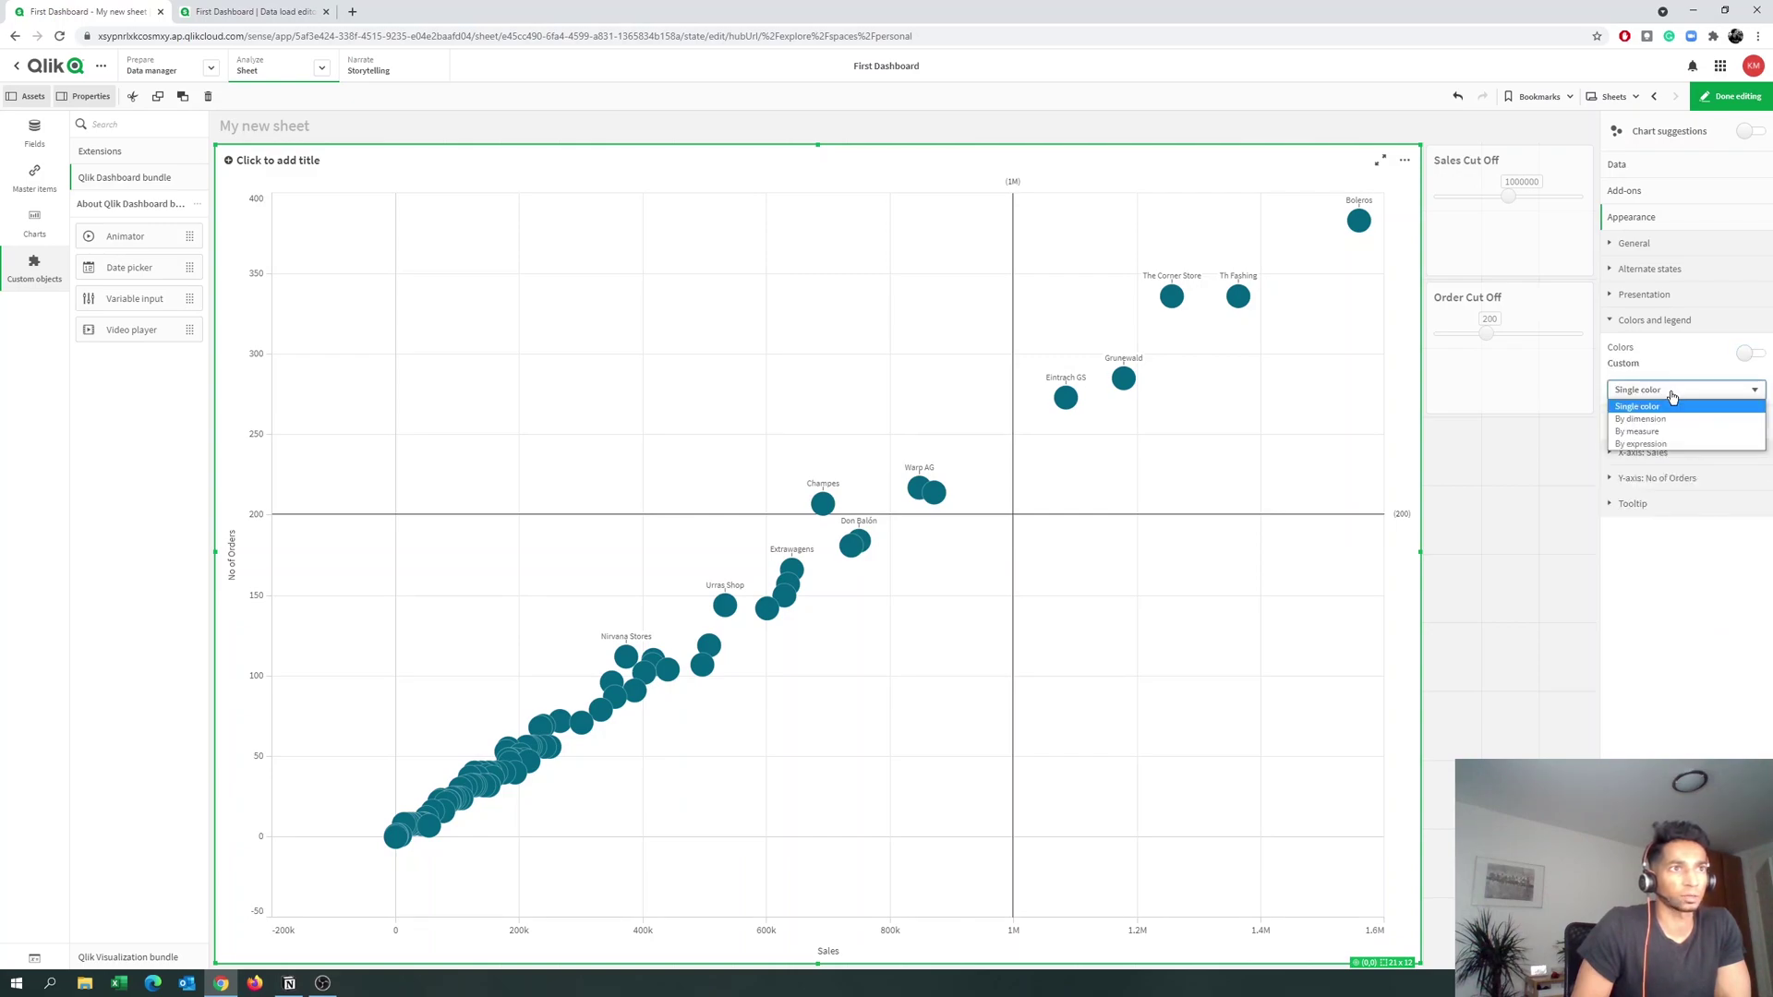
pyautogui.click(1650, 447)
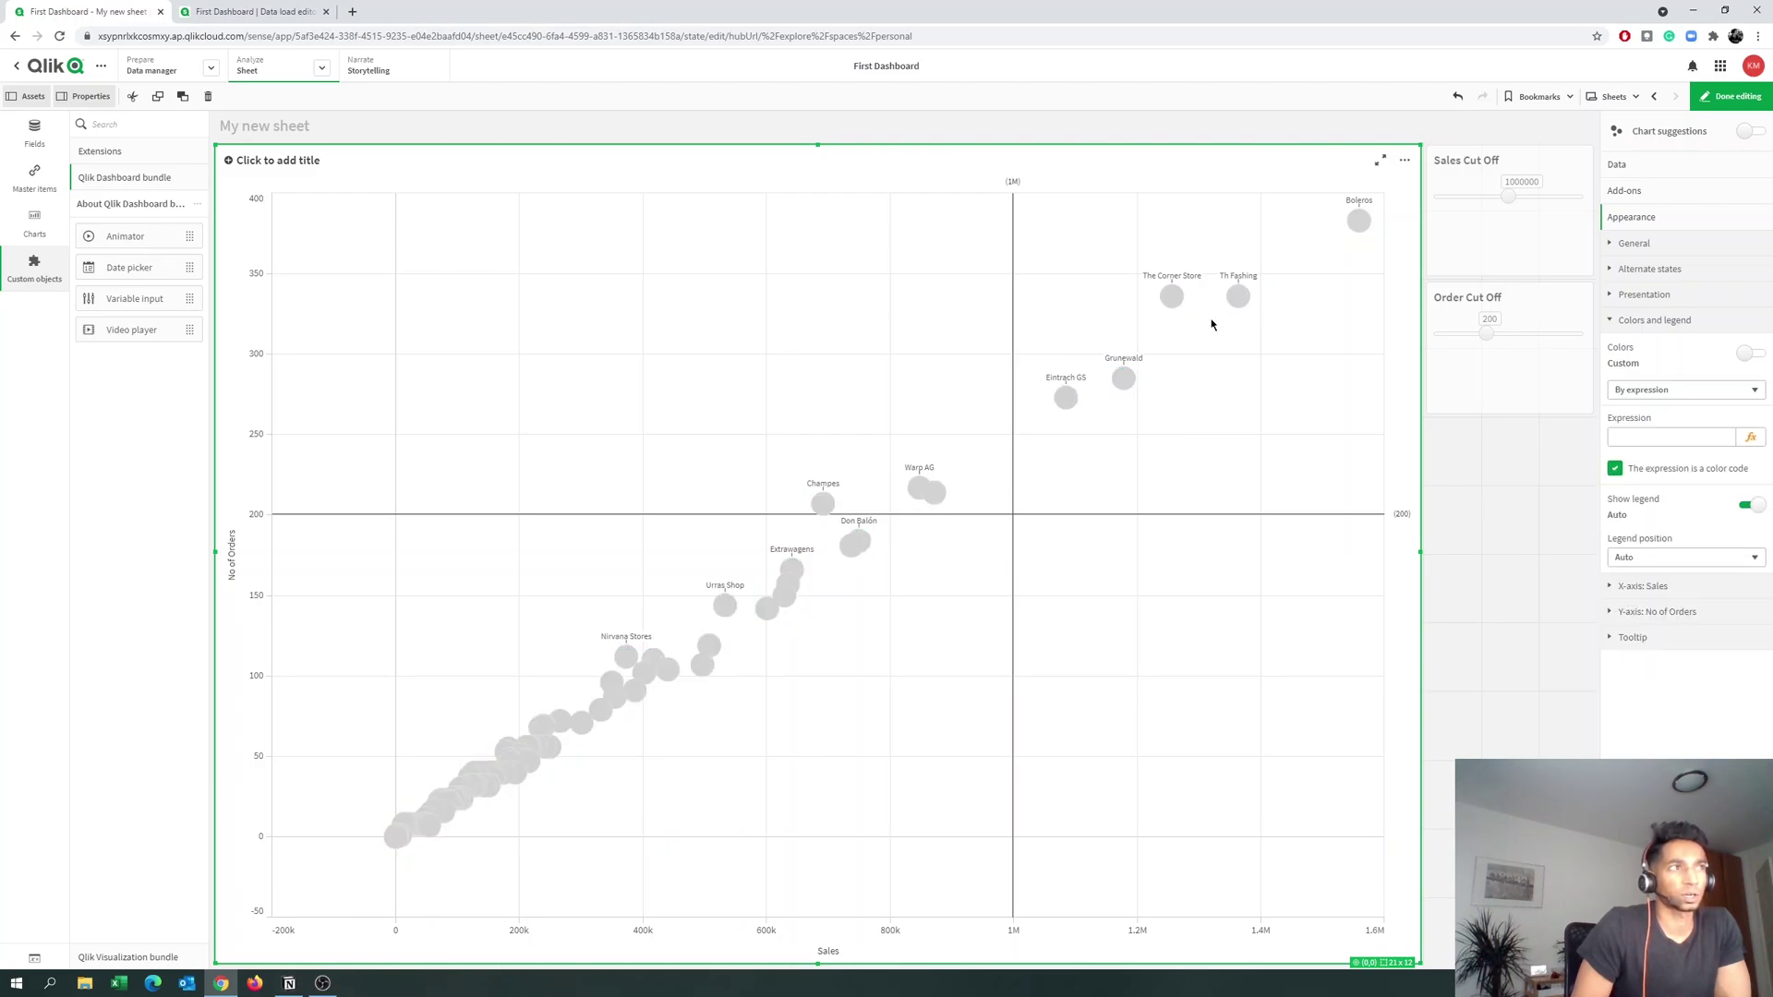
# Begin the scatter plot's color expression with If( Sum([Sales Amount]).
pyautogui.click(1750, 438)
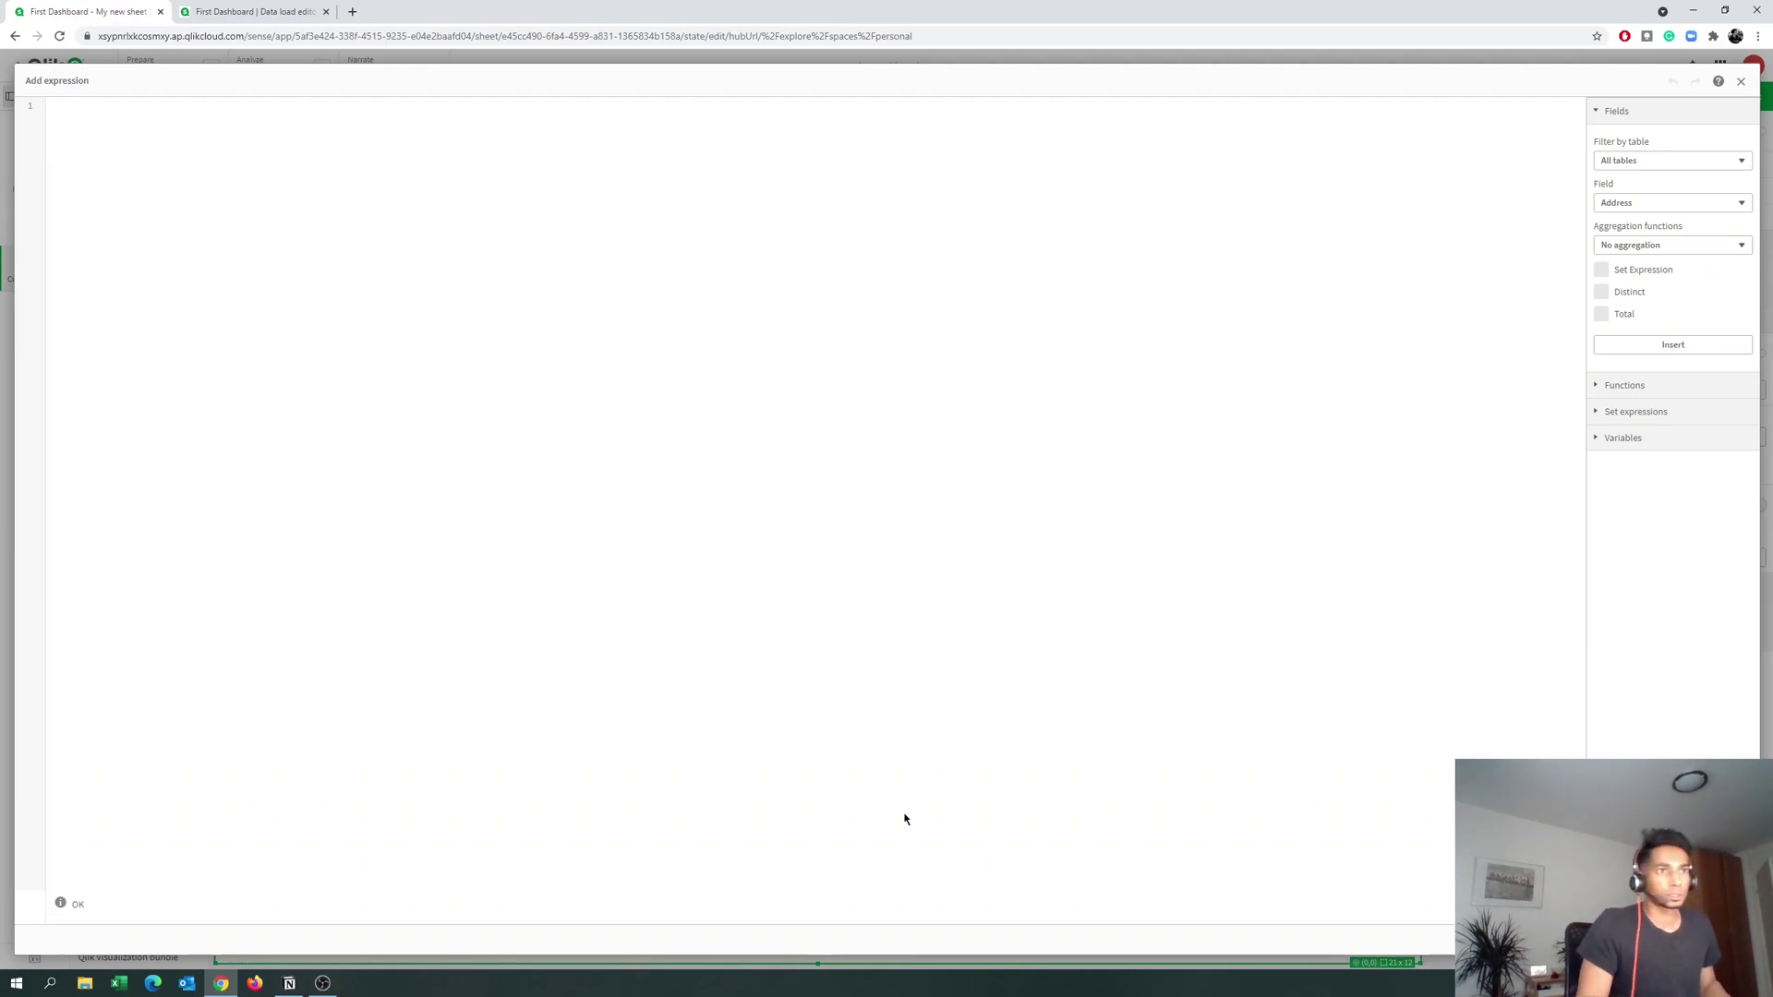
pyautogui.press('Escape')
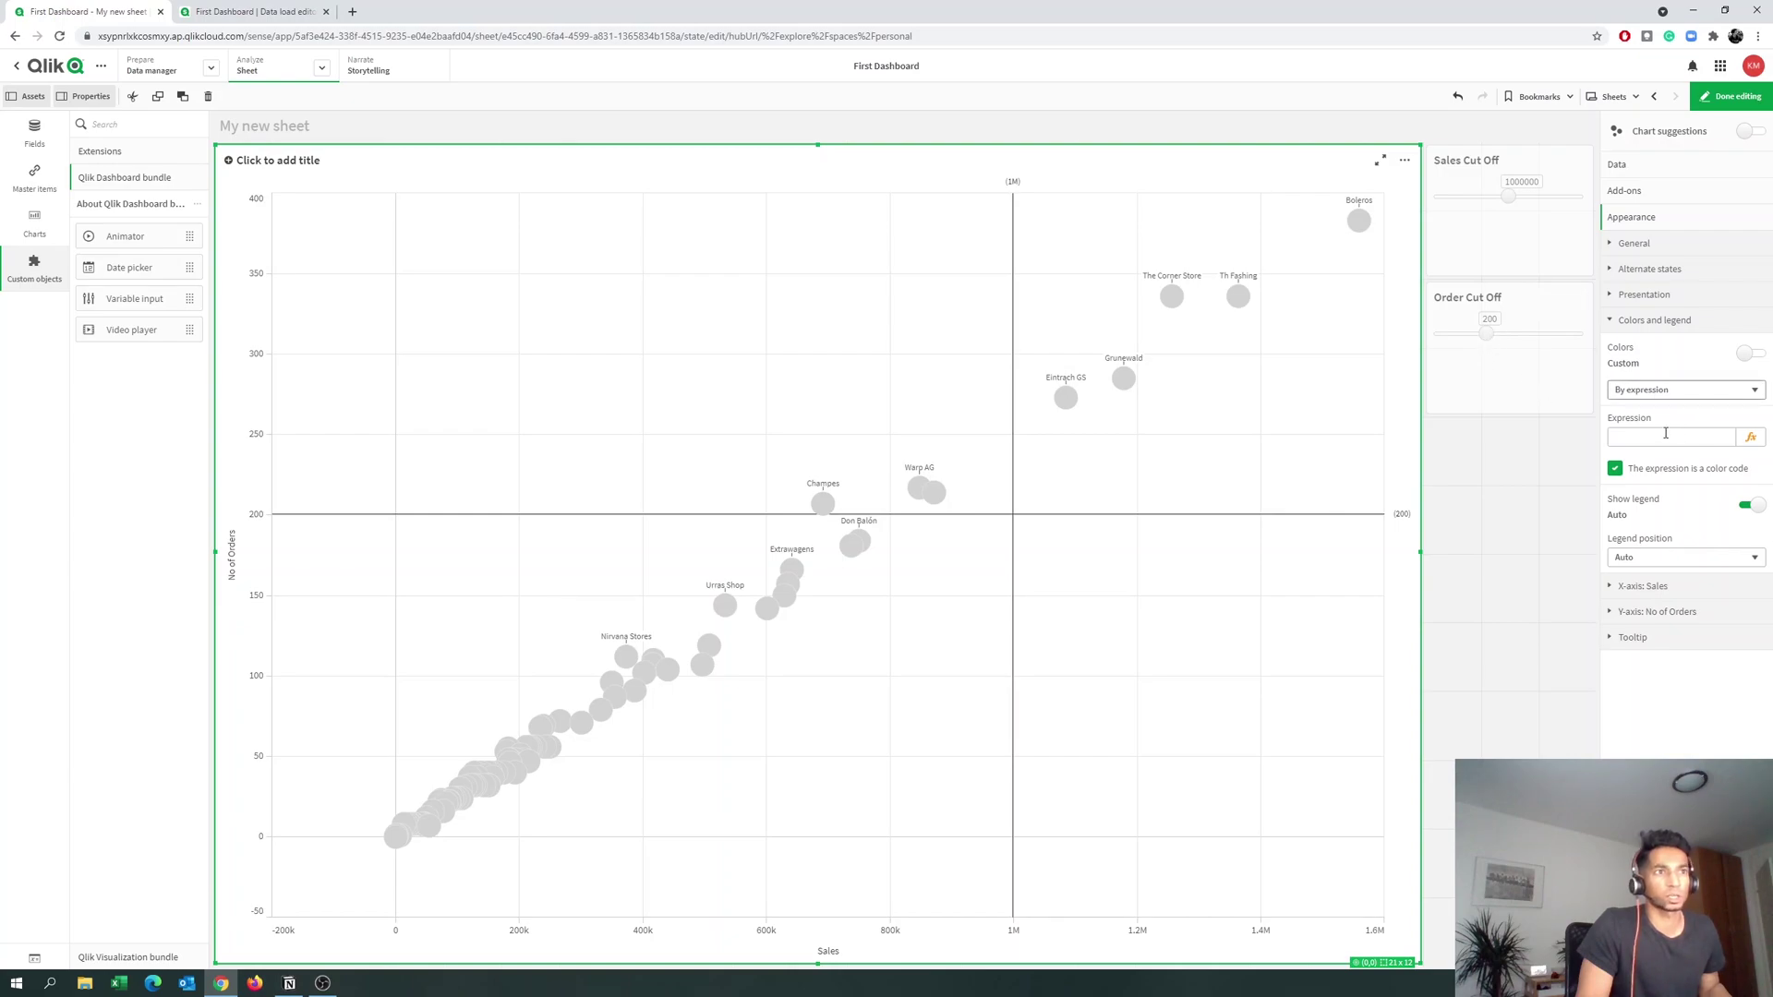
pyautogui.click(1751, 437)
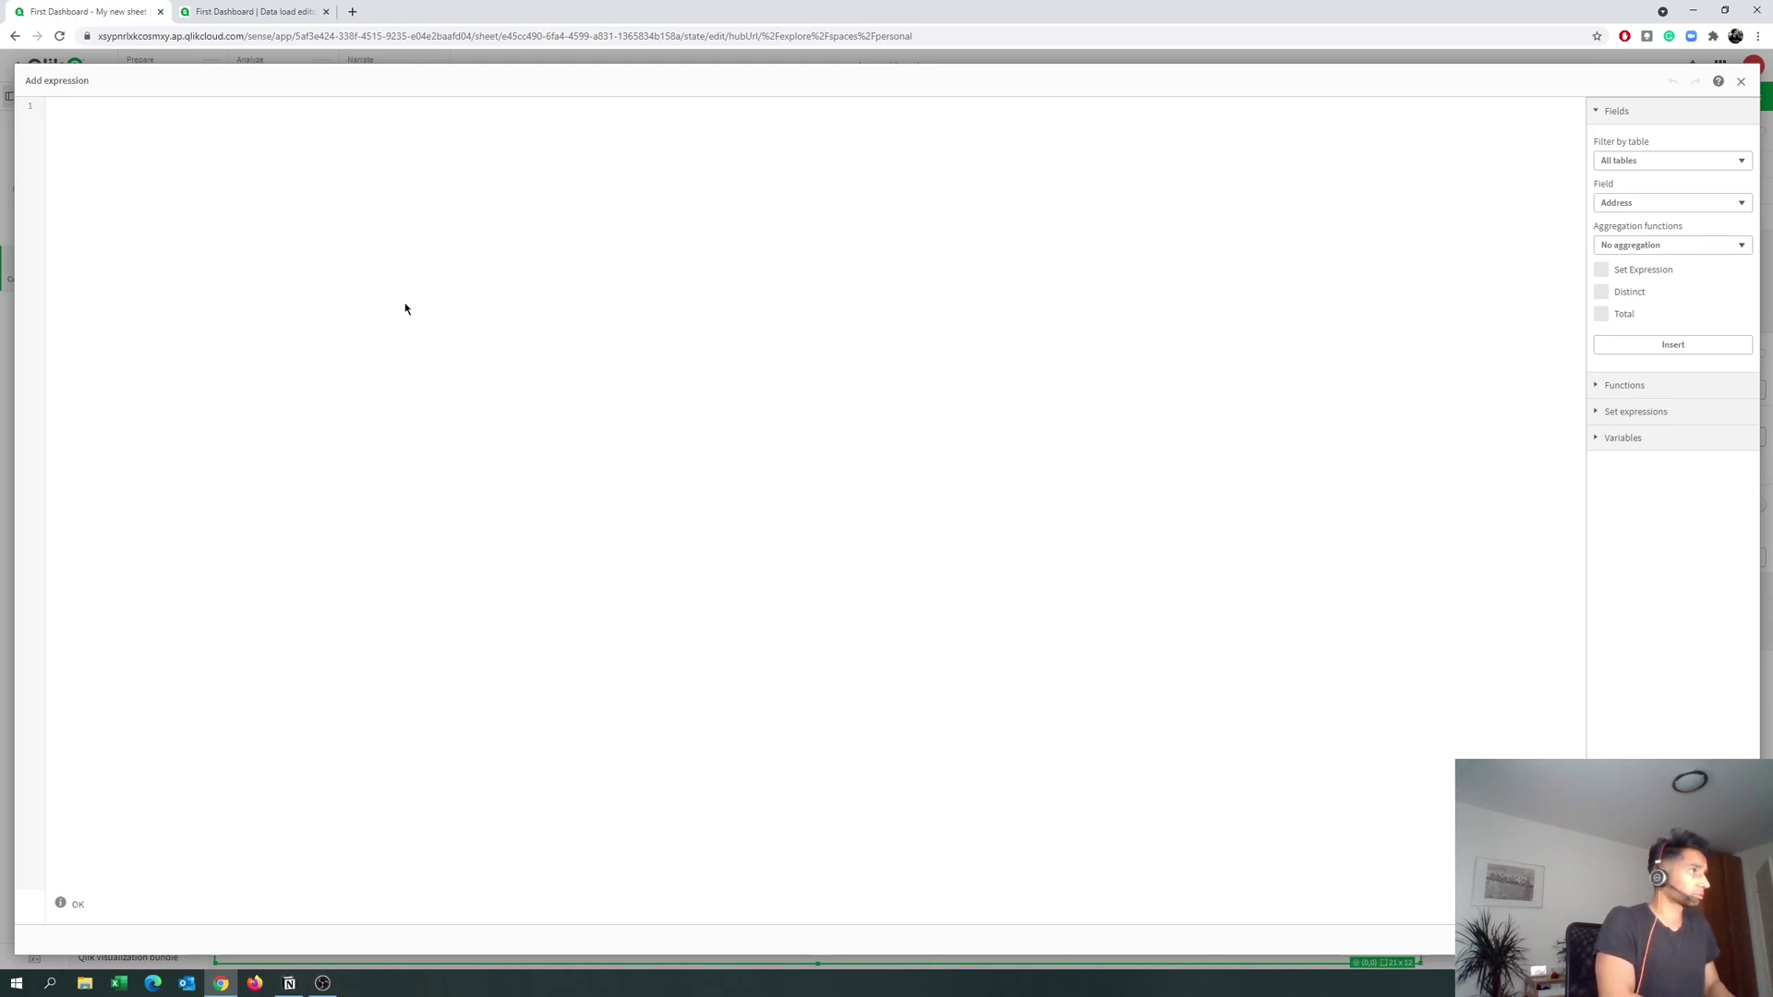
pyautogui.write('If(')
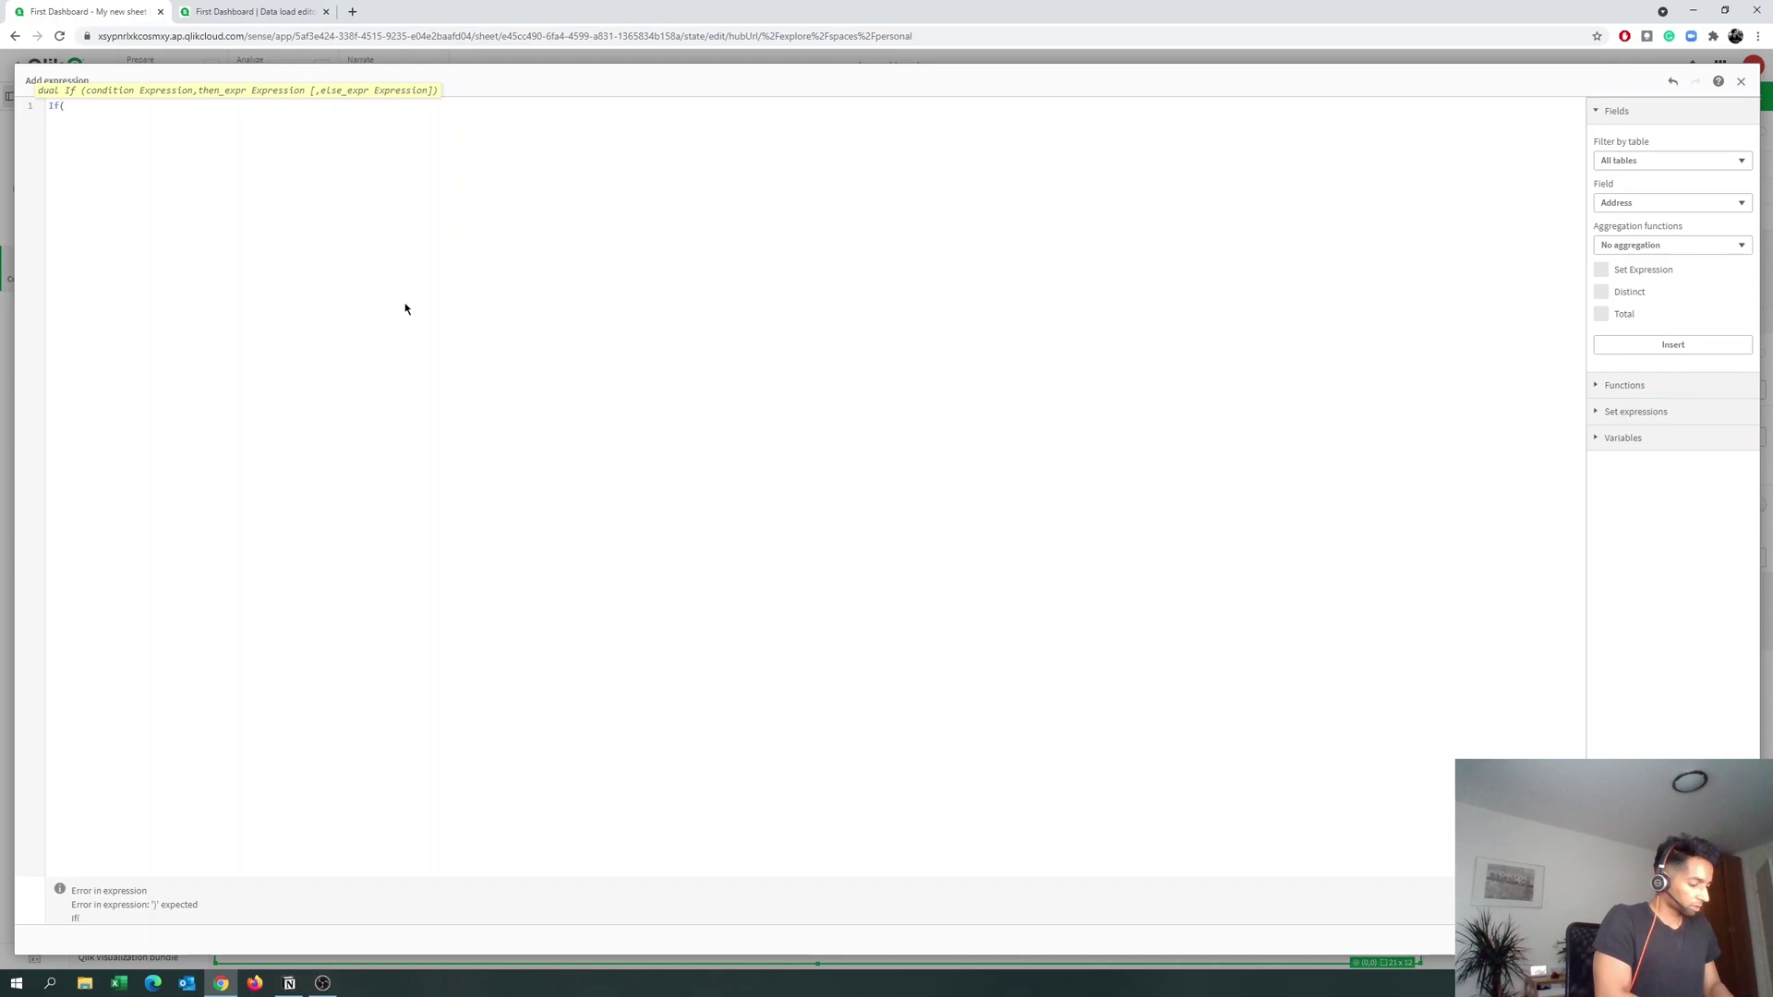
pyautogui.write(' su')
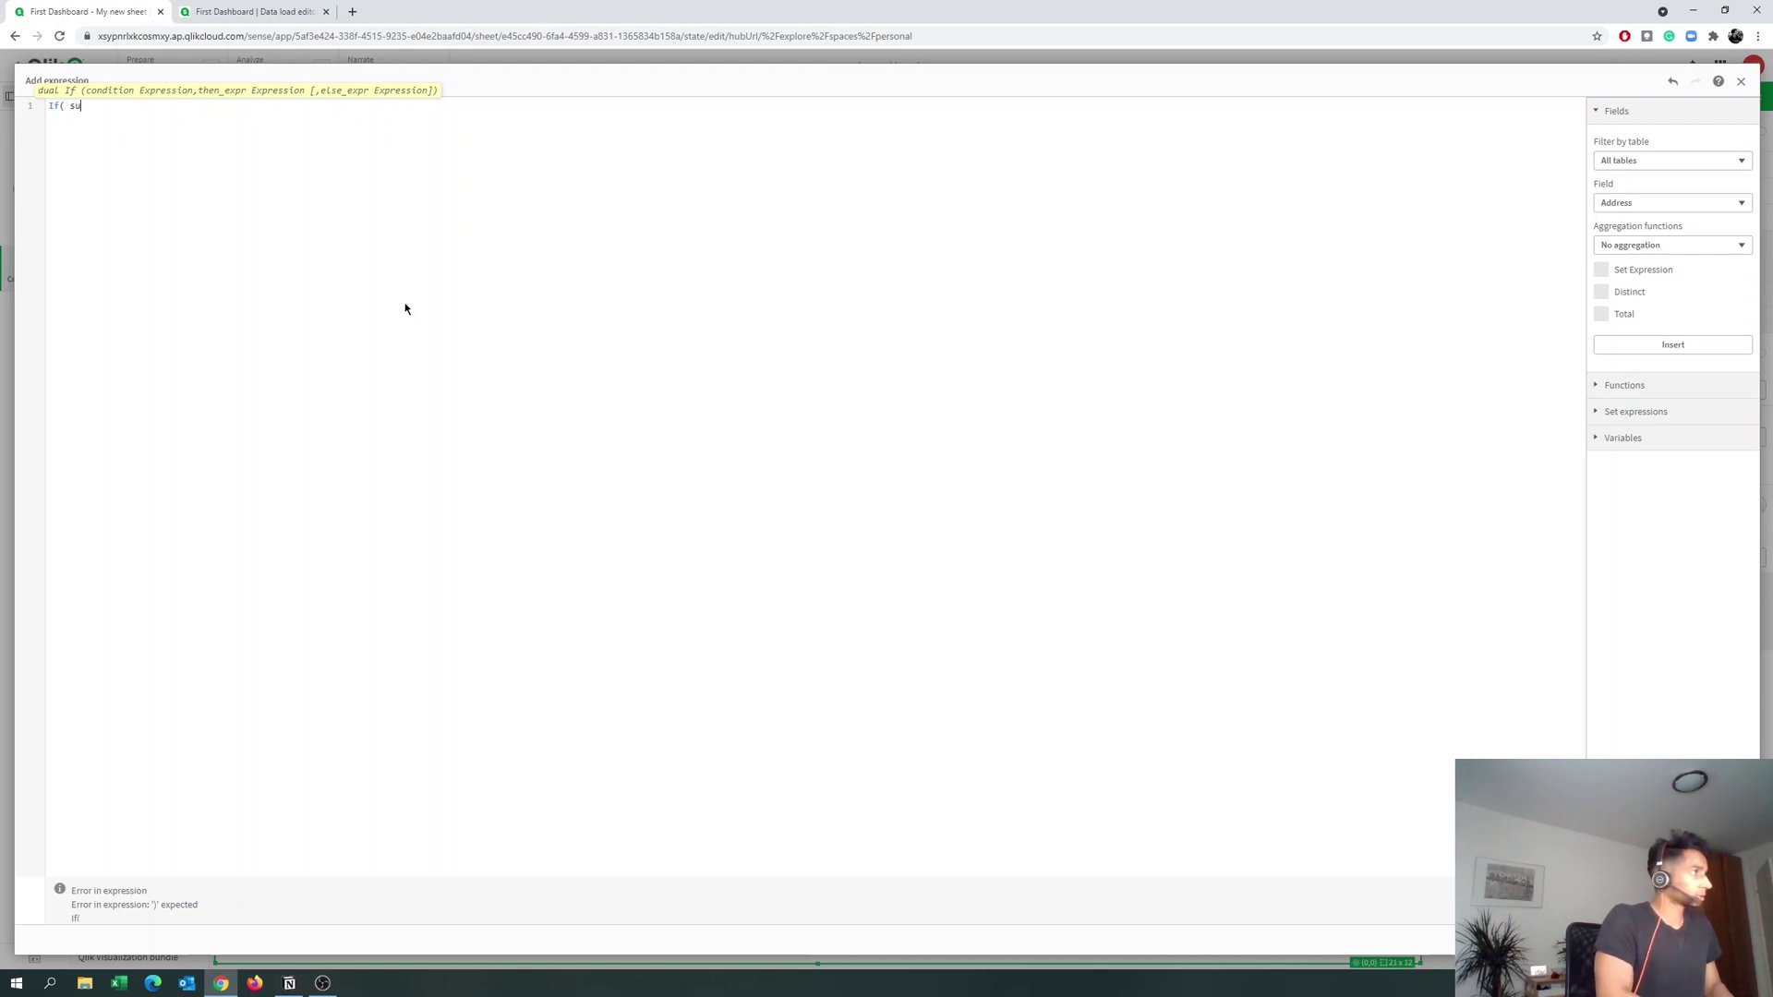
pyautogui.press('Down')
pyautogui.press('Down')
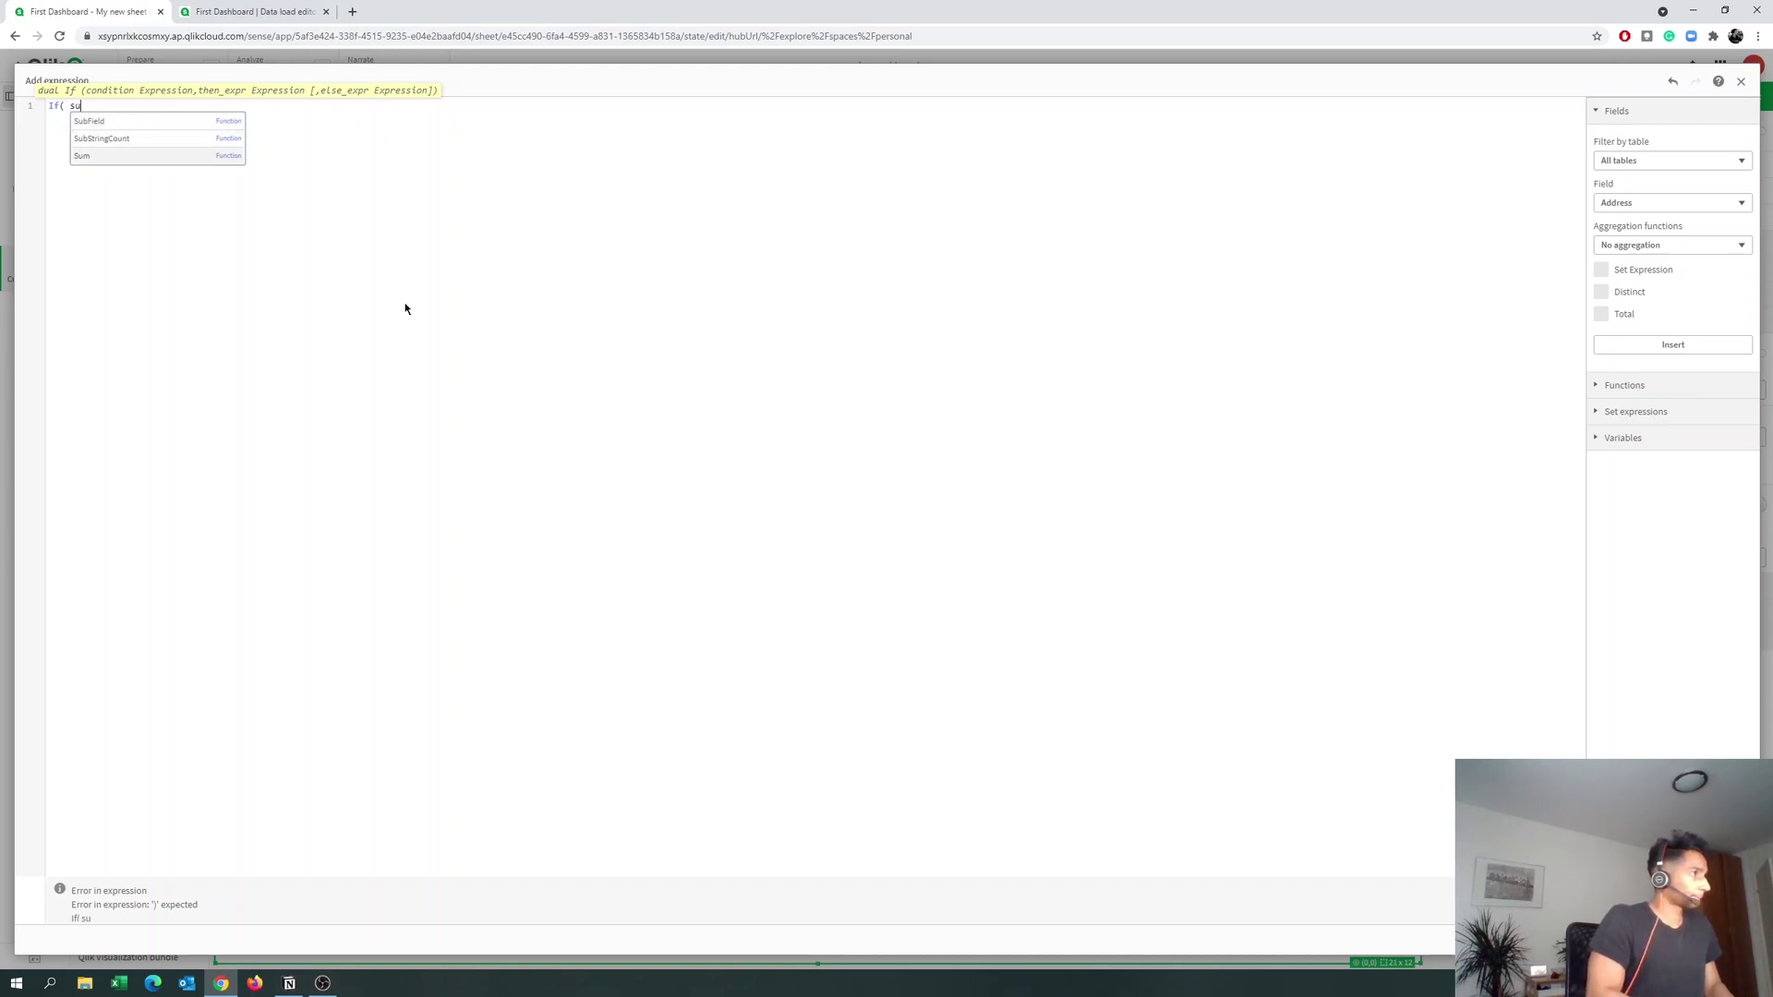
pyautogui.press('Return')
pyautogui.write('(sa')
pyautogui.press('Down')
pyautogui.press('Return')
pyautogui.write(')')
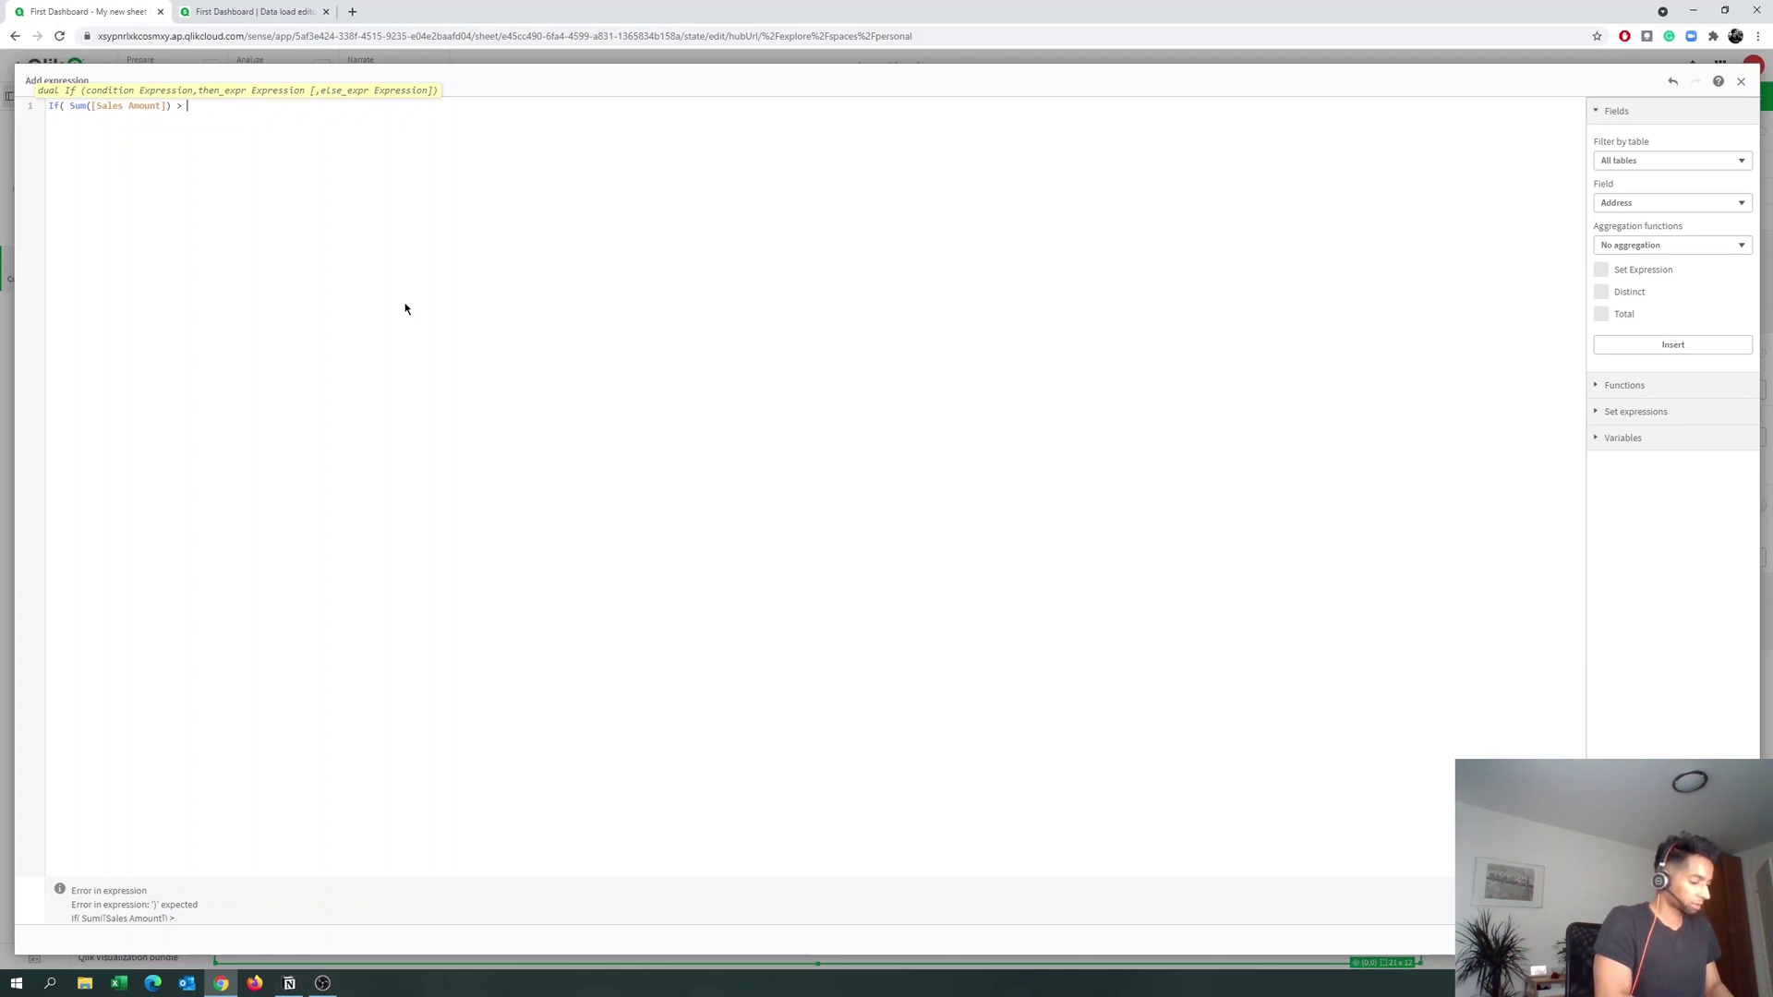
# Complete the sales condition of the color expression with the comparison > $(vSales).
pyautogui.write('> ')
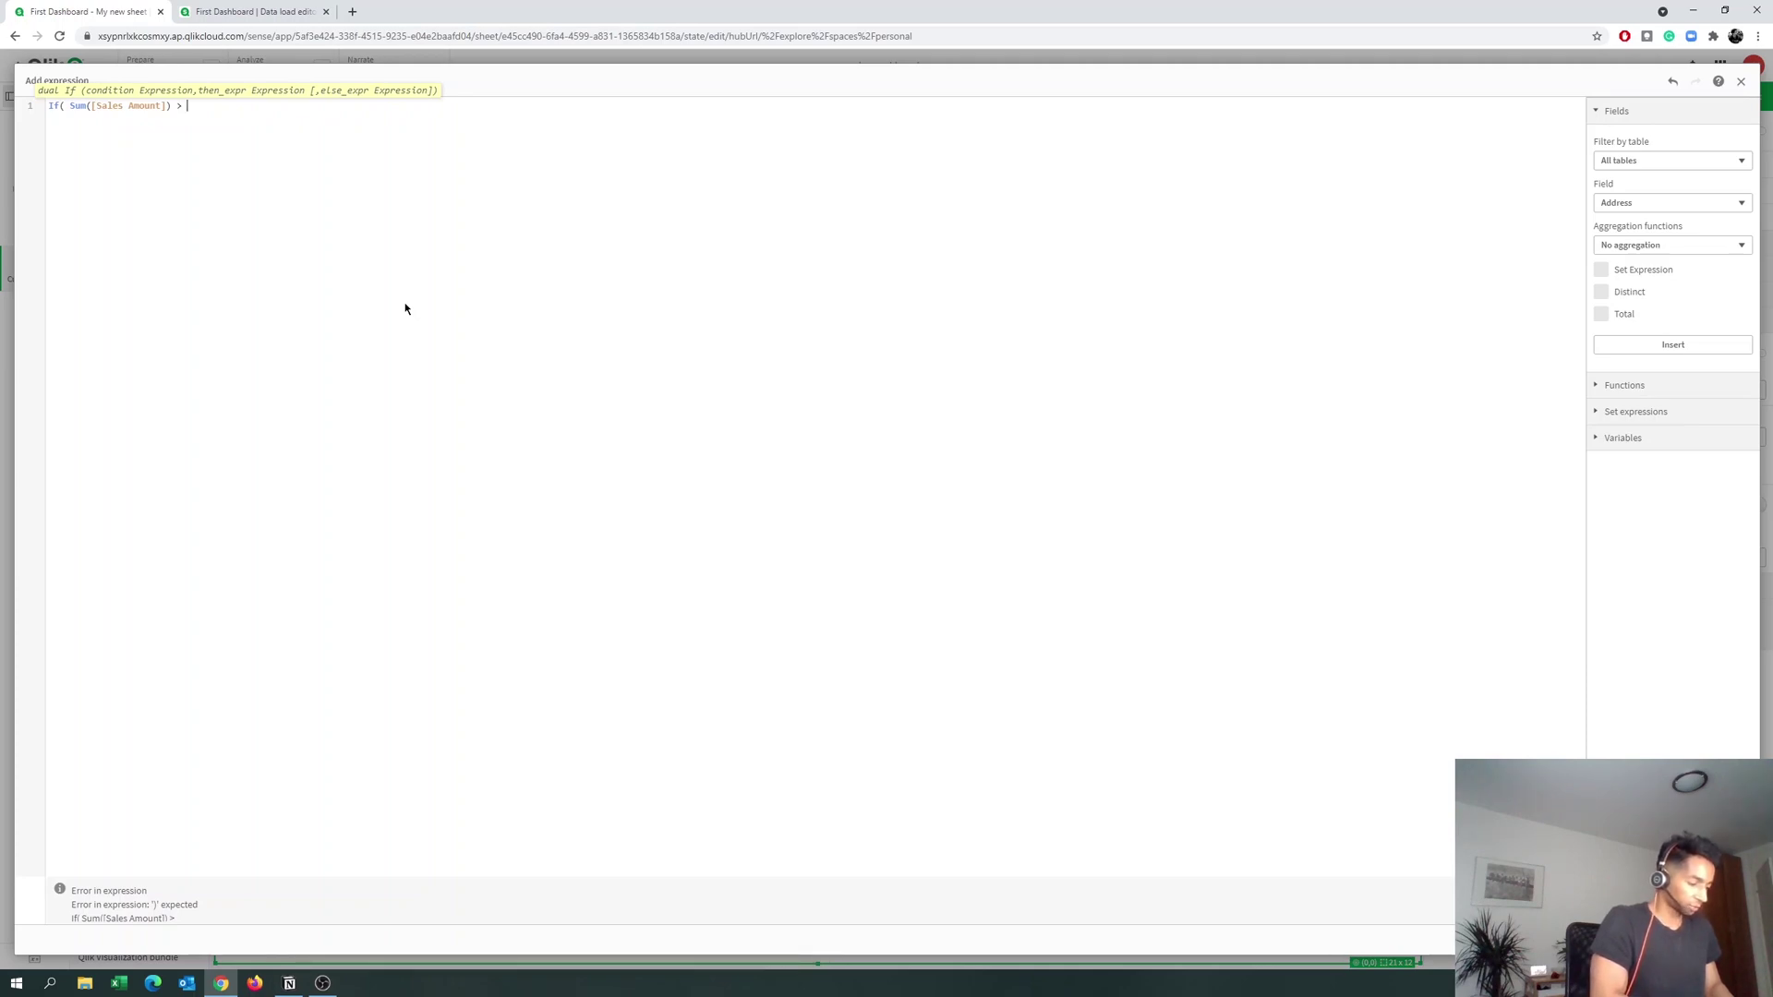
pyautogui.write('$(')
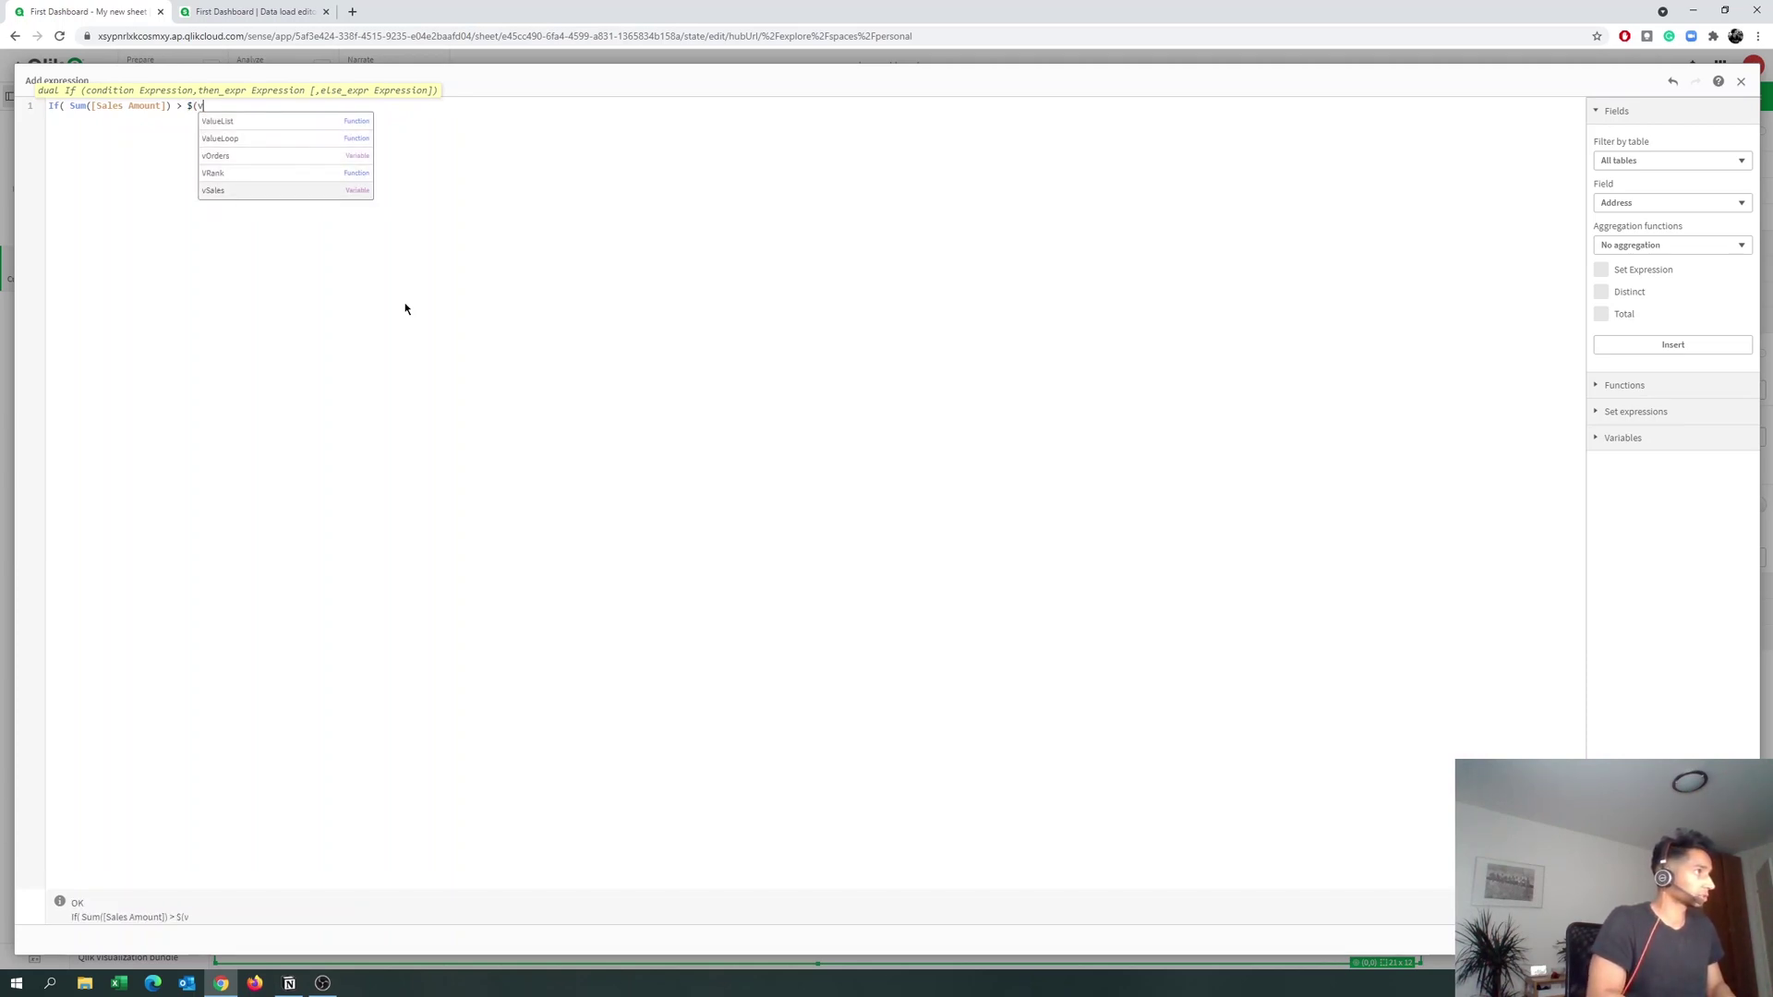
pyautogui.write('v')
pyautogui.press('Return')
pyautogui.write(')')
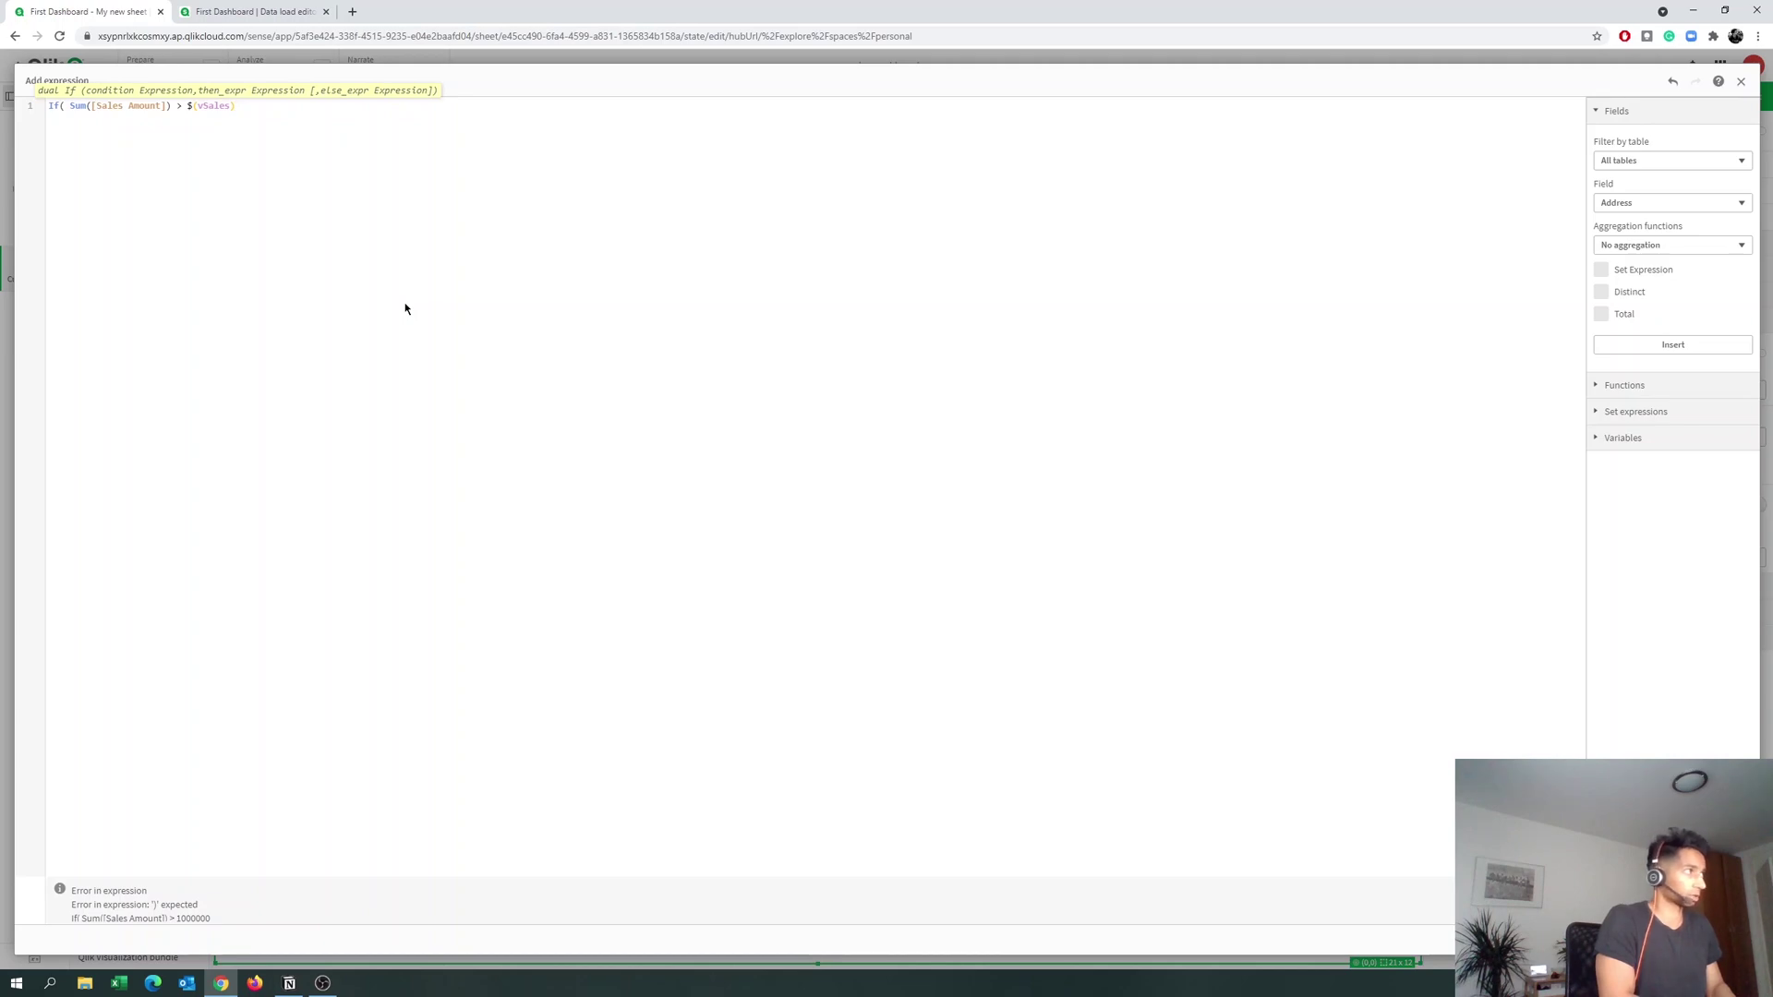
# Extend the color expression with the second condition and [No of Orders] > $(vOrders), followed by a comma.
pyautogui.write('and ')
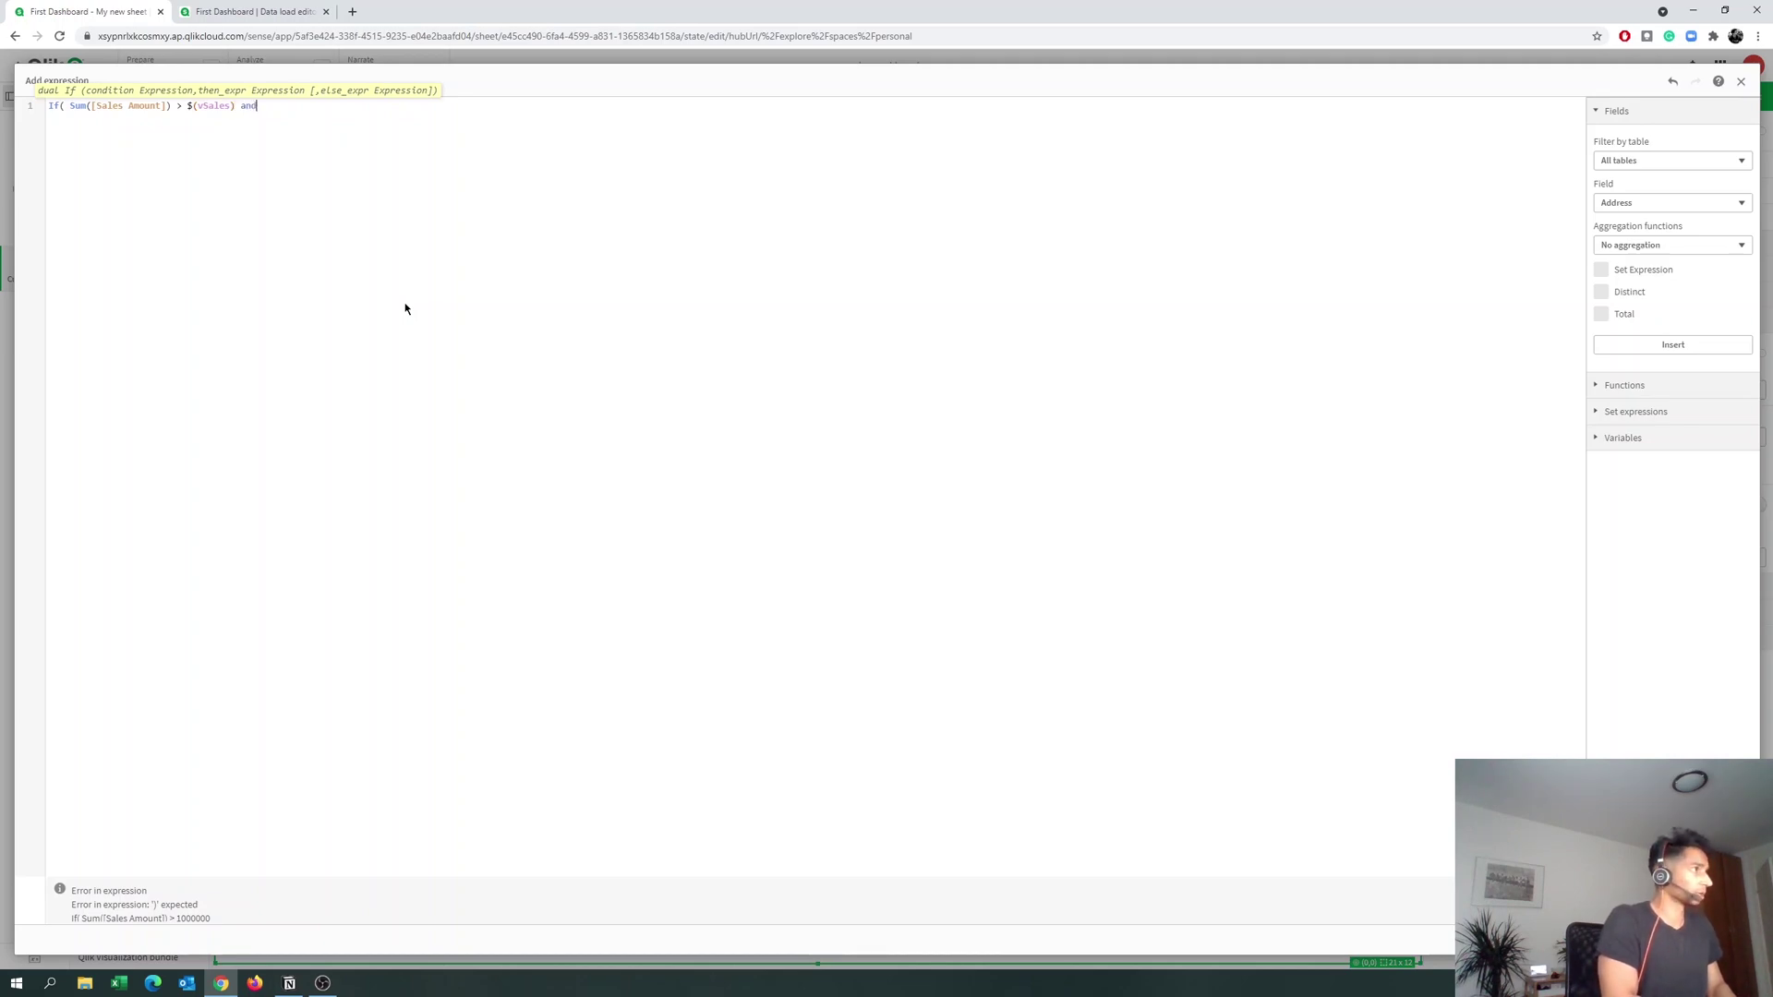
pyautogui.write('or')
pyautogui.press('BackSpace')
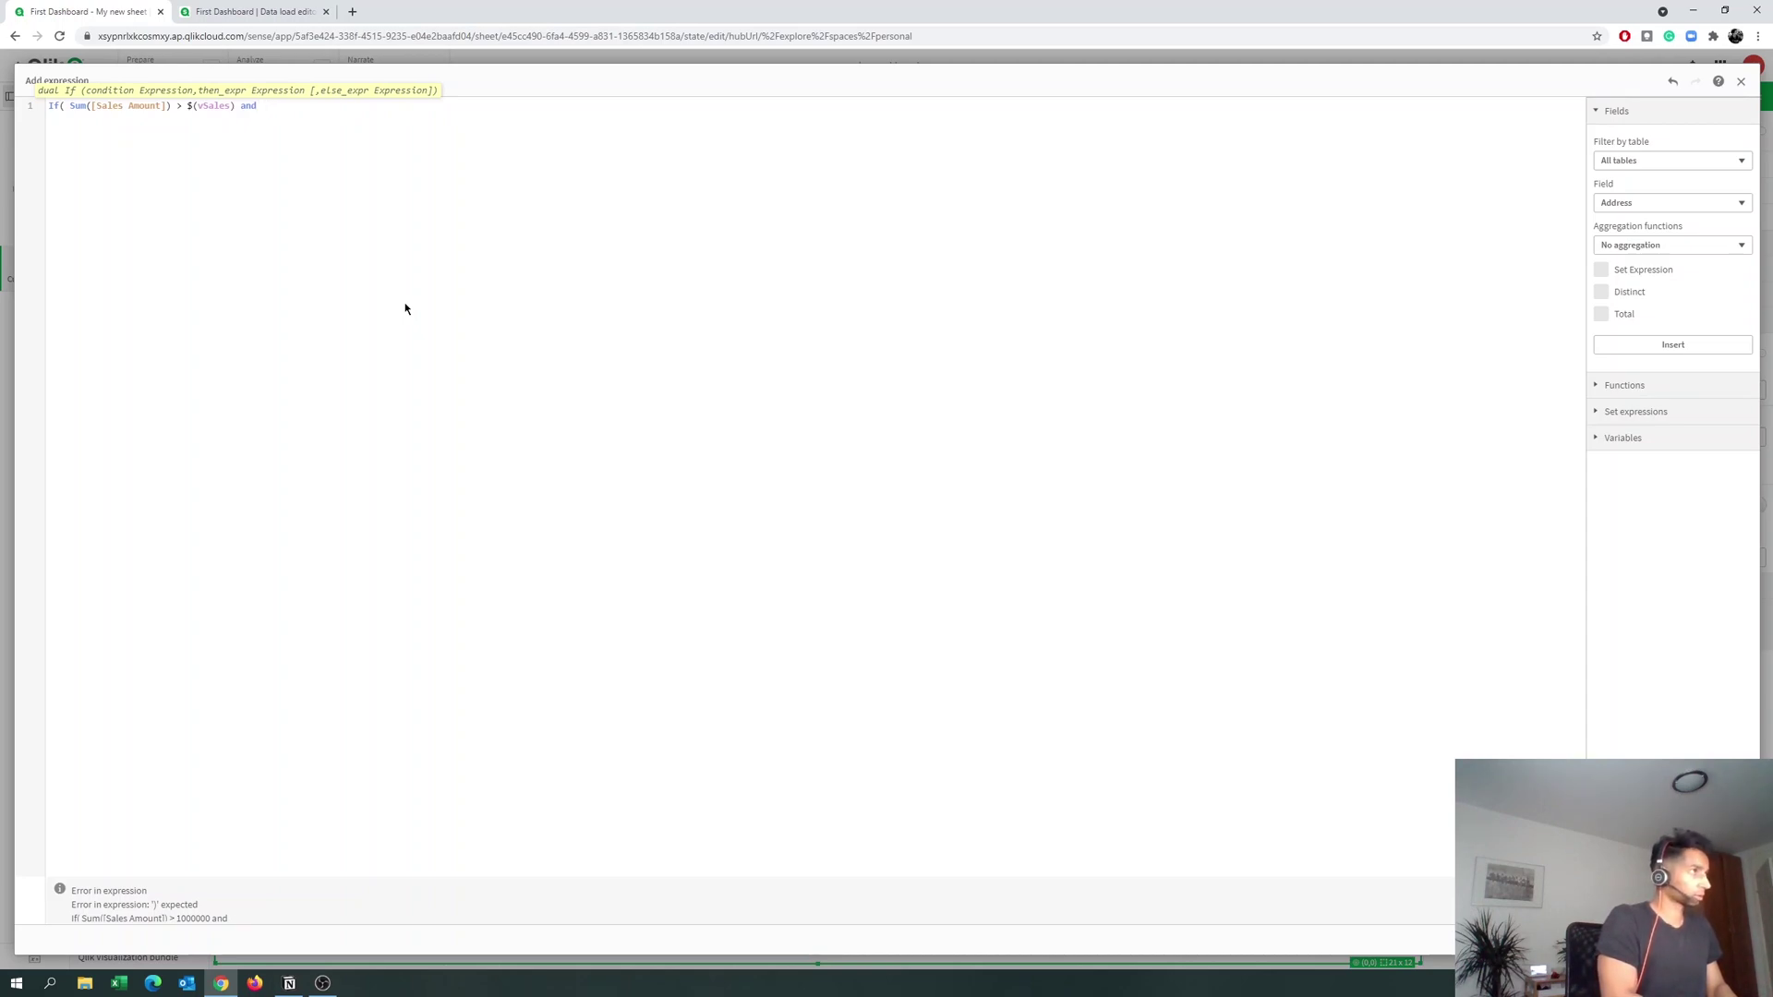
pyautogui.write('no')
pyautogui.press('Return')
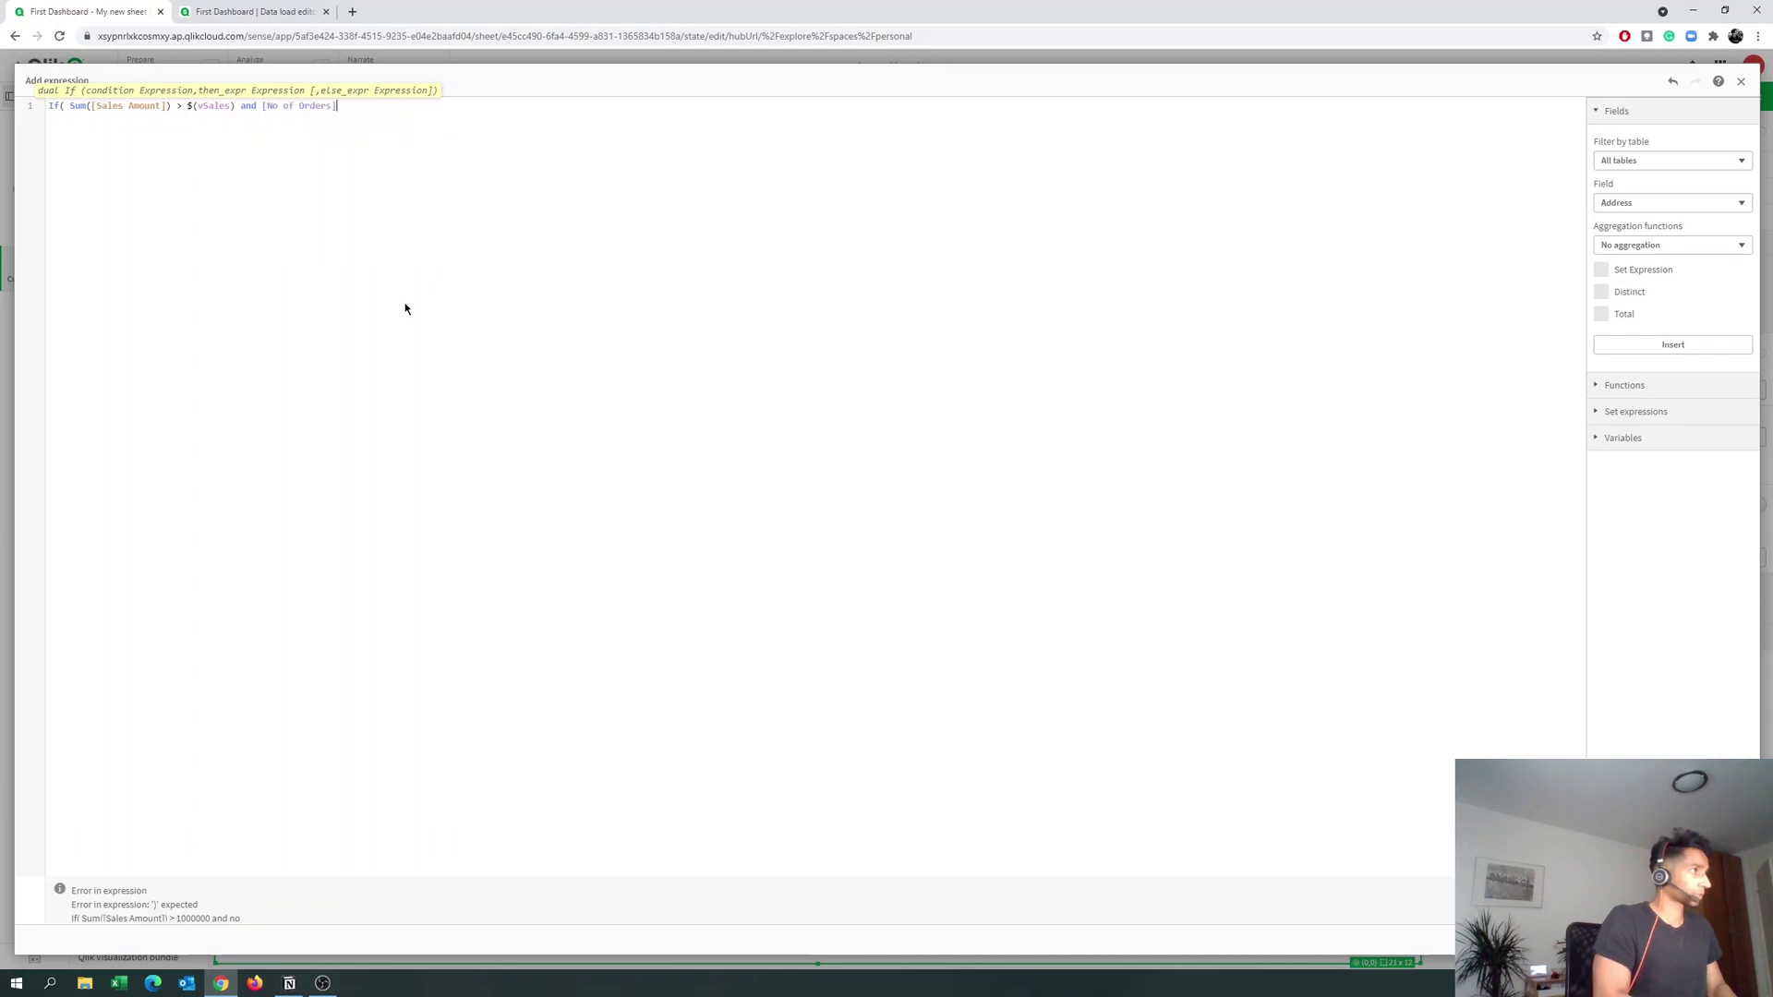
pyautogui.write('>')
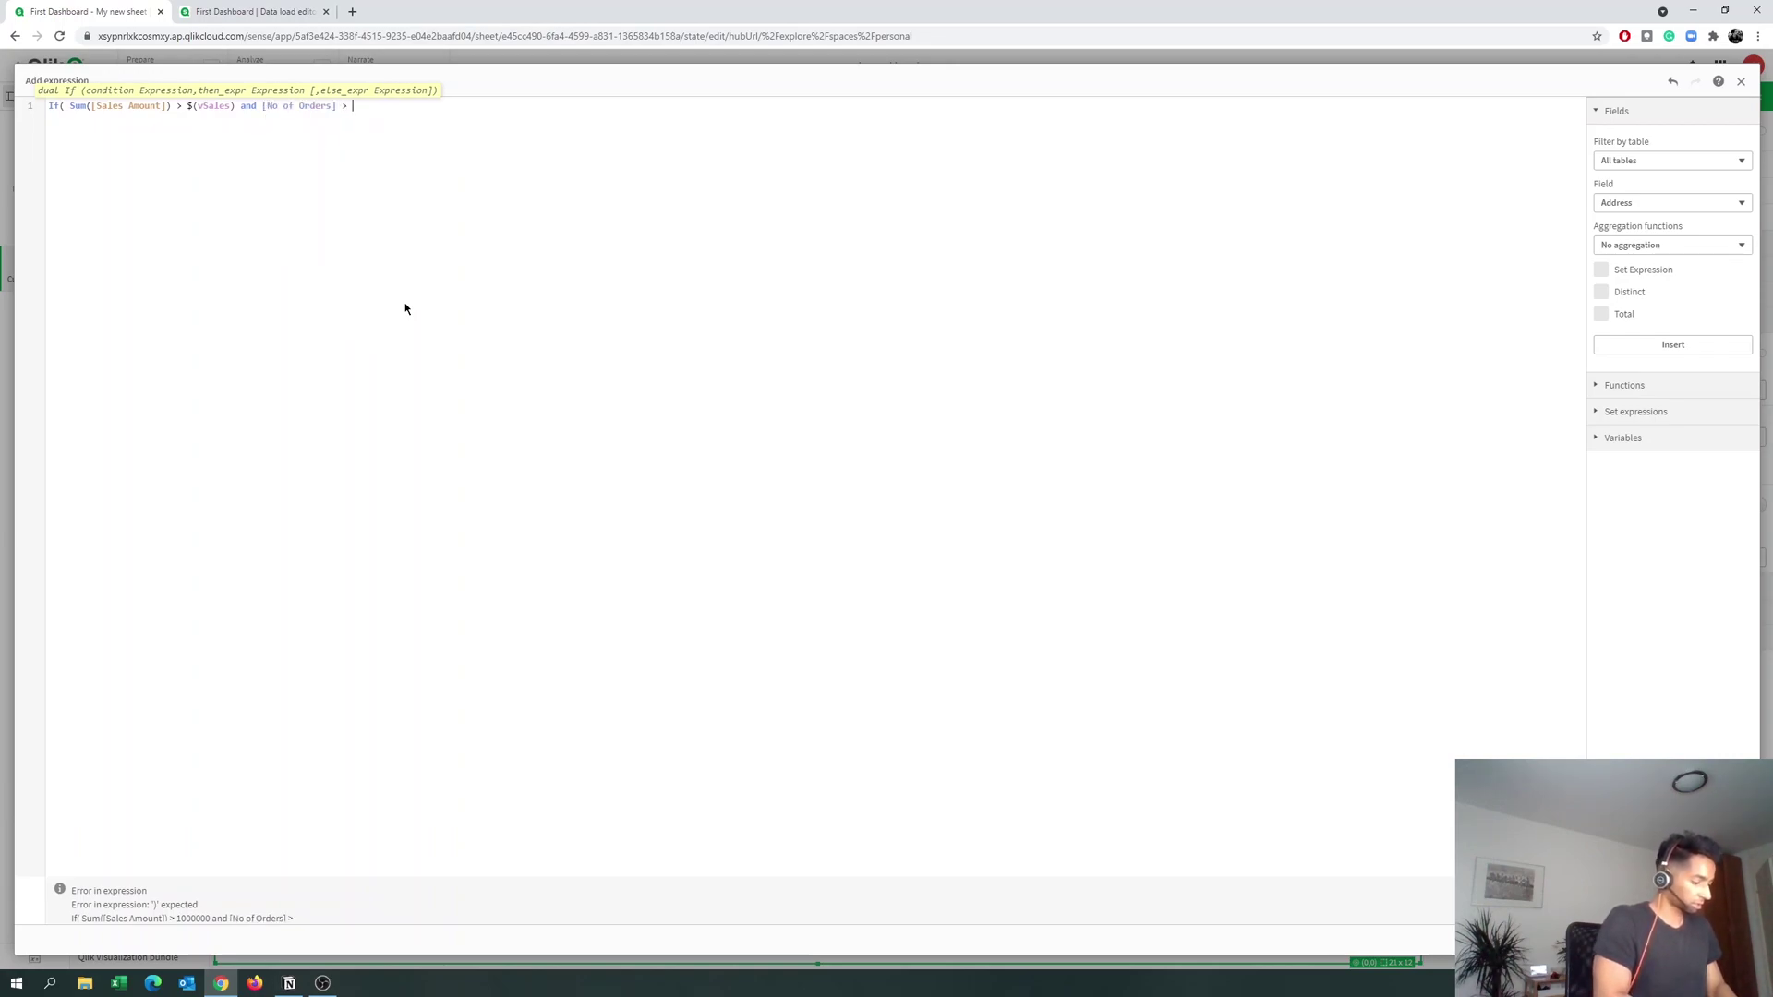
pyautogui.write(' $(v')
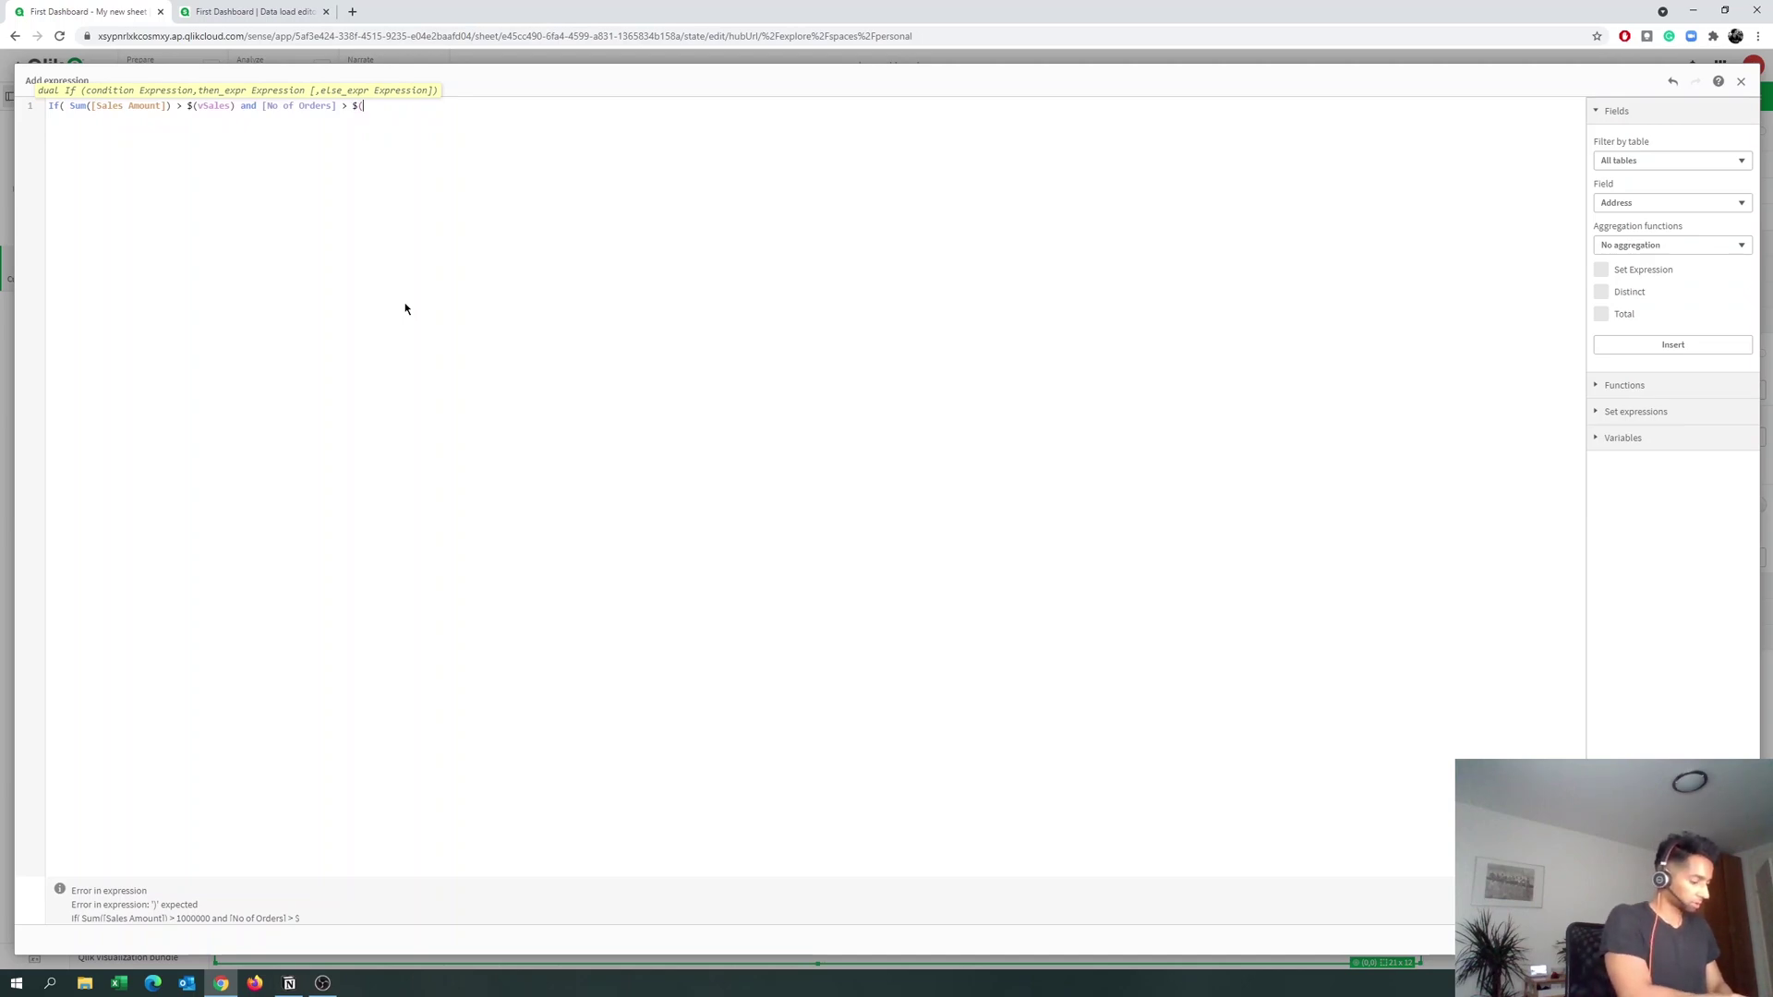
pyautogui.press('Down')
pyautogui.press('Down')
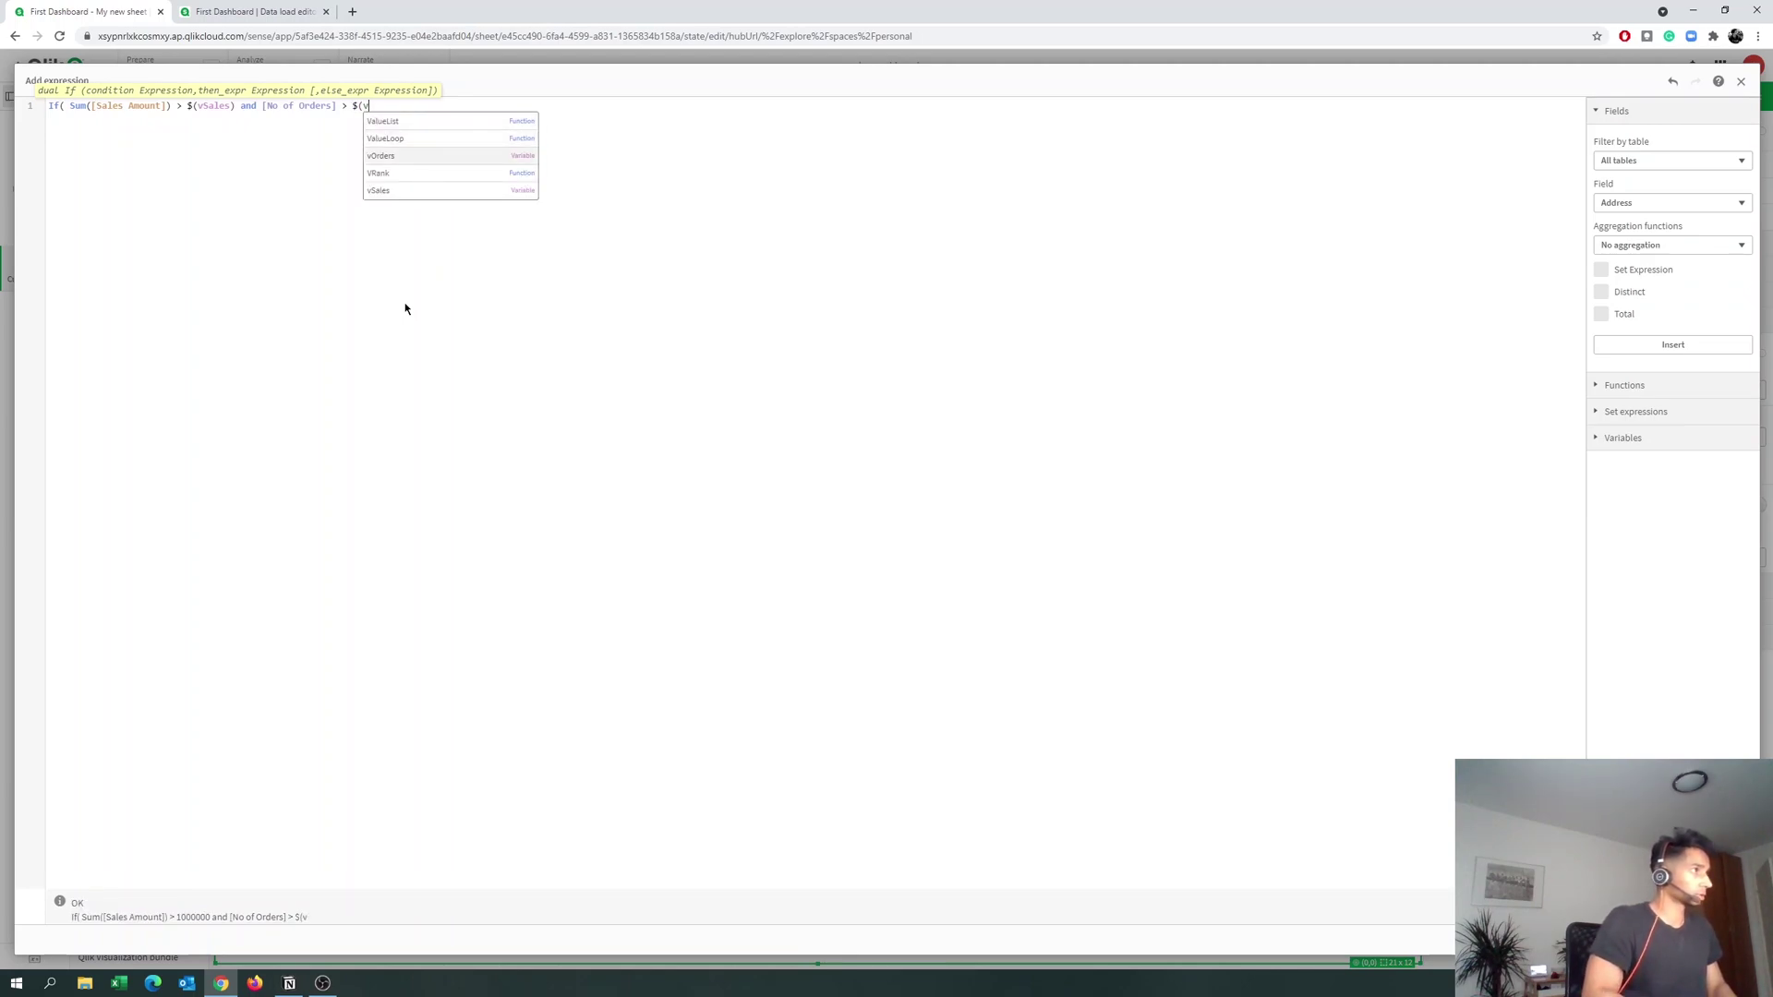
pyautogui.press('Return')
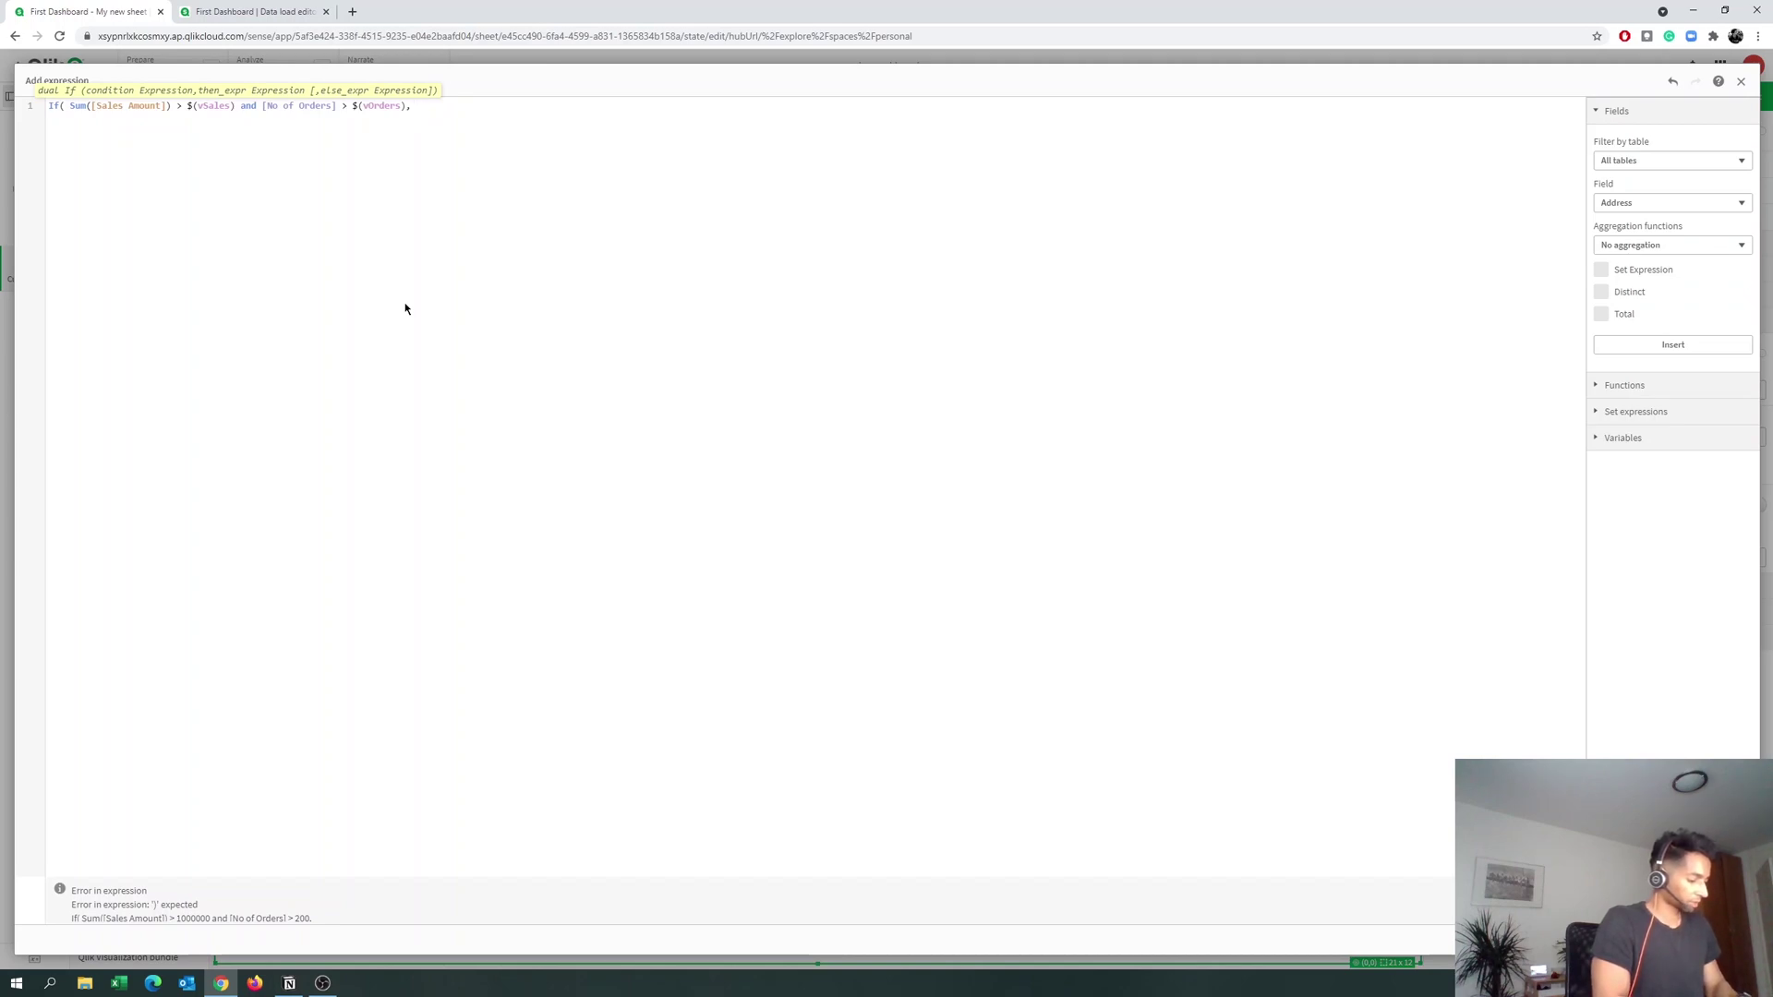
# Finish the color expression with Red() for customers meeting both conditions and Yellow() for all others, and apply it.
pyautogui.write('Re')
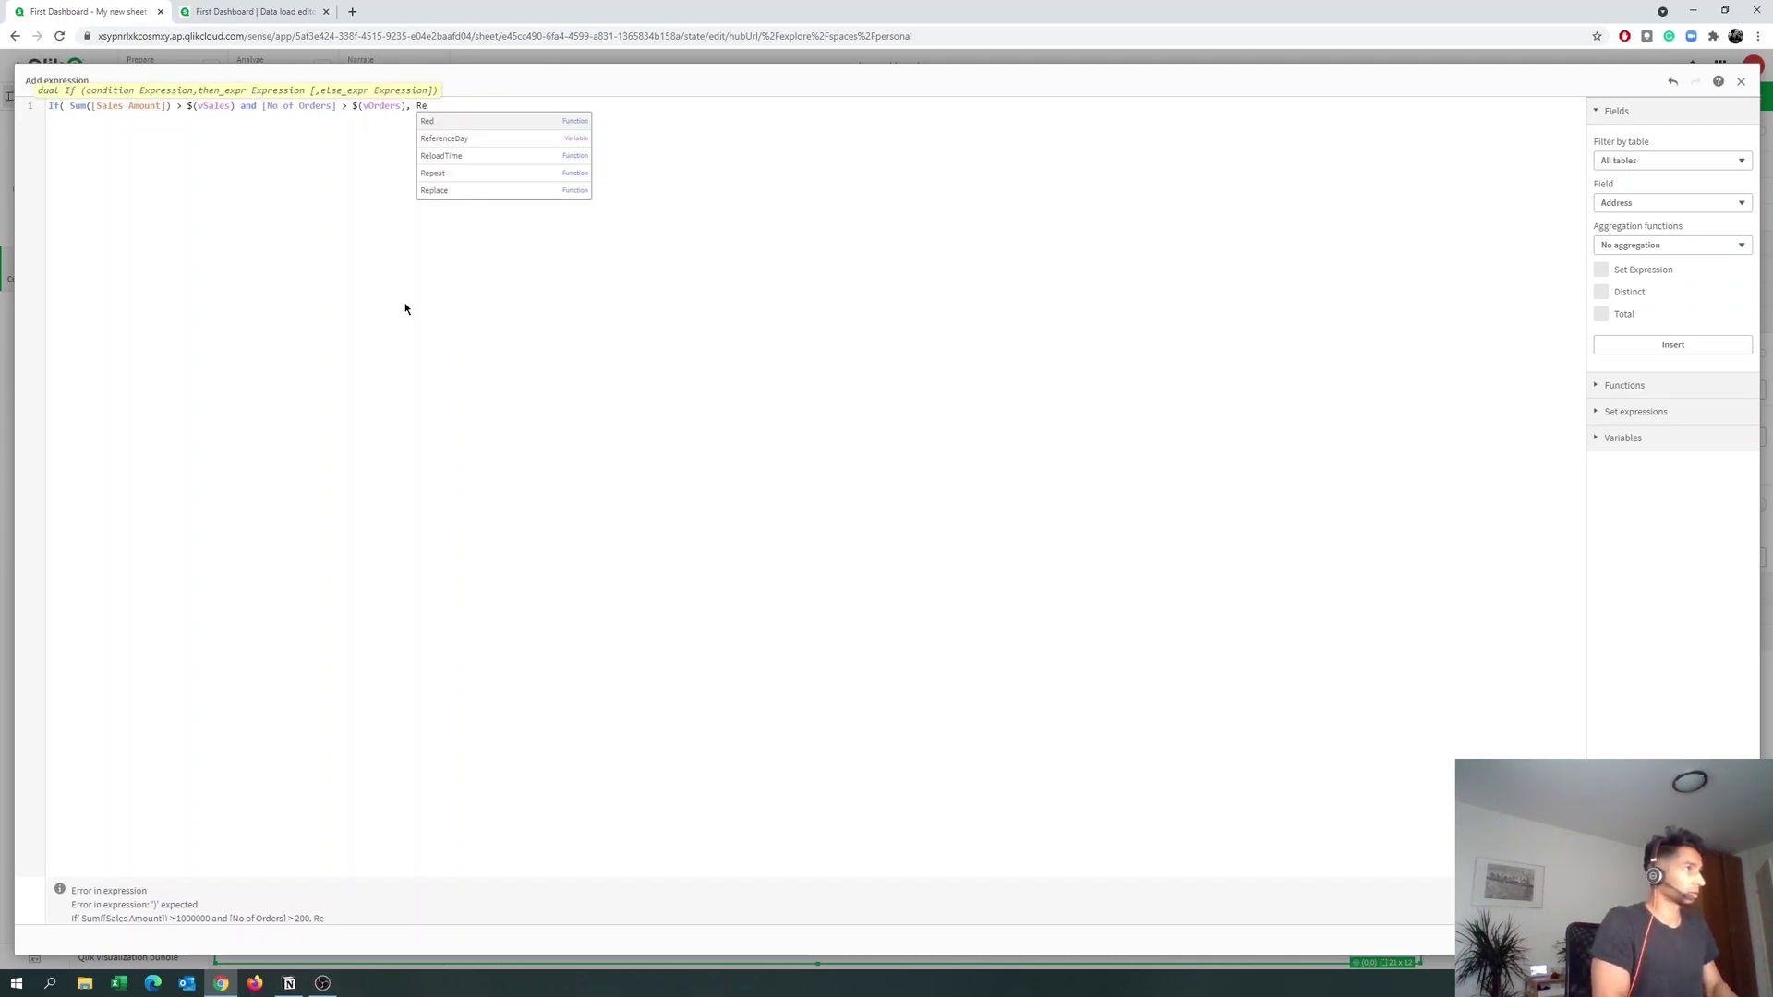
pyautogui.press('Return')
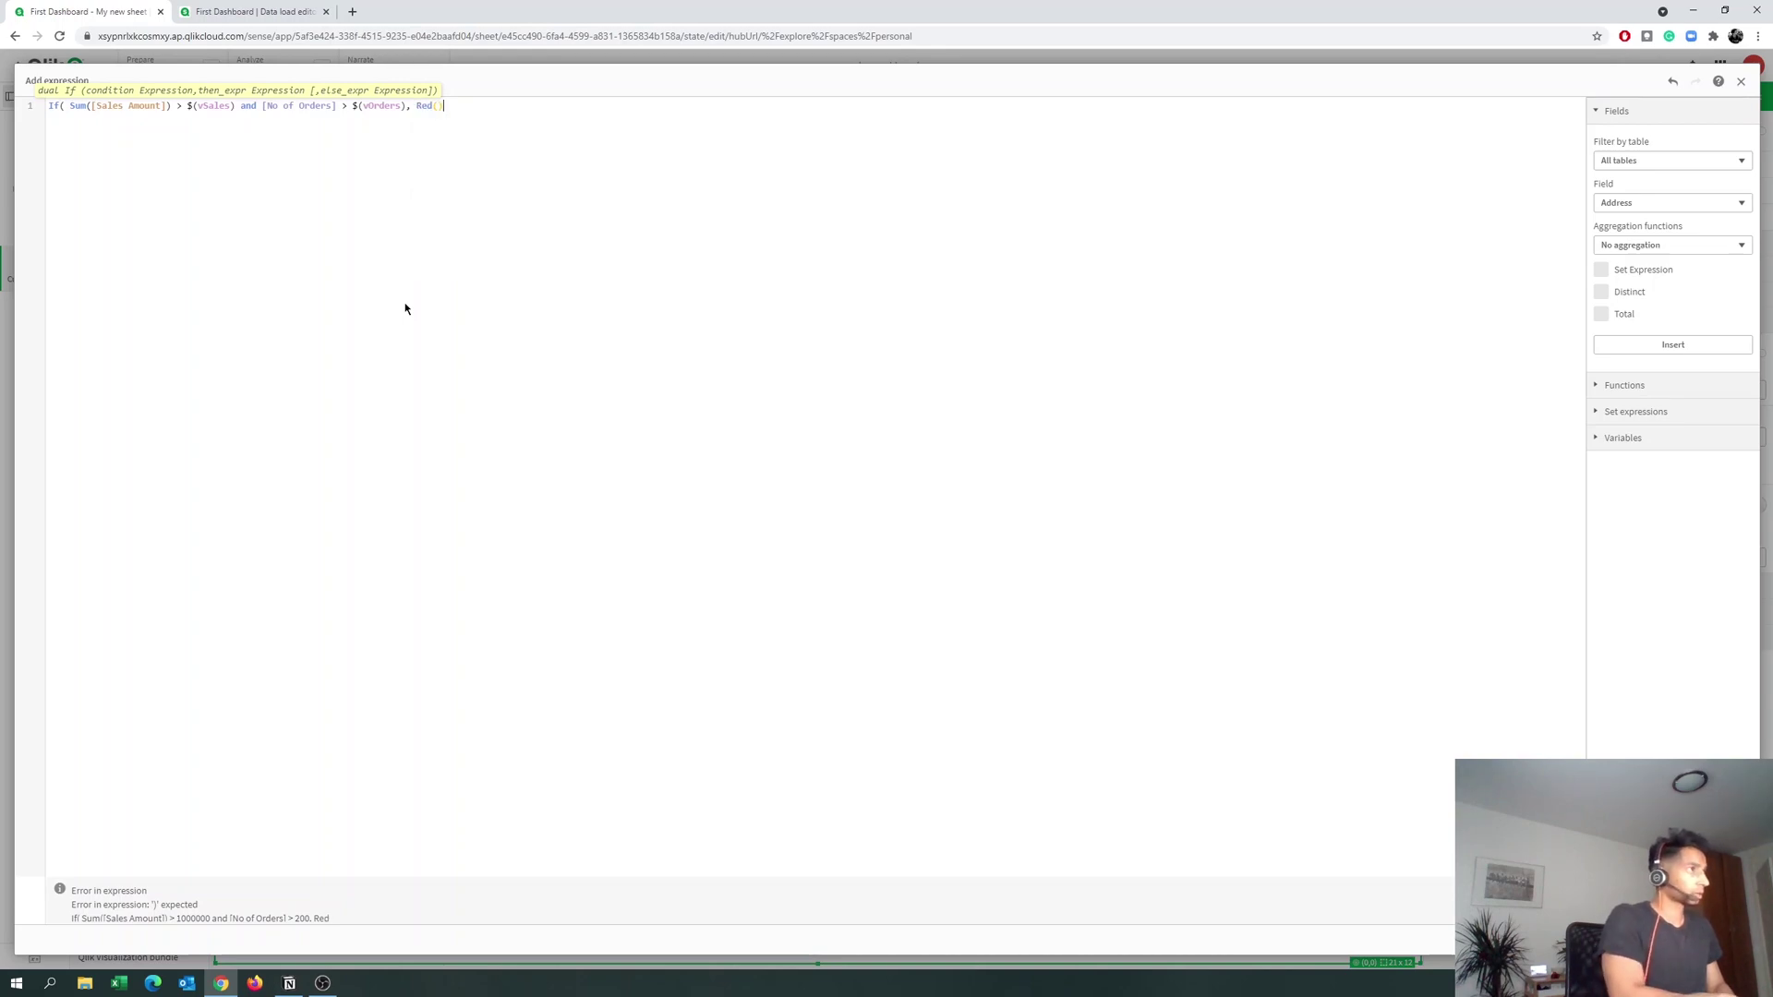
pyautogui.write(',')
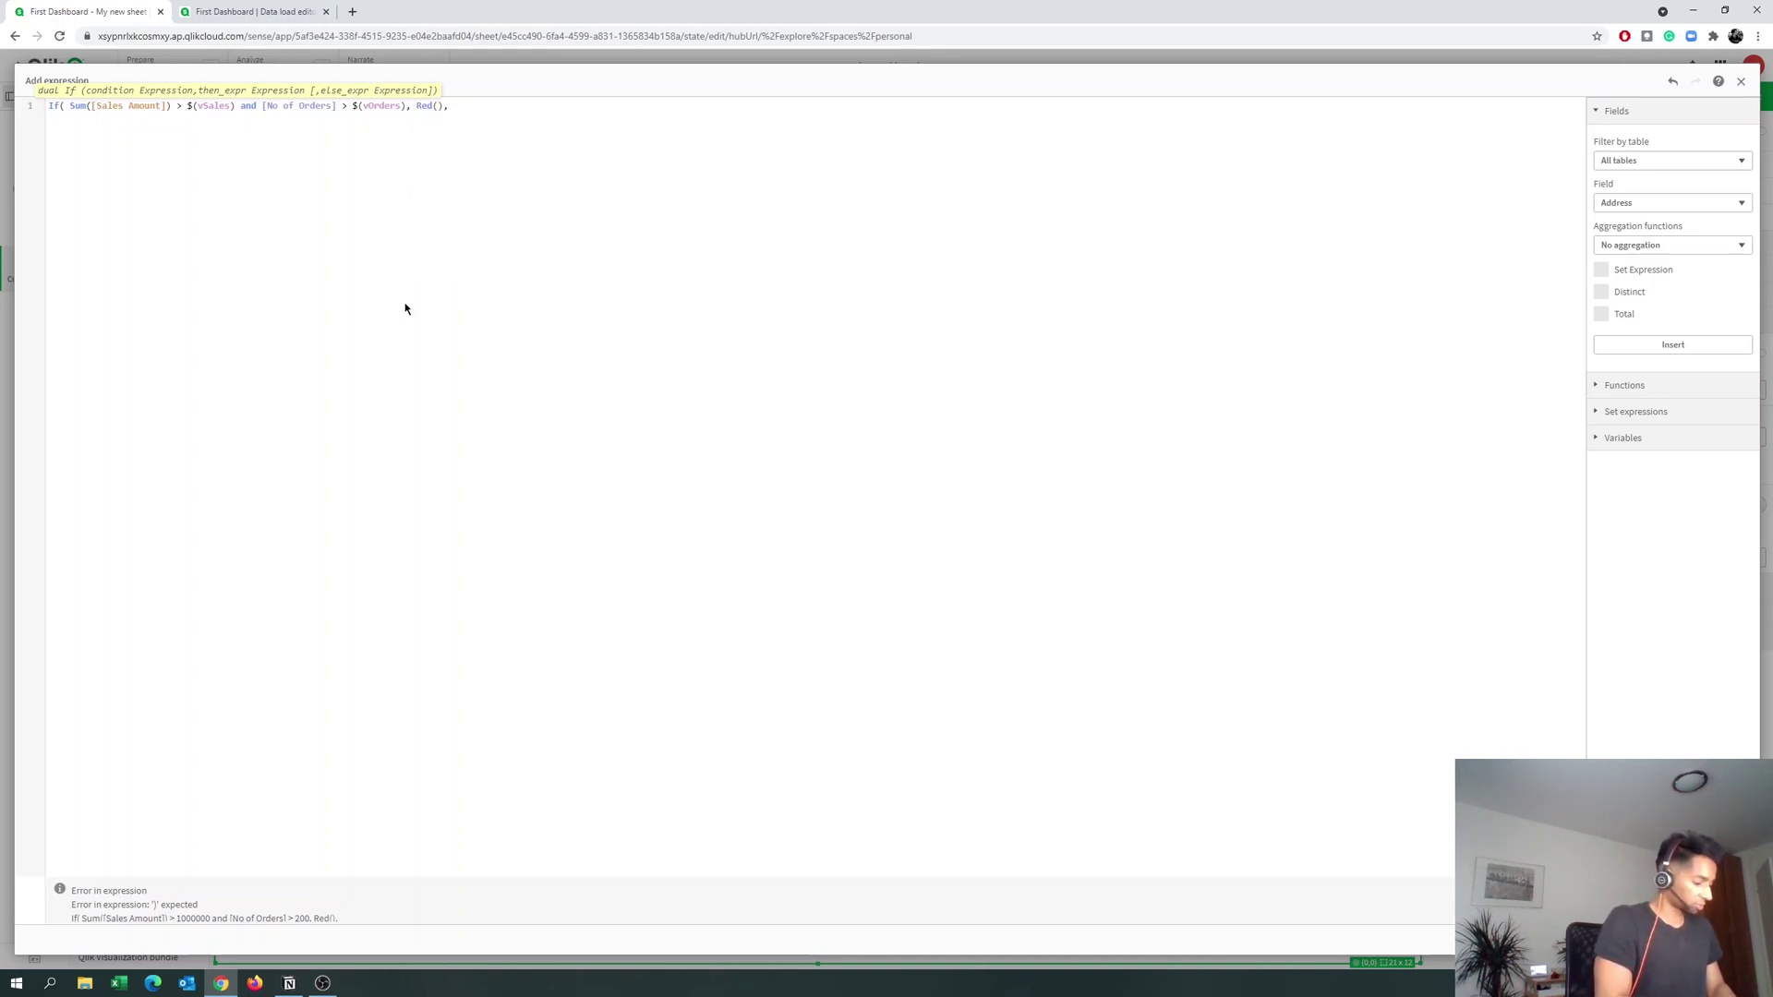
pyautogui.write(' yel')
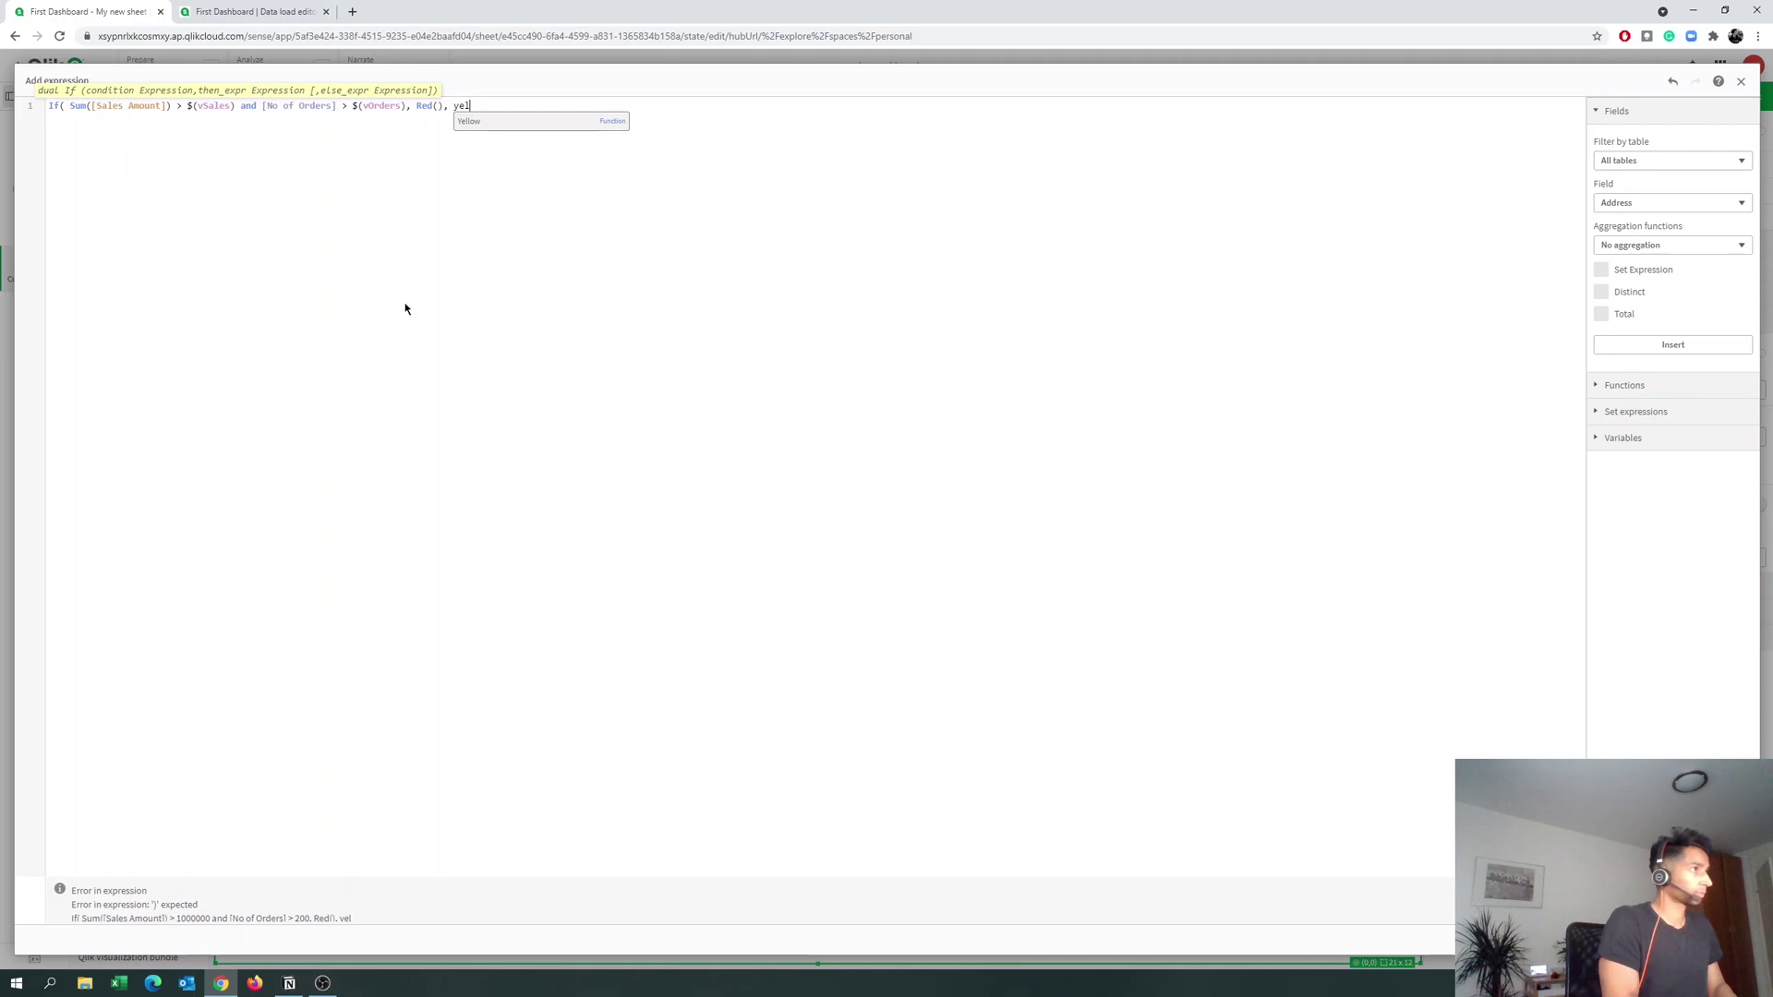
pyautogui.press('Return')
pyautogui.write('())')
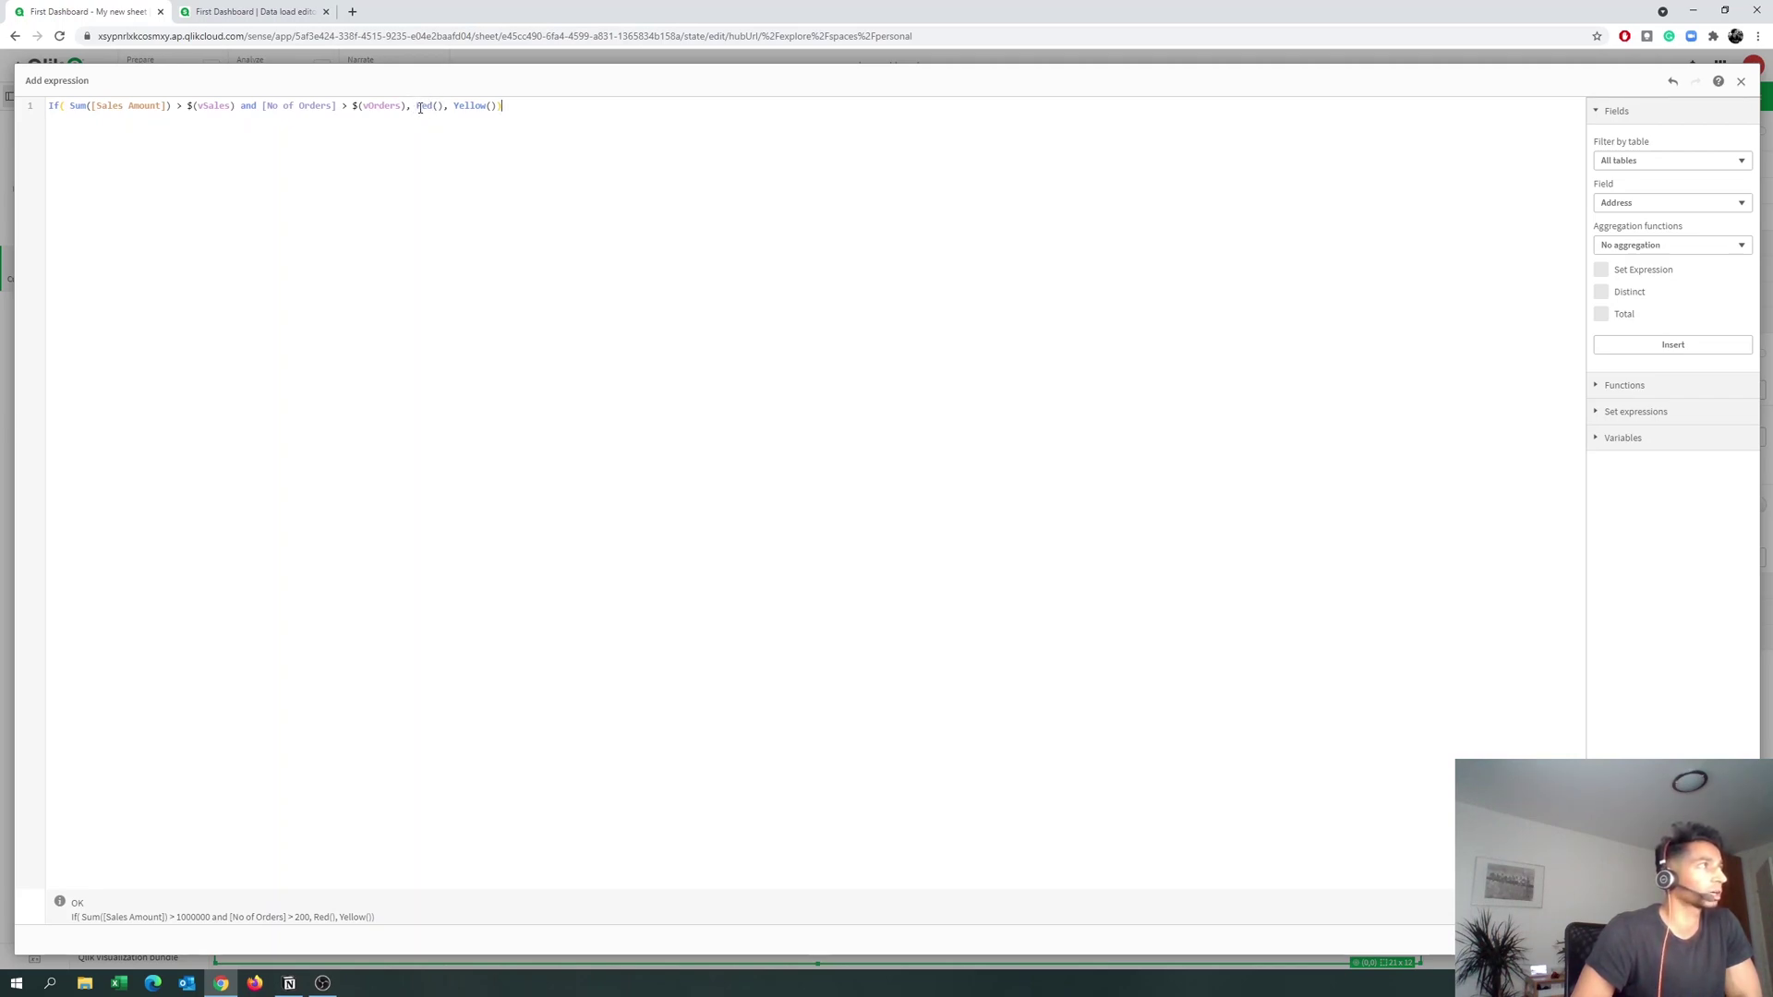
pyautogui.moveTo(418, 107); pyautogui.dragTo(543, 111)
pyautogui.click(110, 817)
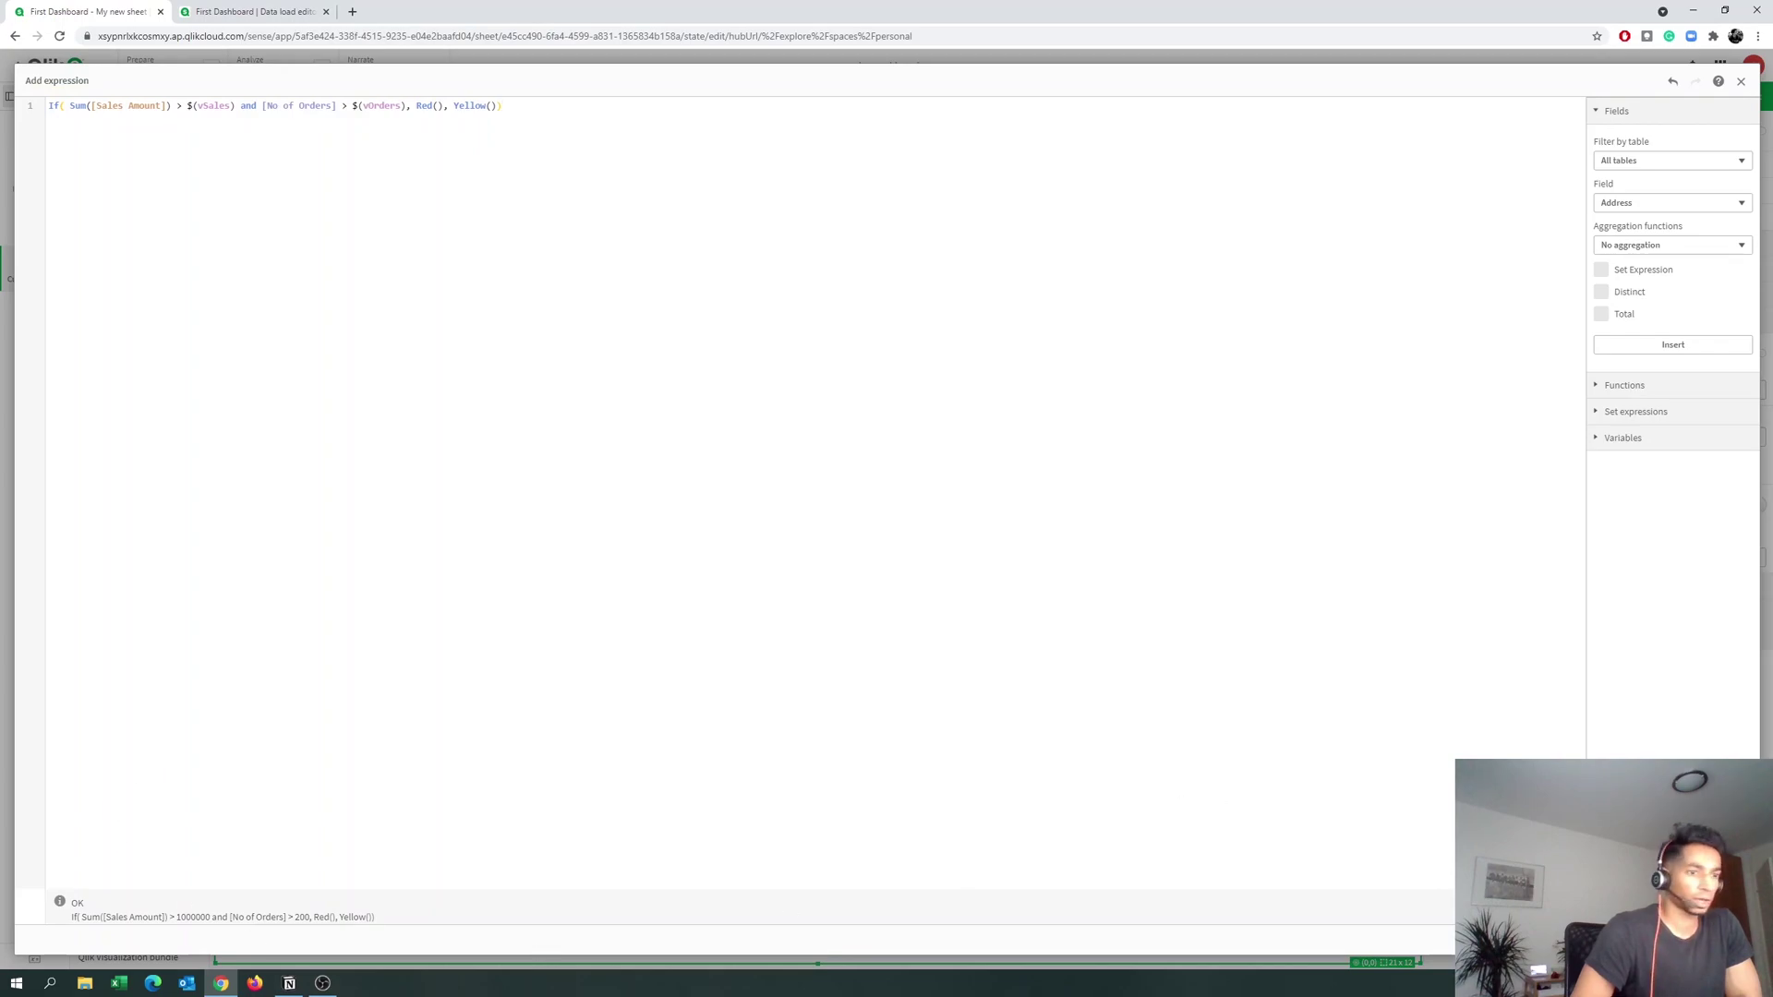
pyautogui.press('Escape')
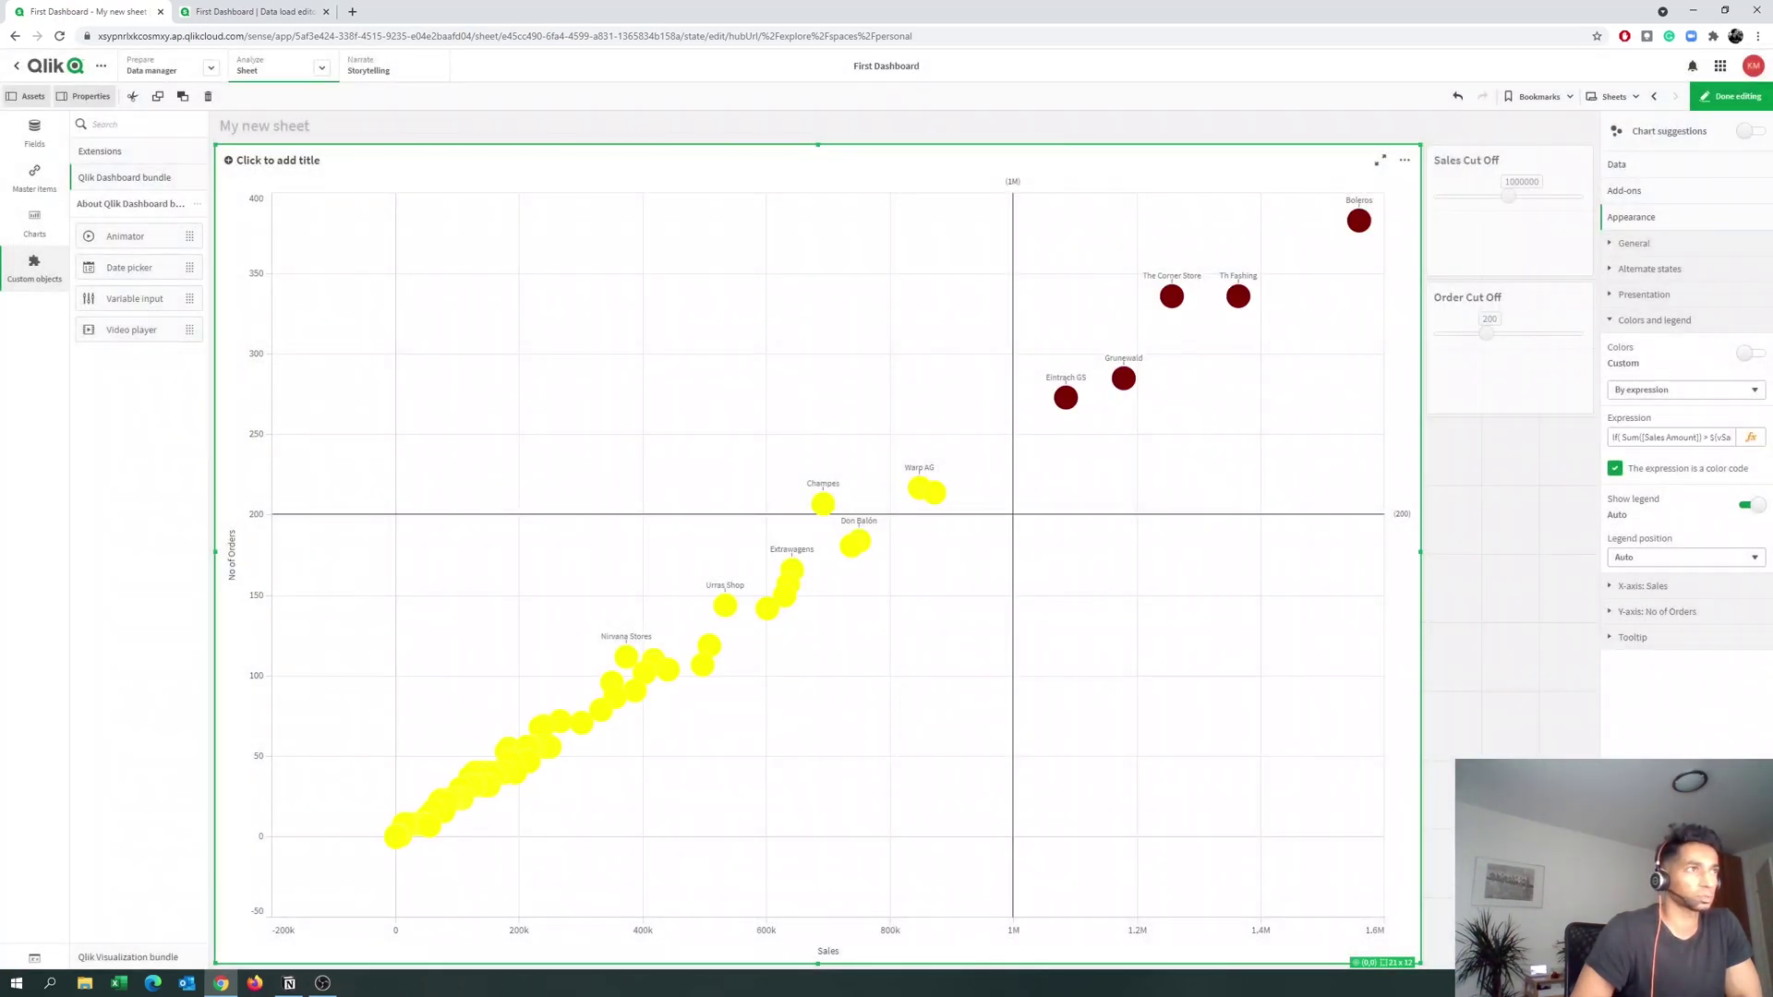
# Finish editing the sheet and test the bubble coloring by moving Sales Cut Off to 1400000.
pyautogui.click(1724, 97)
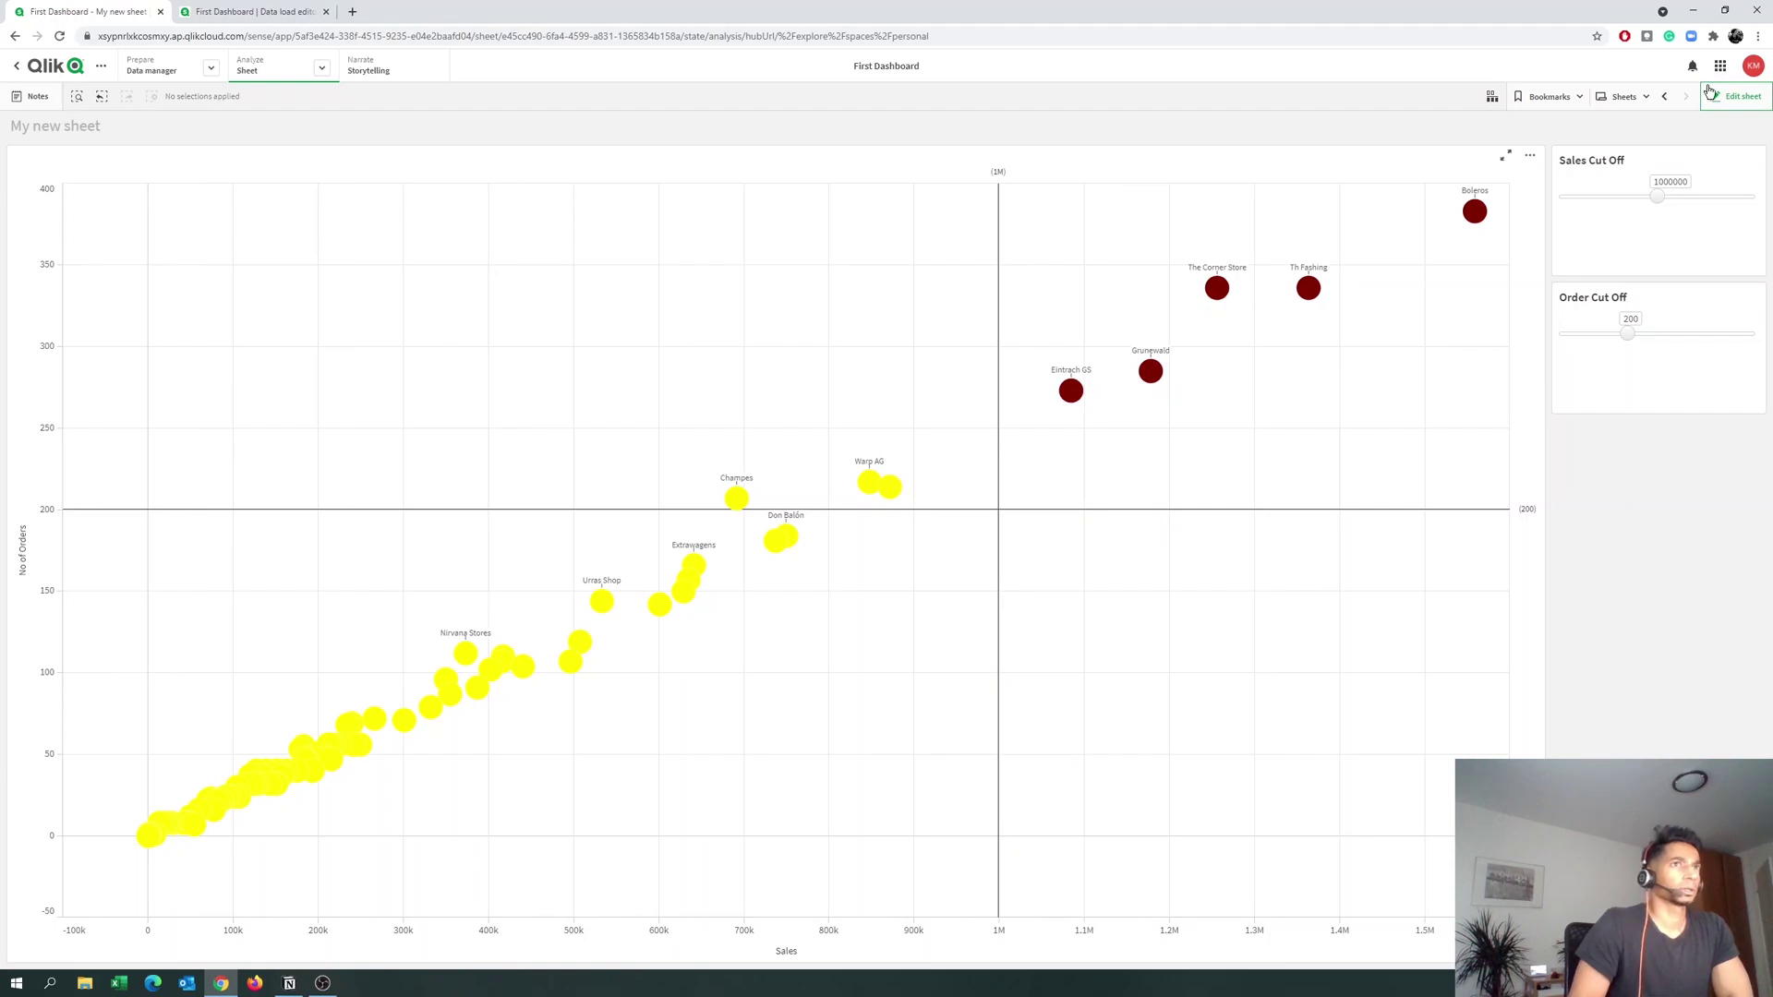
pyautogui.click(1691, 197)
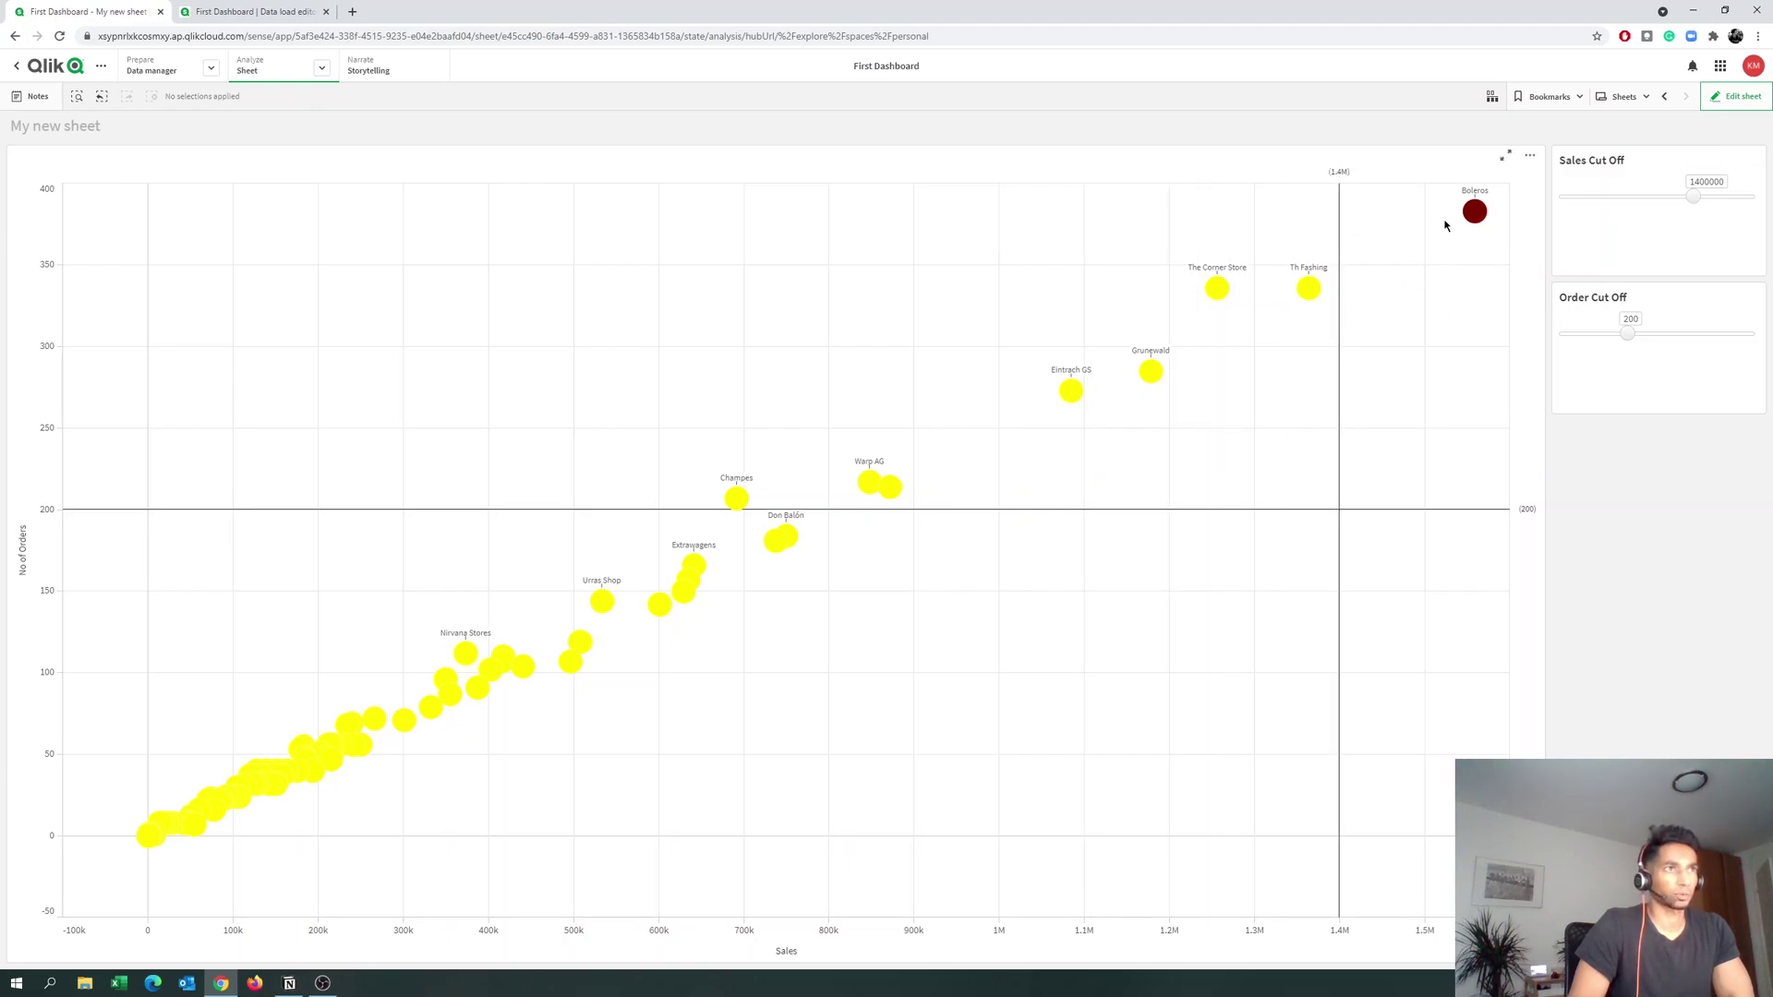
# Test the bubble coloring with Order Cut Off at 300 and Sales Cut Off at 1200000.
pyautogui.moveTo(1482, 195)
pyautogui.click(1648, 335)
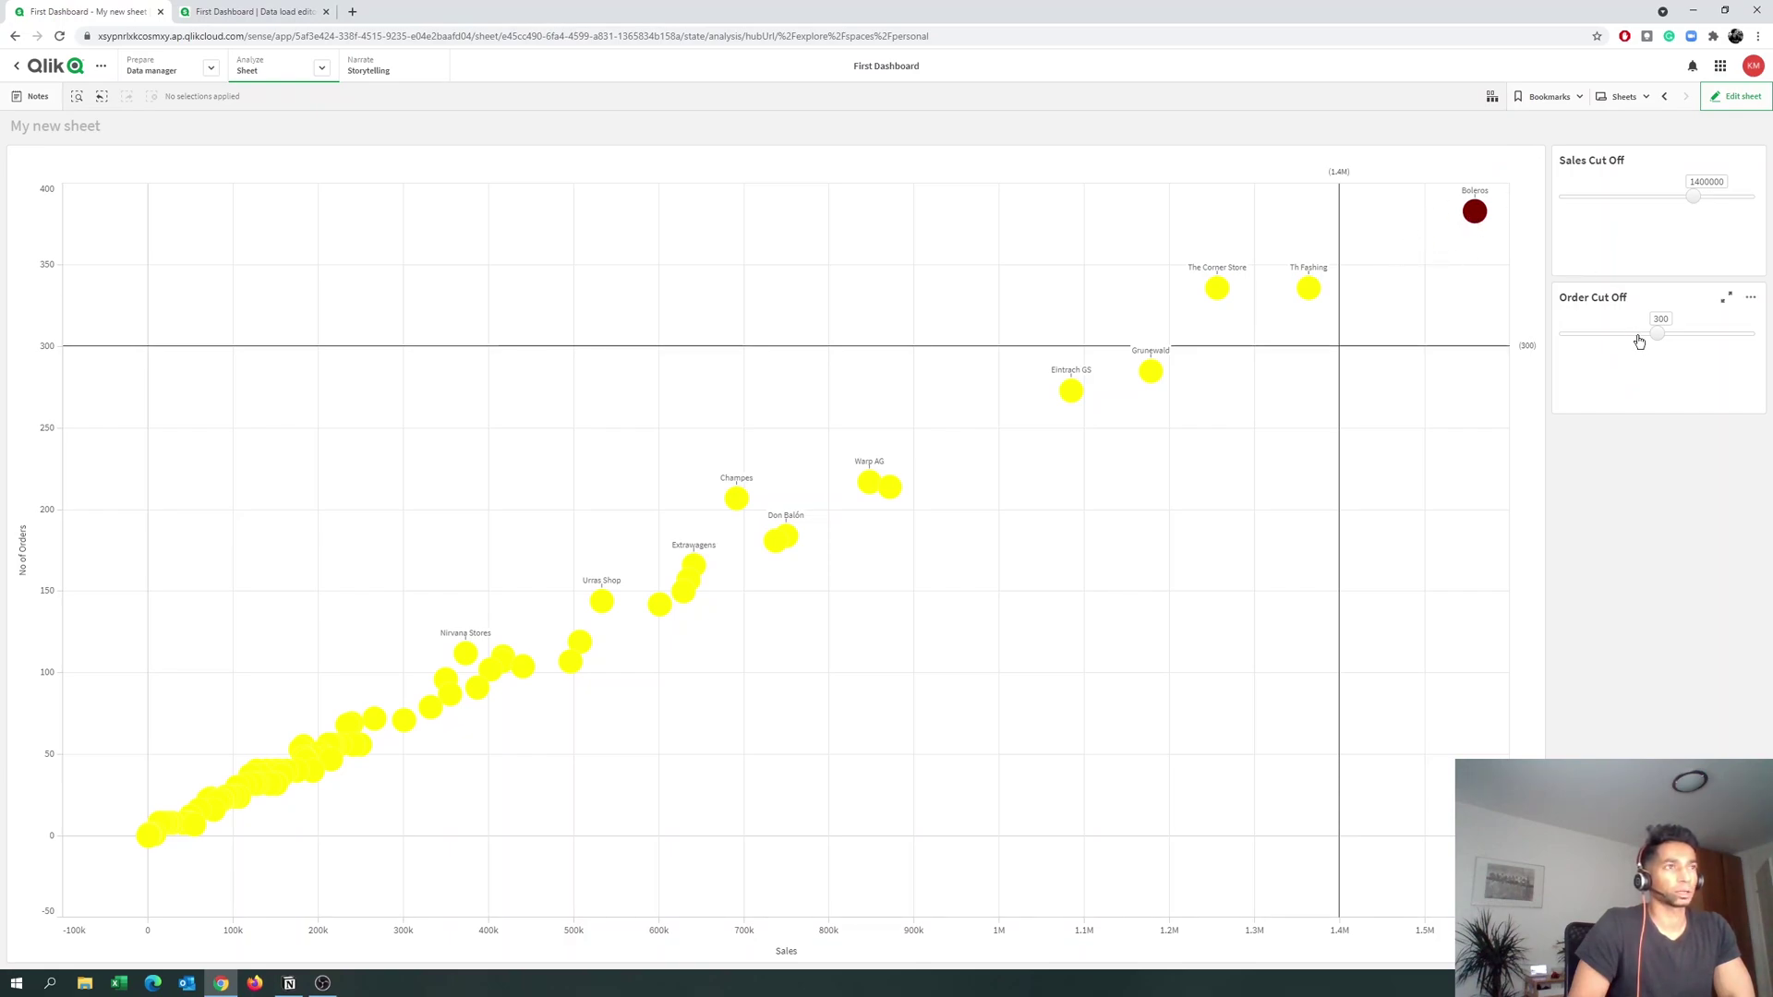
pyautogui.click(1672, 198)
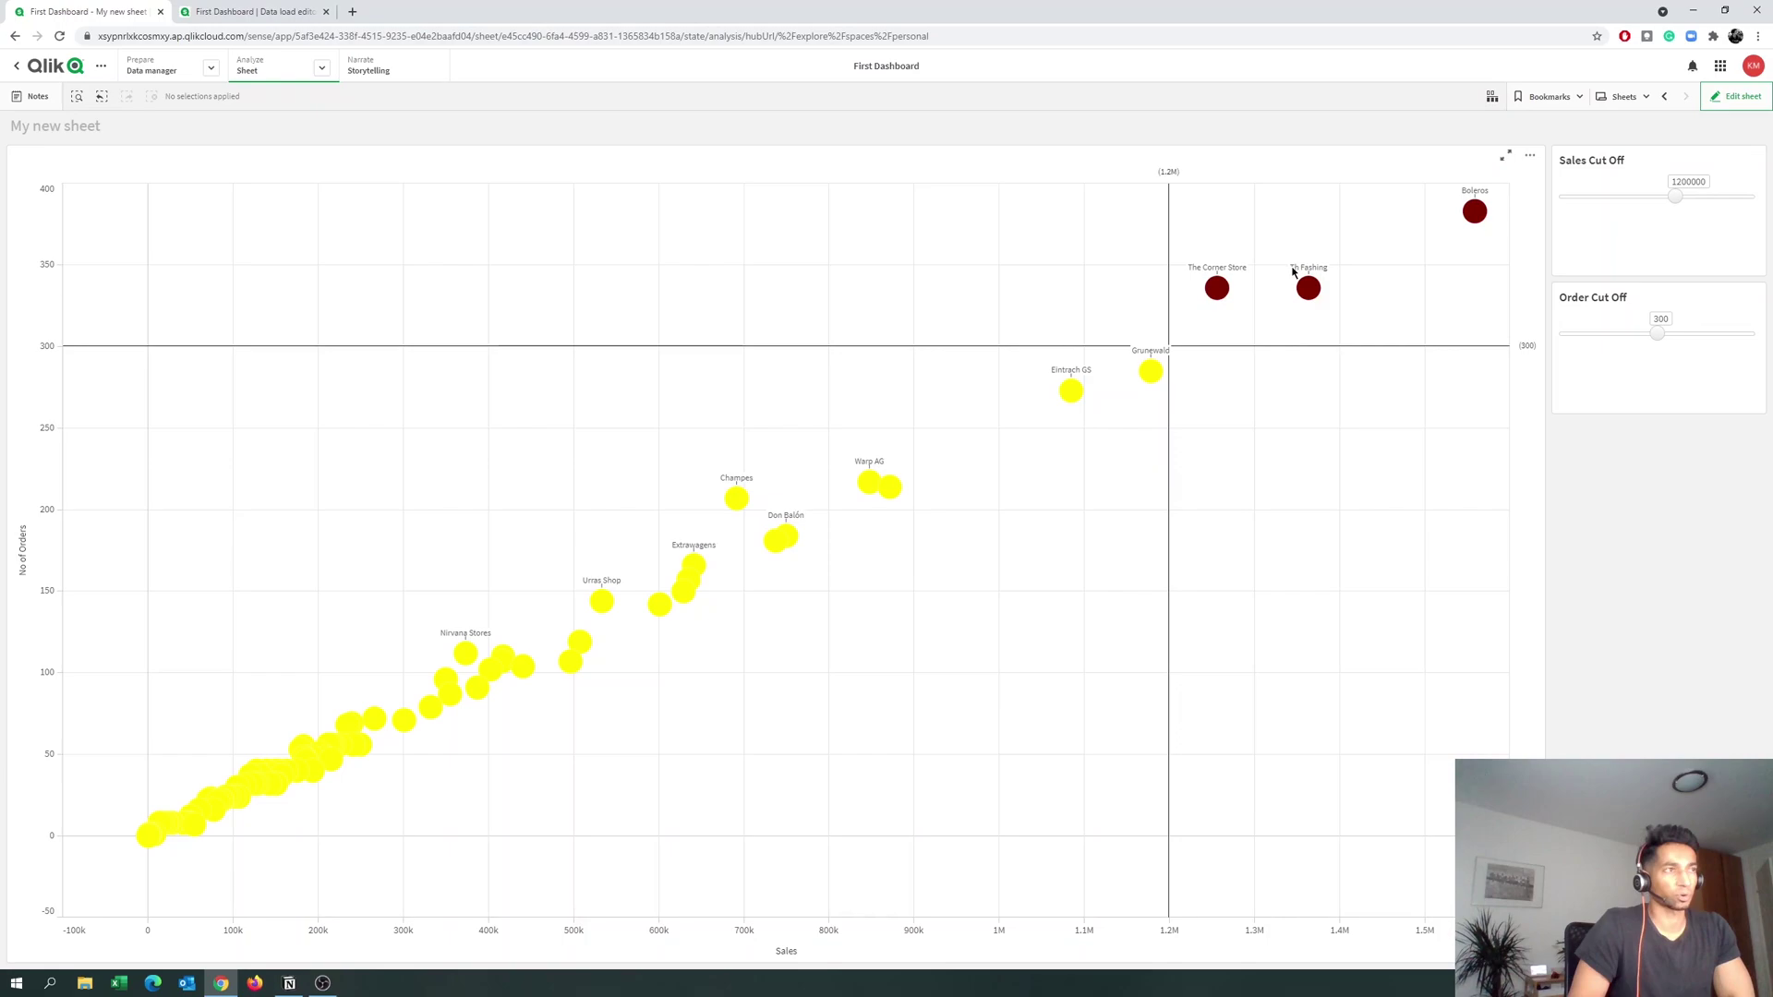
# Test lower thresholds by moving Sales Cut Off to 800000, Order Cut Off to 100, and Sales Cut Off further down to 500000.
pyautogui.click(1640, 197)
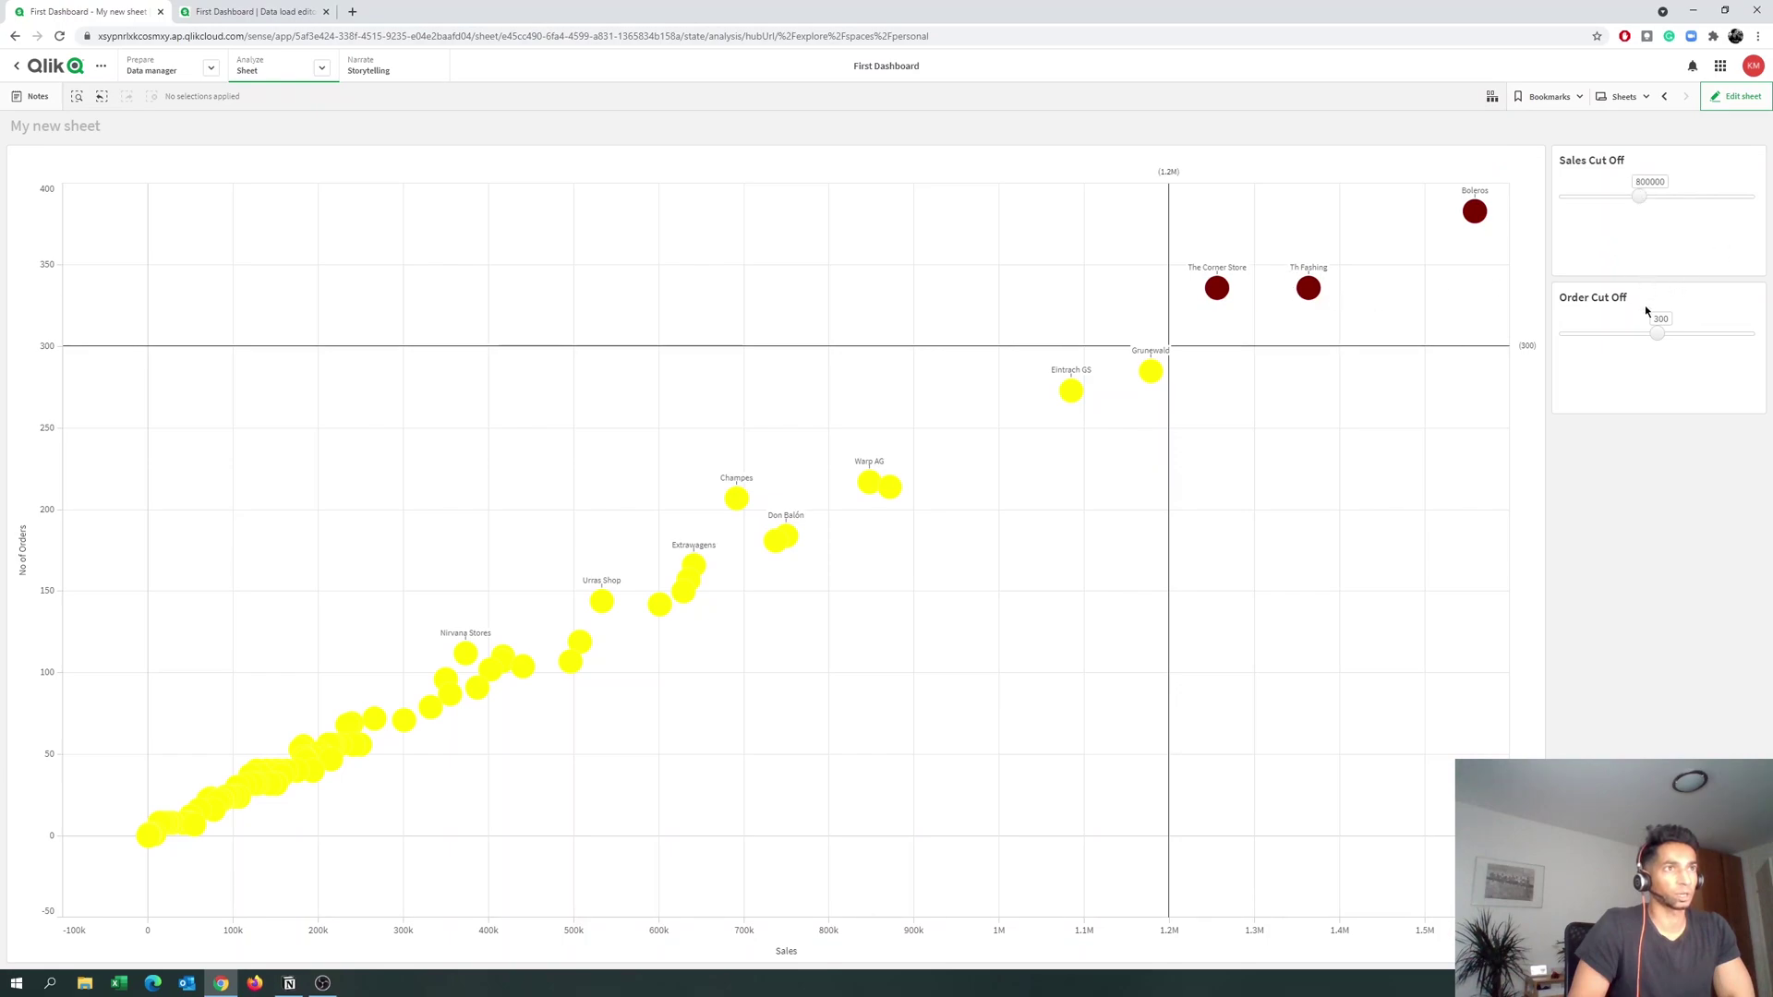
pyautogui.click(1628, 330)
pyautogui.click(1598, 335)
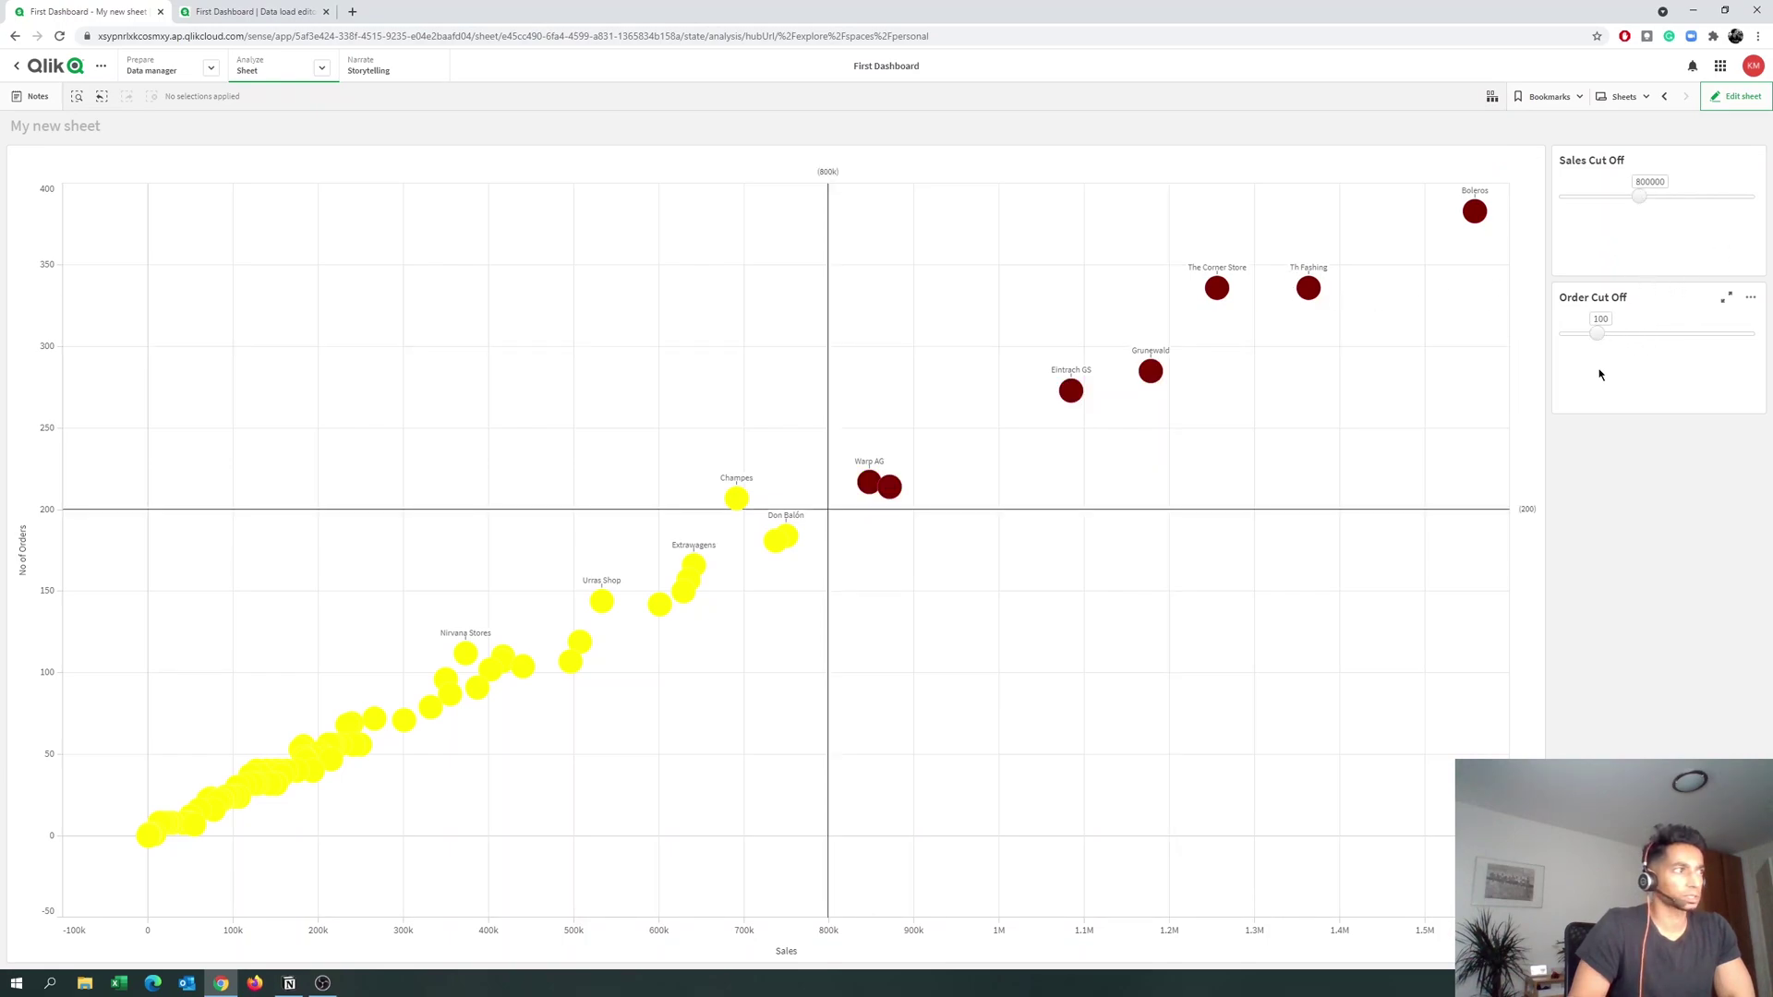
pyautogui.click(1617, 197)
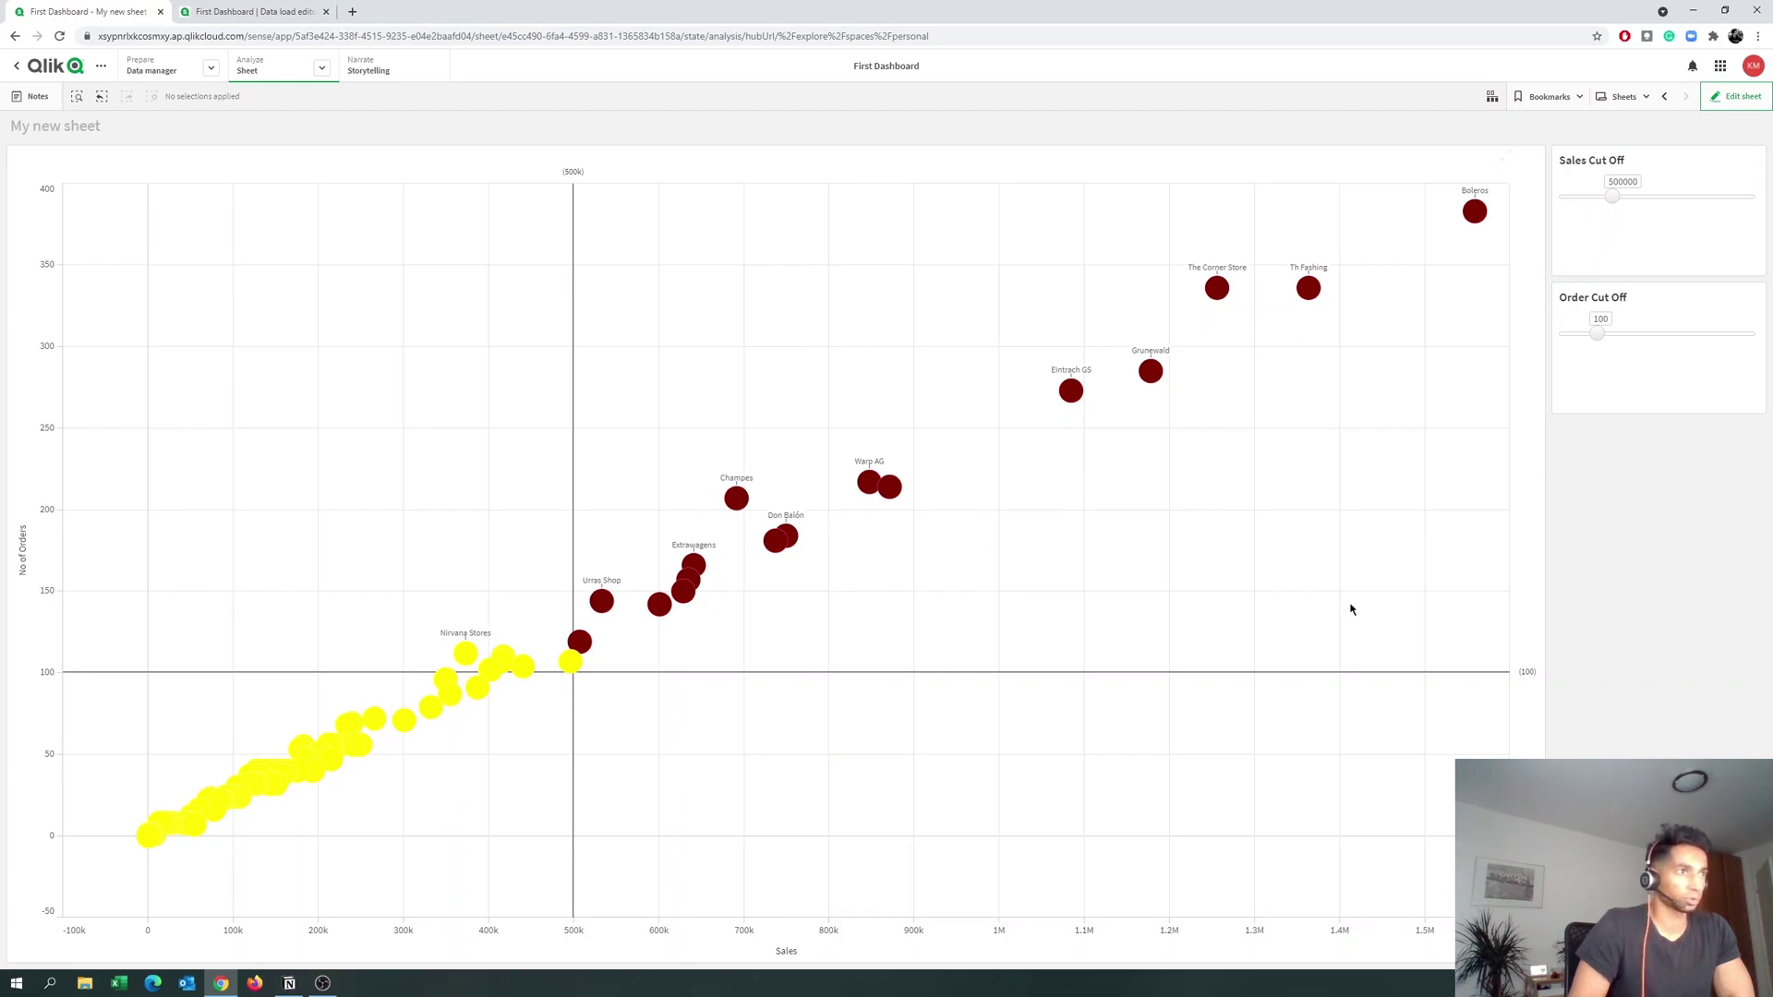
# Raise Sales Cut Off to 1100000 and Order Cut Off to 300 to recolor the customer bubbles.
pyautogui.click(1665, 196)
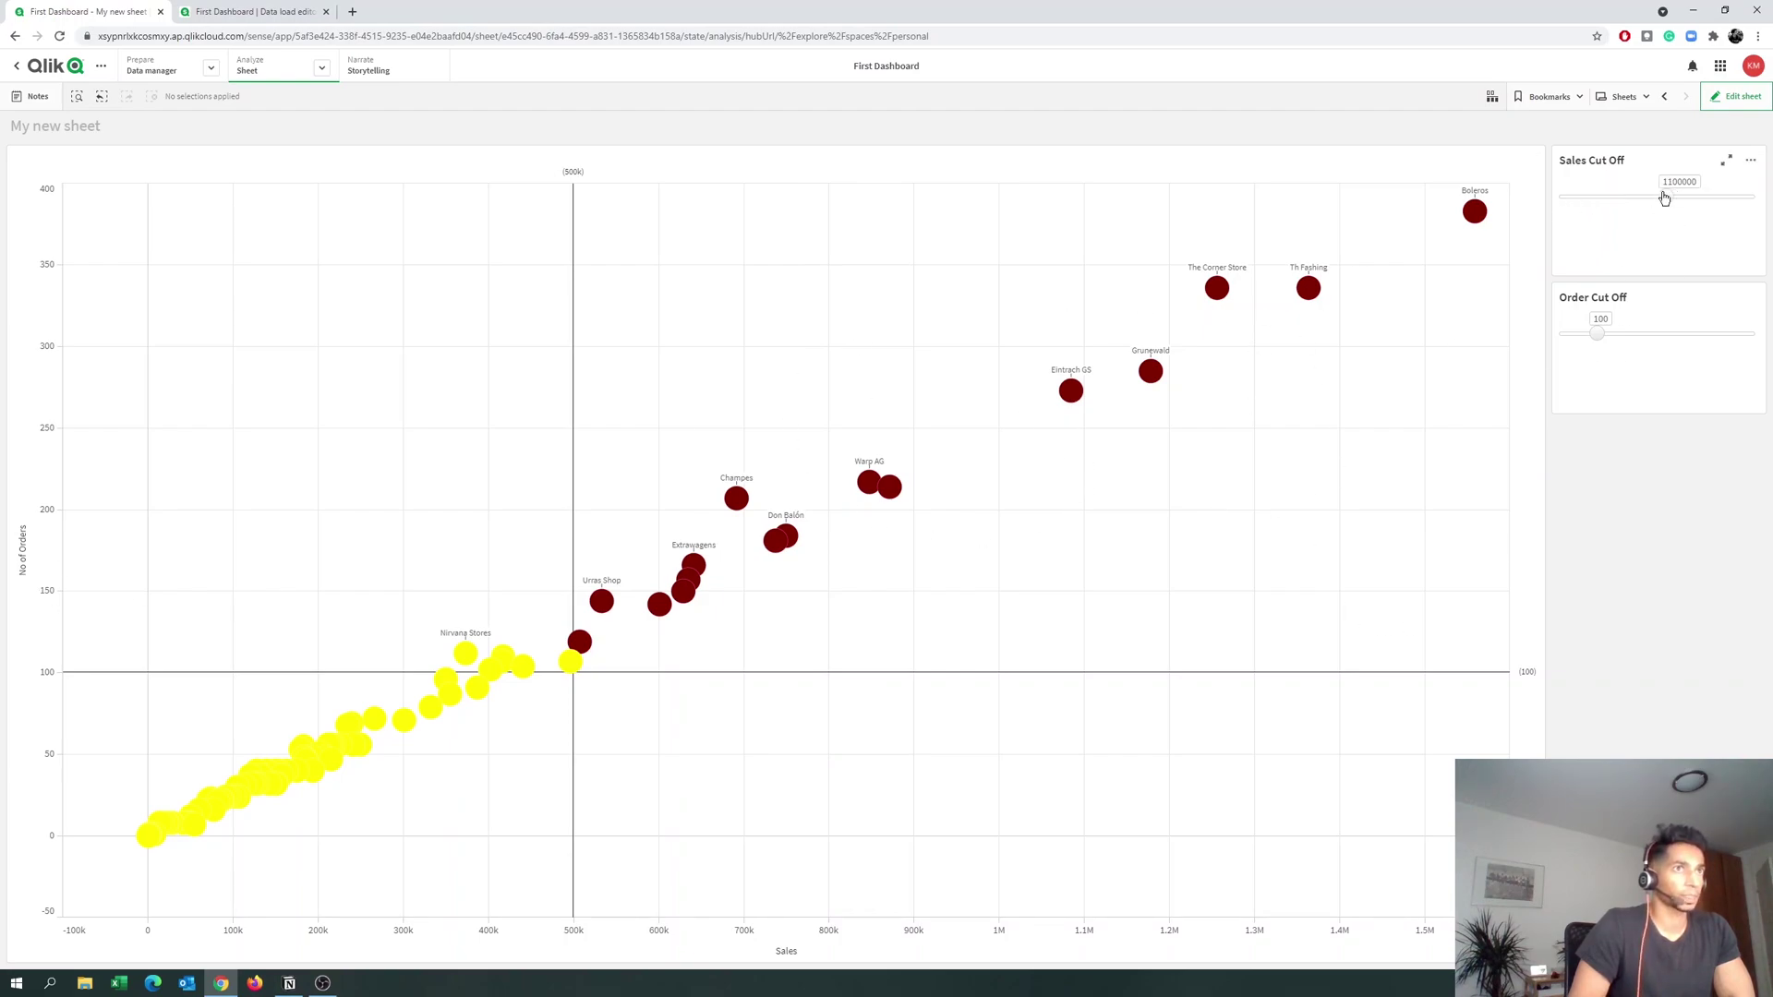
pyautogui.click(1655, 336)
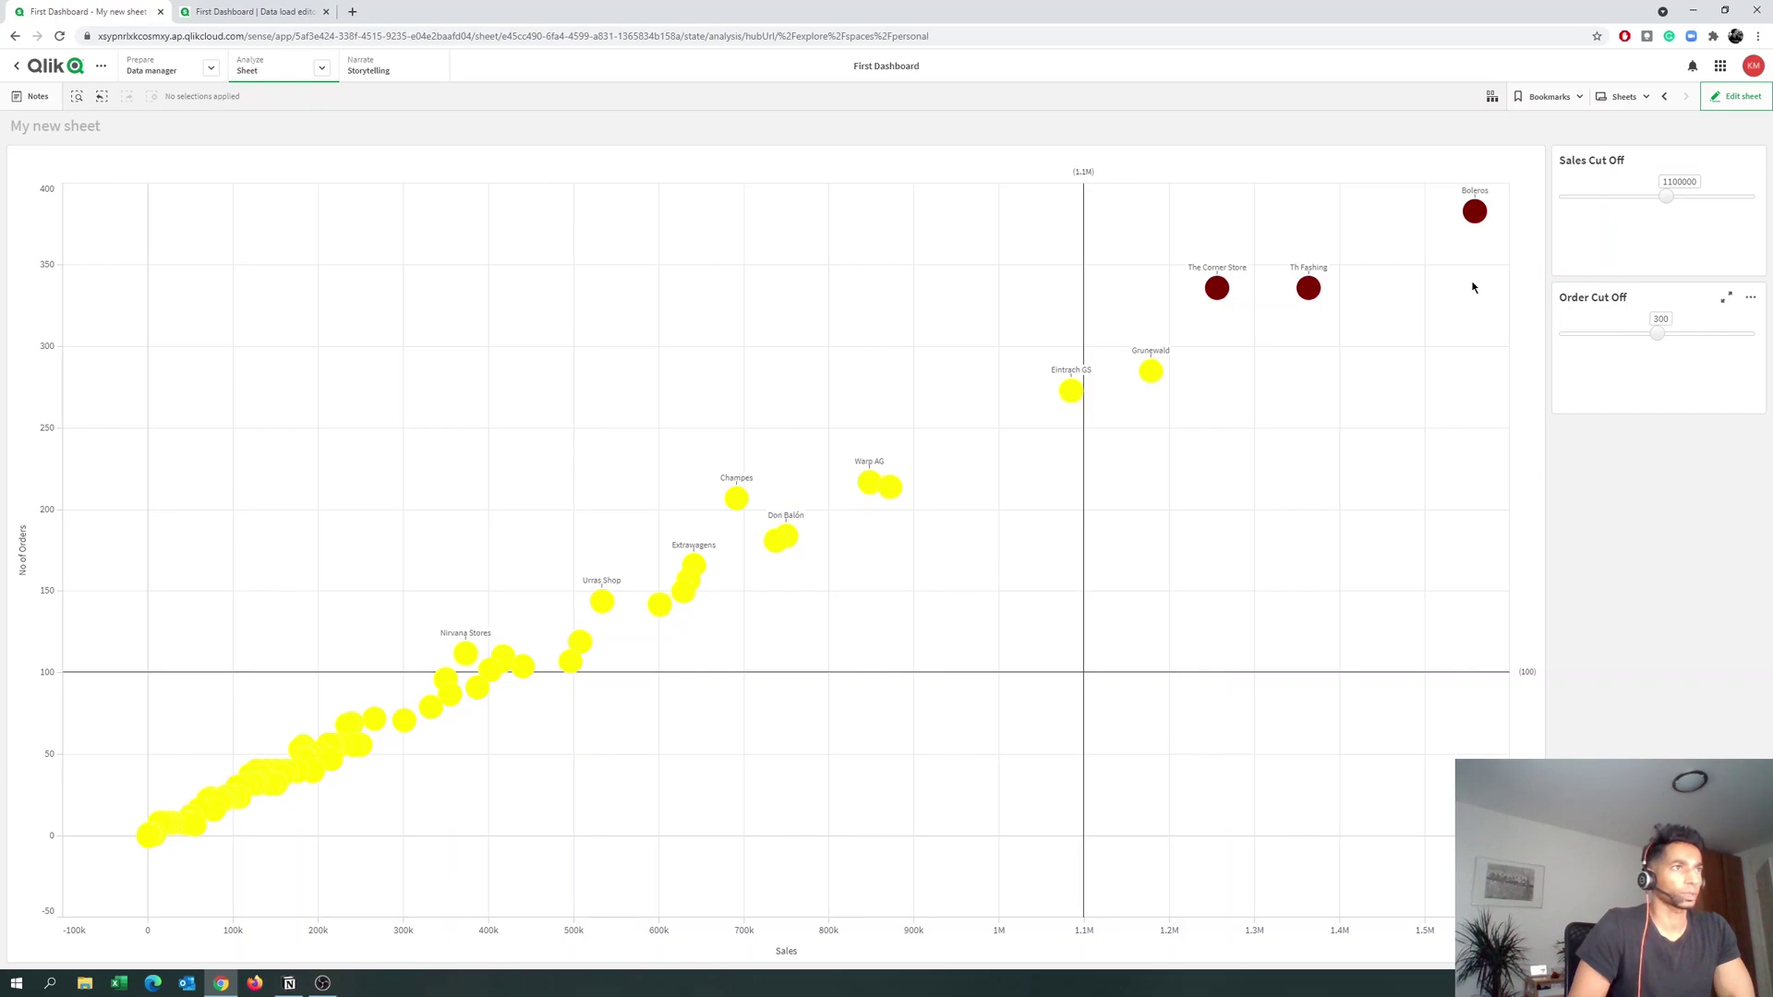